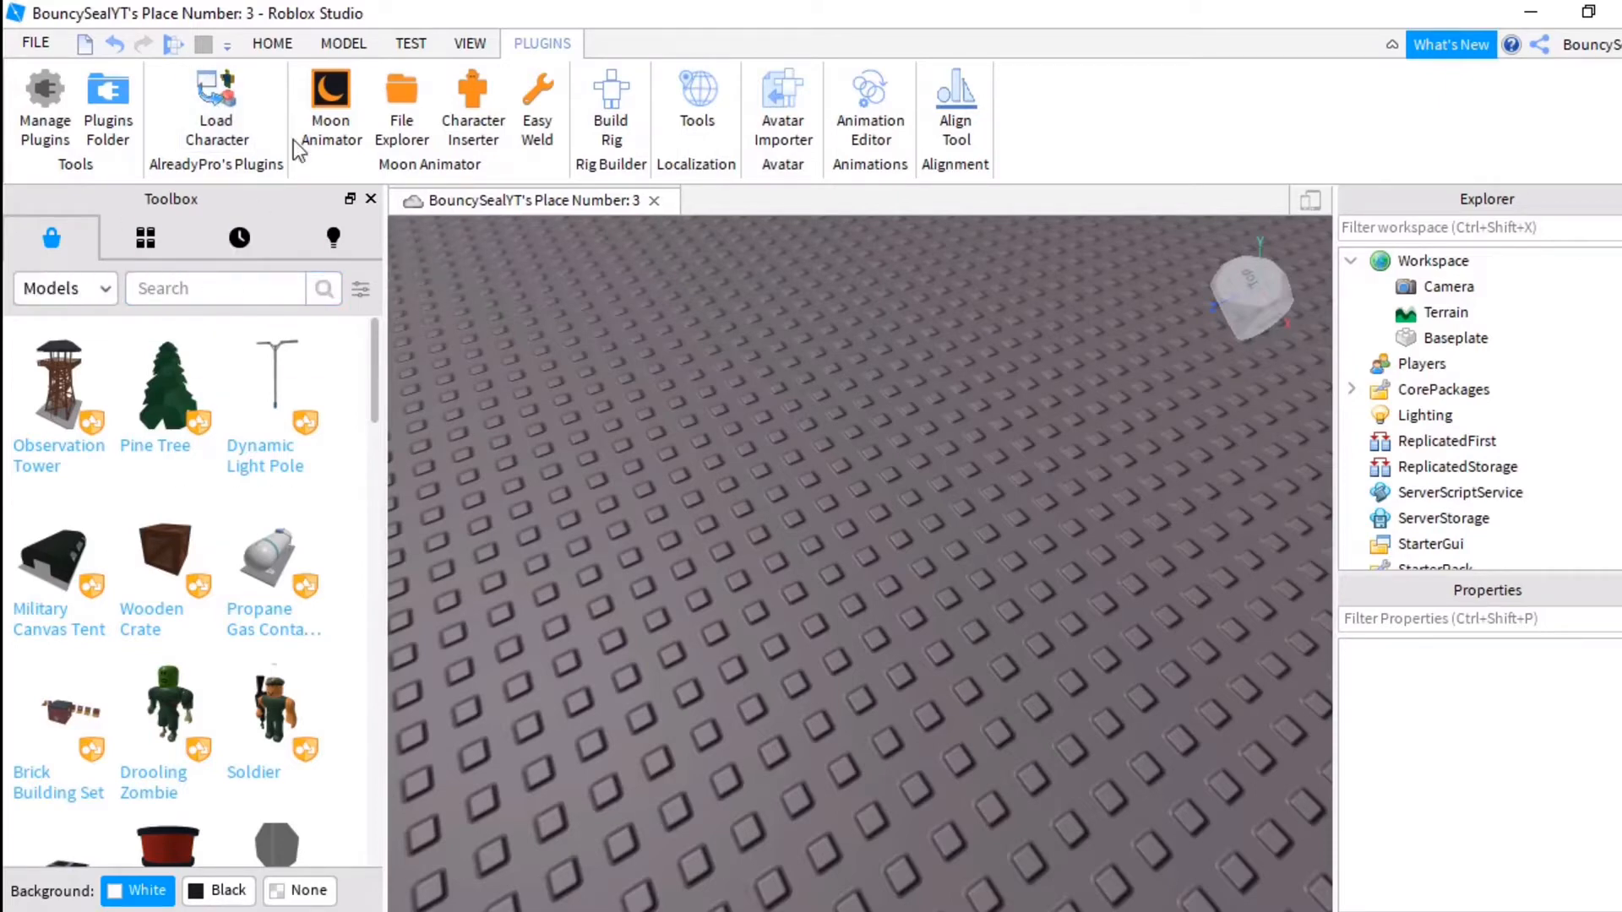
click(270, 44)
click(371, 199)
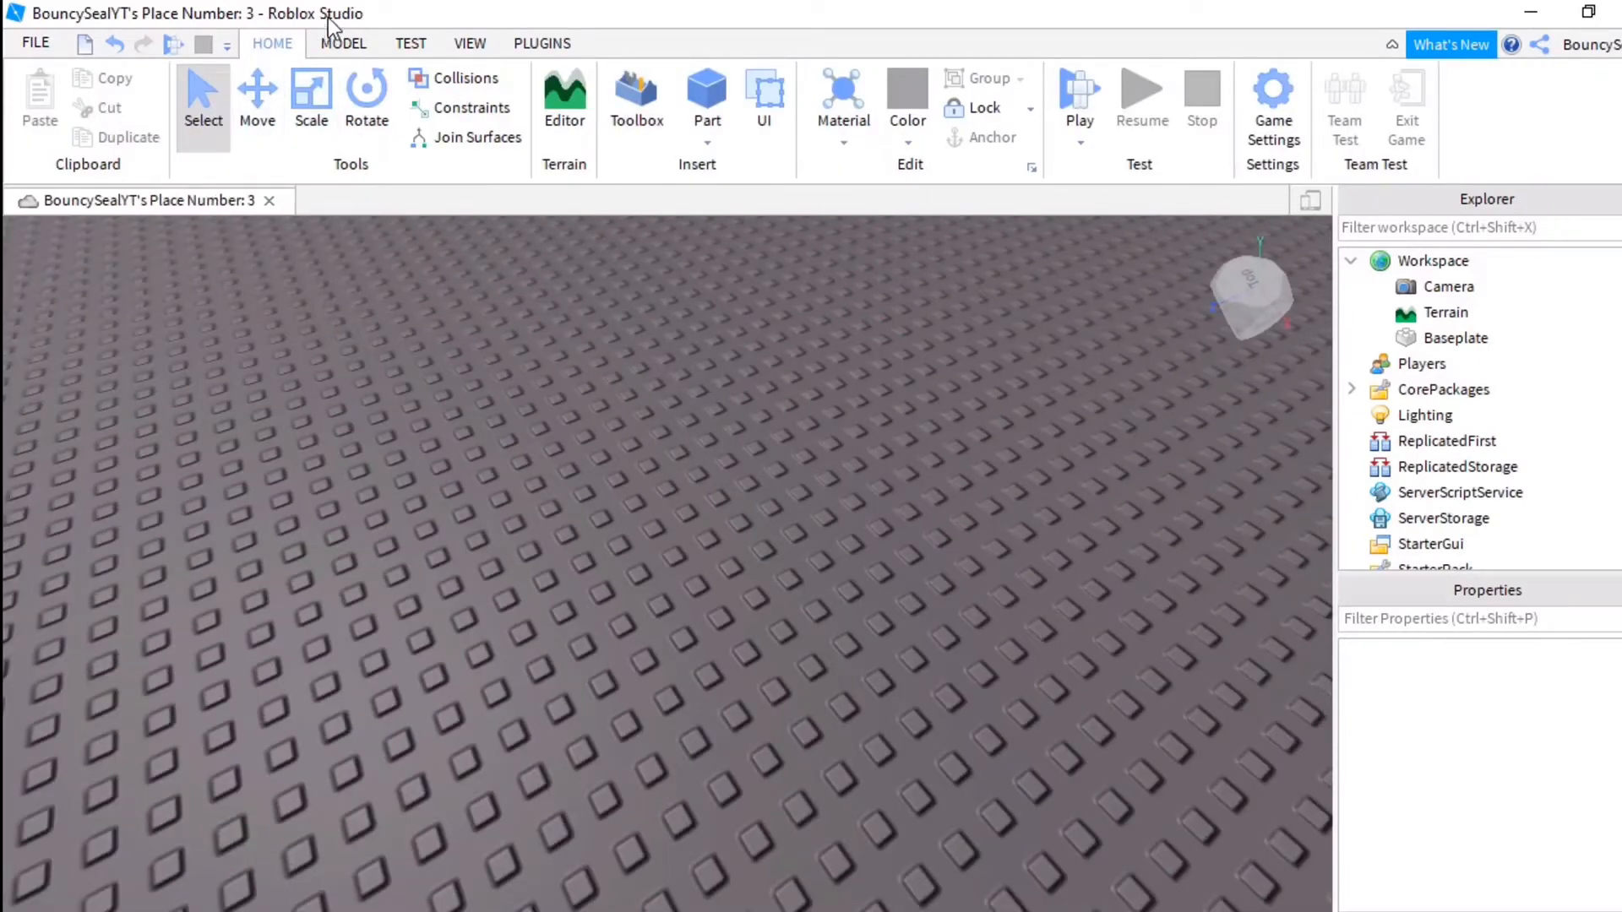
click(352, 40)
click(404, 44)
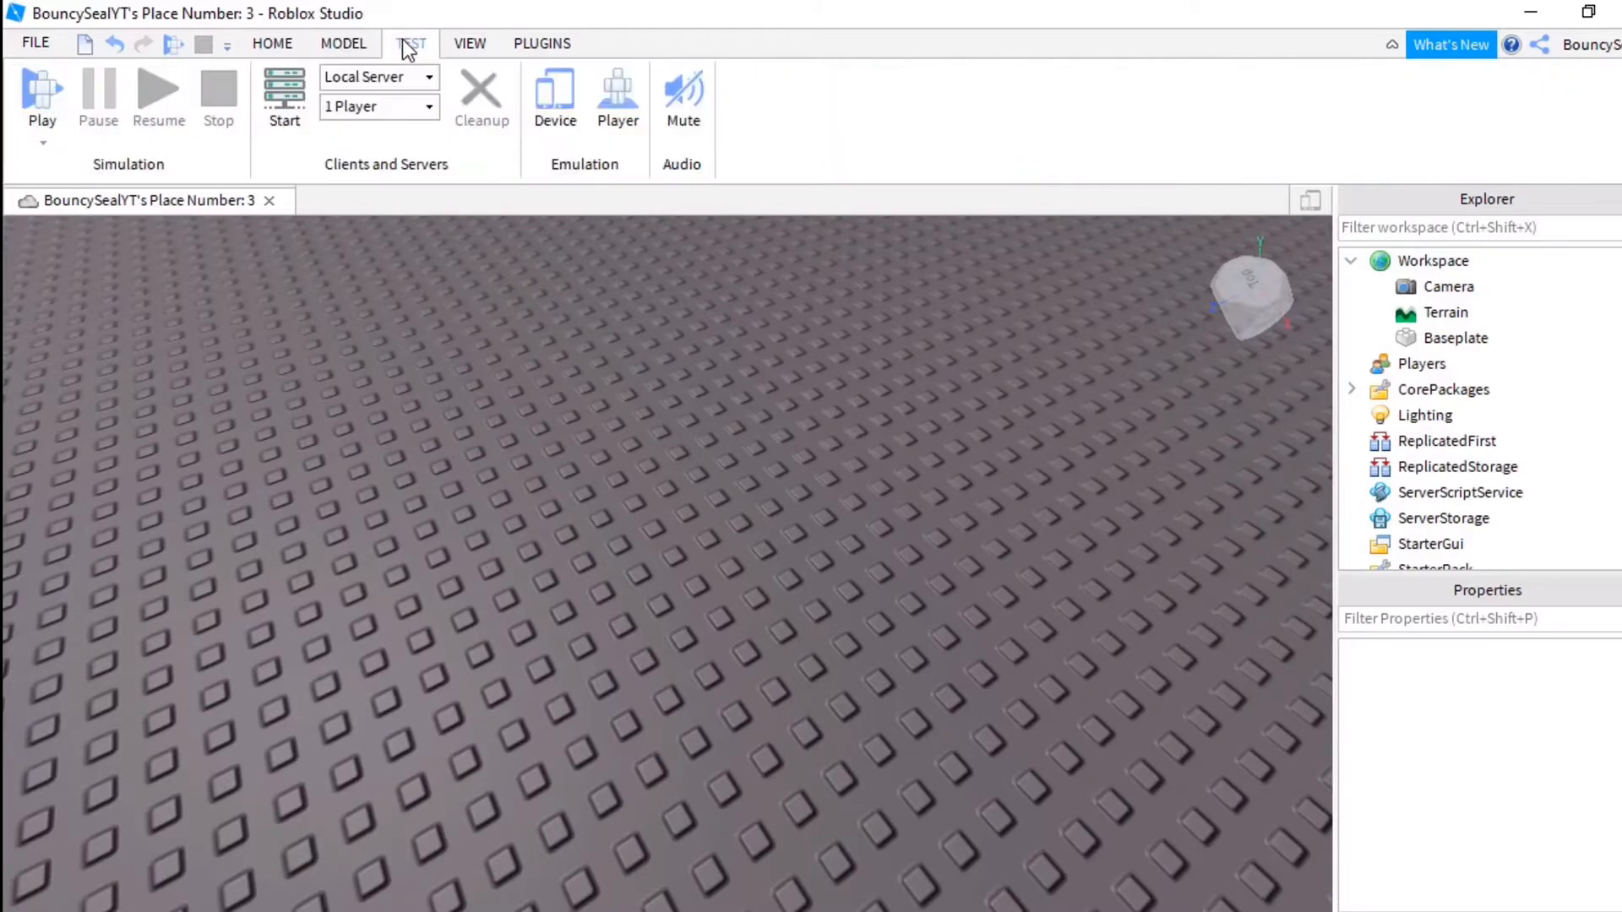
click(466, 45)
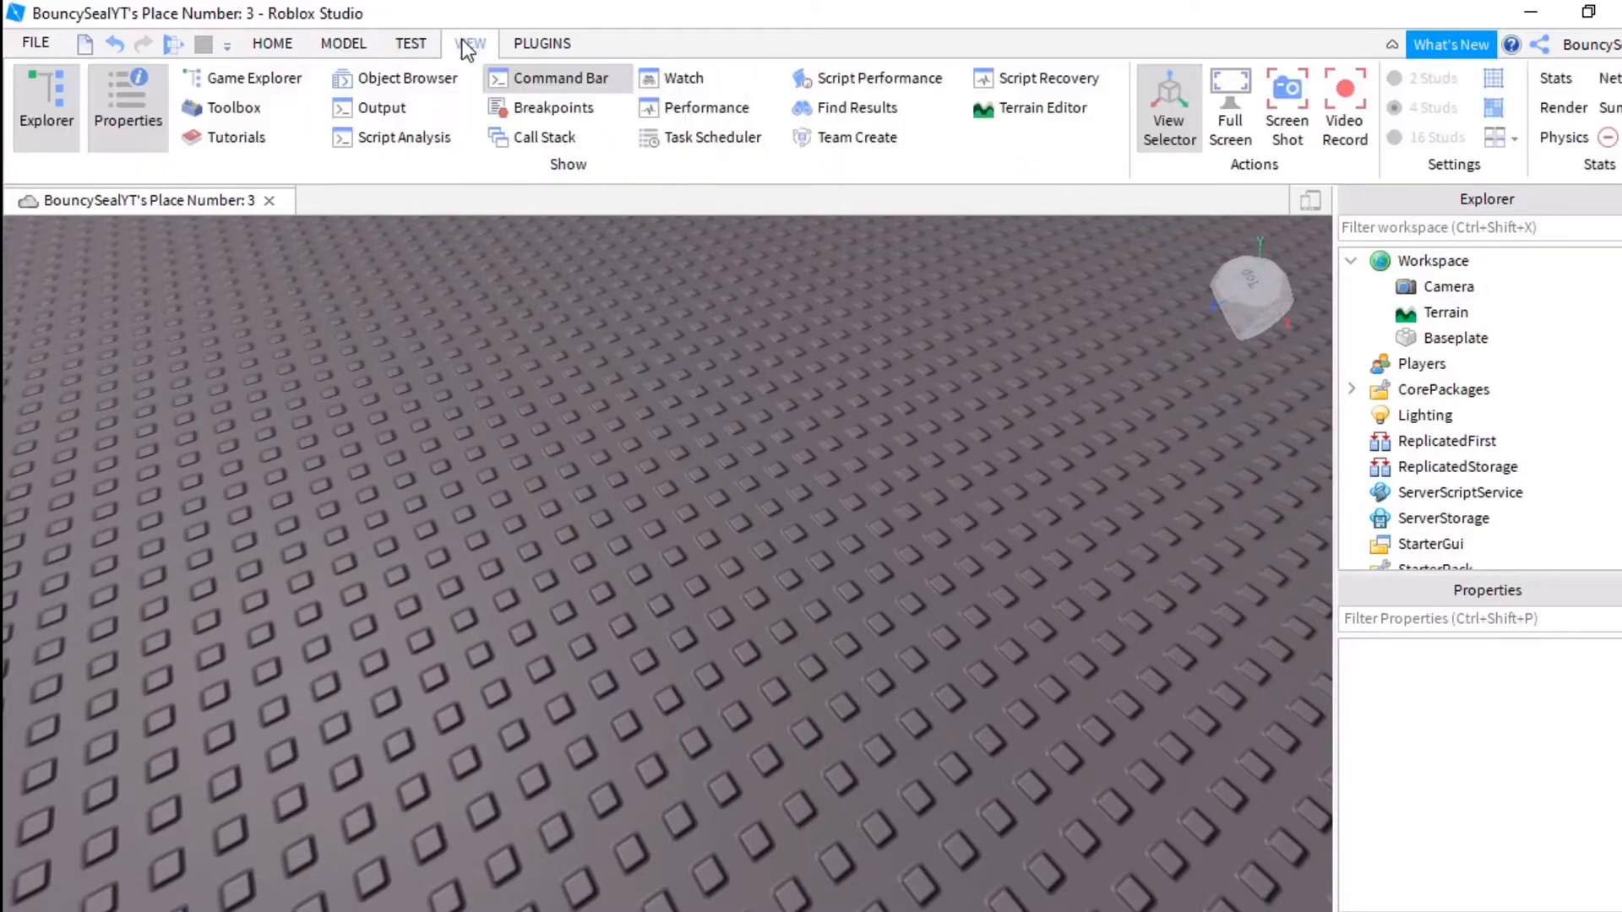
Search the Toolbox's Plugins category for "load character lite" and view the details of the Load Character Lite plugin
click(279, 45)
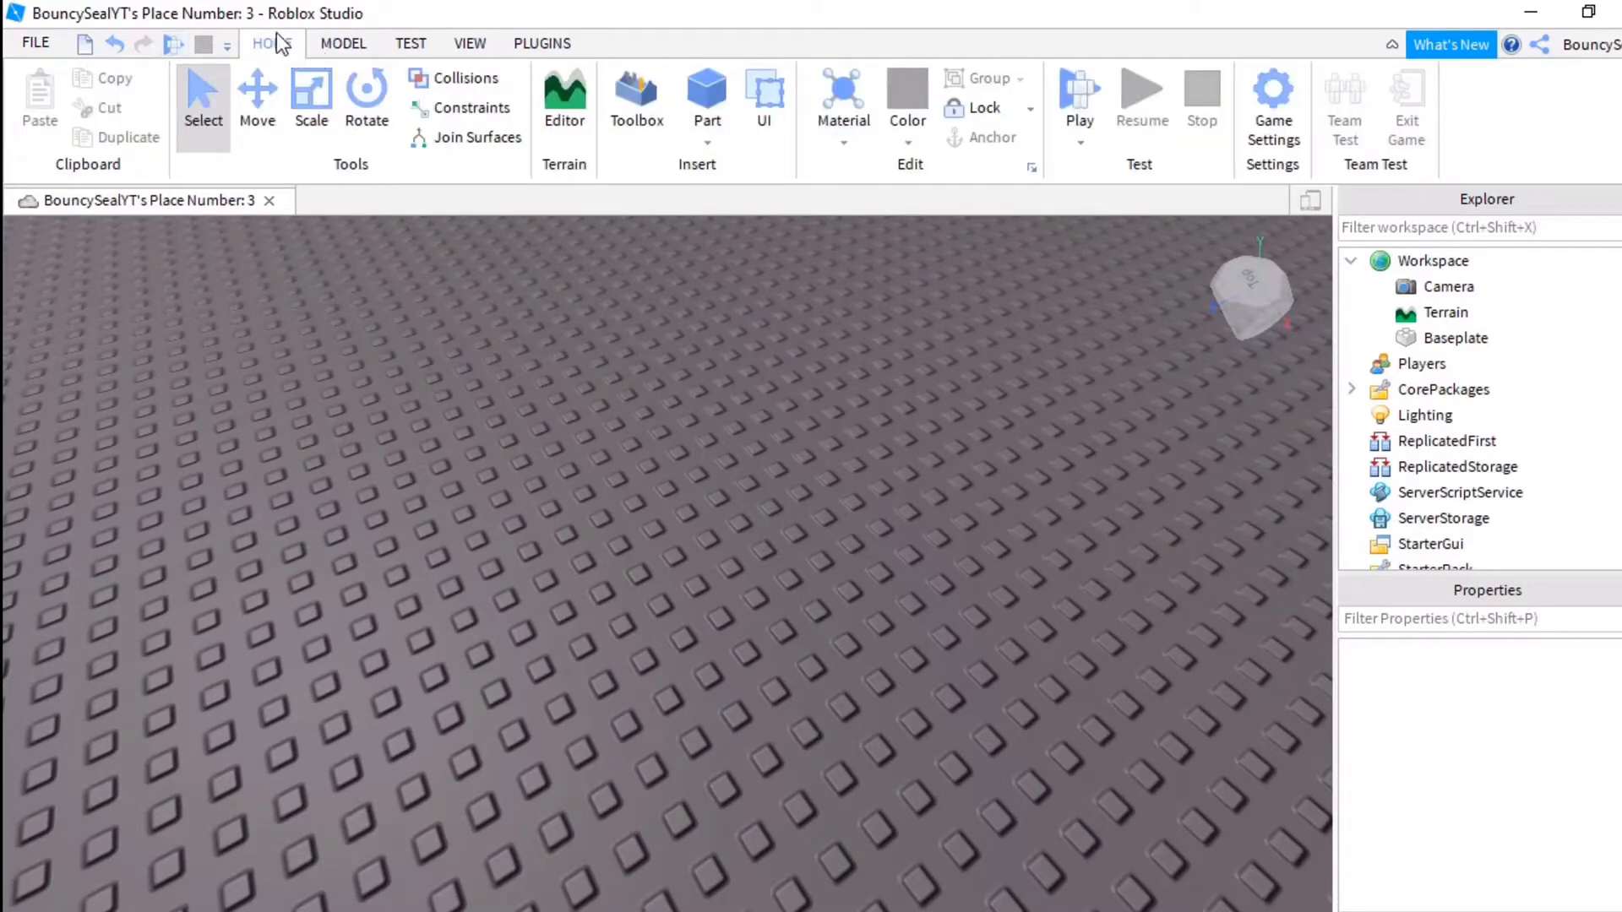
click(618, 81)
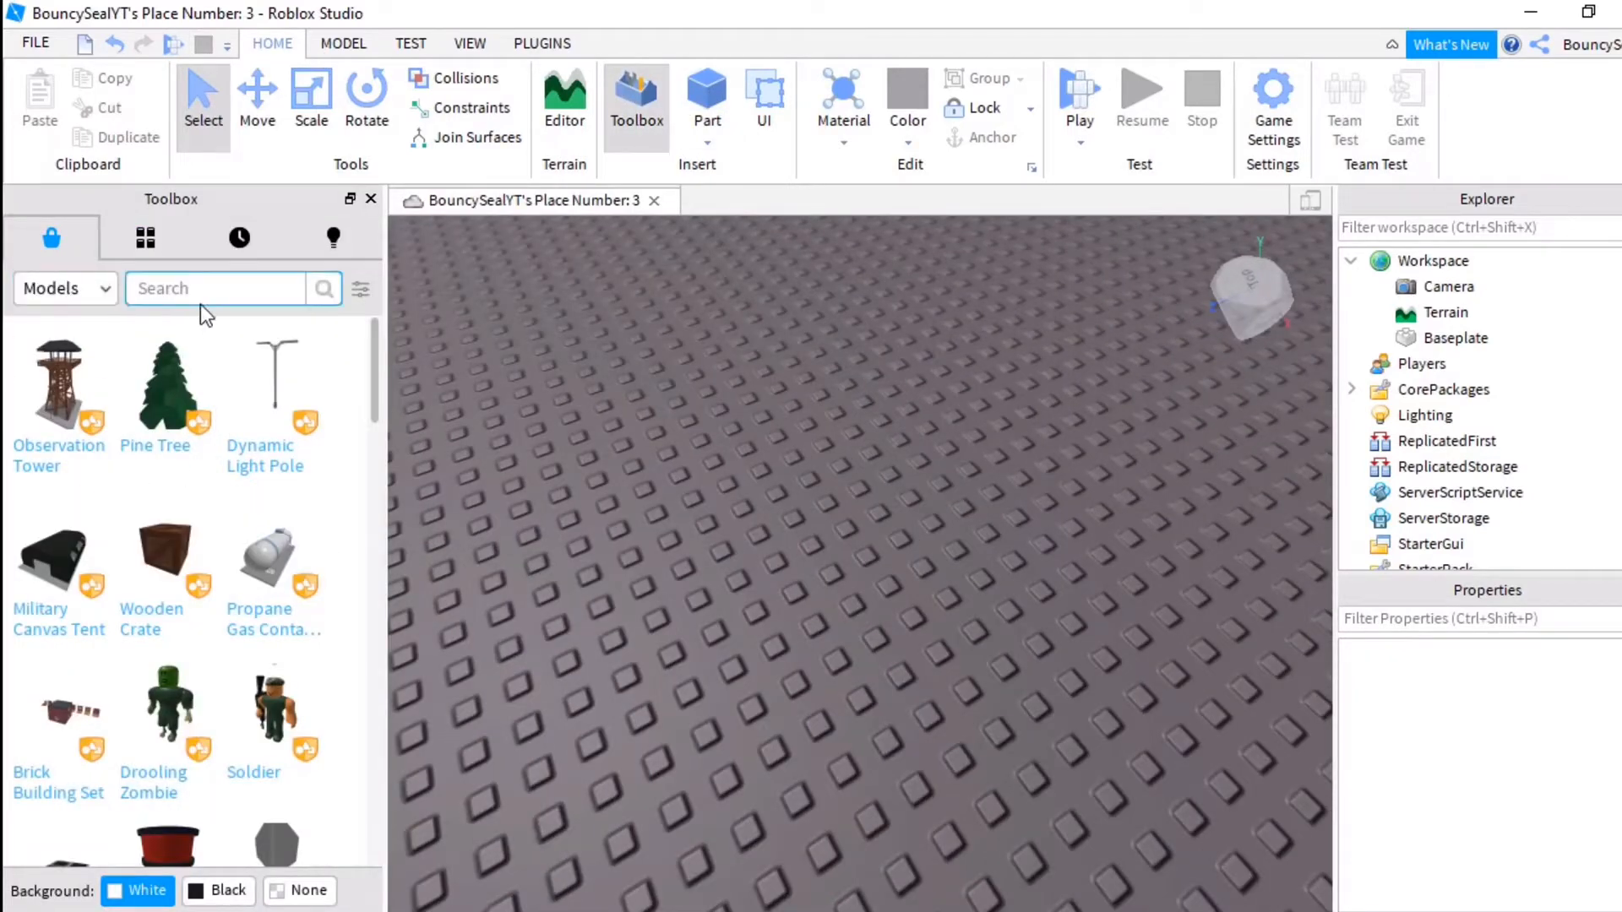
click(98, 294)
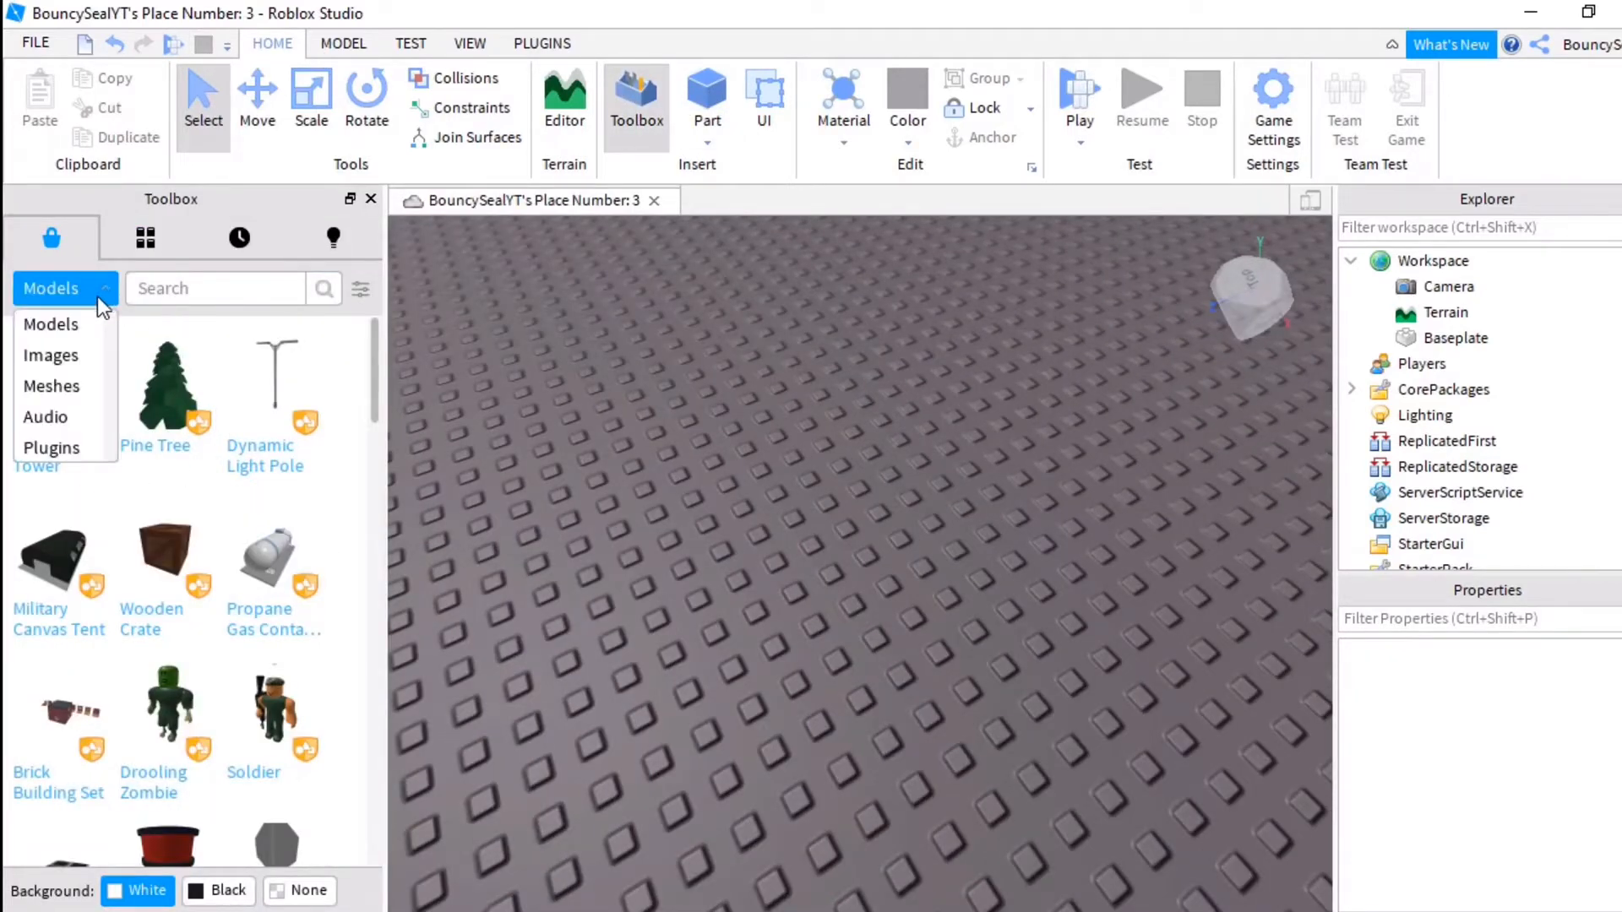
click(96, 444)
click(210, 296)
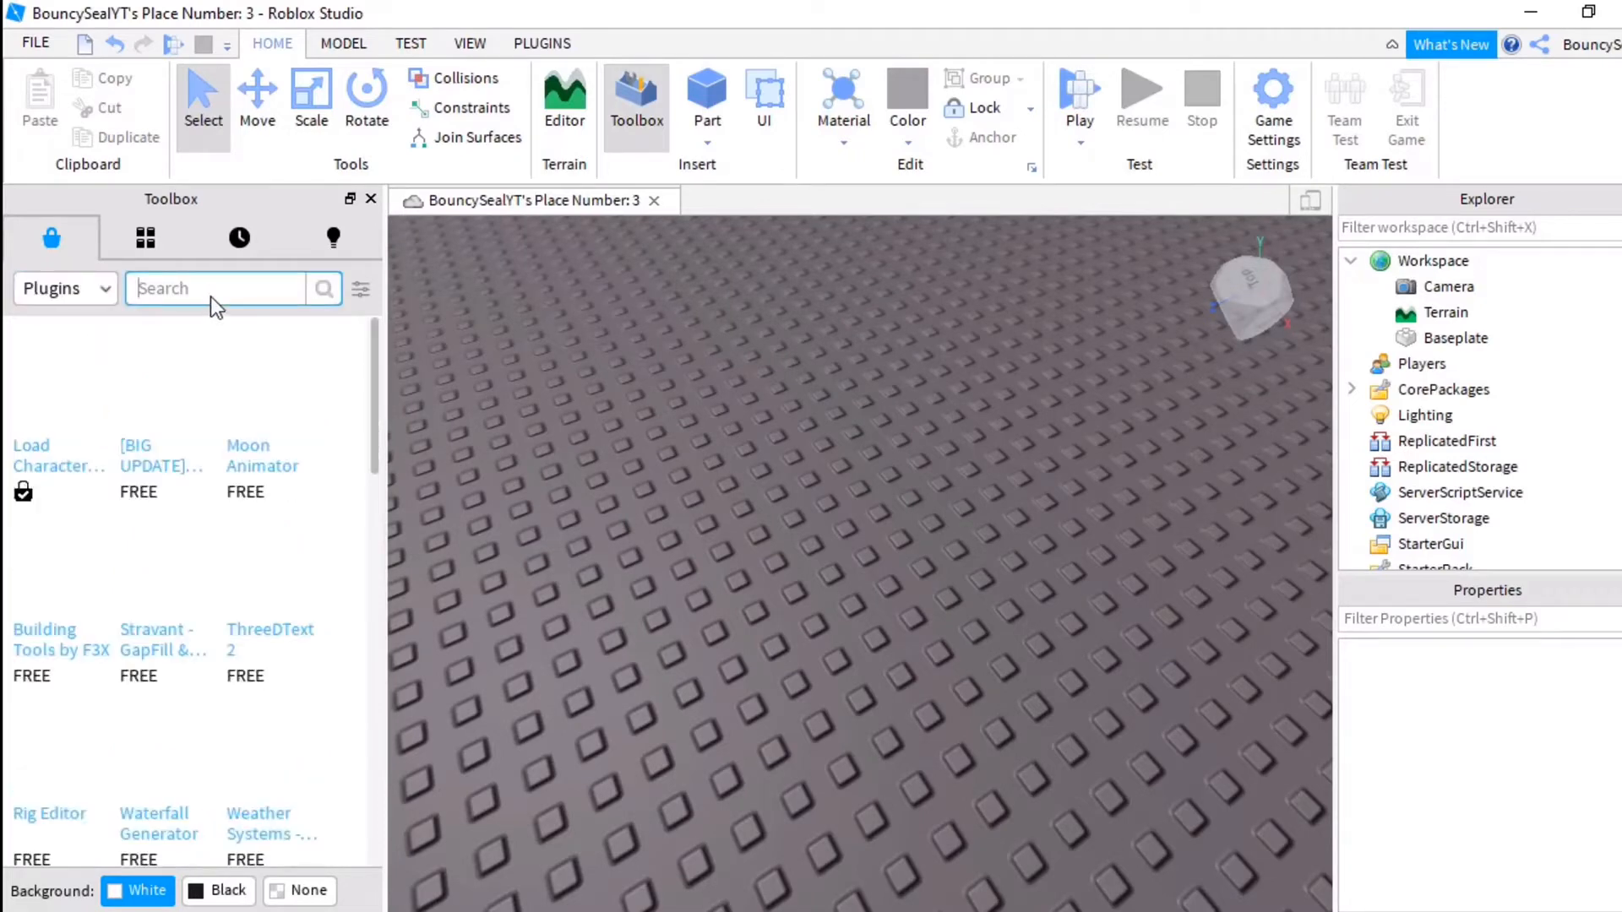
text(load)
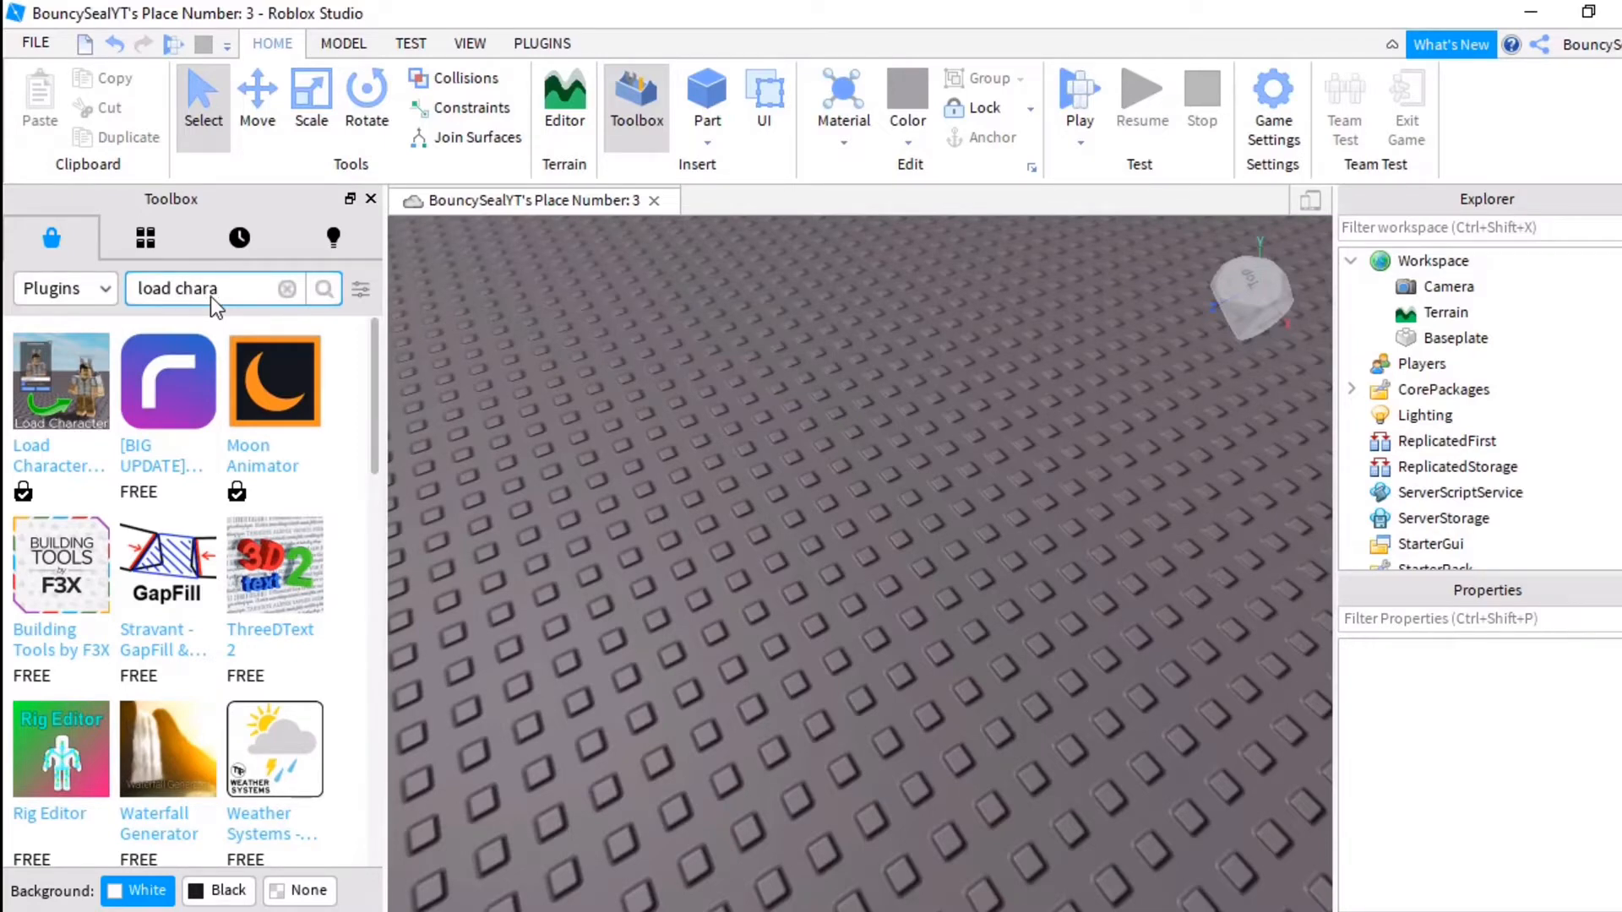
text(character lite)
key(Return)
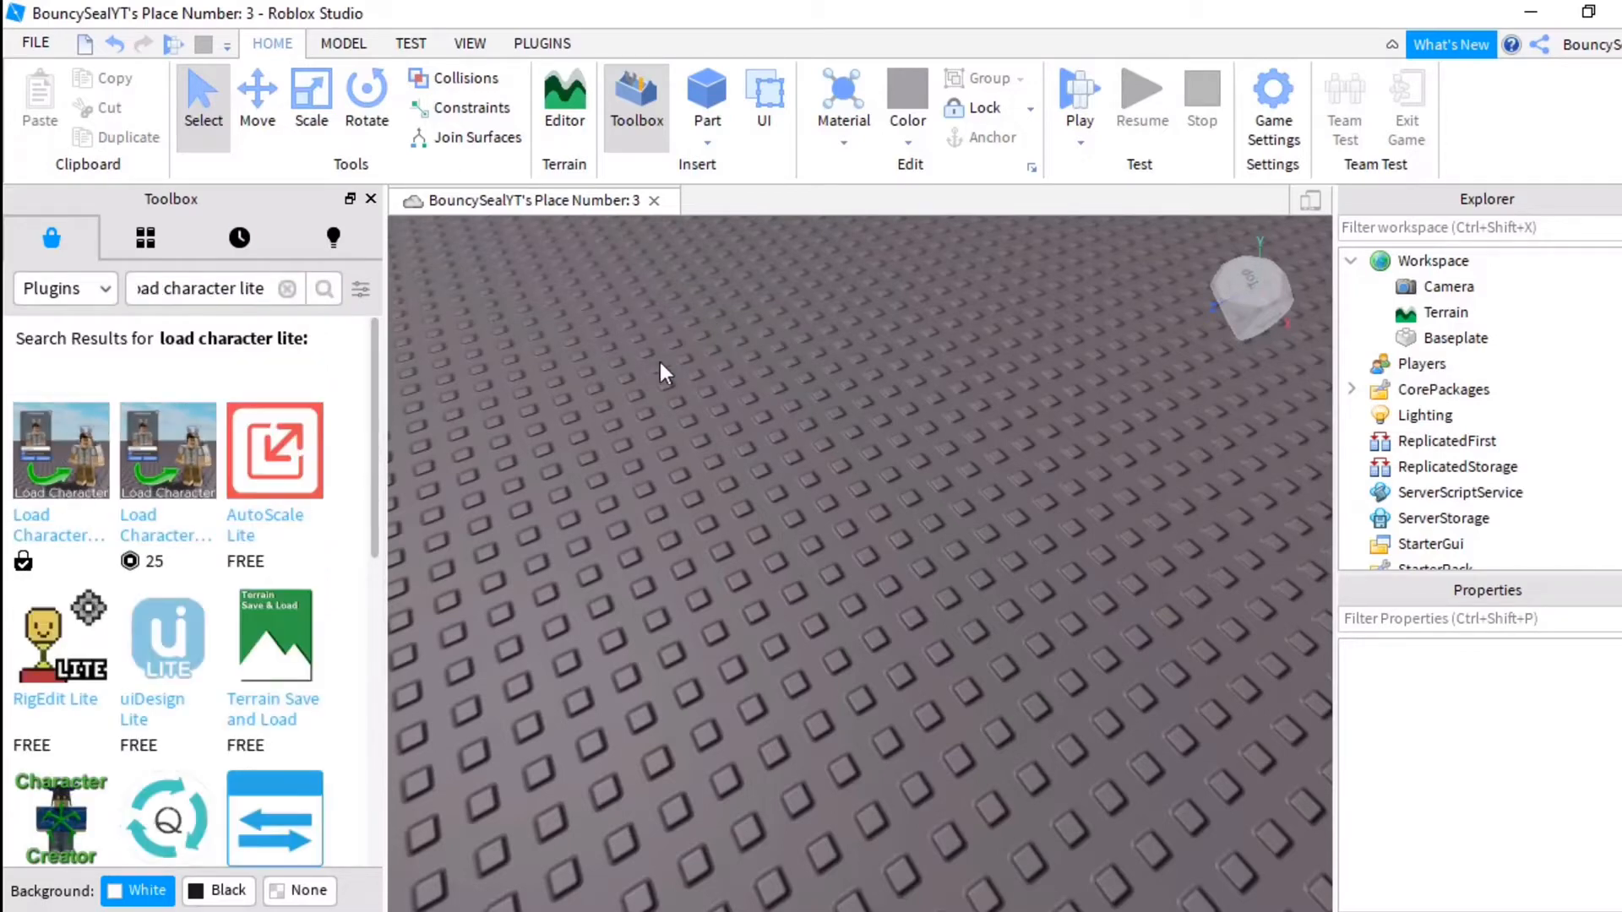
click(55, 468)
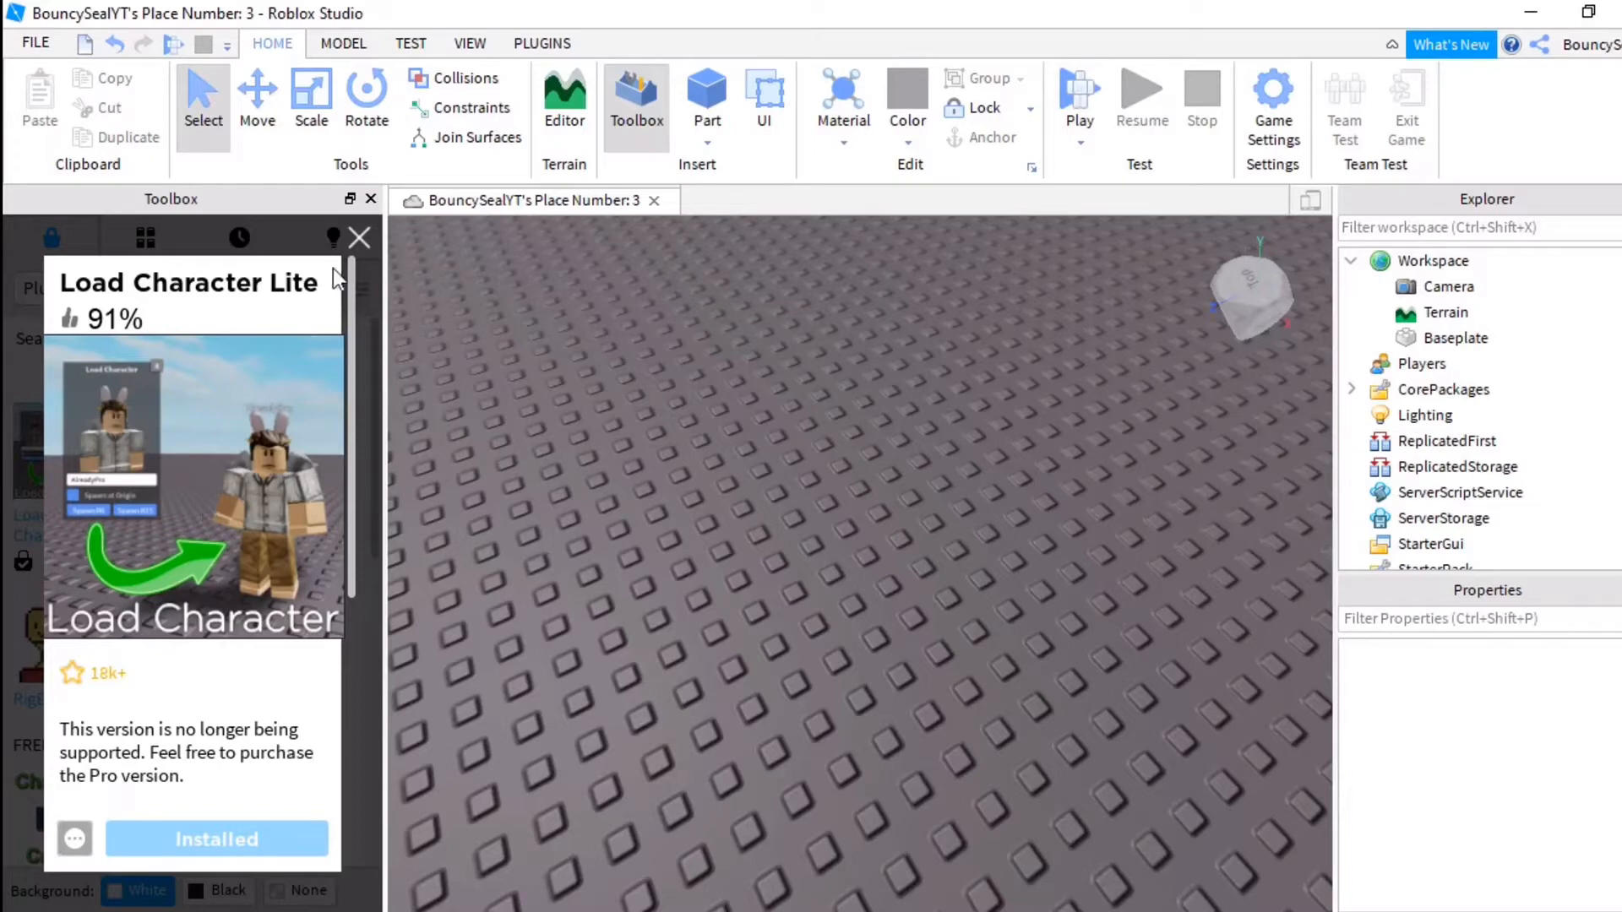
click(360, 237)
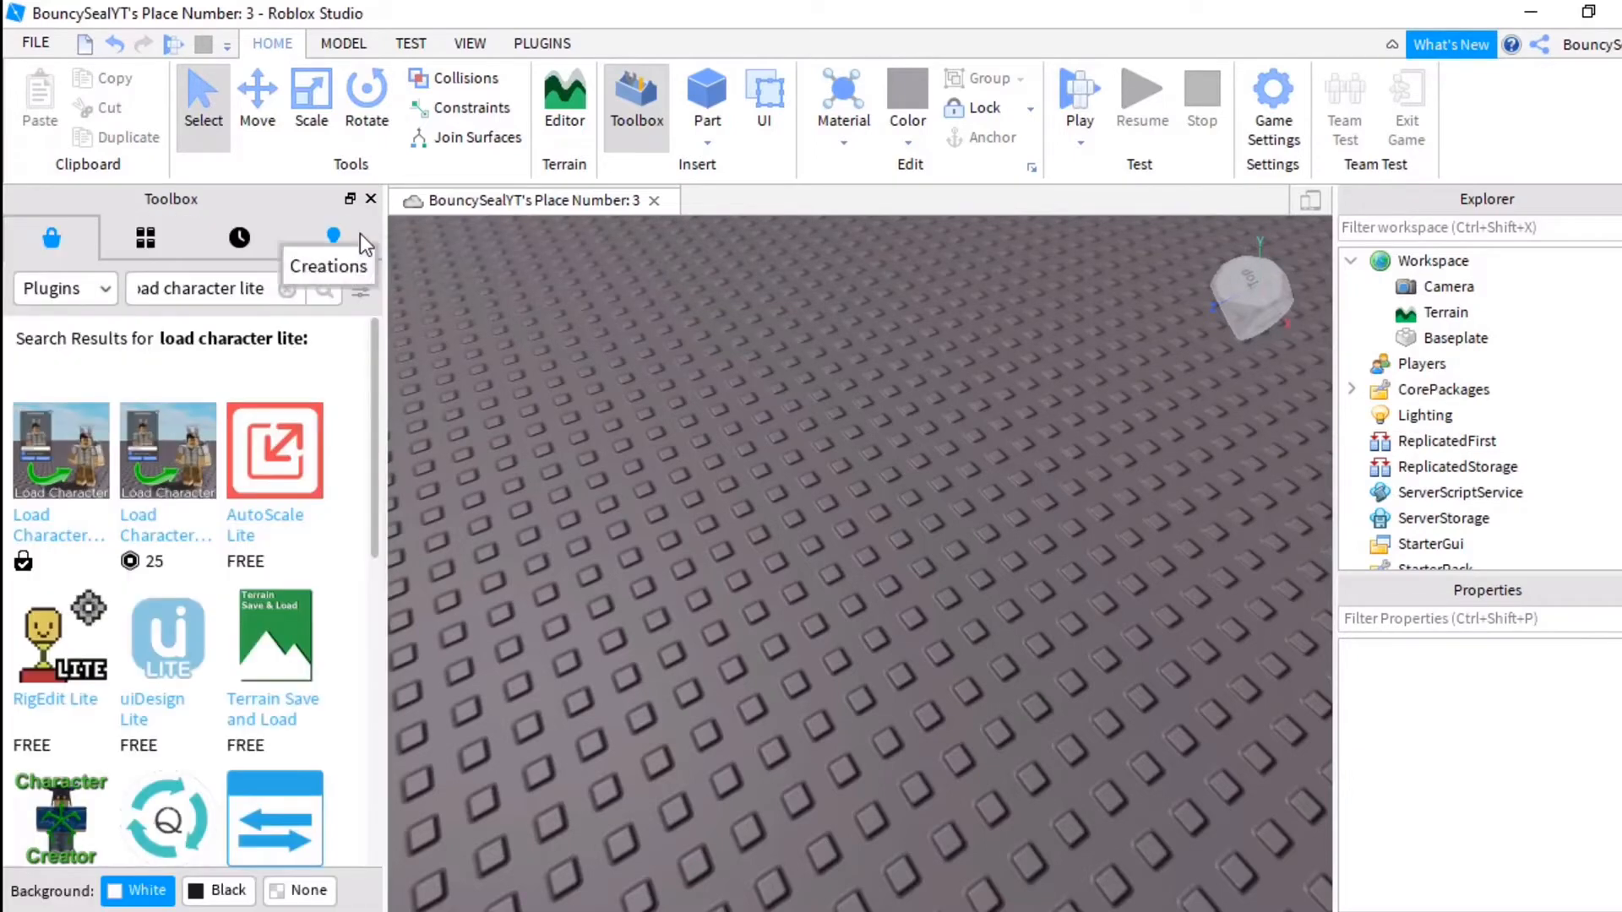
Load an avatar into the workspace with the Load Character plugin, entering the avatar's Roblox username, and close the plugin window
click(553, 43)
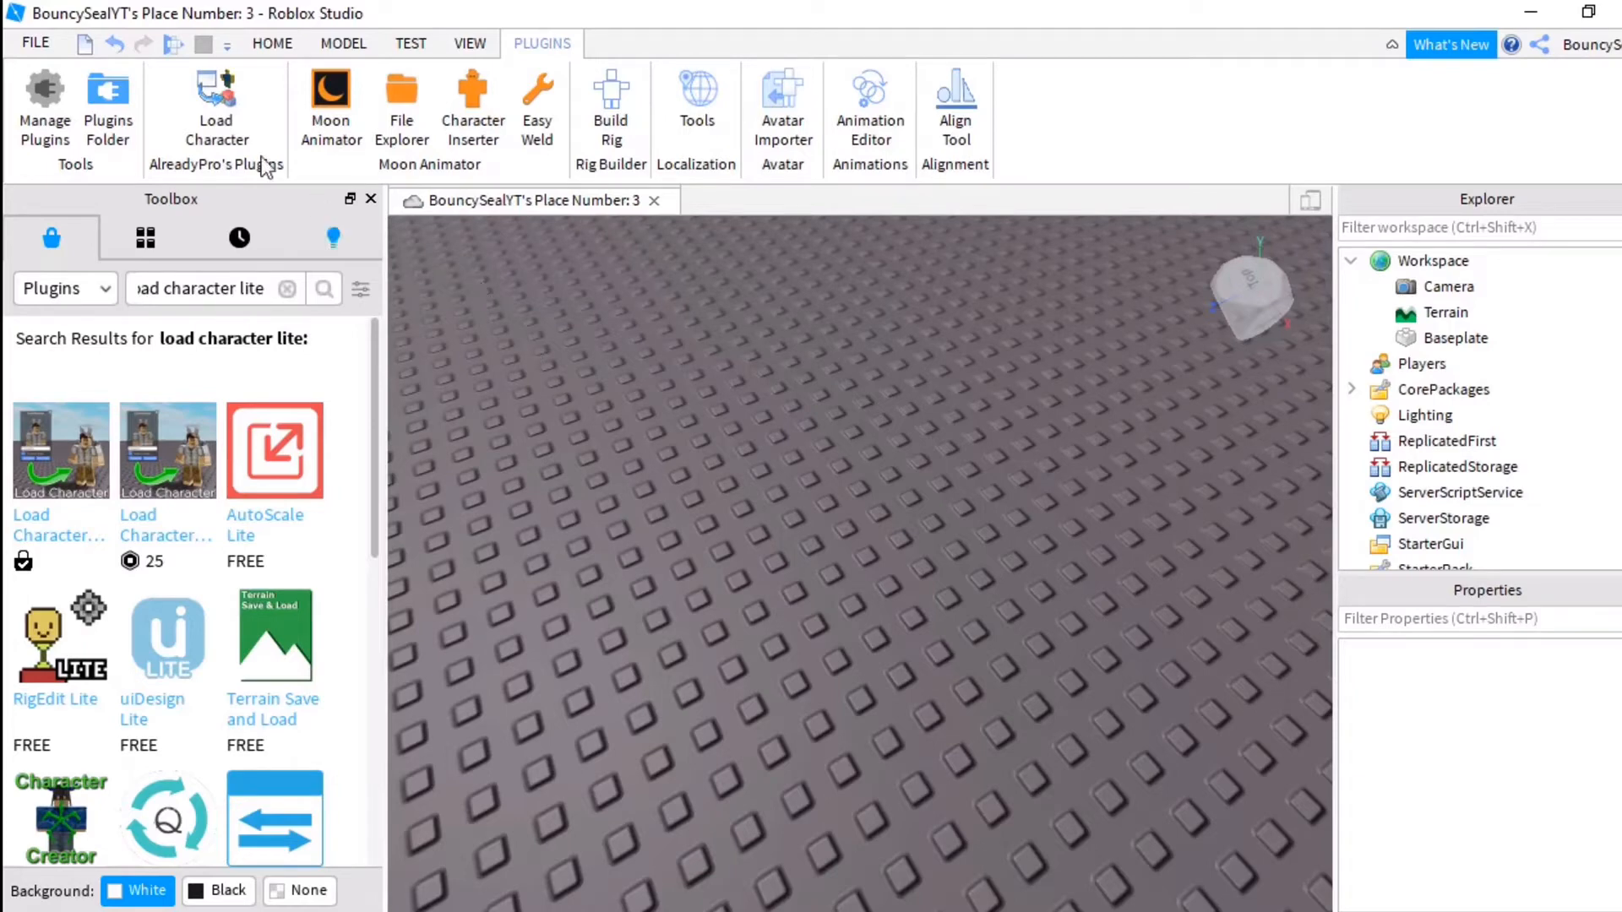
click(213, 109)
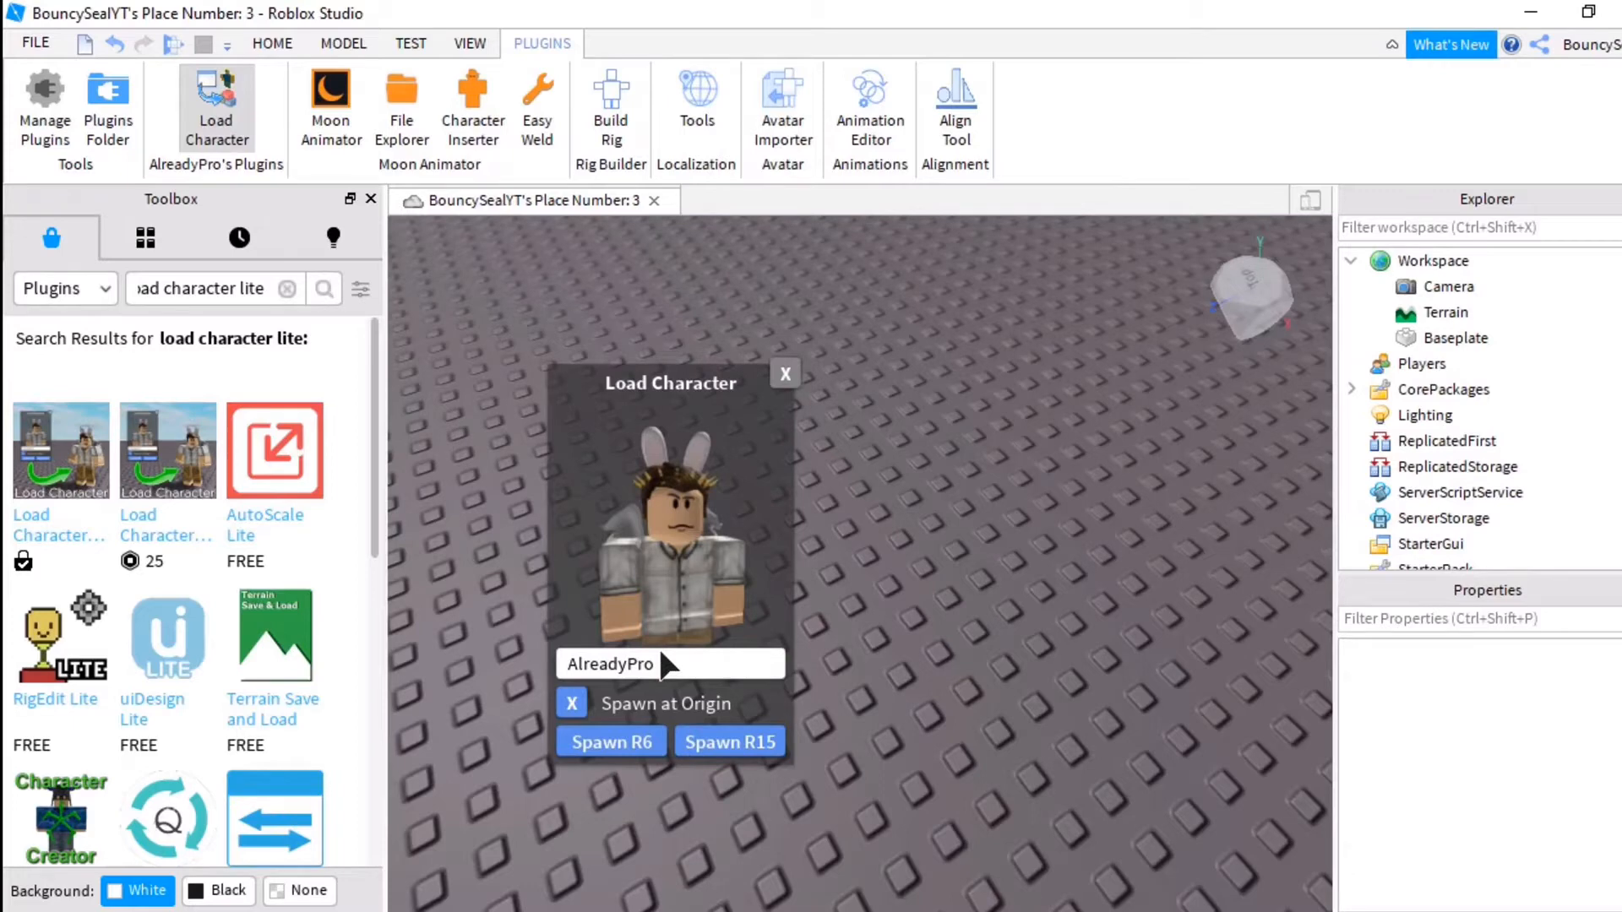
key(BackSpace)
key(BackSpace)
key(BackSpace)
key(BackSpace)
key(BackSpace)
key(BackSpace)
key(BackSpace)
key(BackSpace)
key(BackSpace)
key(BackSpace)
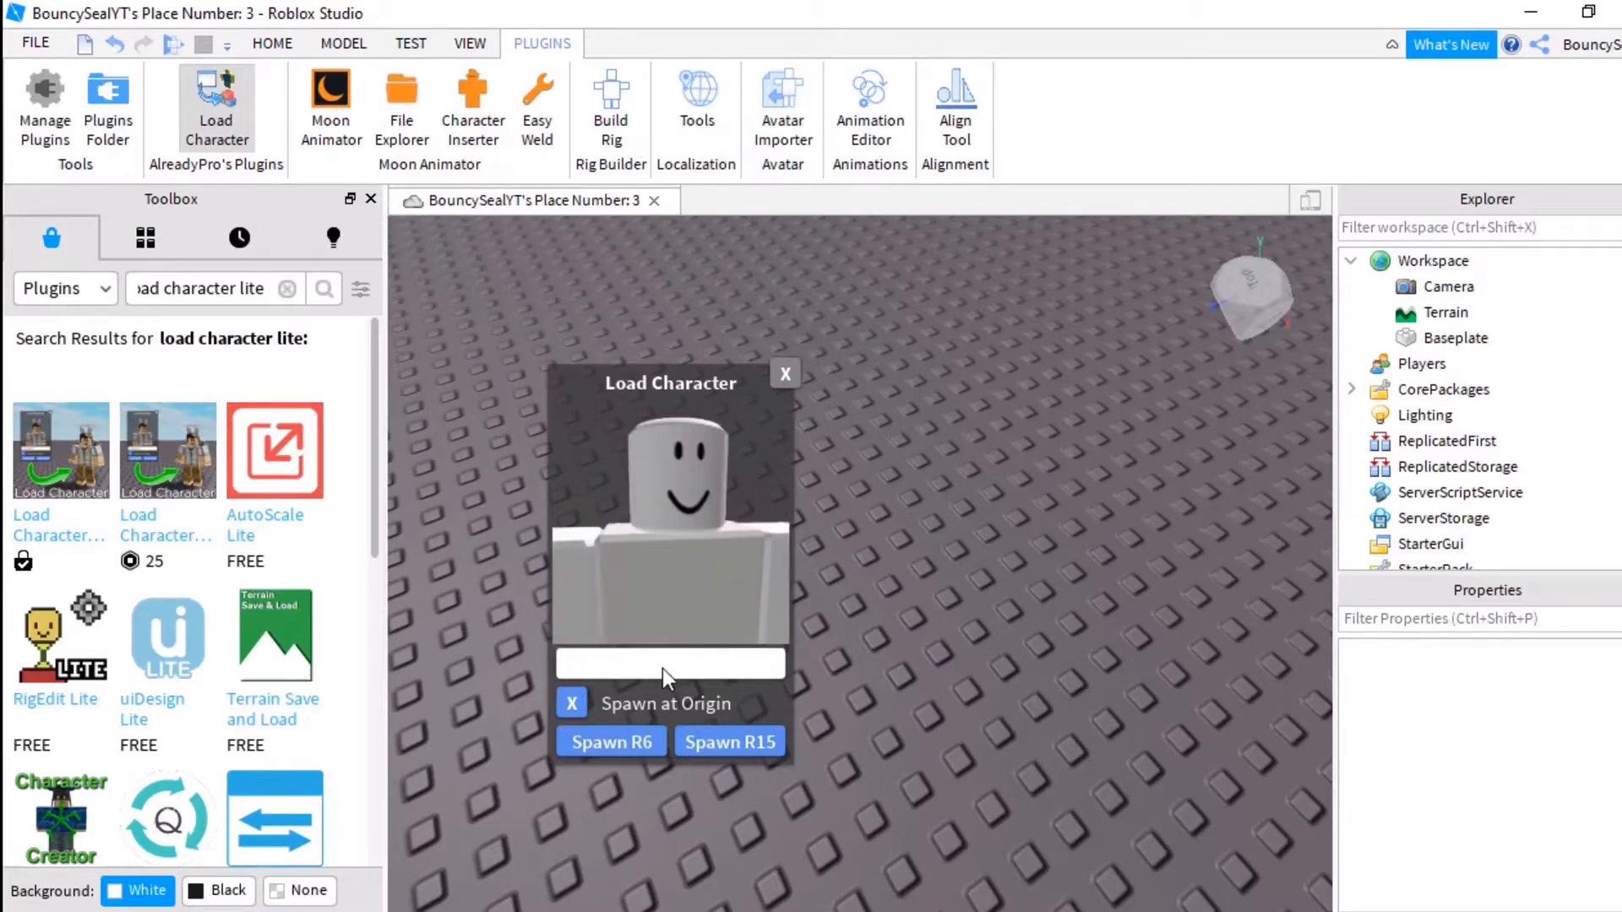
text(Bou)
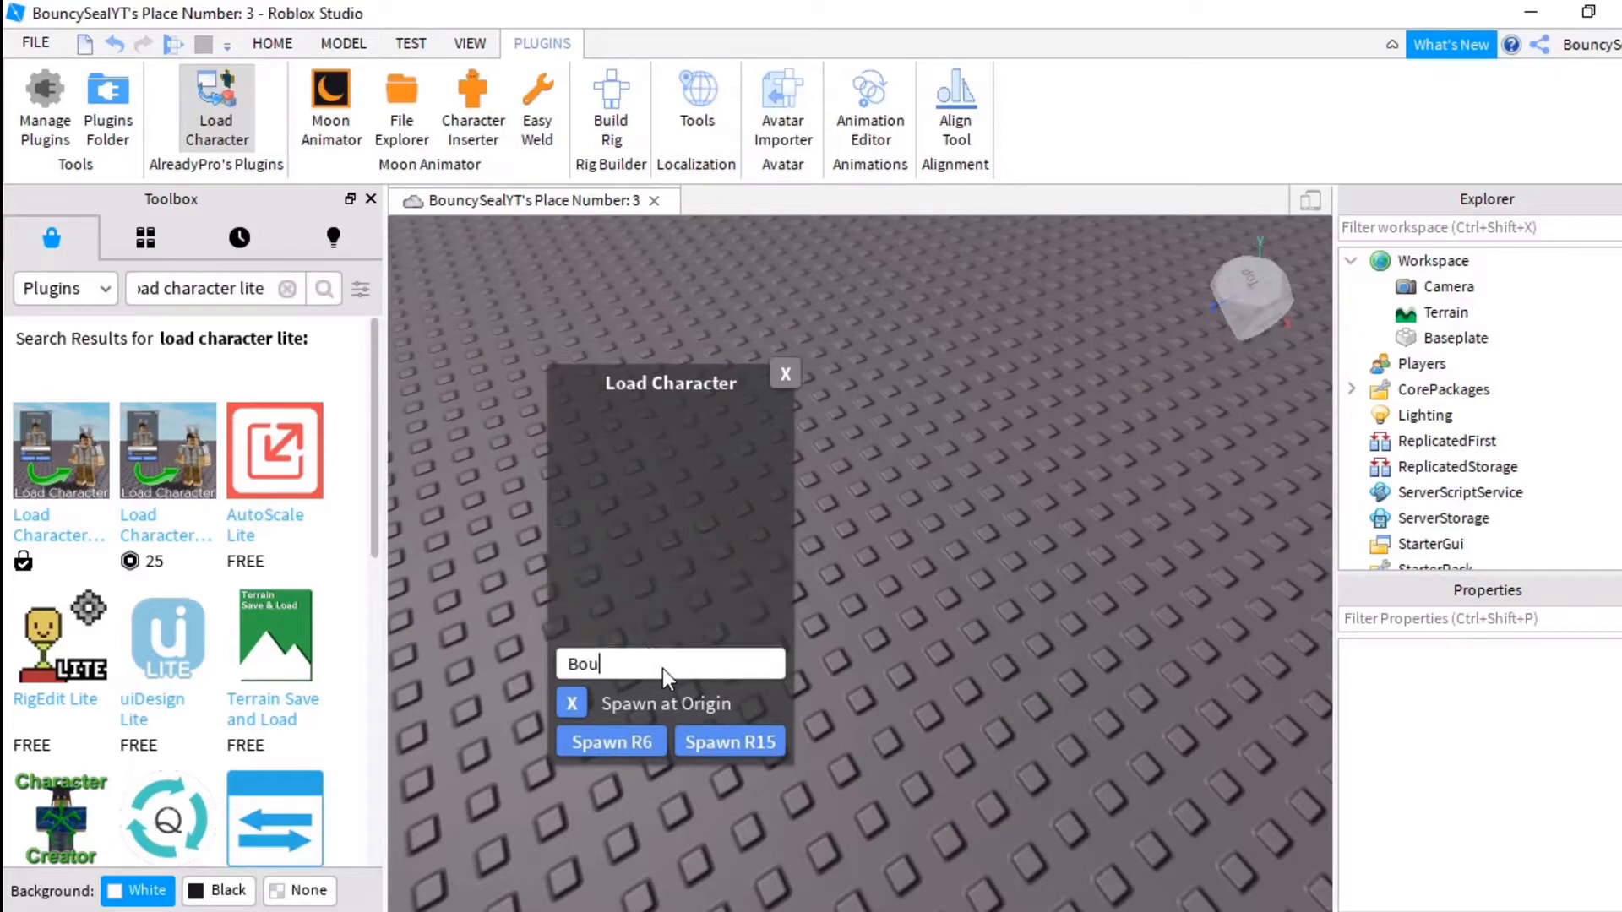
text(ncySealYT)
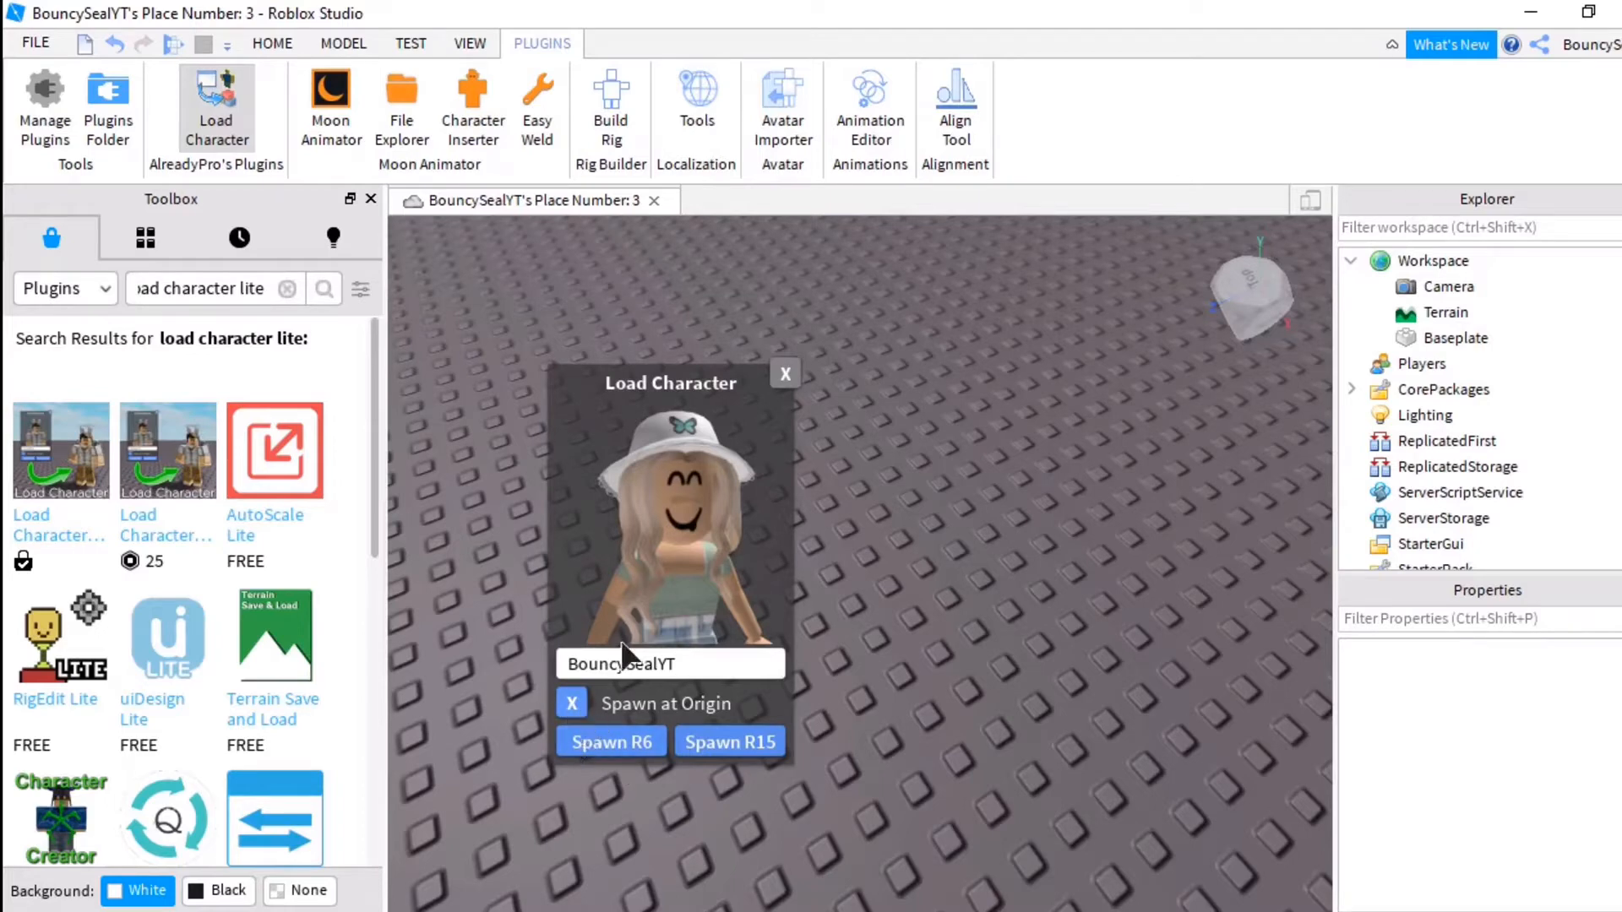
click(786, 373)
click(753, 366)
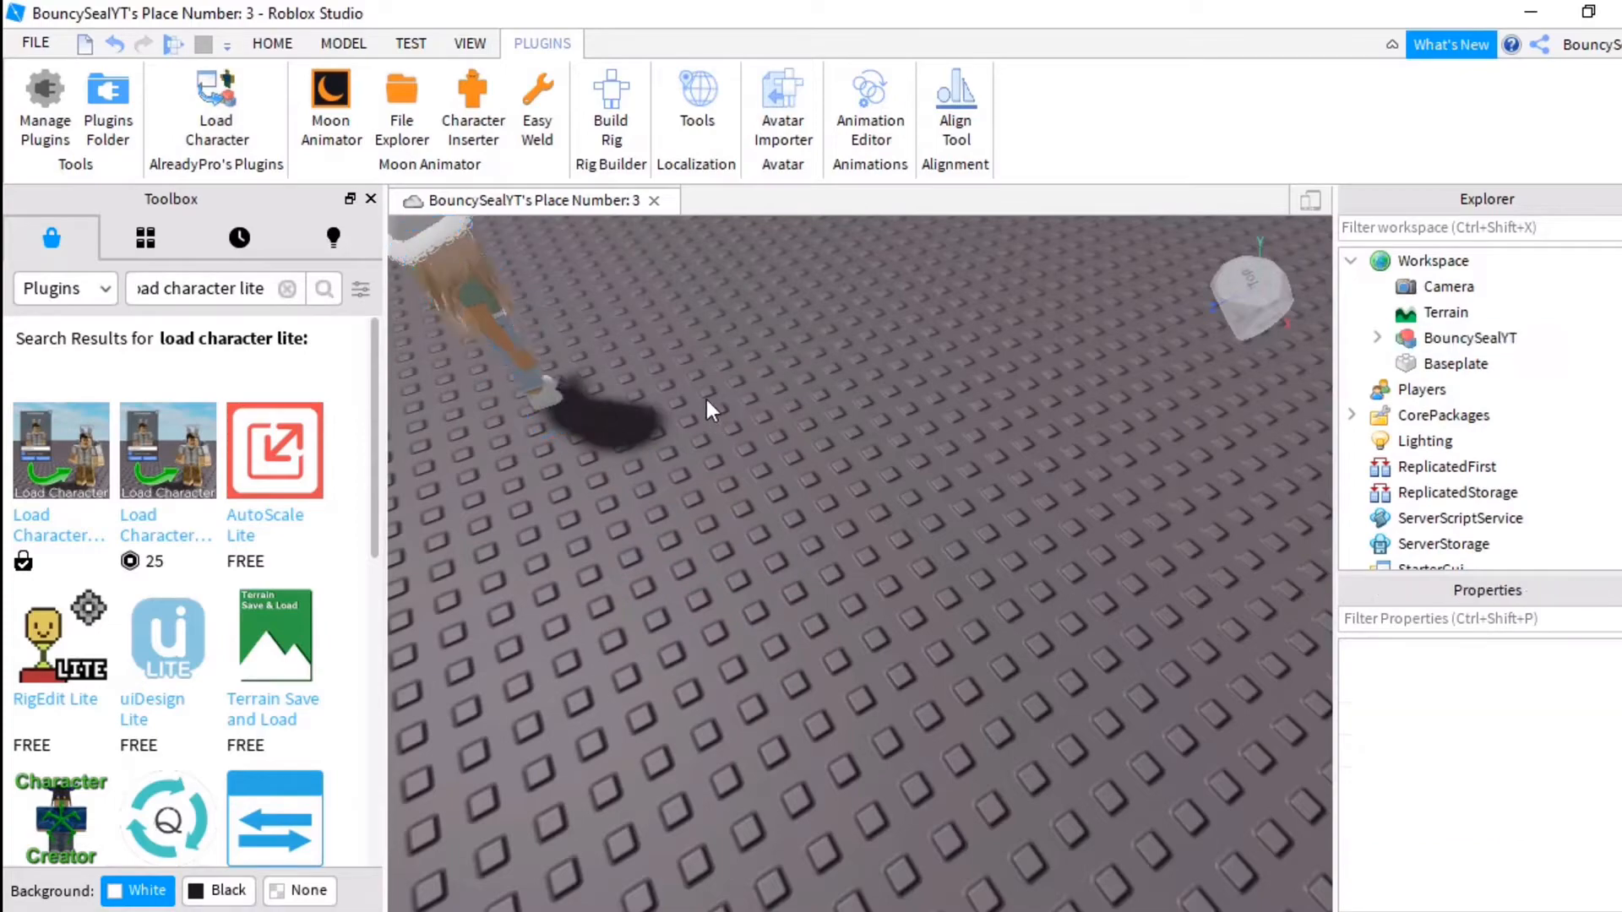
Examine the spawned character on the baseplate from the front, close up and from farther back
scroll(715, 391, down, 5)
right_drag(715, 391, 682, 365)
key(w)
key(s)
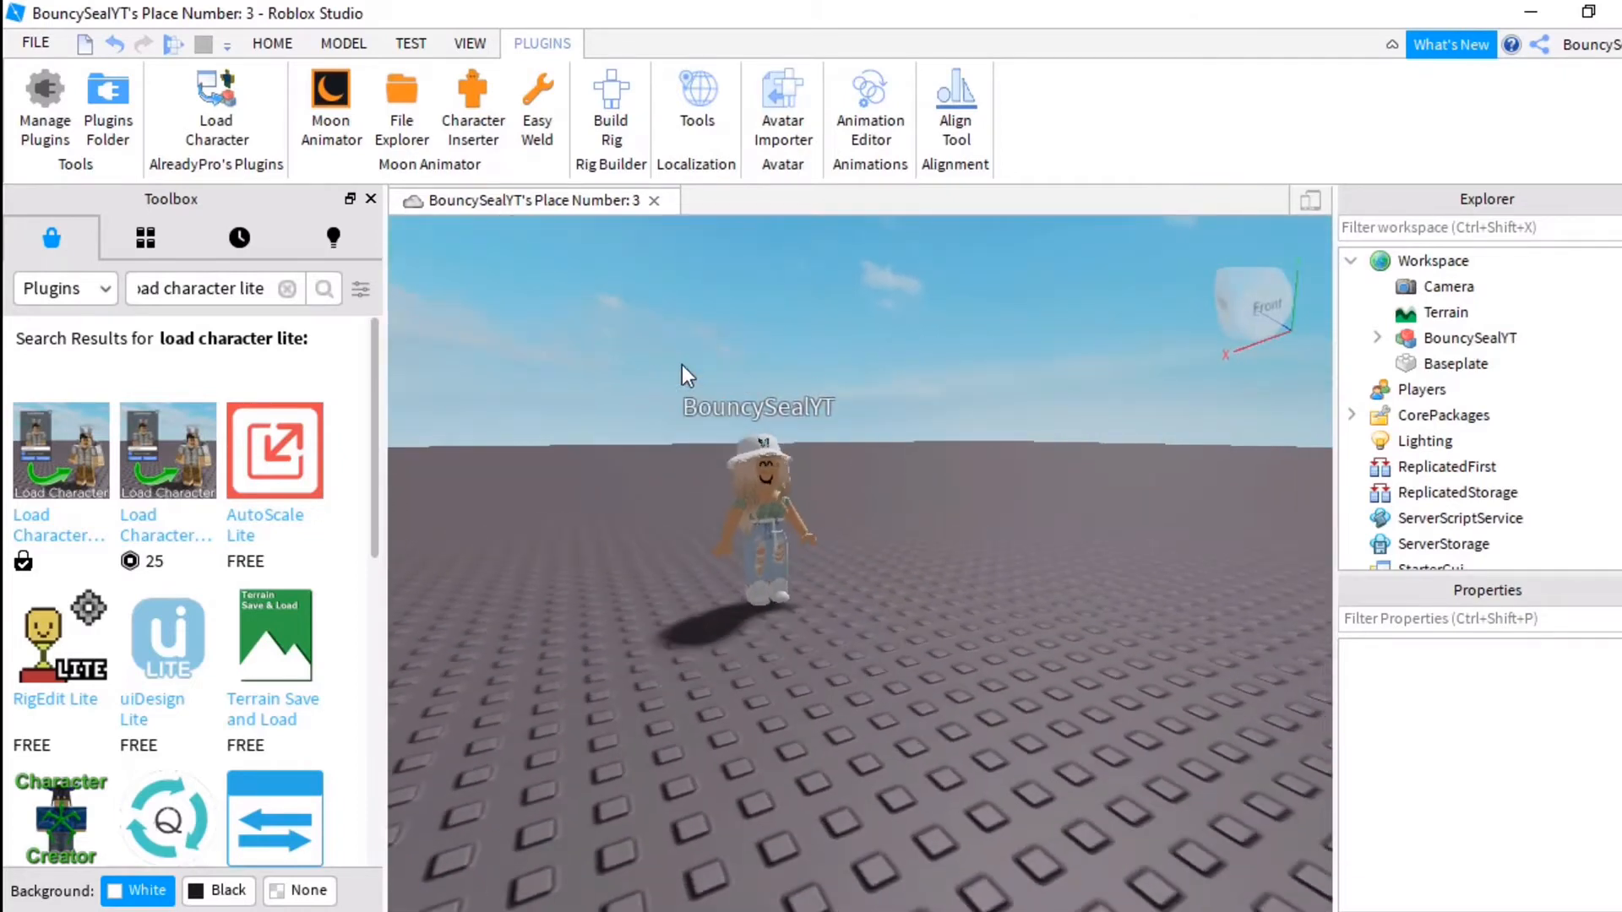
key(w)
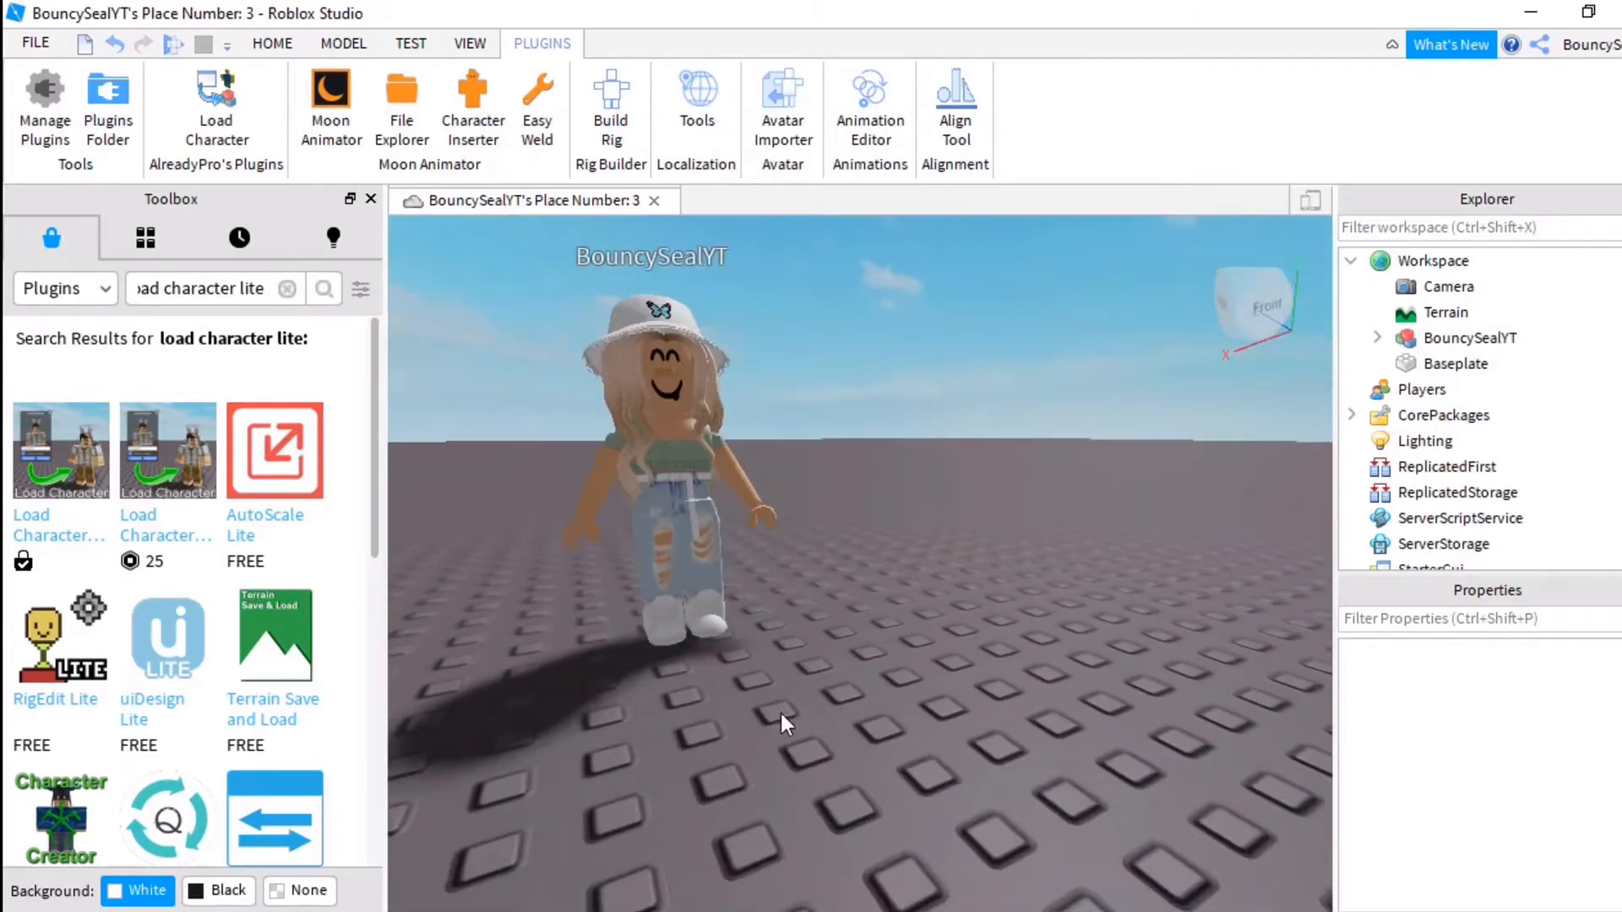
key(w)
right_drag(779, 709, 778, 712)
key(s)
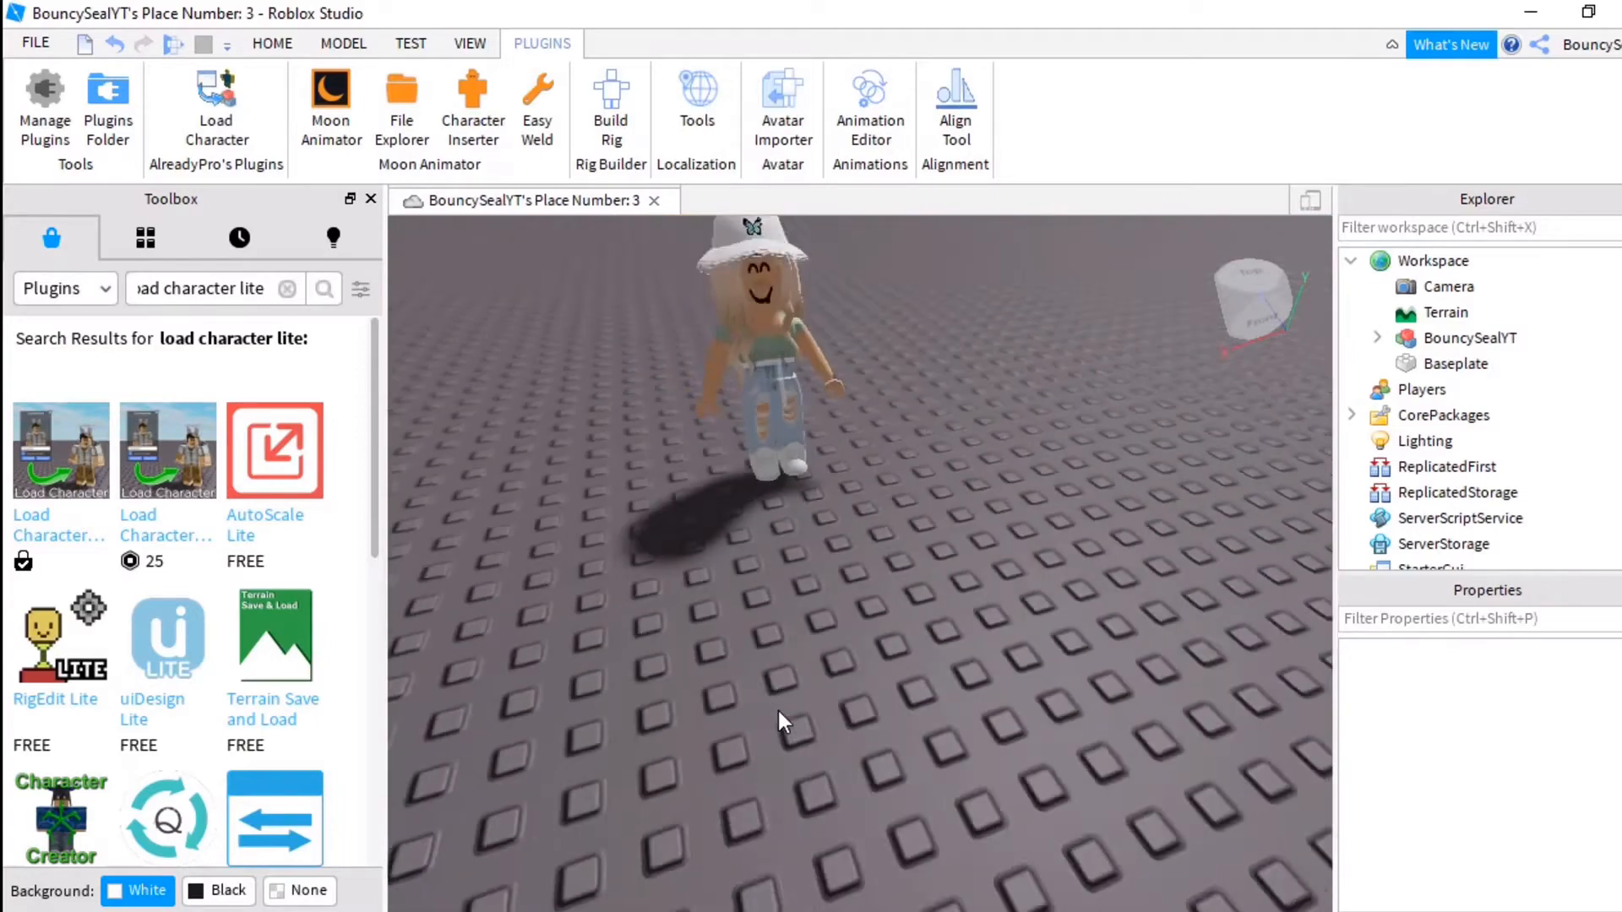
right_drag(907, 398, 907, 399)
key(w)
key(d)
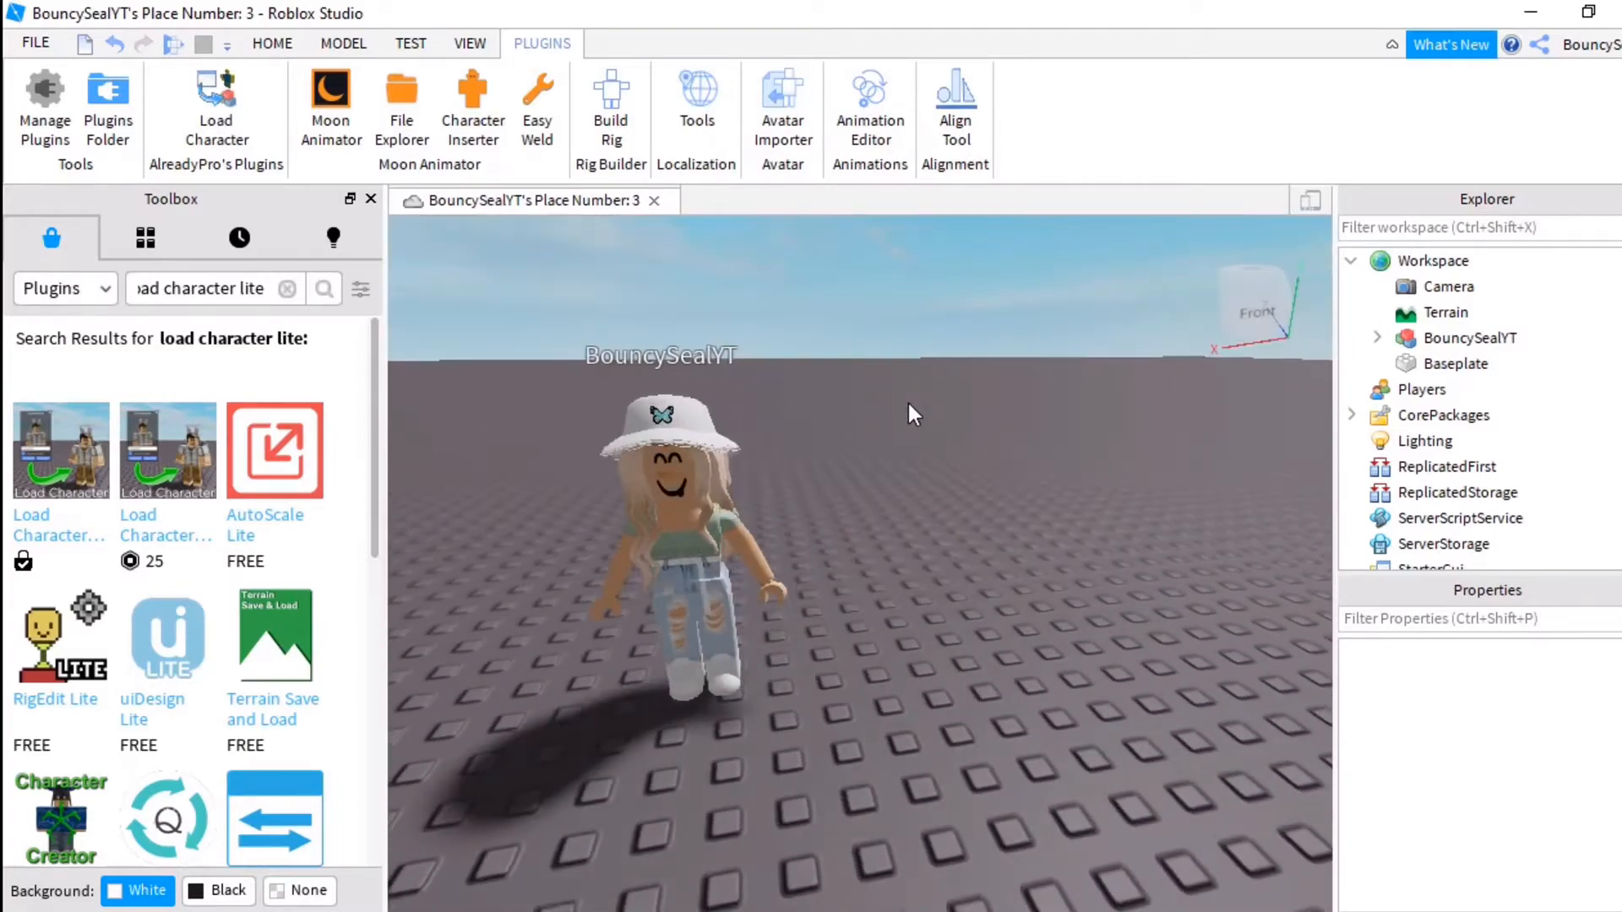
key(a)
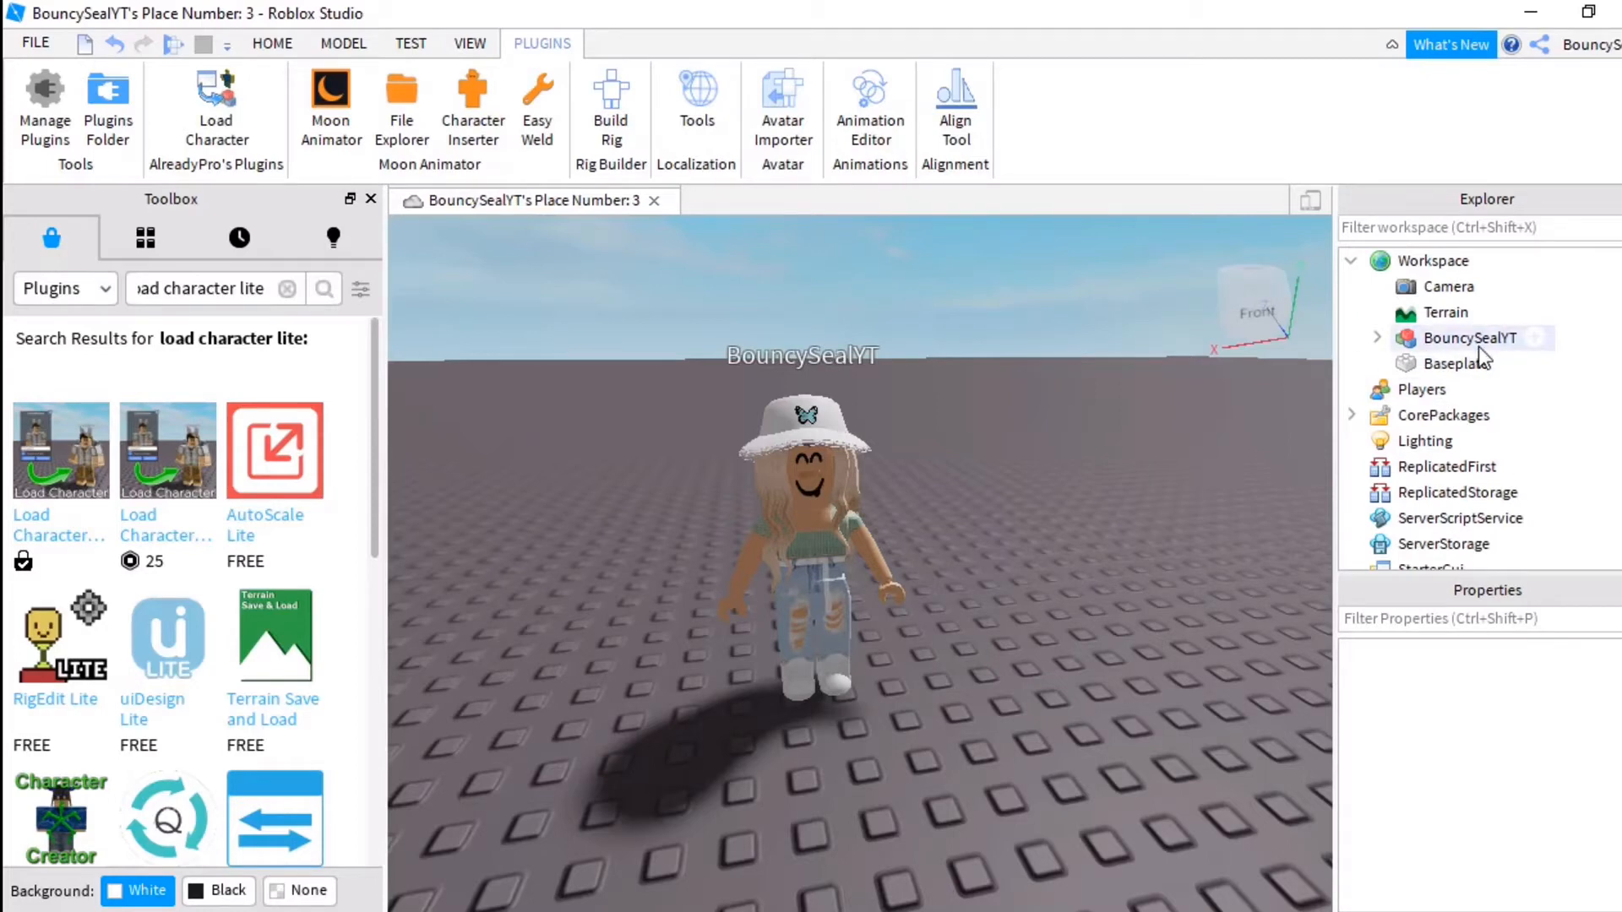
Try to export the spawned character model from the workspace to a folder on the computer
right_click(1431, 336)
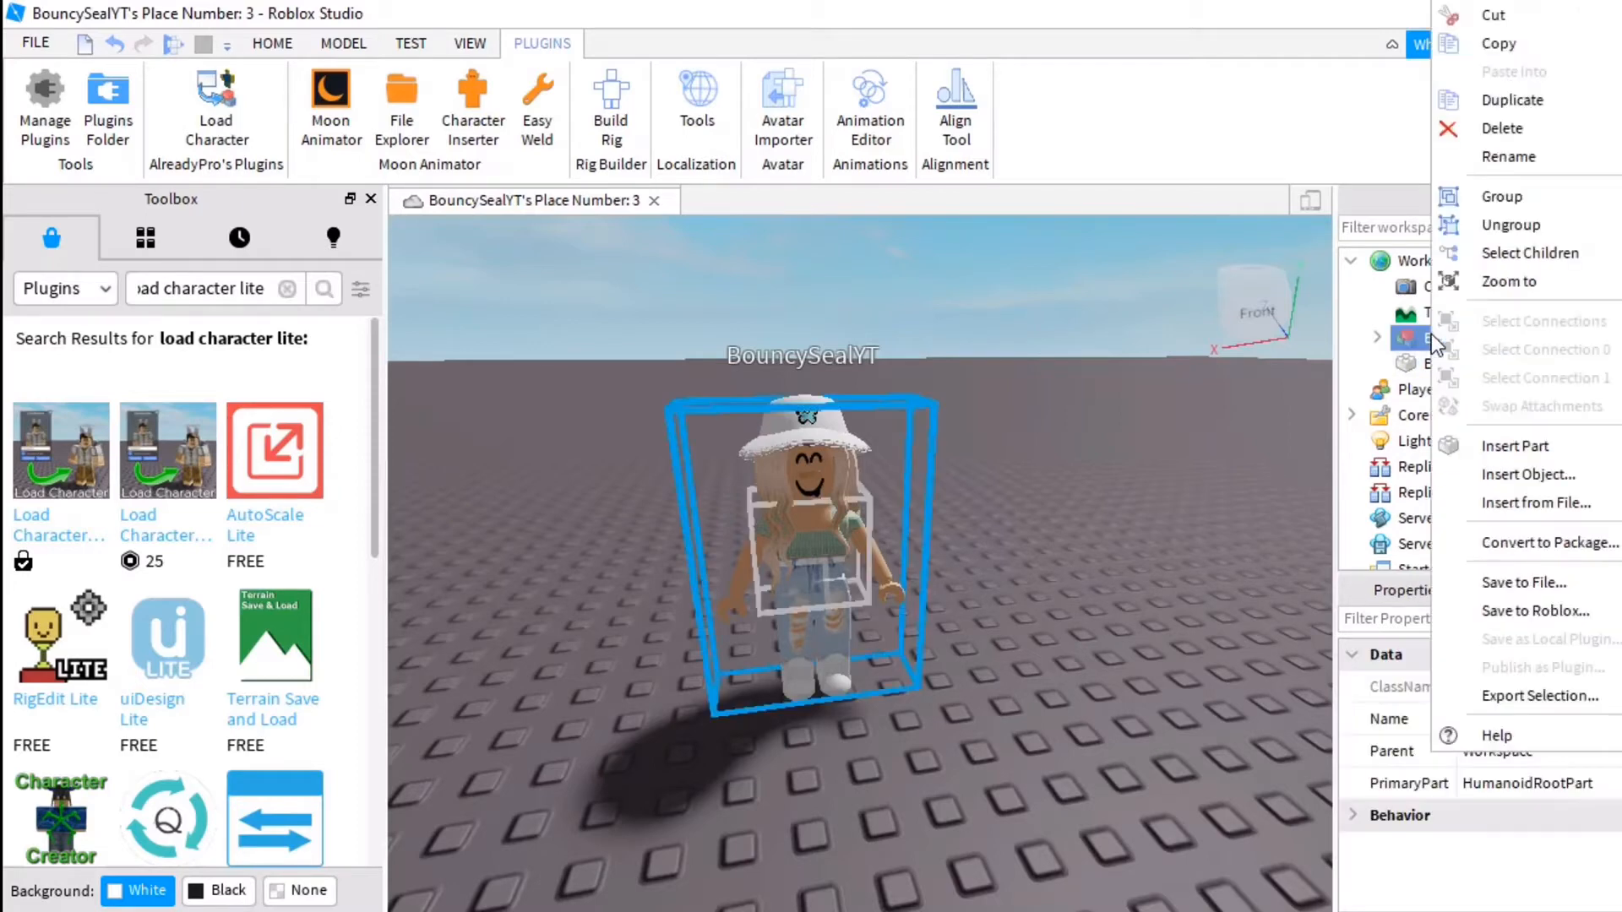
click(1500, 696)
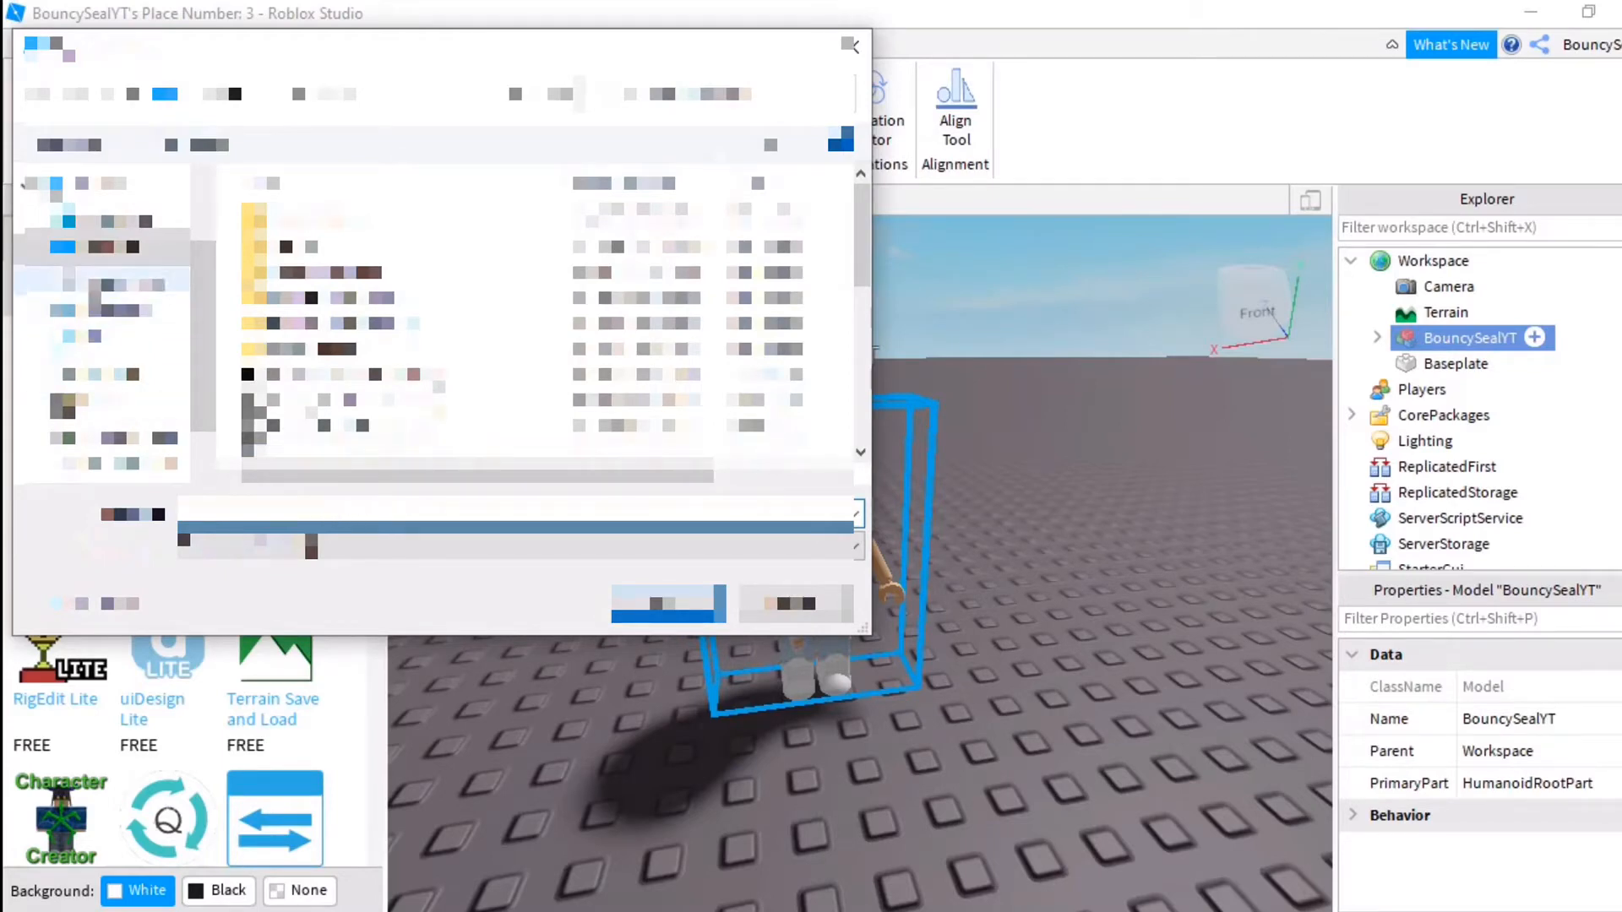
click(101, 246)
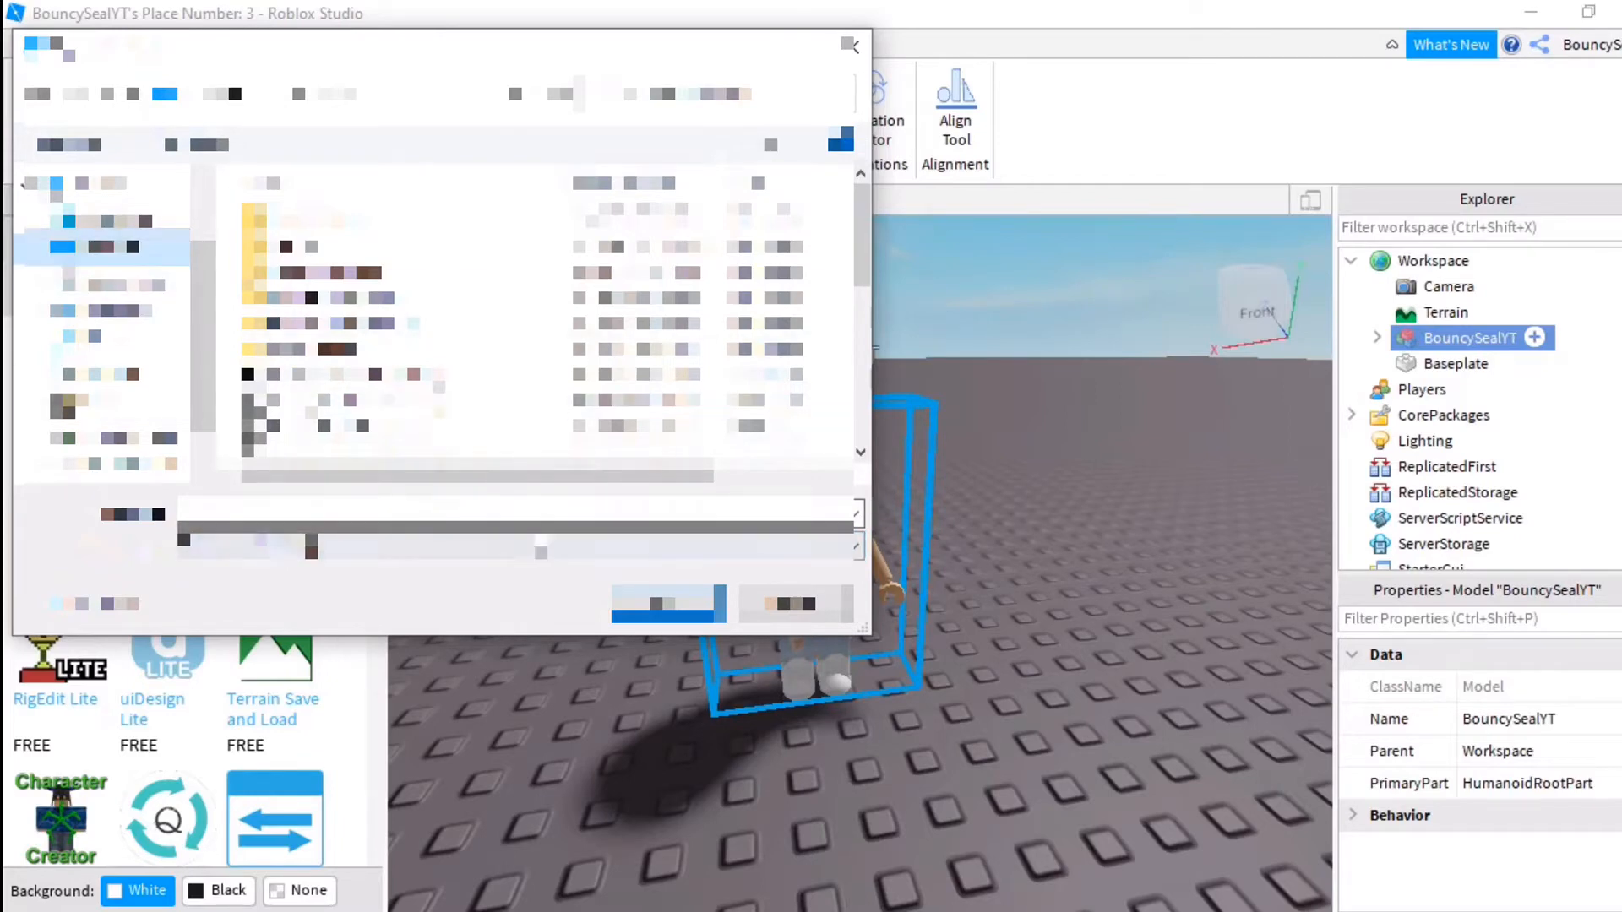
click(848, 48)
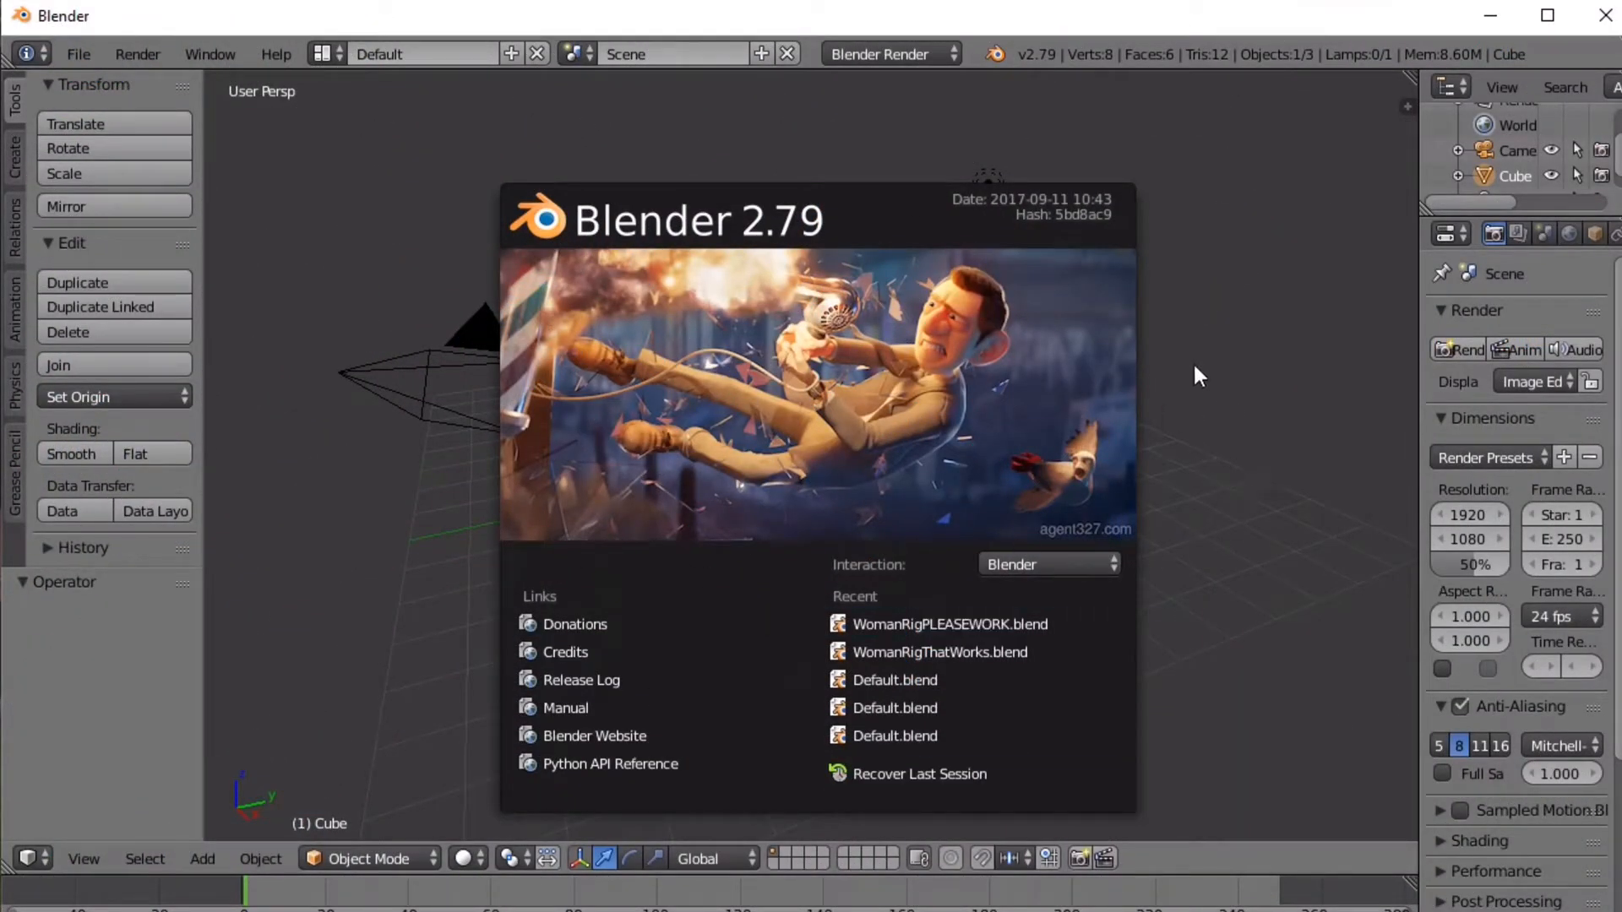
Switch to Blender, dismiss the splash screen and delete the default cube
click(1200, 391)
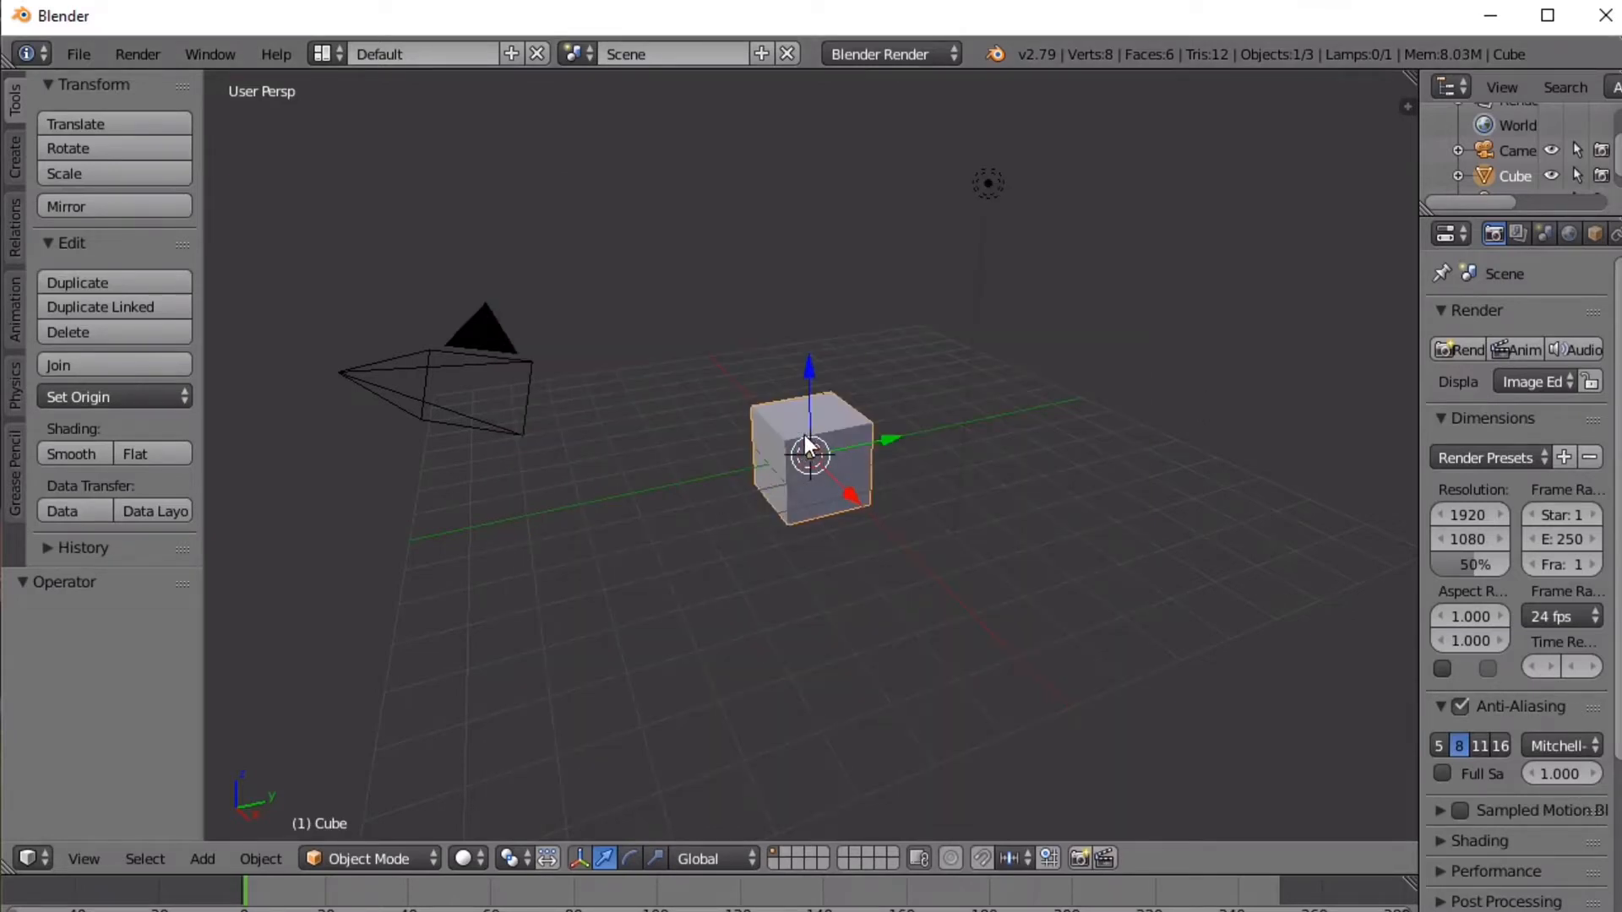
key(x)
click(752, 440)
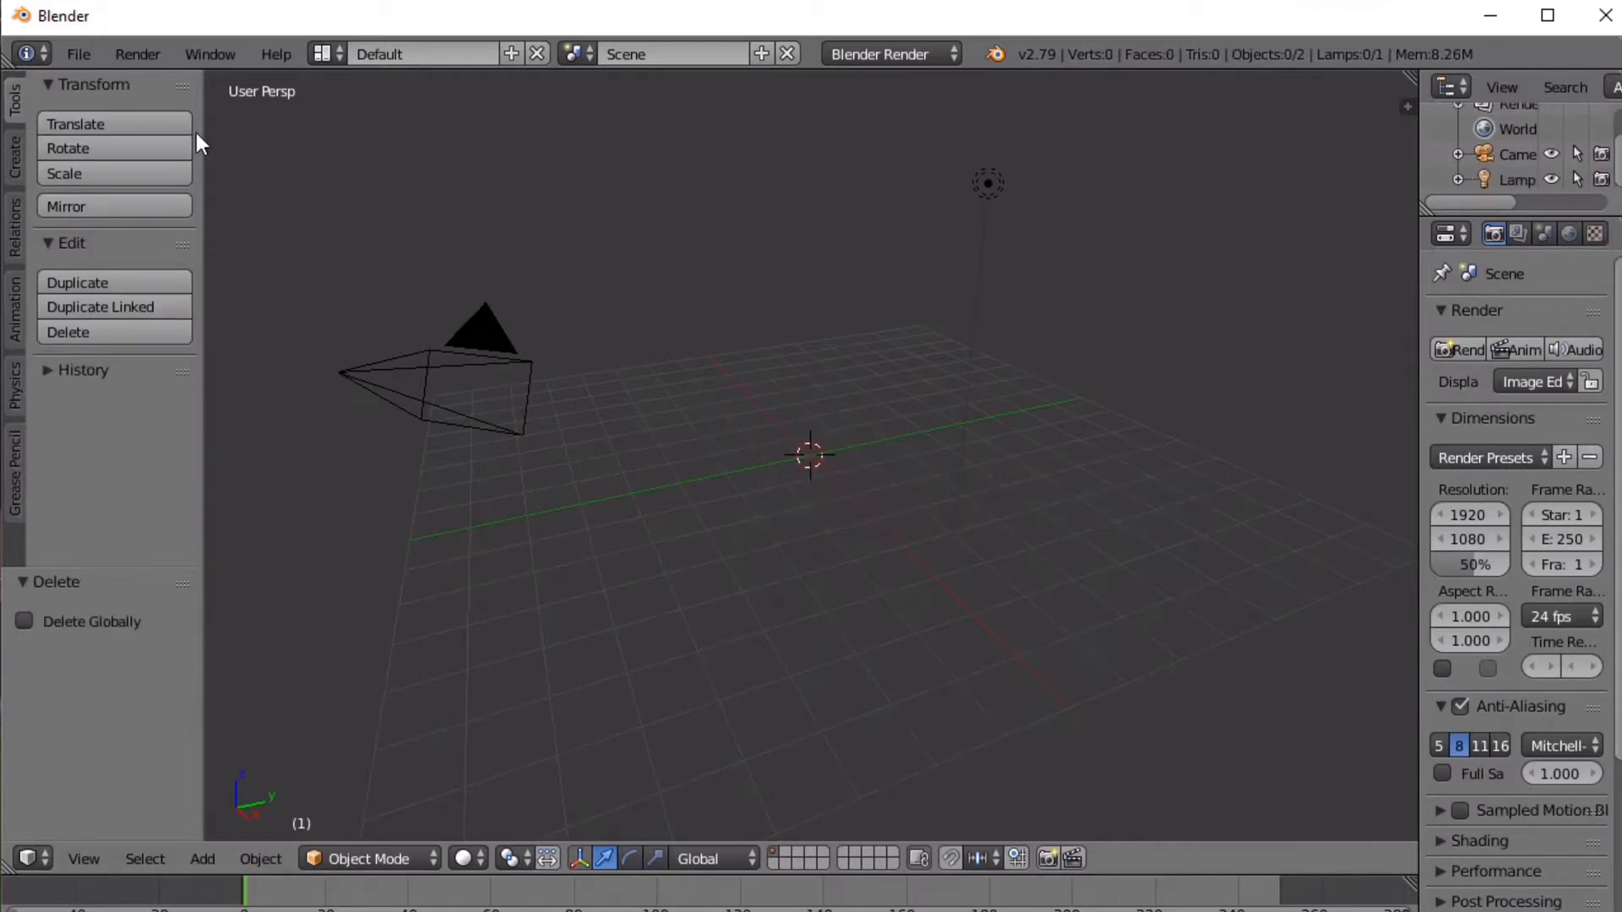
Open the rig file WomanRigThatWorks.blend from the Desktop
click(79, 56)
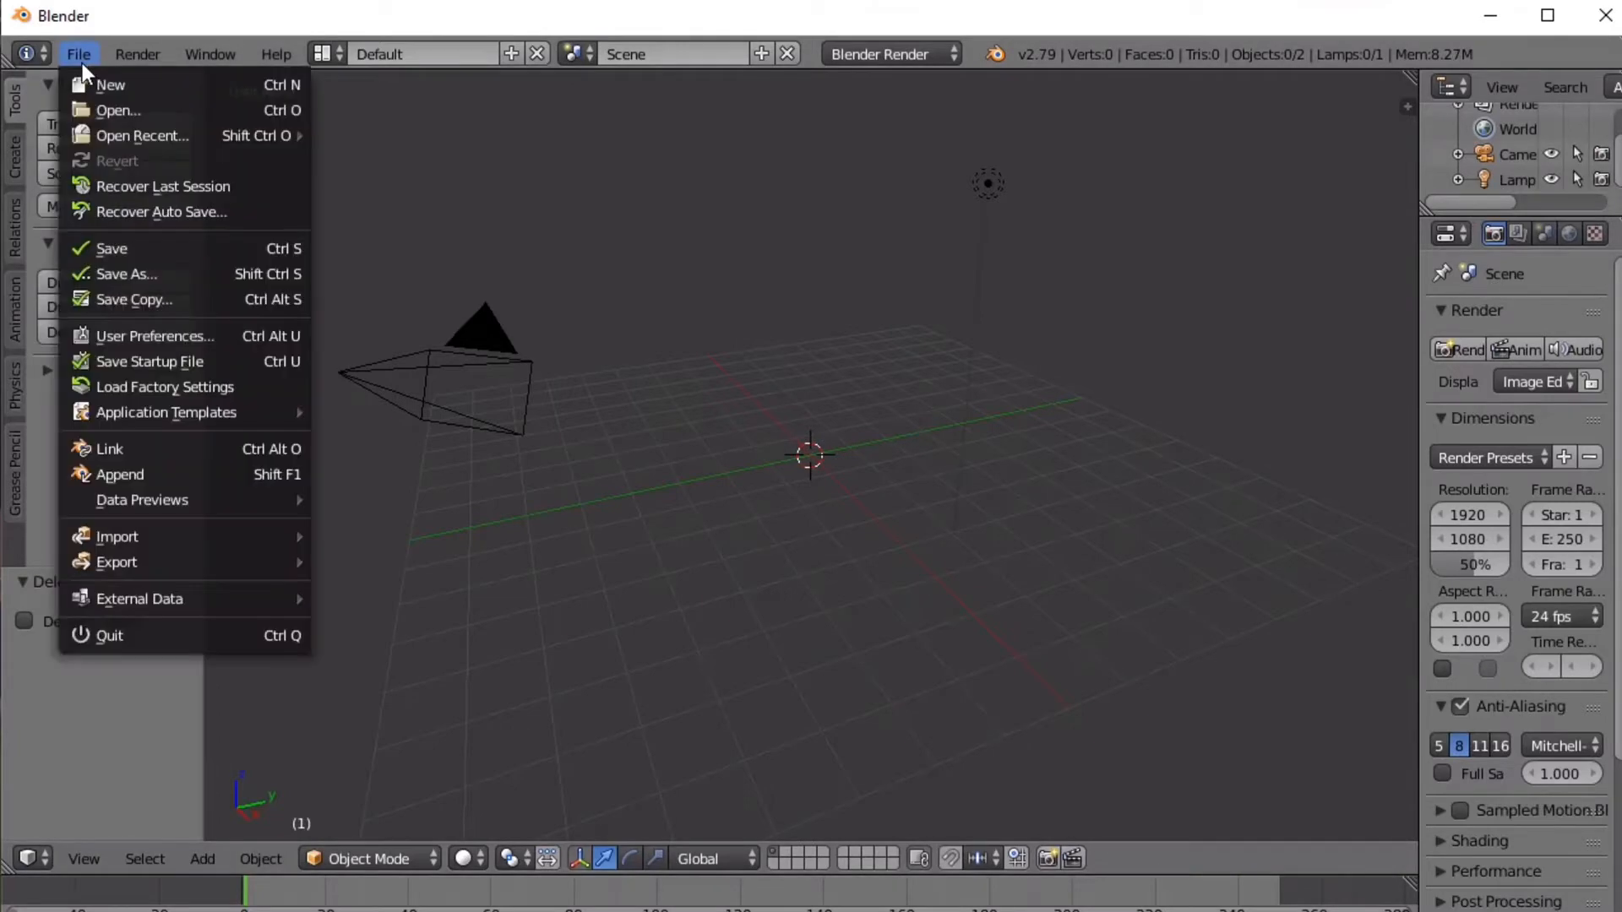
click(120, 109)
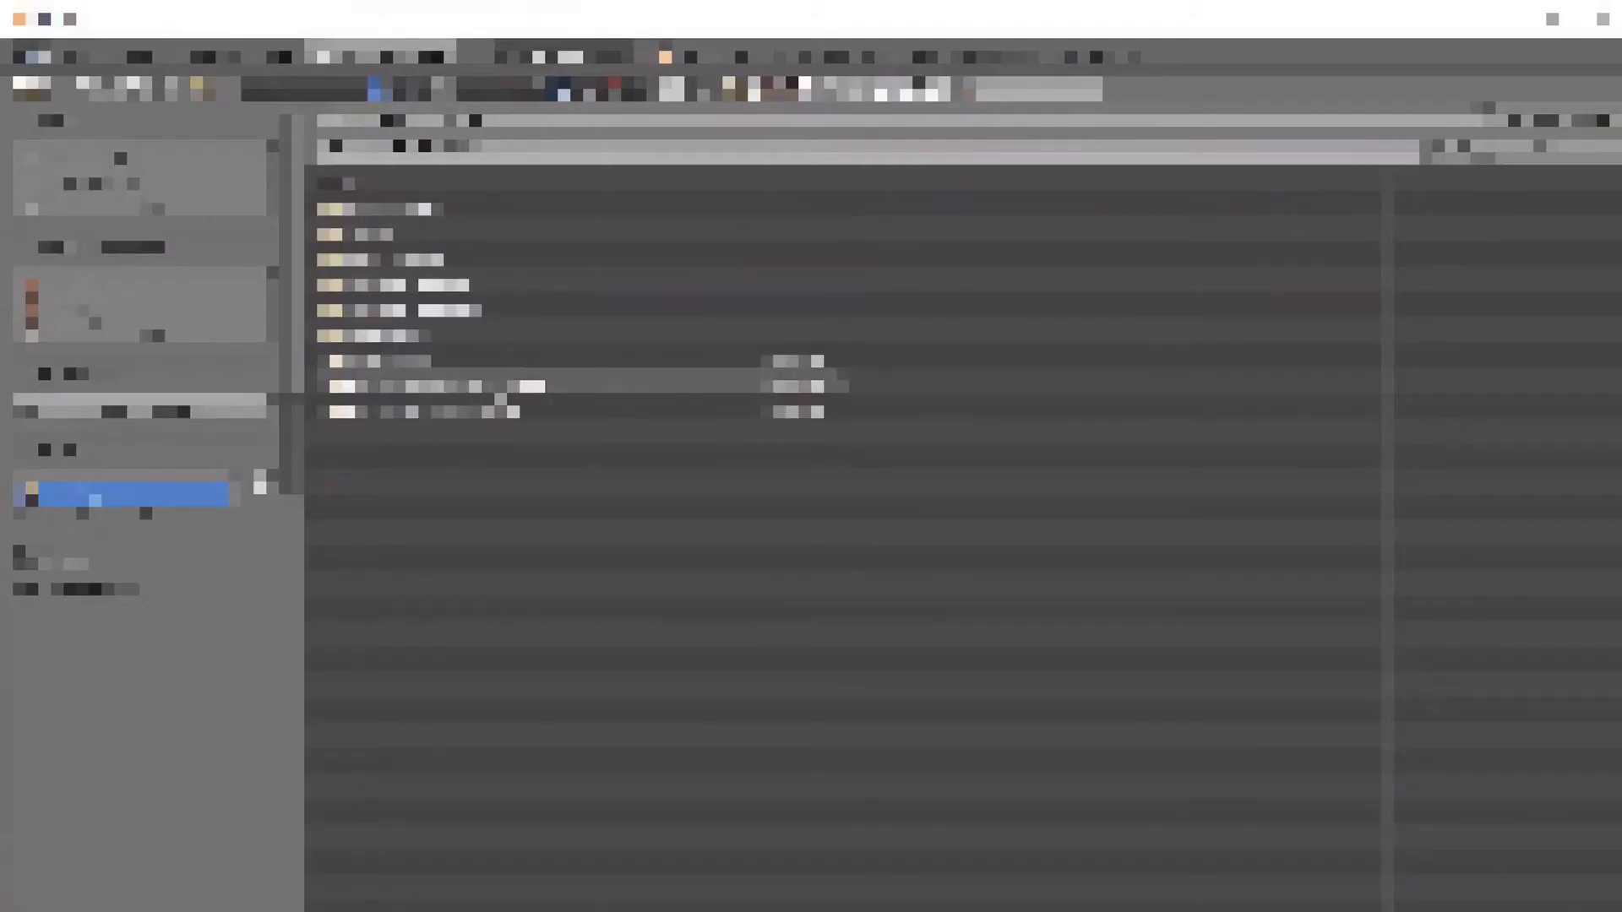
click(503, 386)
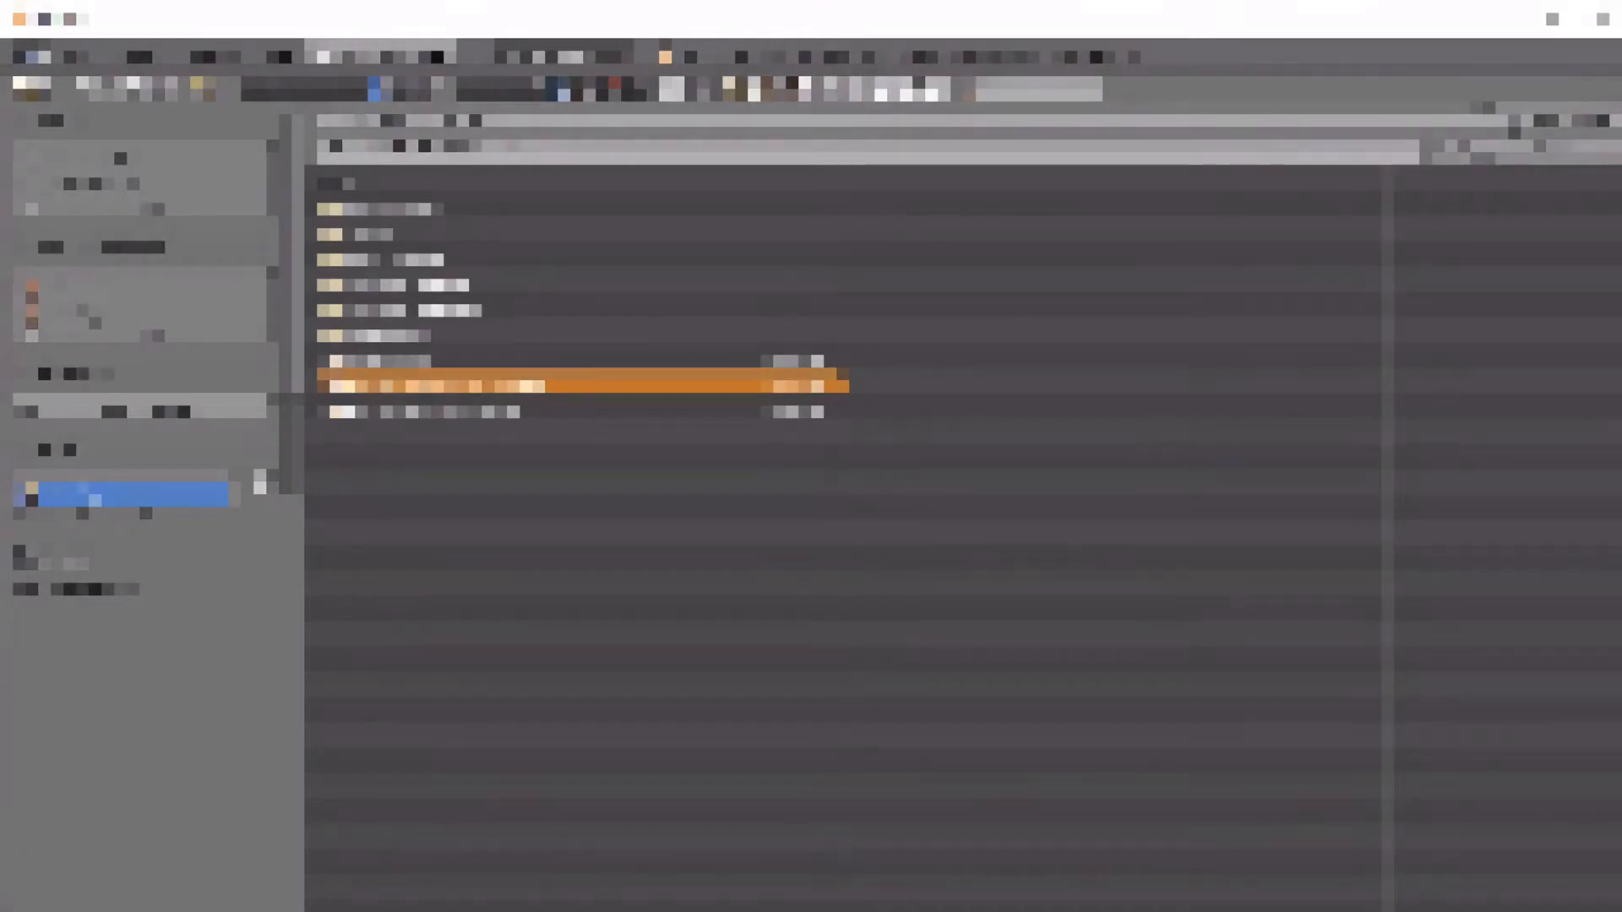
key(Return)
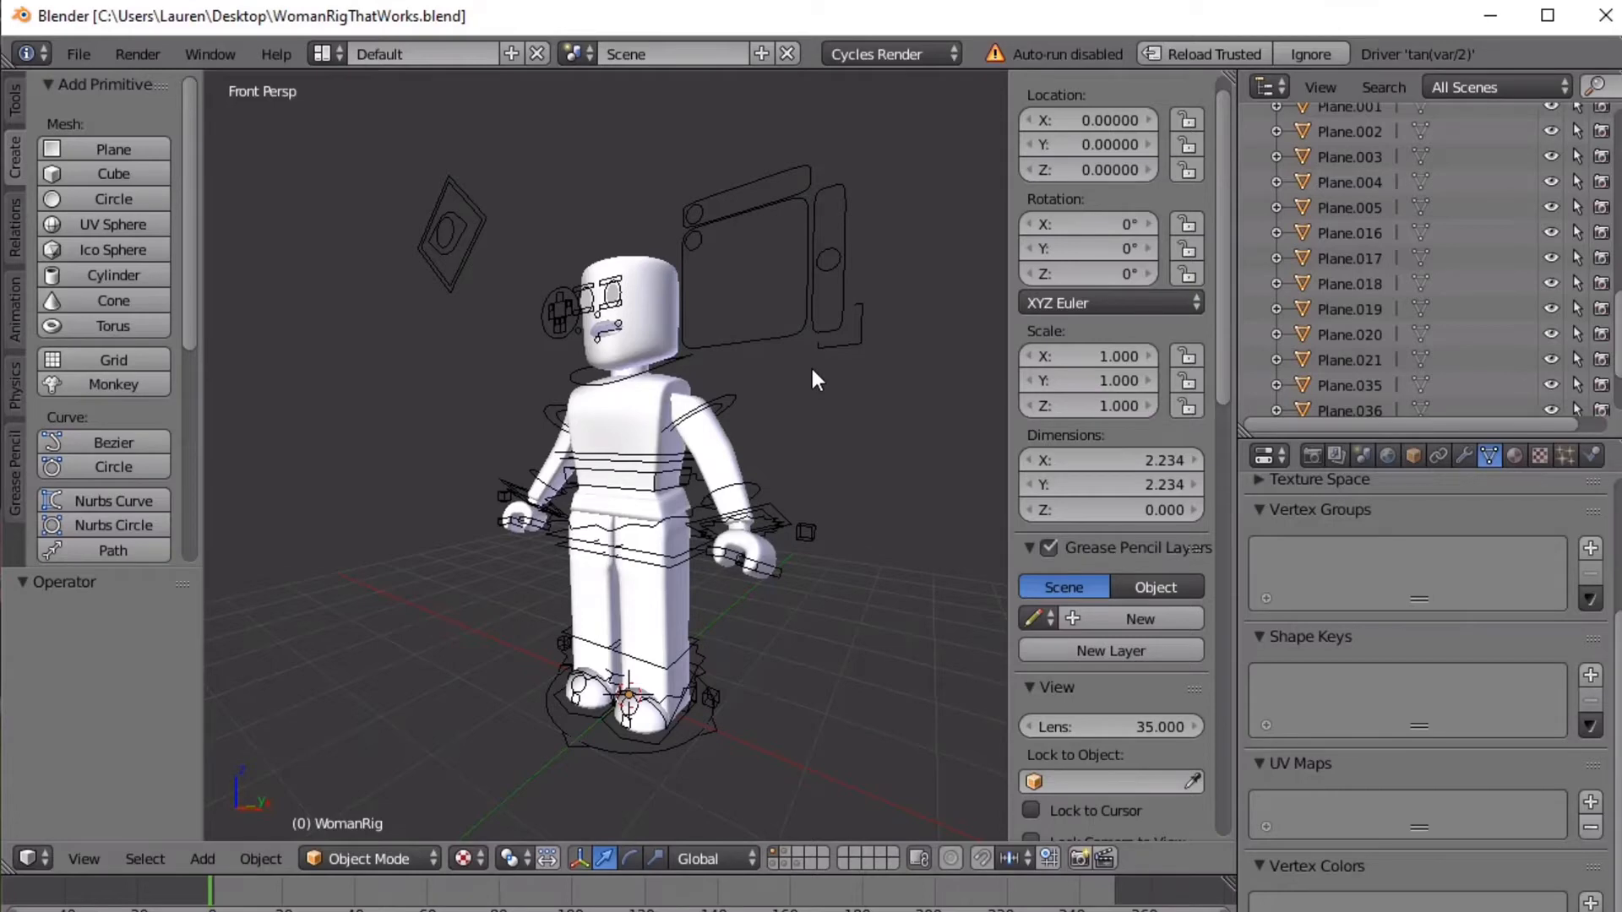
Examine the woman rig from the front and side, ending close up on its head
key(shift+f)
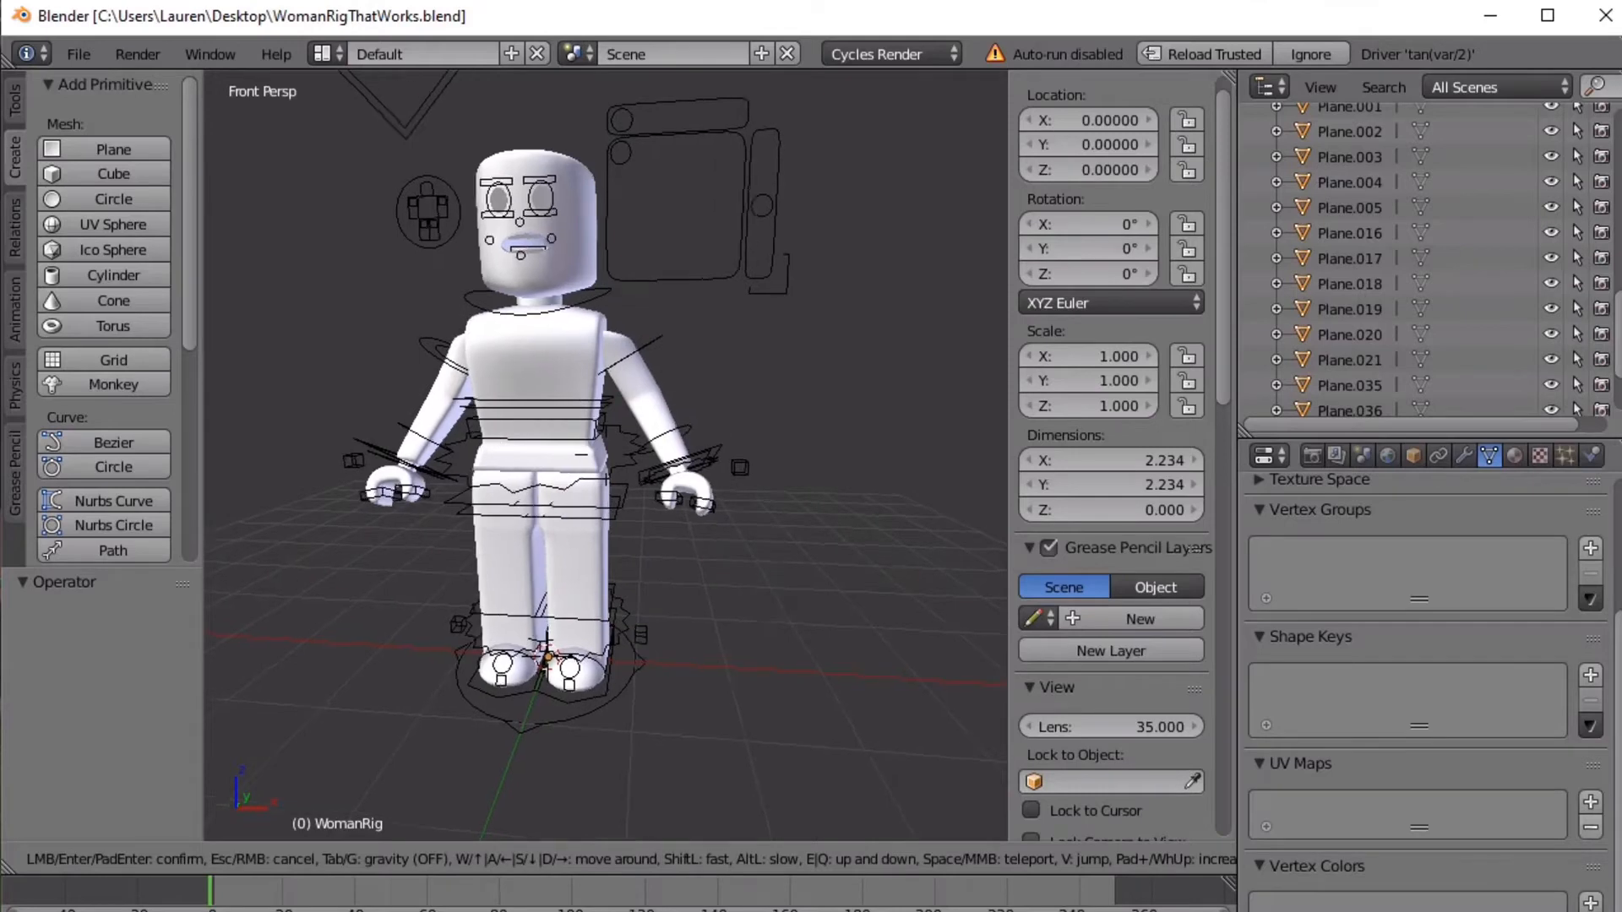
key(w)
key(s)
key(w)
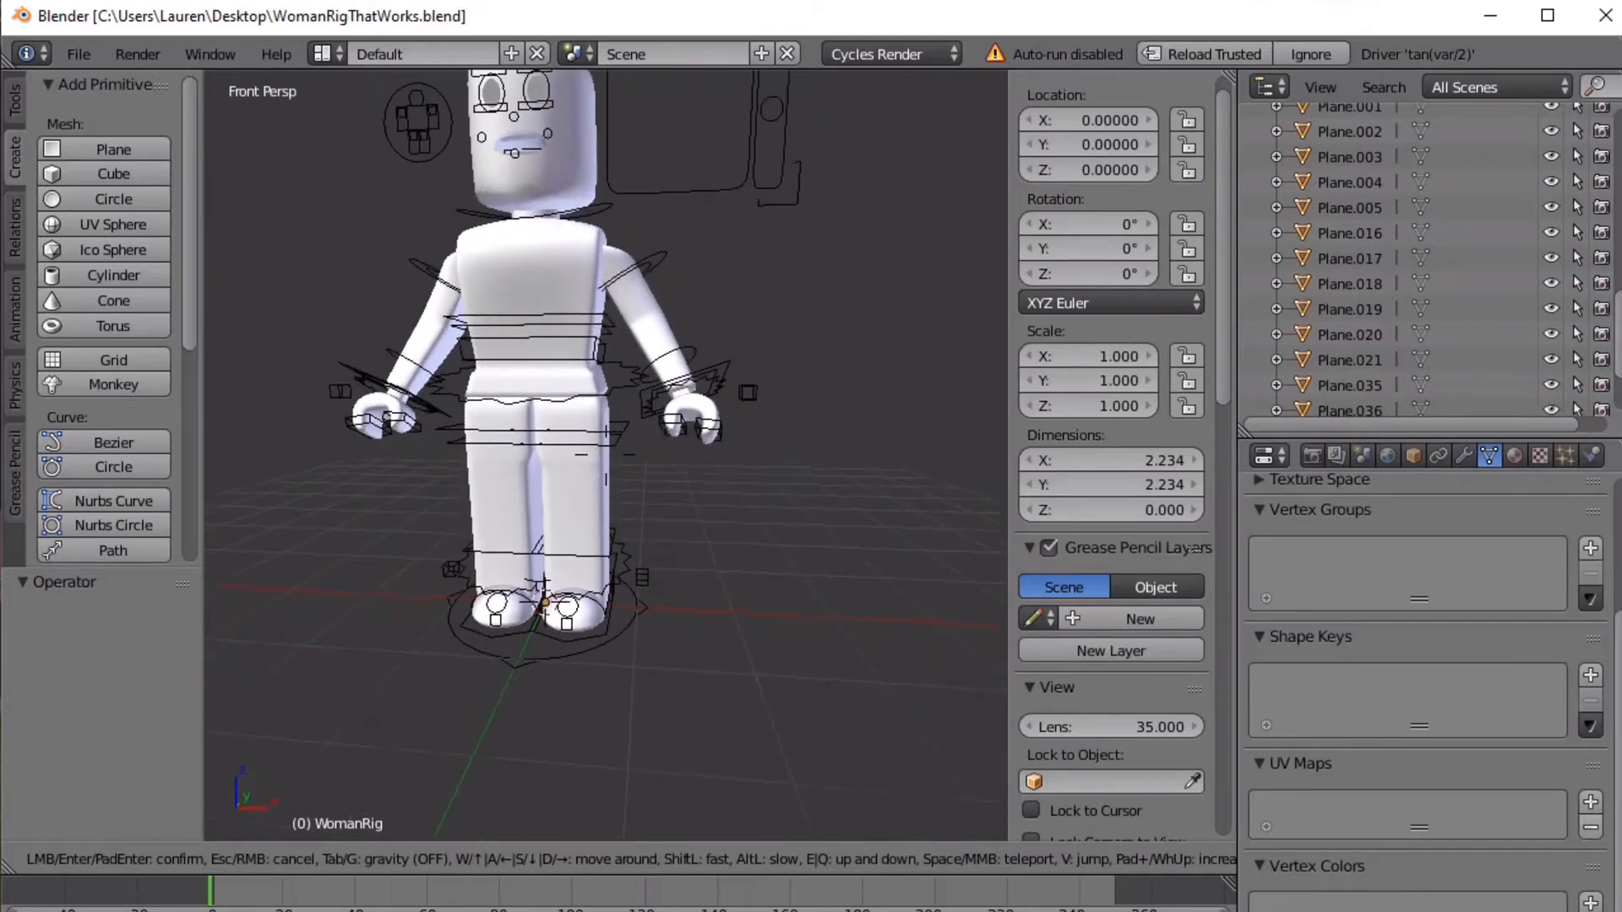
key(s)
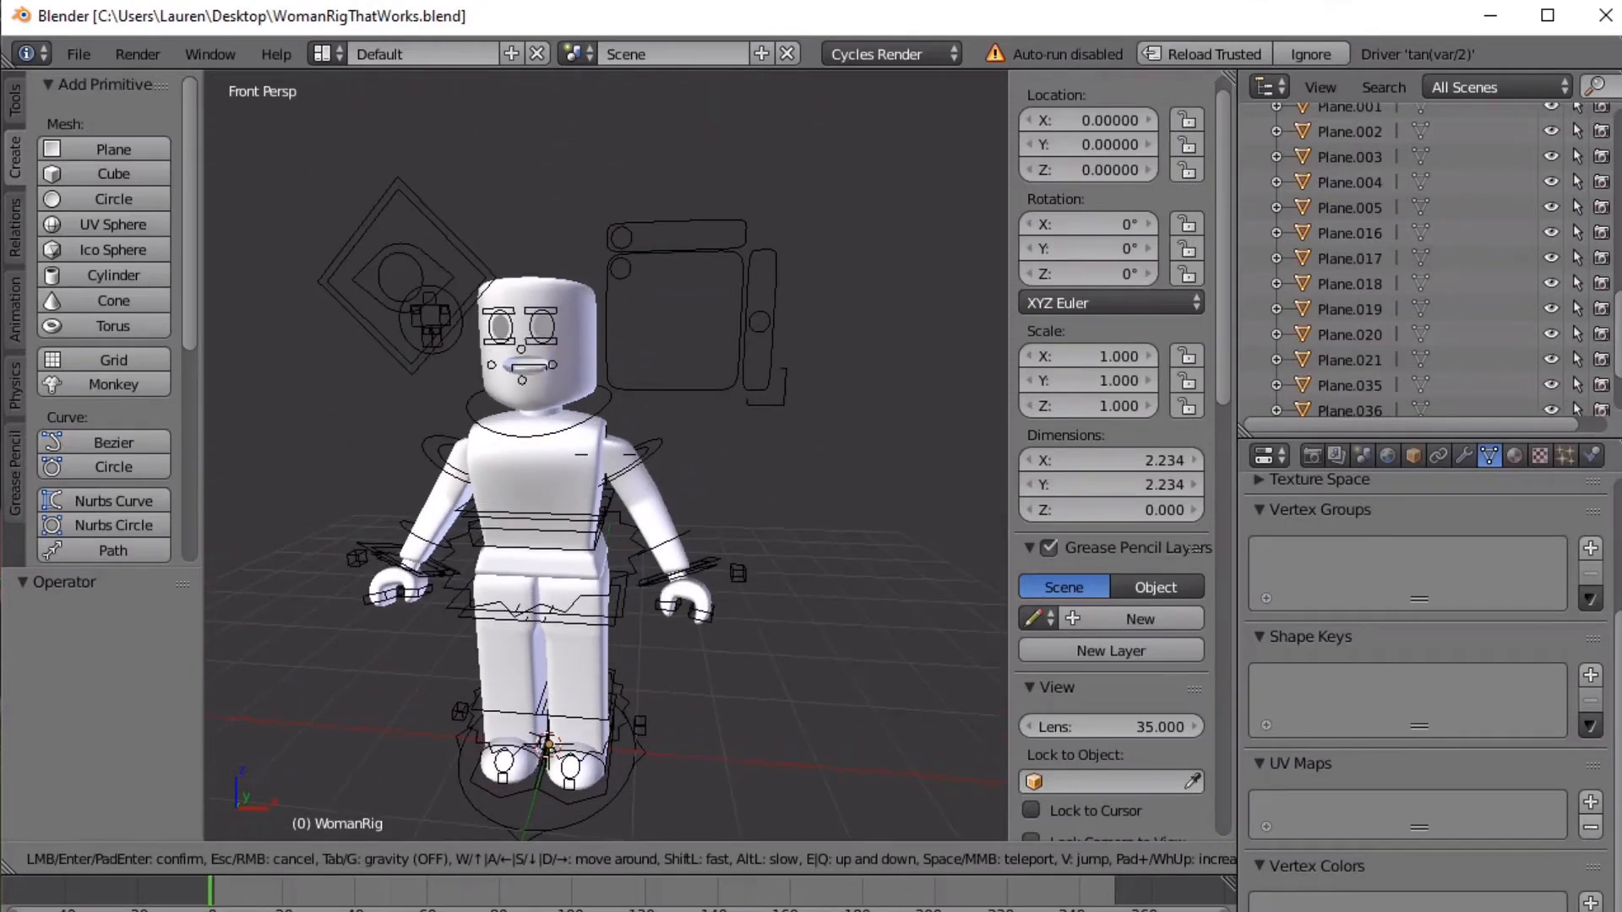
key(w)
key(s)
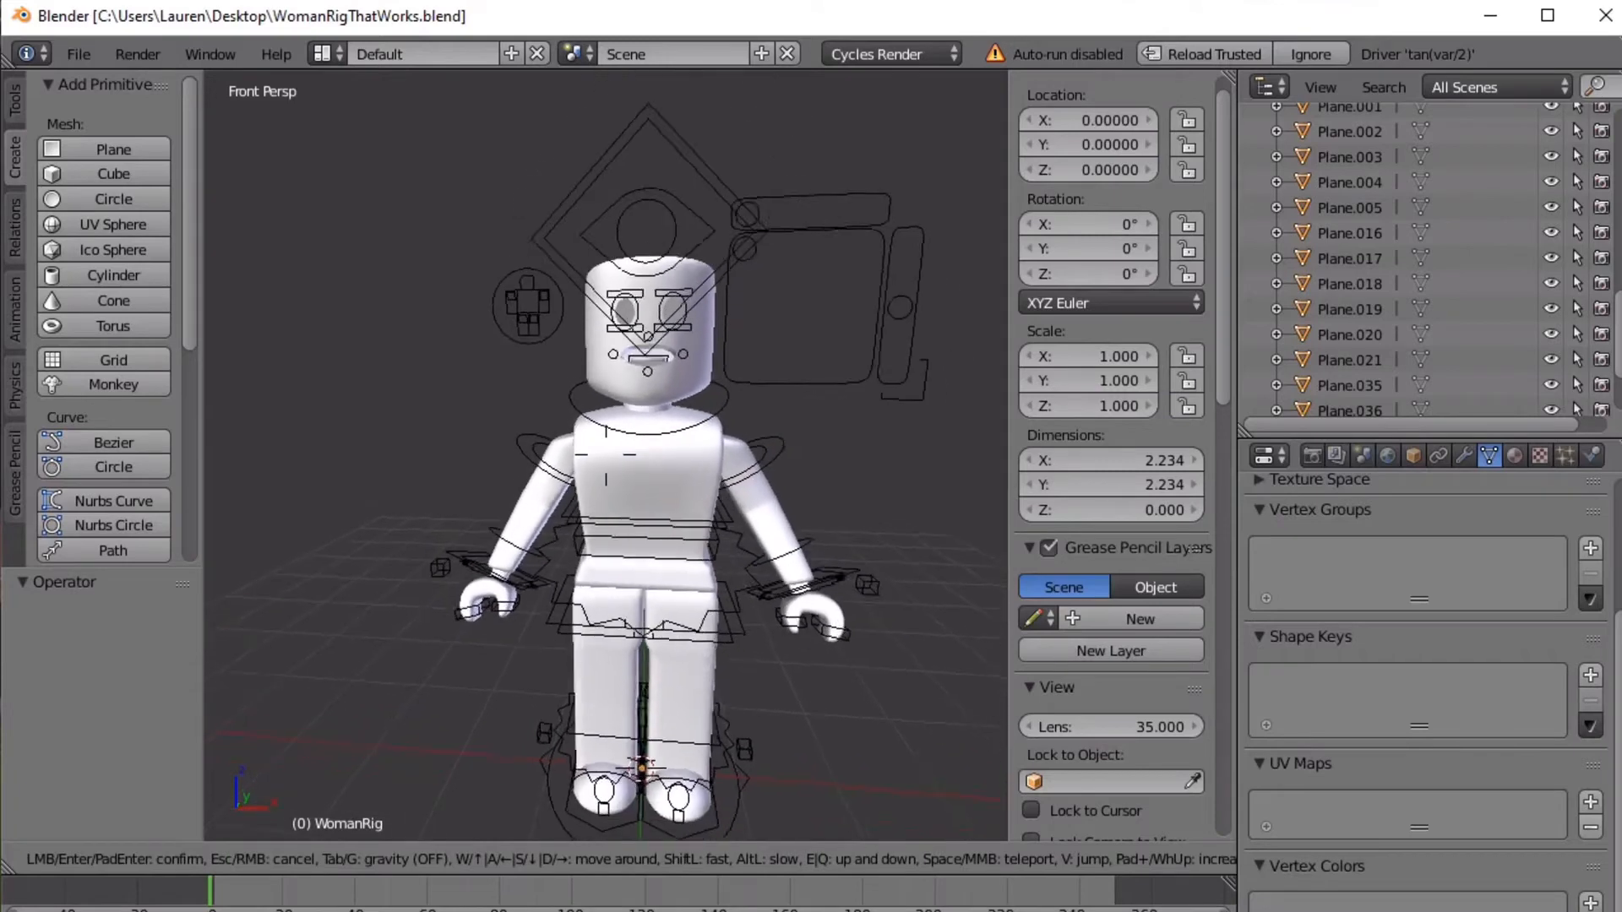
key(d)
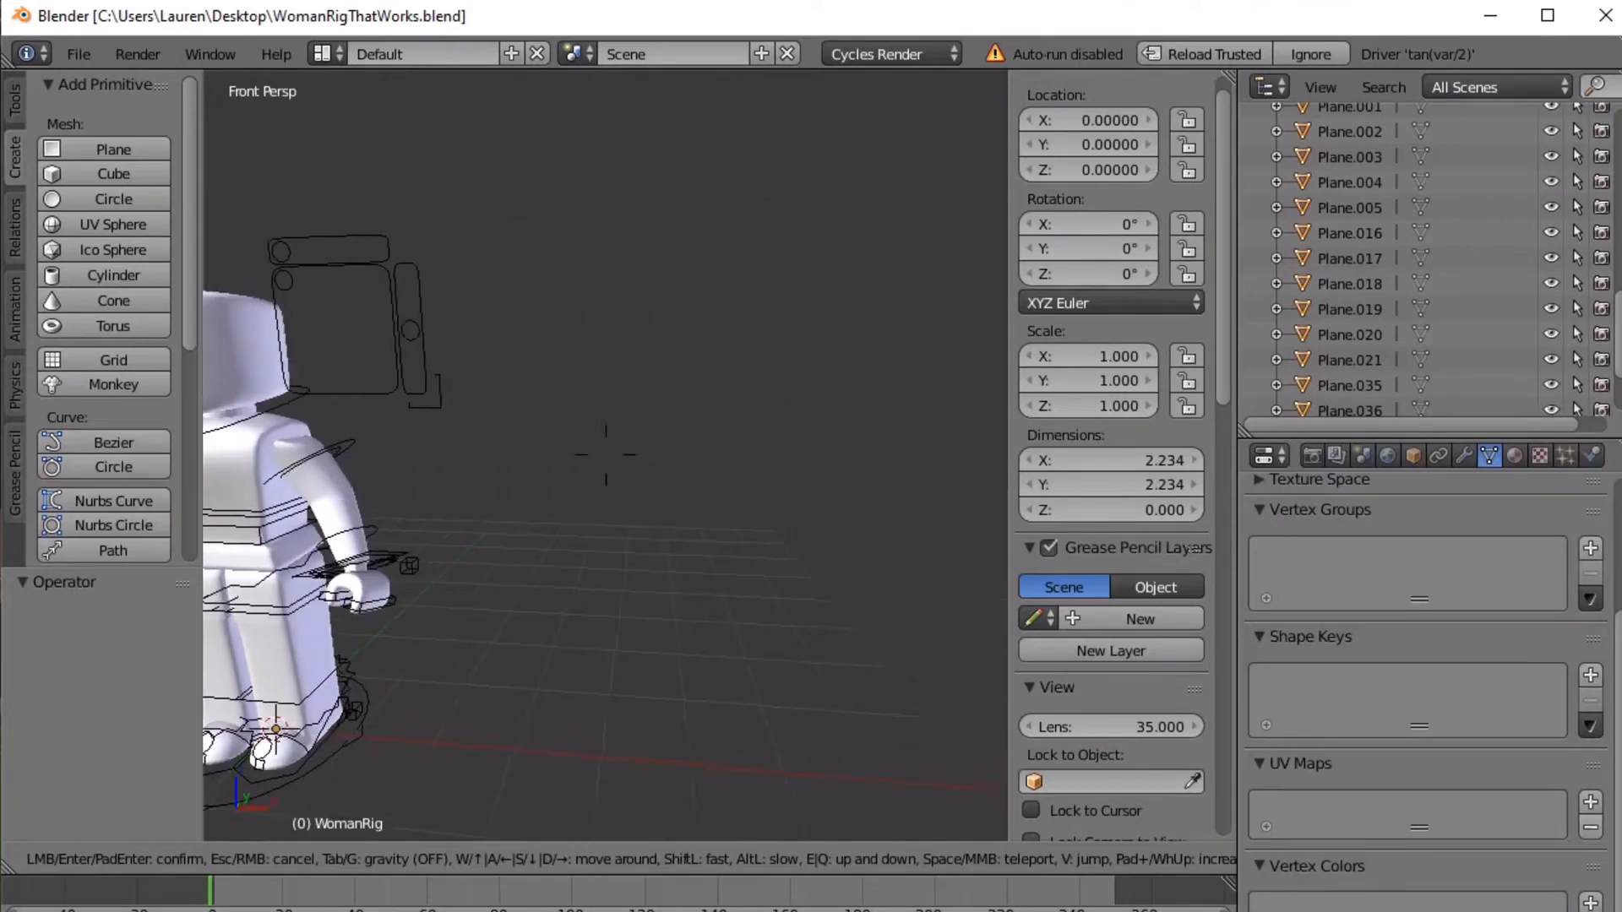
key(a)
key(w)
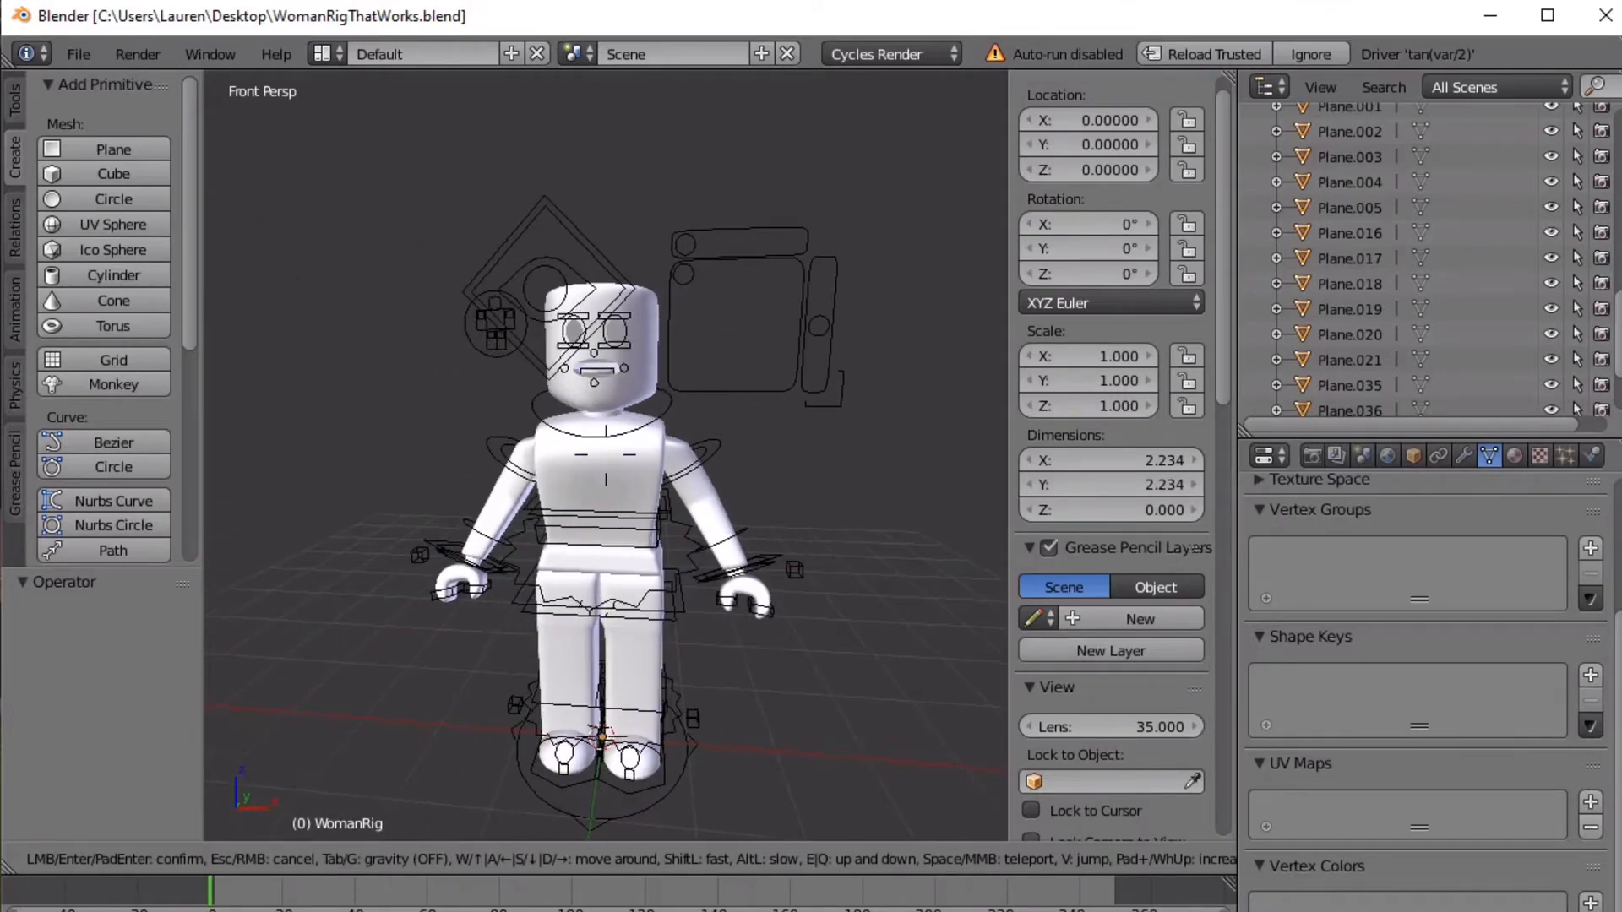
key(w)
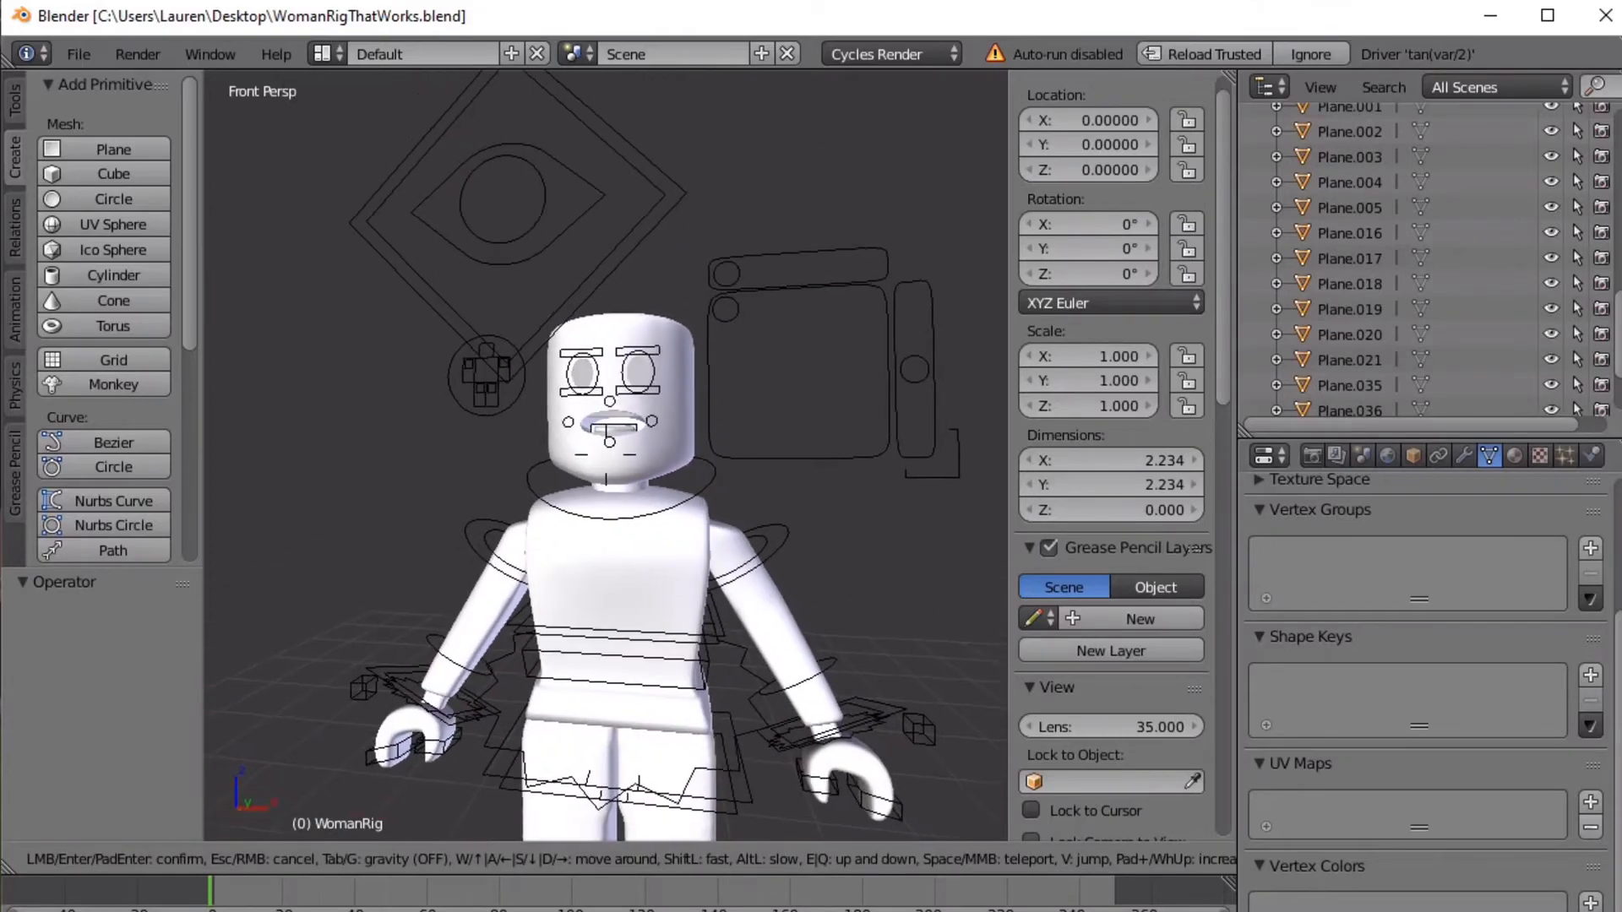
key(d)
key(w)
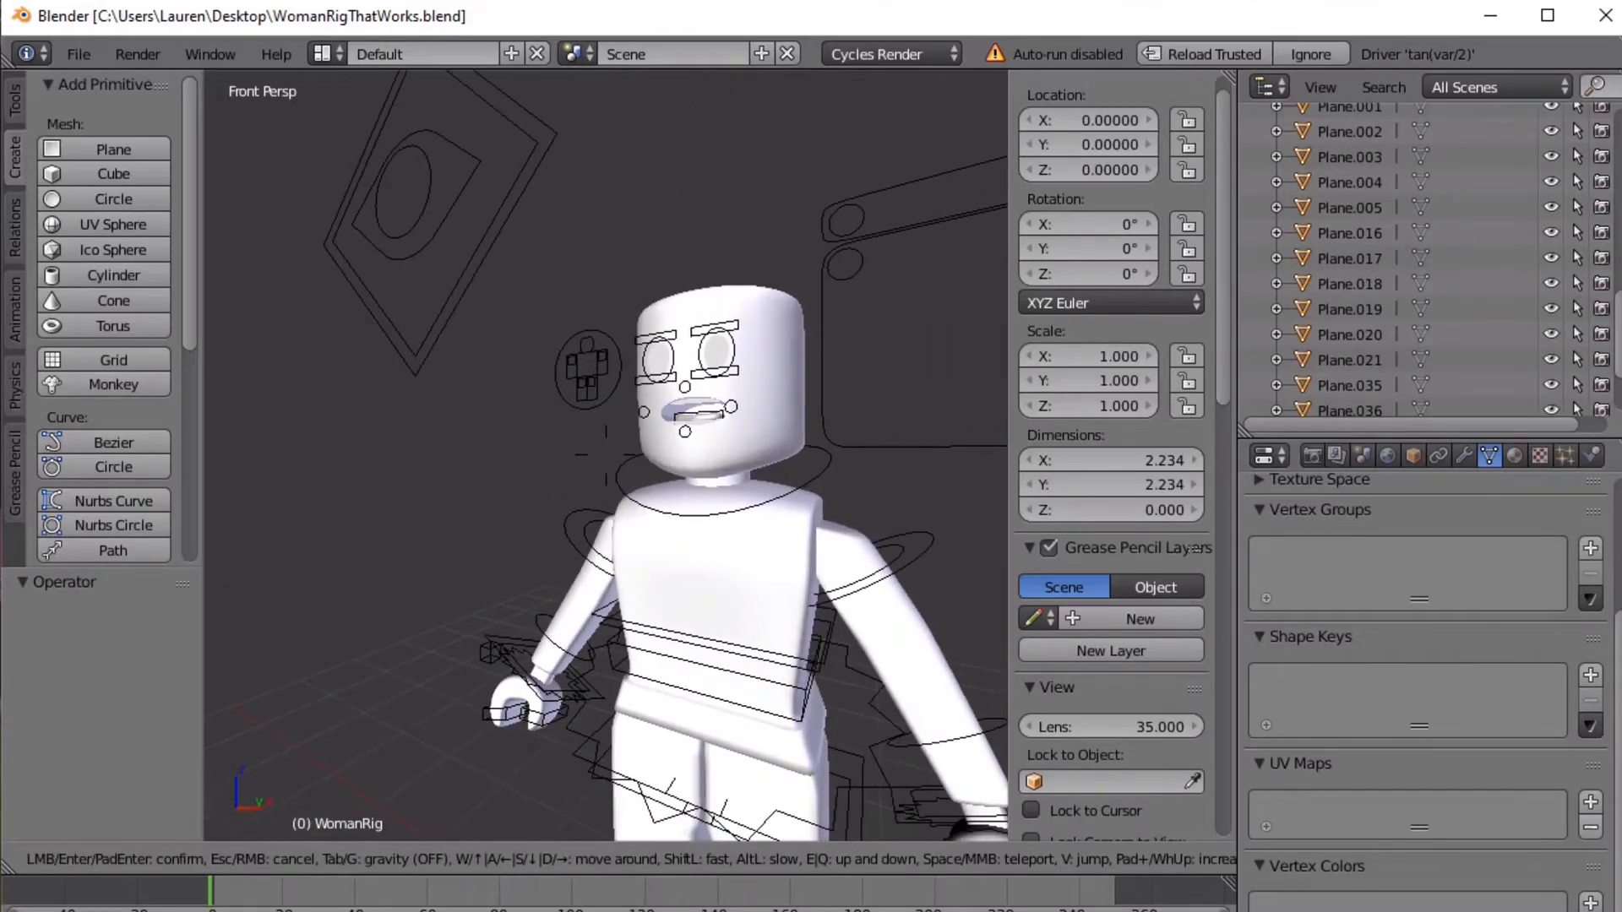
key(d)
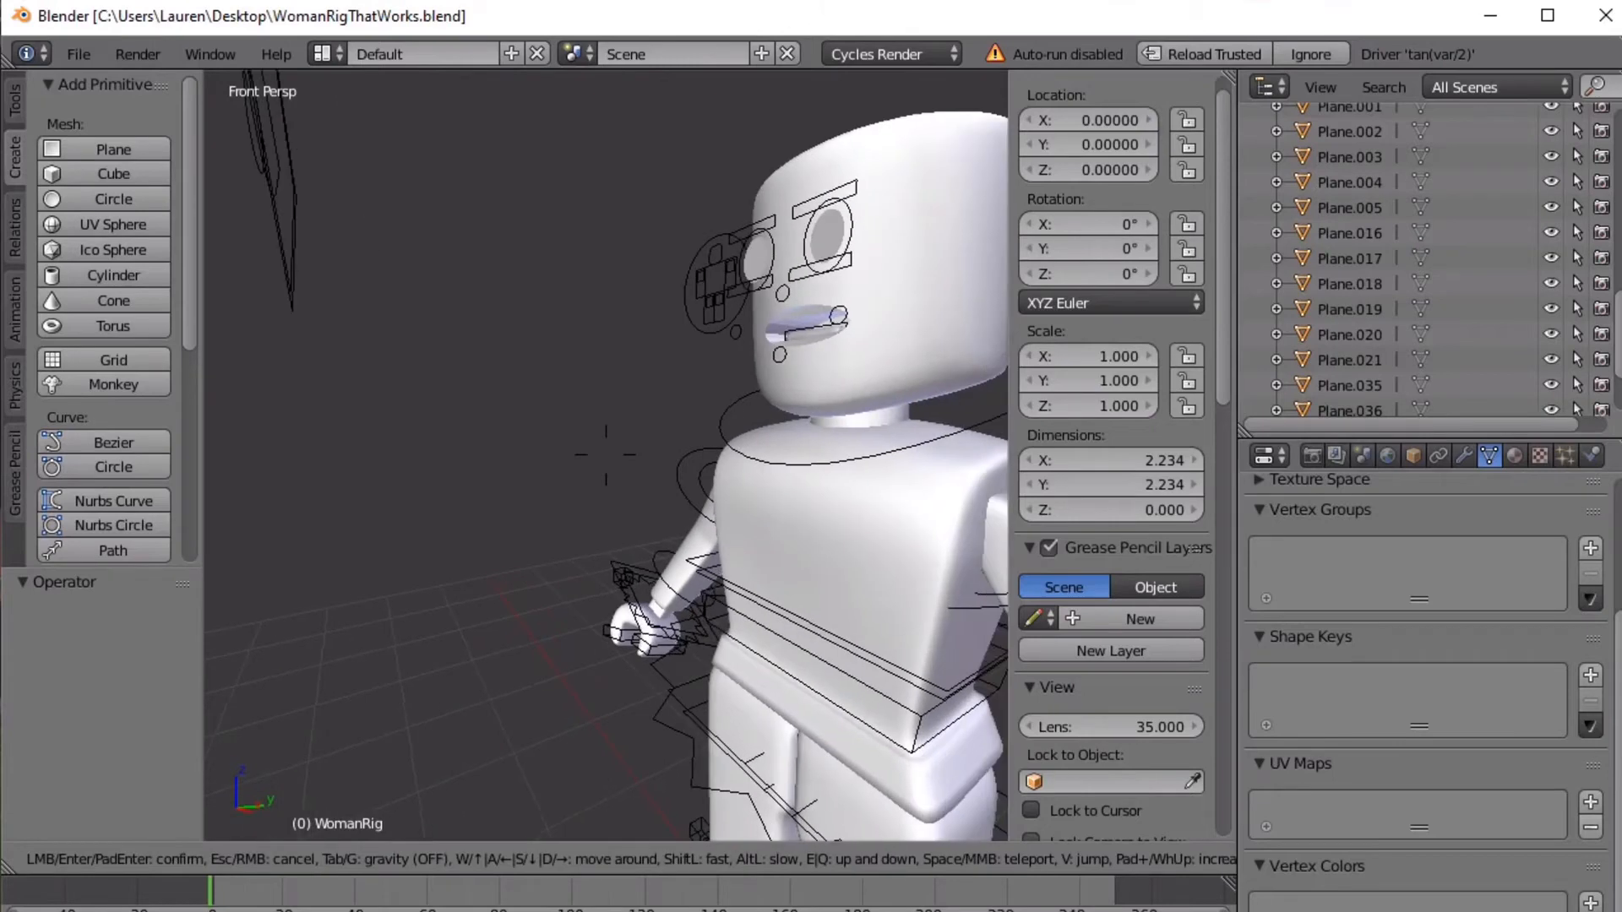
key(s)
key(w)
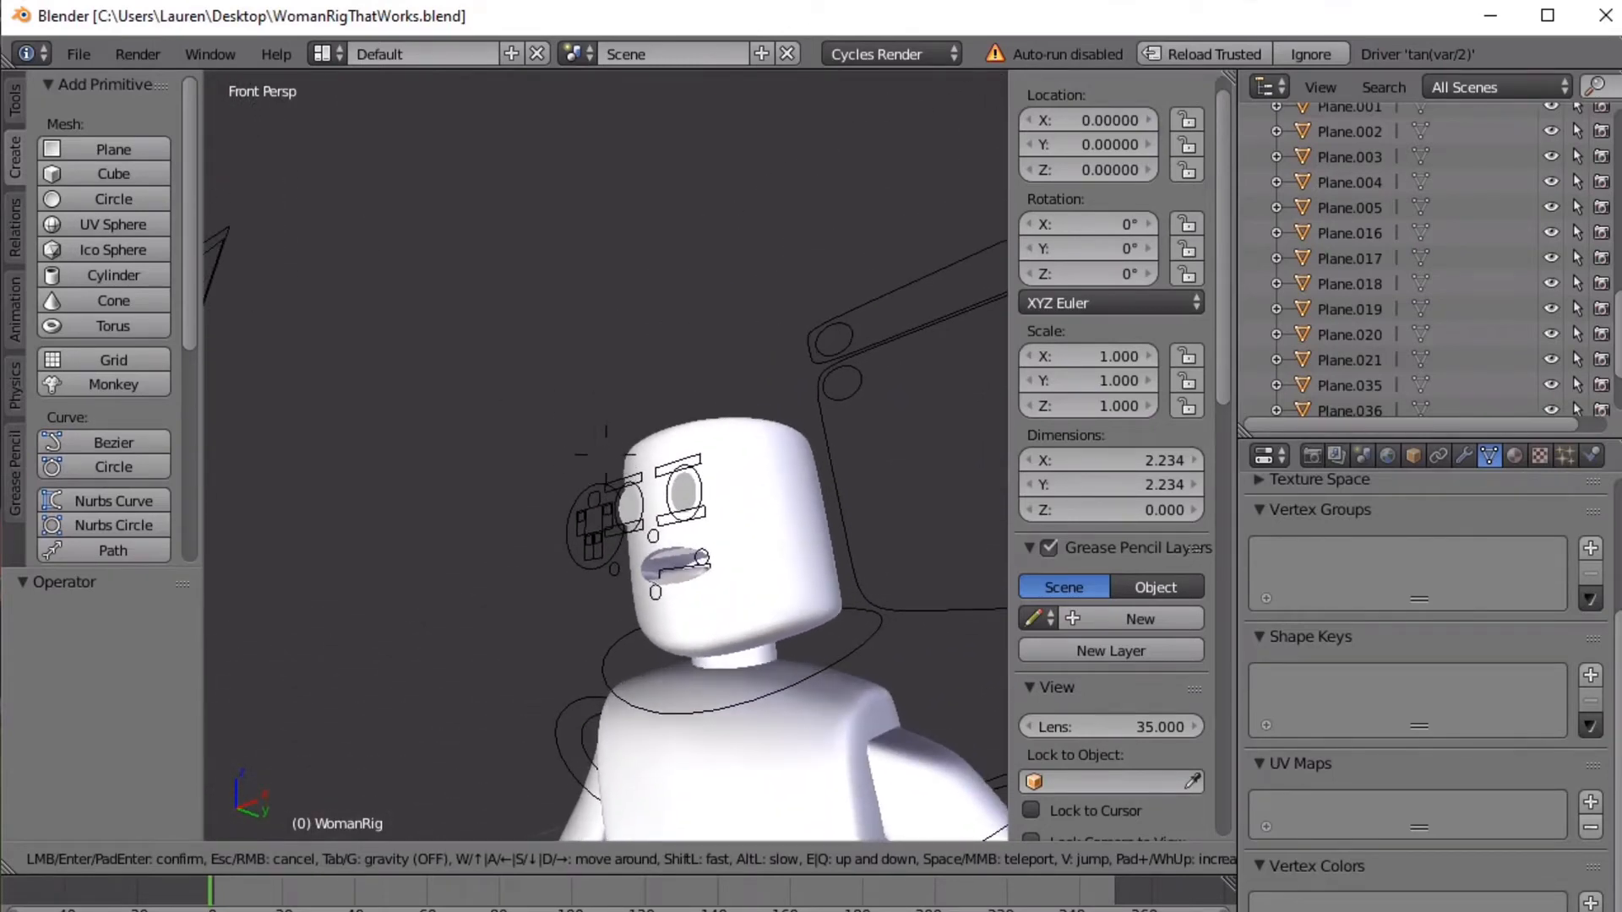
key(w)
key(a)
click(606, 454)
Delete the rig's head mesh and both eye meshes
right_click(605, 454)
key(x)
click(606, 454)
right_click(510, 426)
key(x)
click(510, 426)
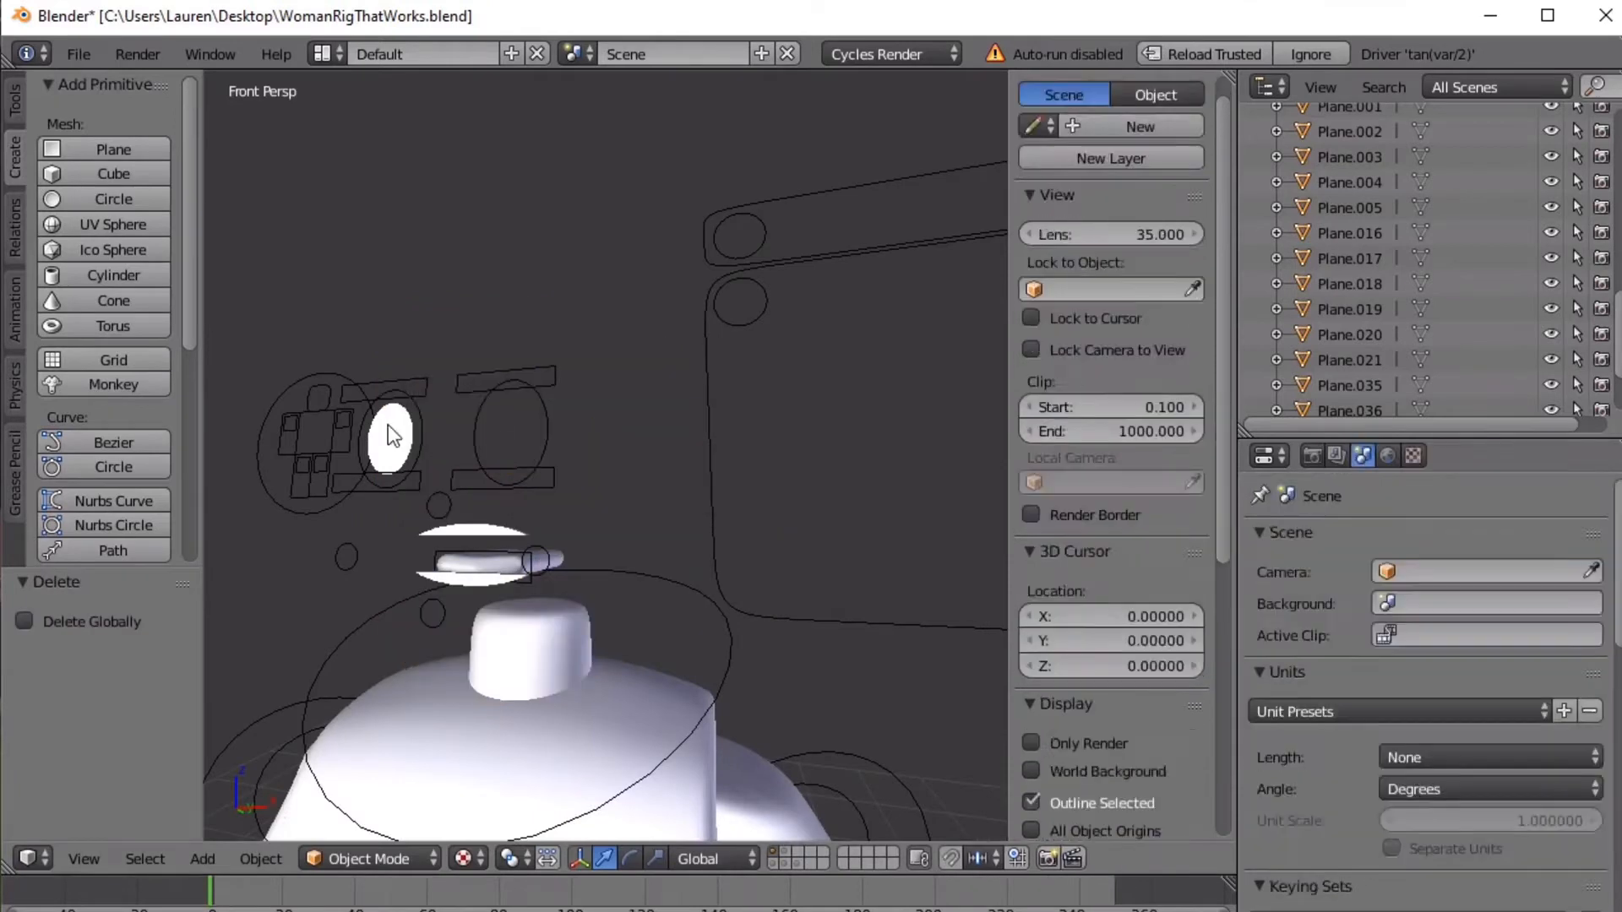
right_click(389, 428)
key(x)
click(392, 432)
Delete the mouth meshes floating above the rig's neck, one piece at a time
right_click(479, 529)
key(x)
click(480, 530)
right_click(483, 564)
key(x)
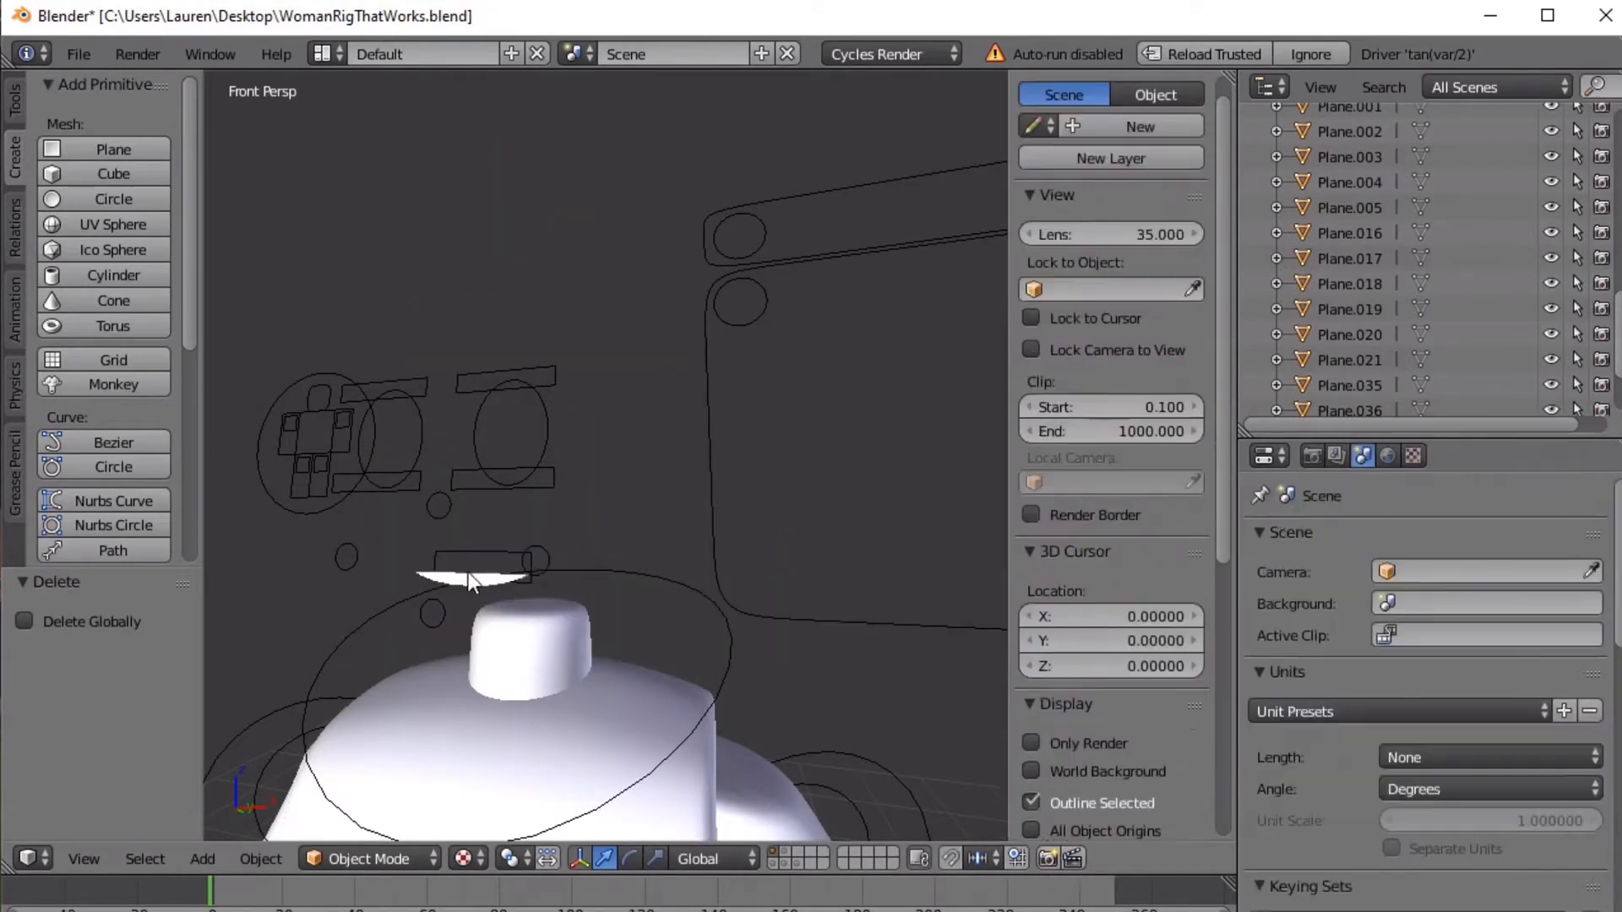
right_click(468, 573)
click(468, 579)
key(shift+f)
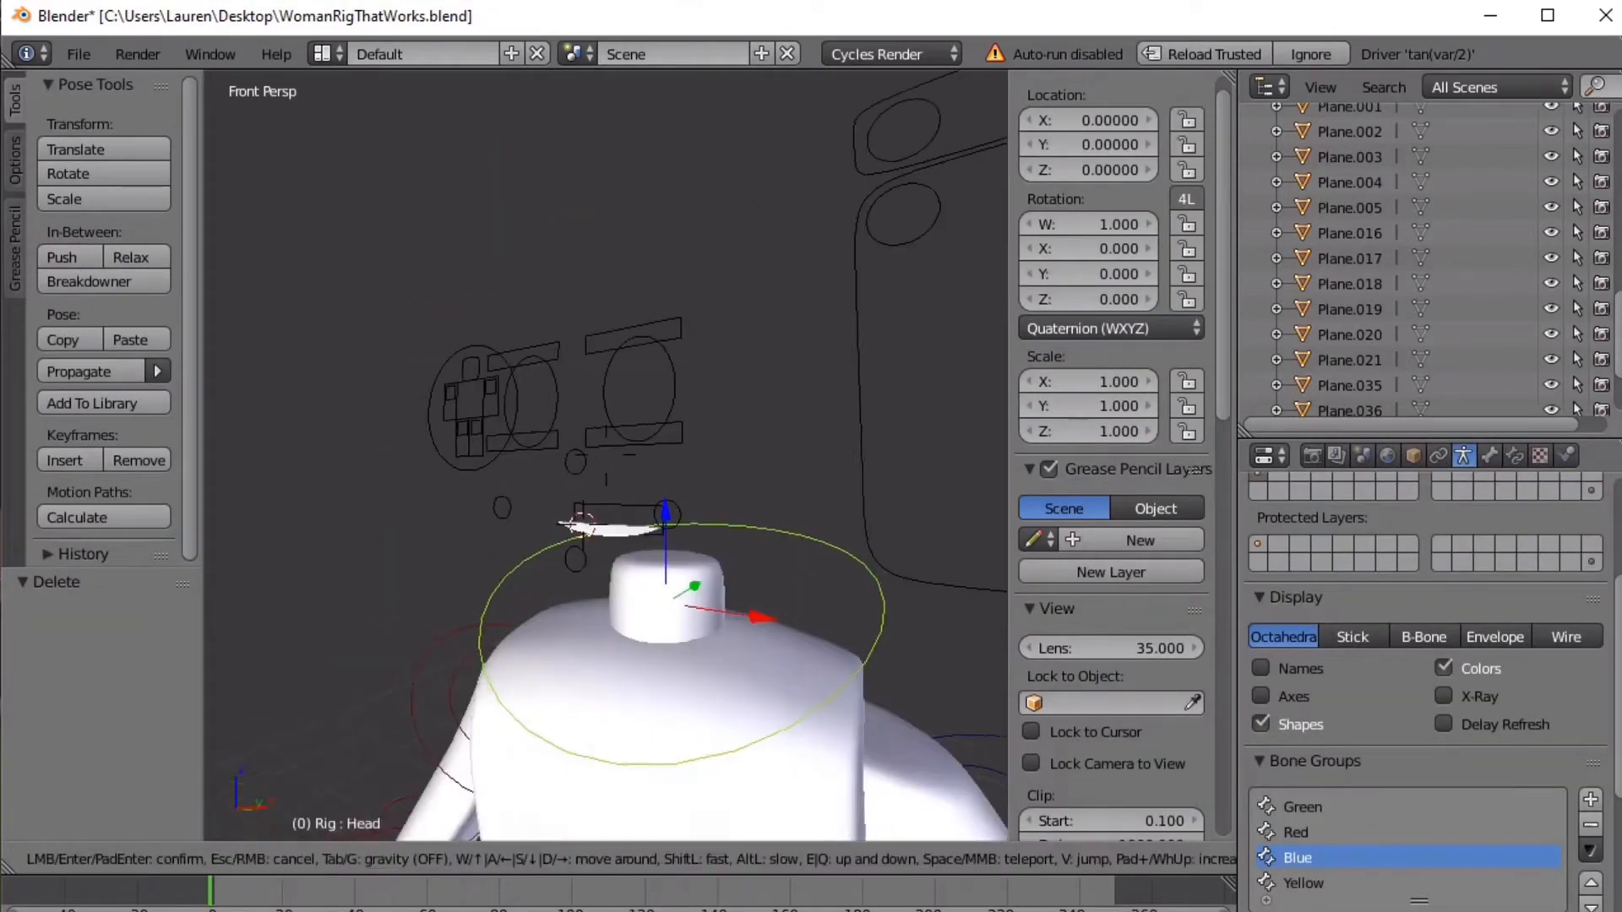
key(w)
click(606, 455)
right_click(546, 534)
key(x)
click(546, 534)
Split the 3D viewport into two stacked areas and switch the upper one to the Node Editor
key(shift+f)
key(s)
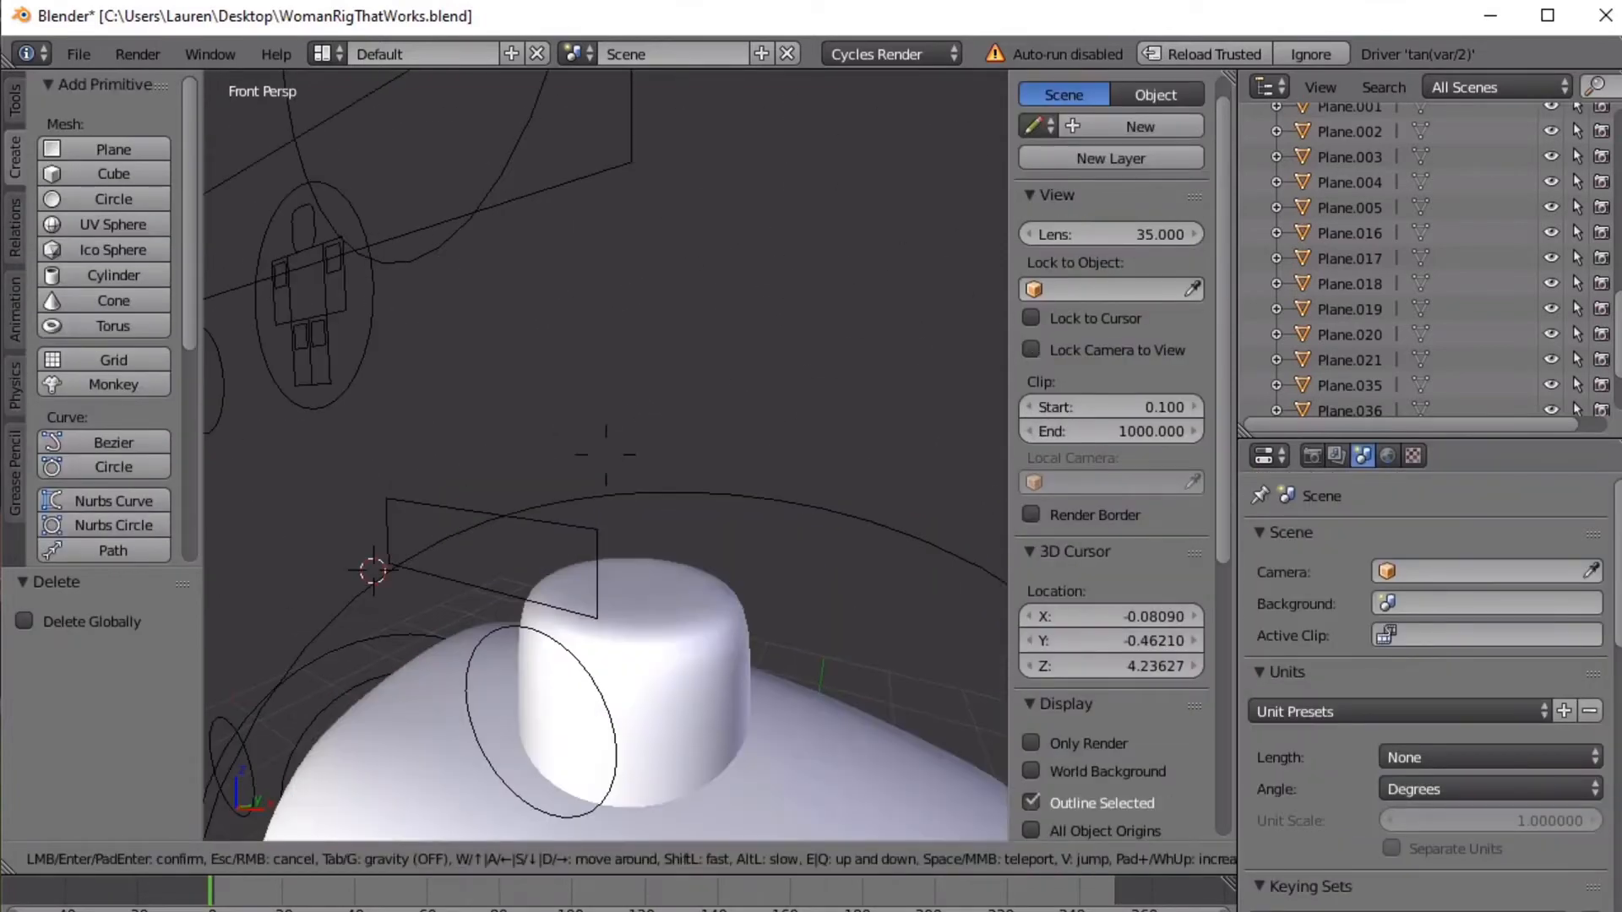
key(s)
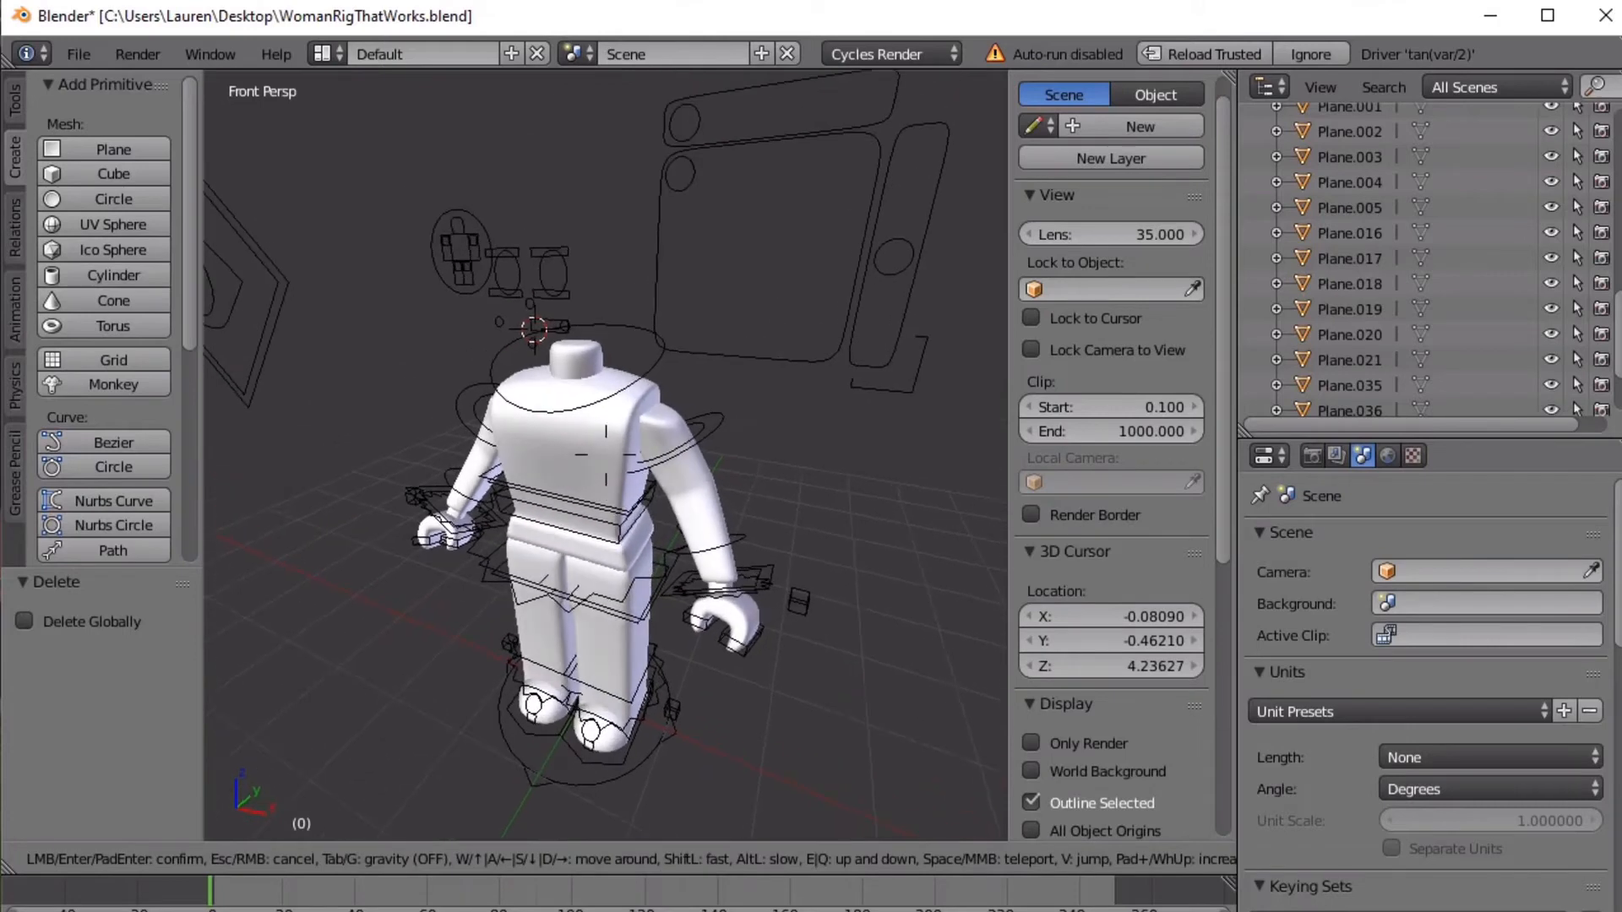
click(605, 455)
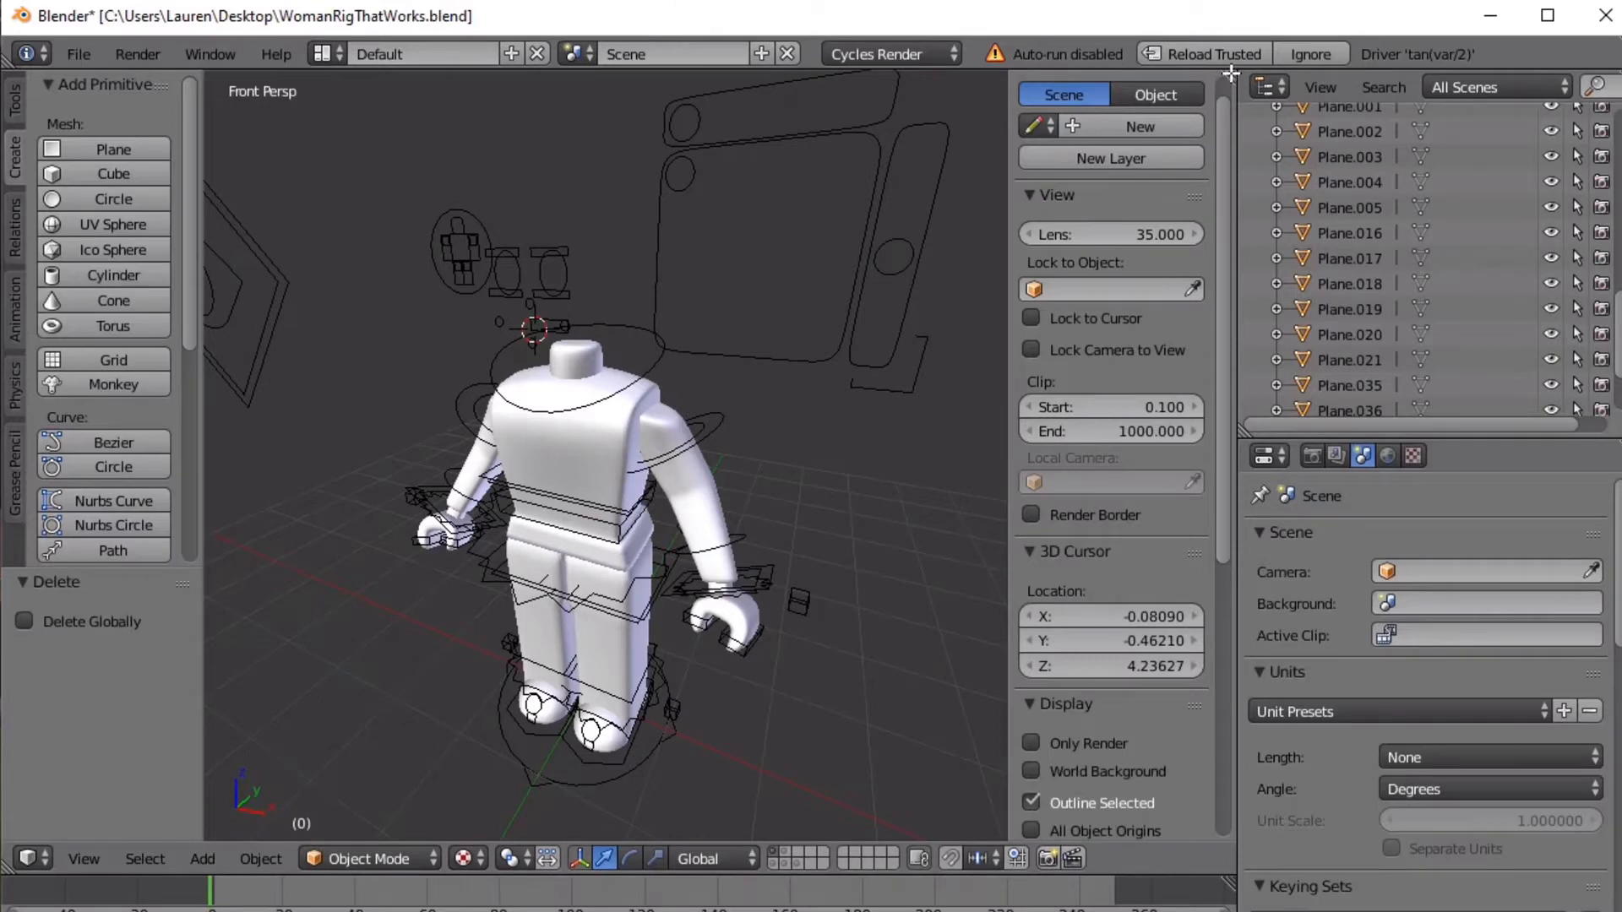
drag(1231, 74, 1230, 393)
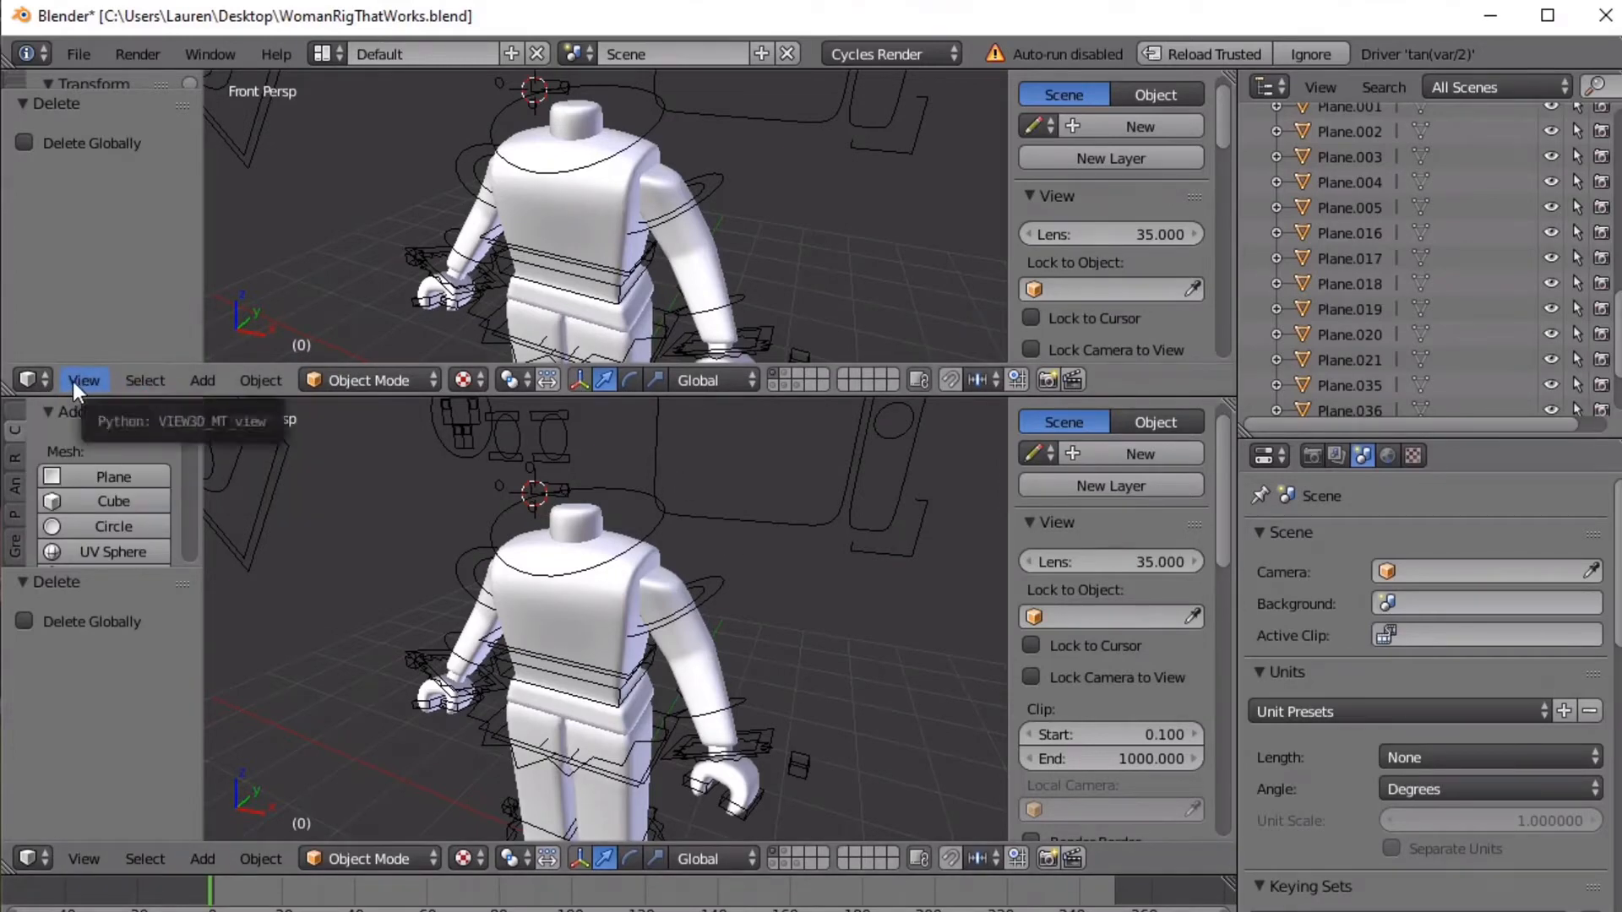
click(28, 380)
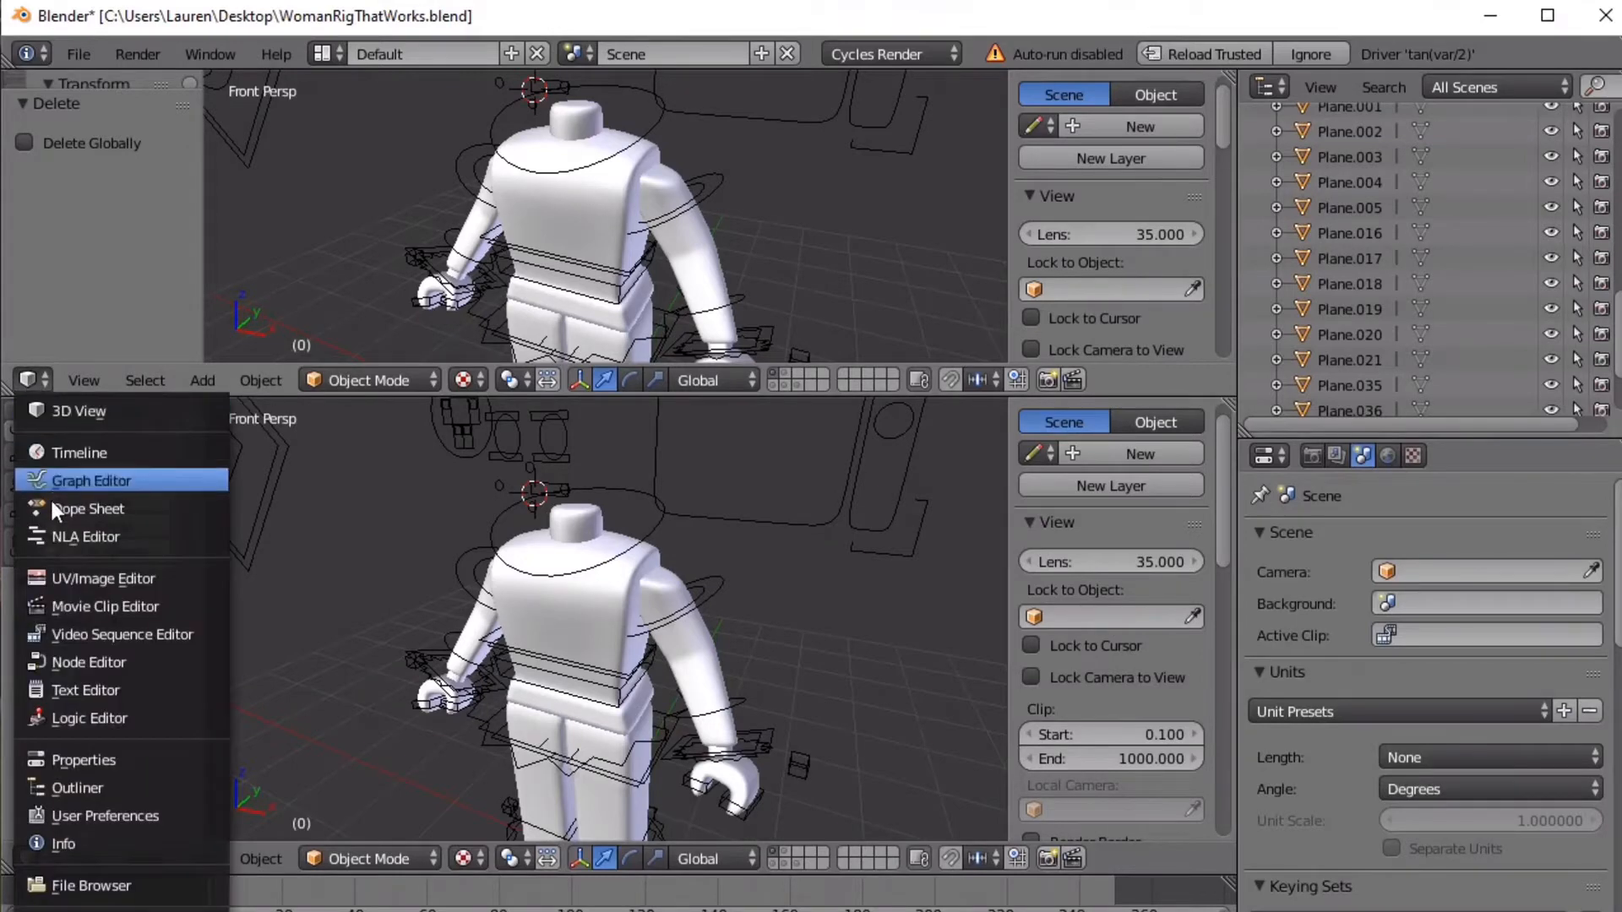
click(64, 661)
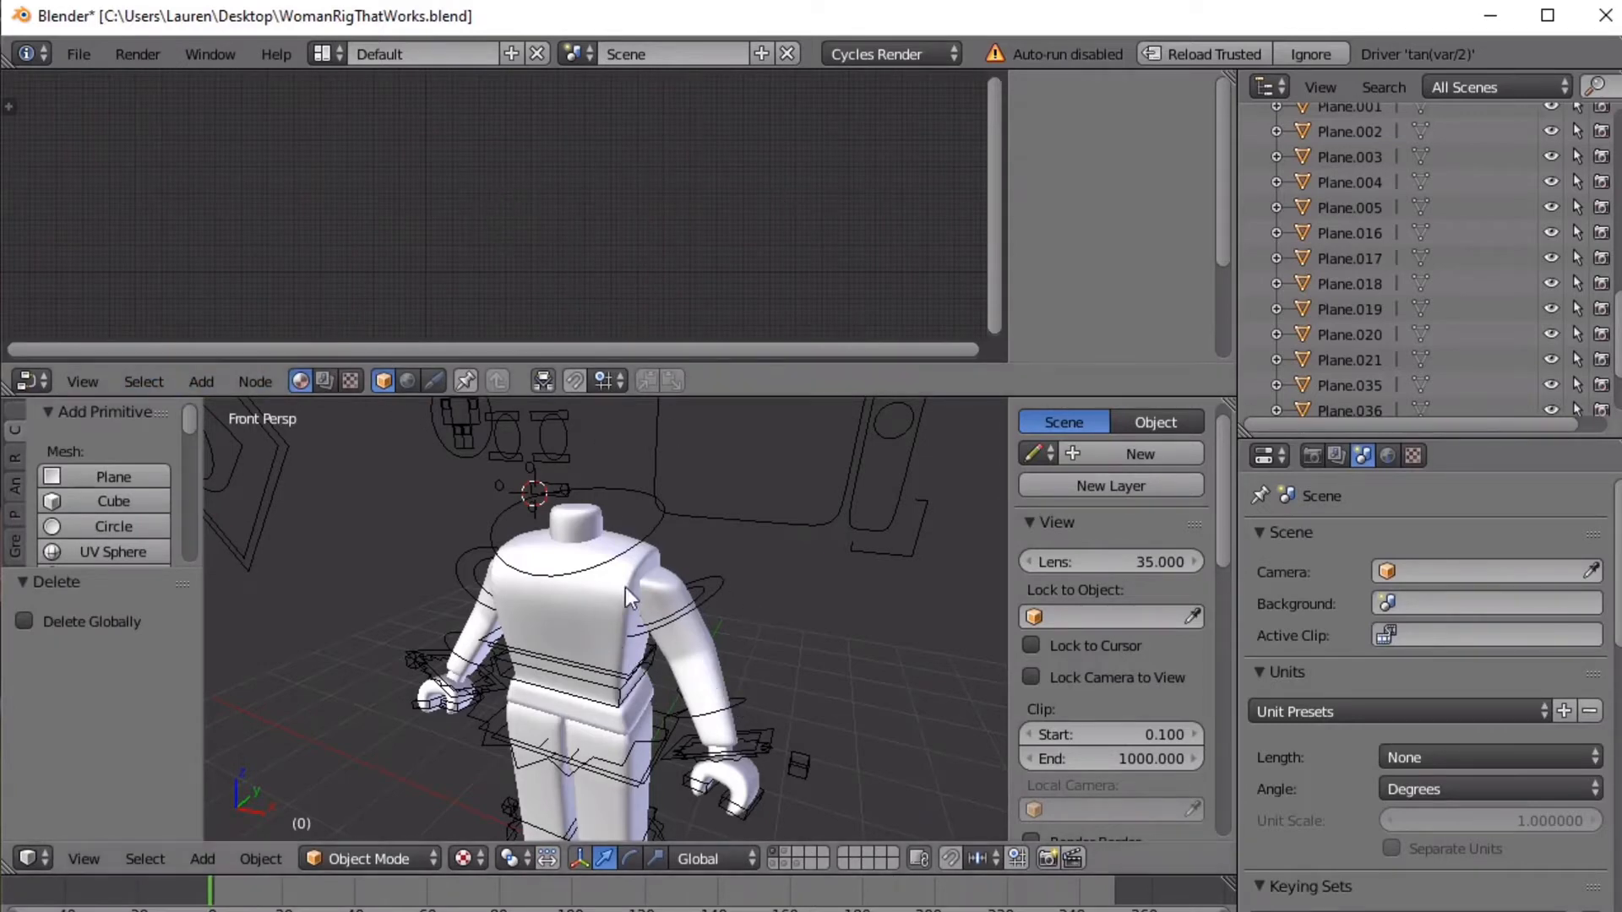
Select the character's left arm and examine the texture nodes of its material in the Node Editor
right_click(687, 654)
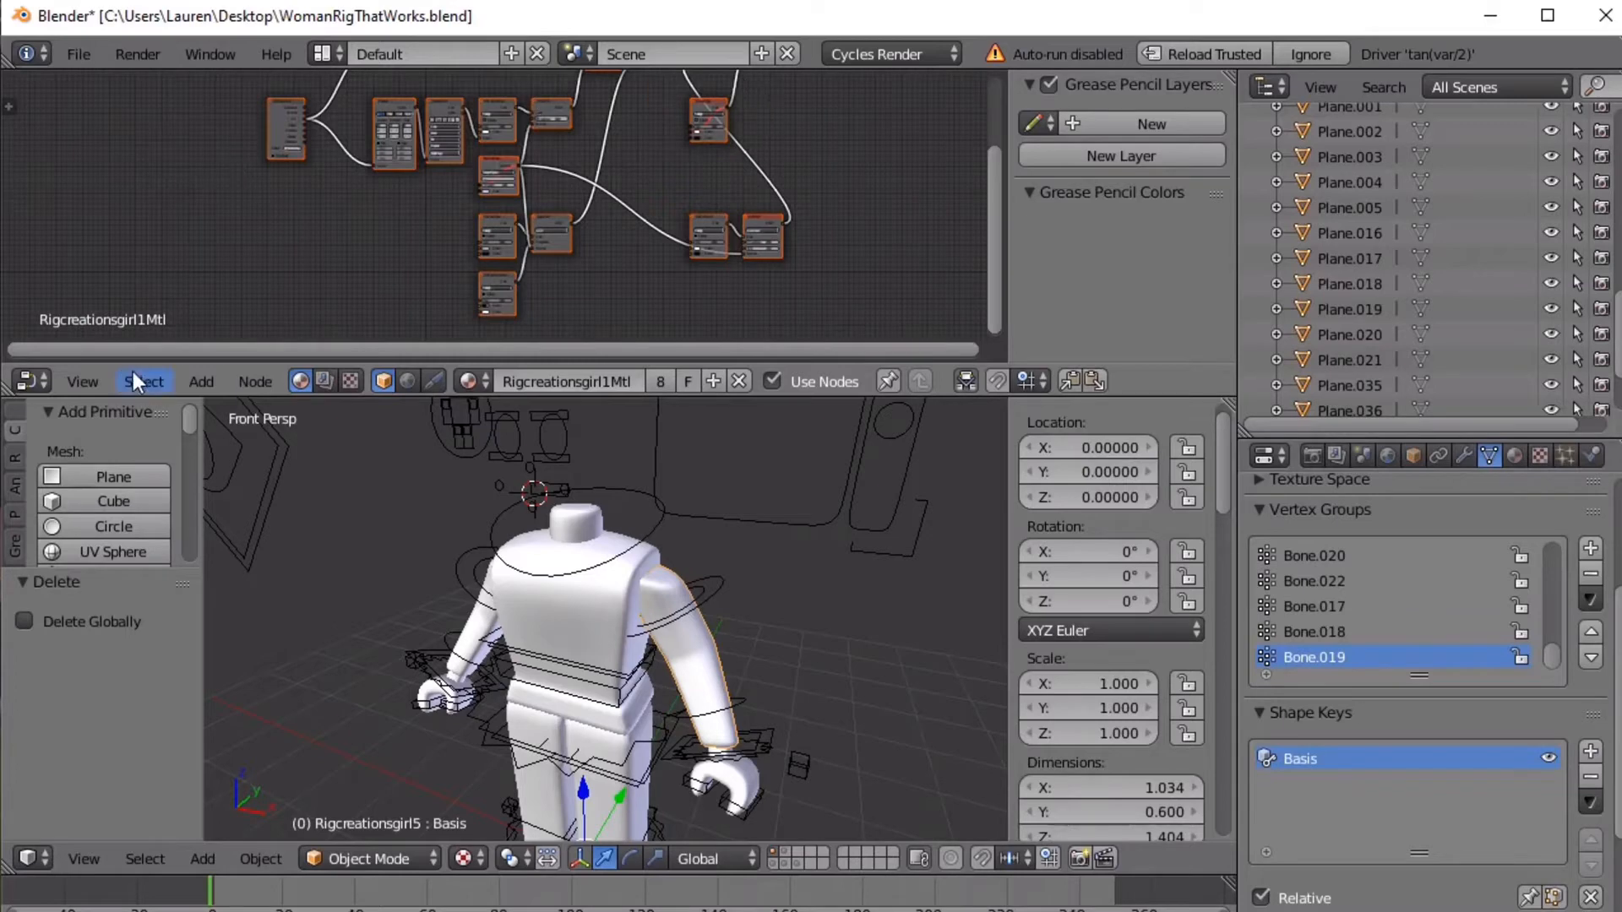
click(84, 381)
click(113, 287)
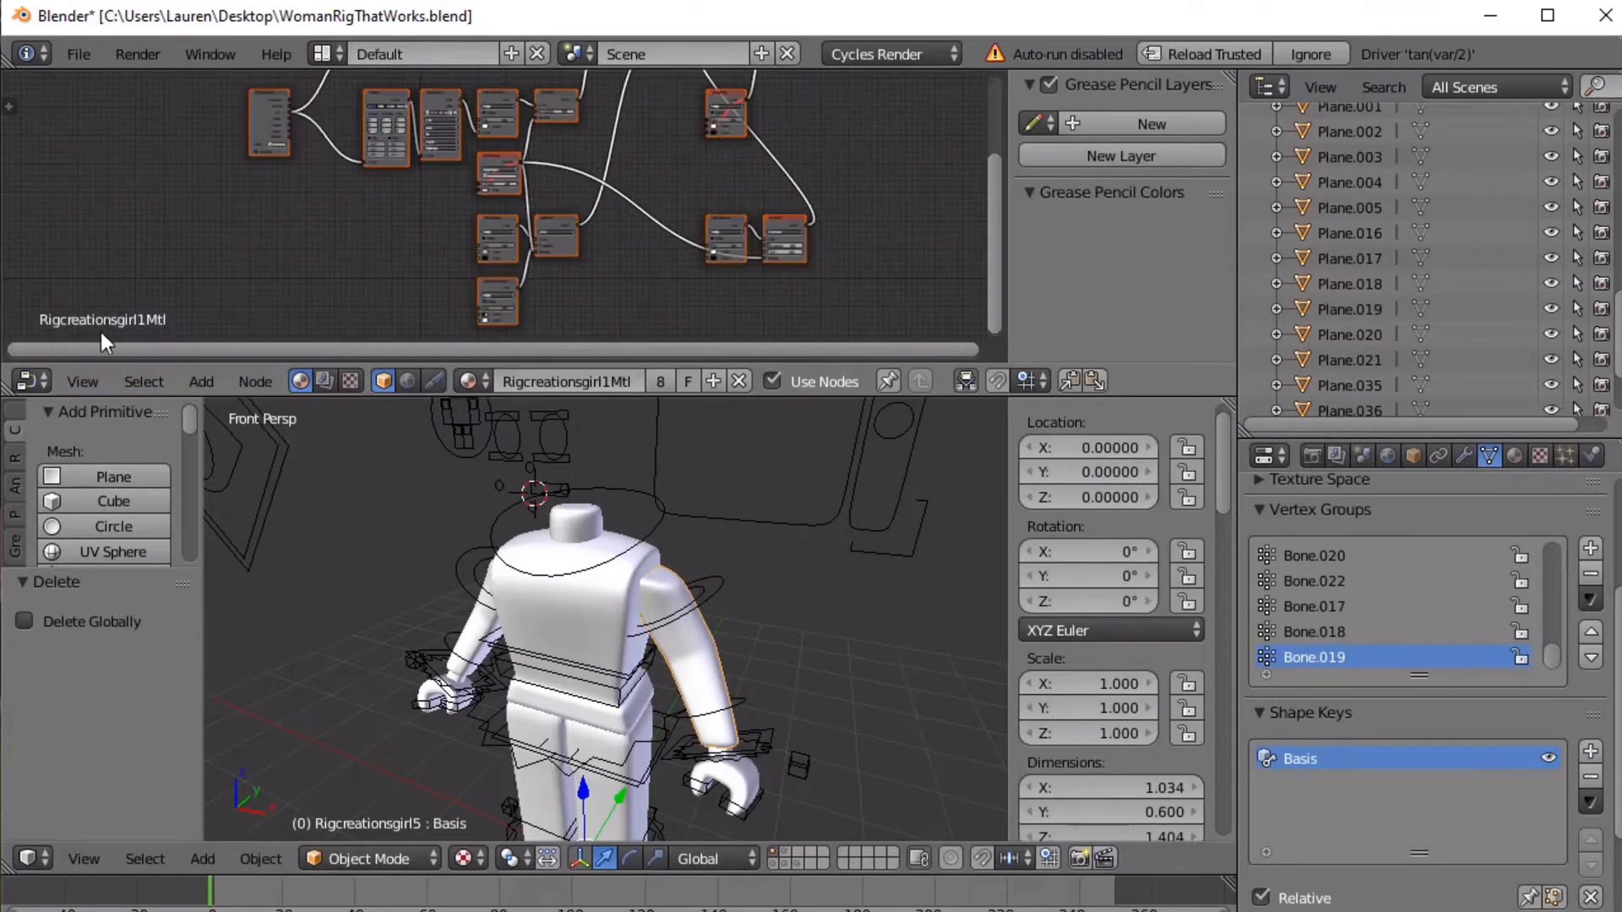
click(82, 380)
click(110, 285)
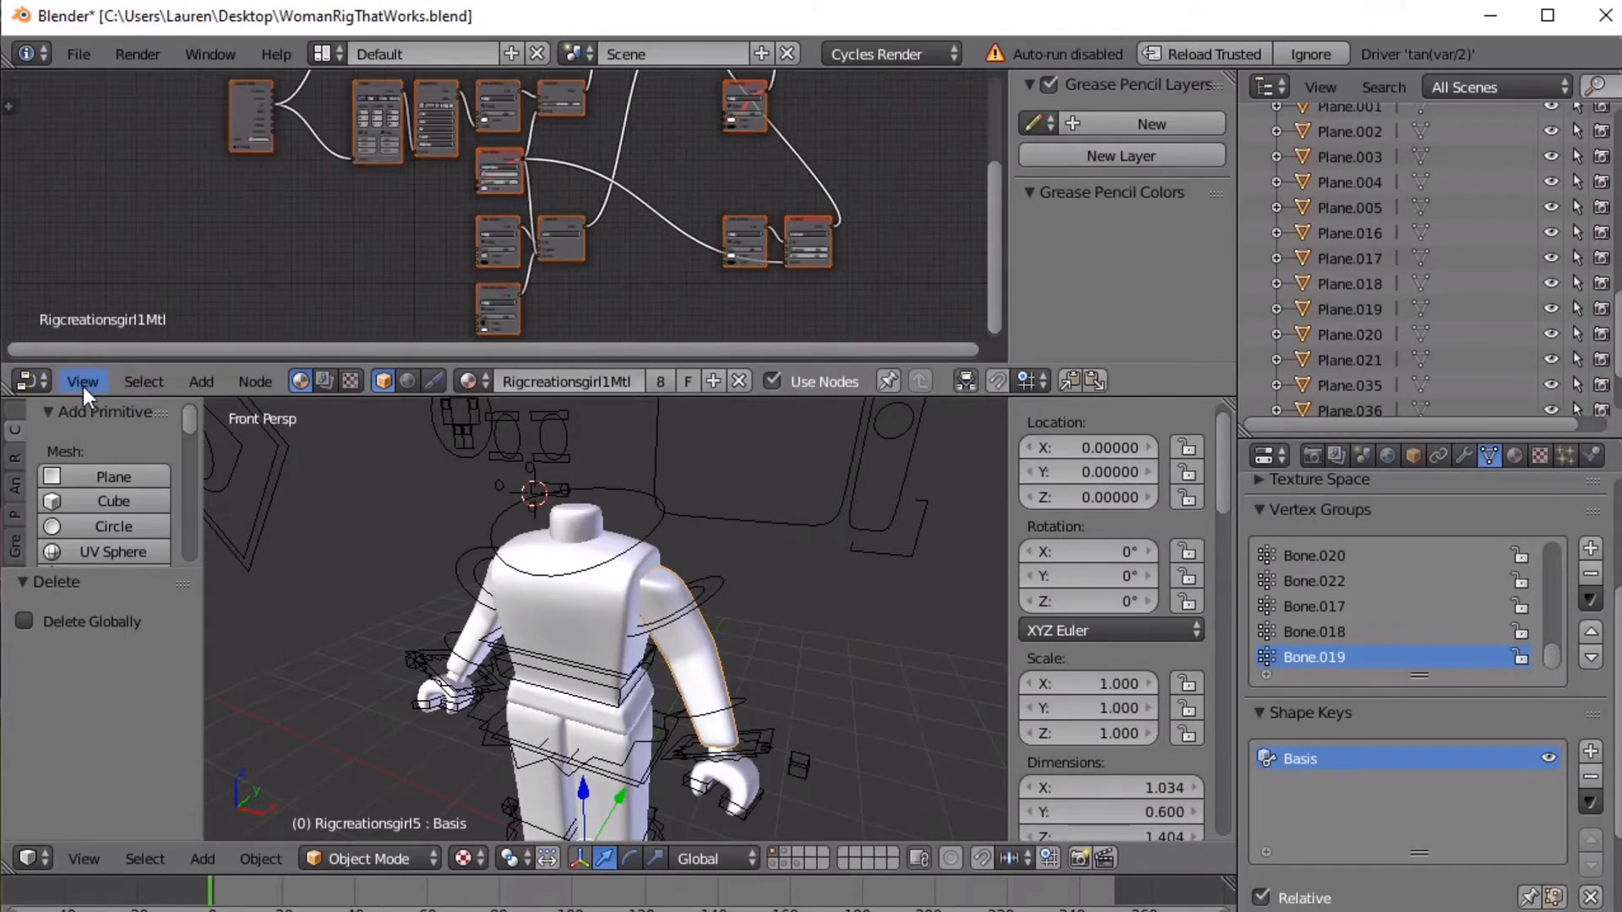
click(82, 384)
click(88, 294)
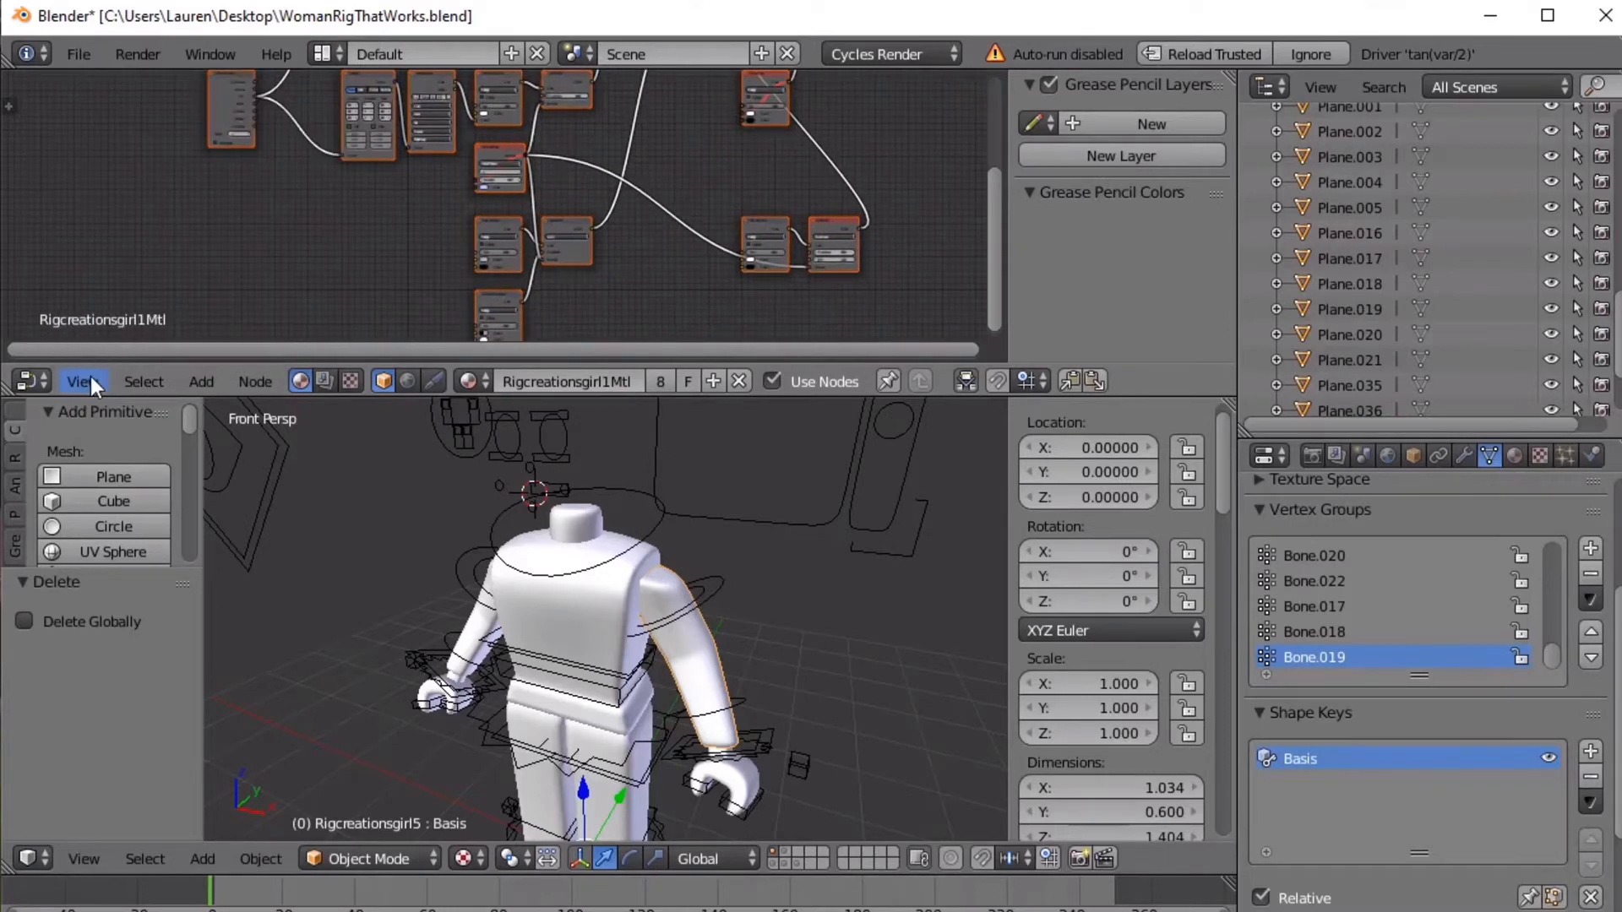
click(89, 377)
click(108, 289)
click(98, 374)
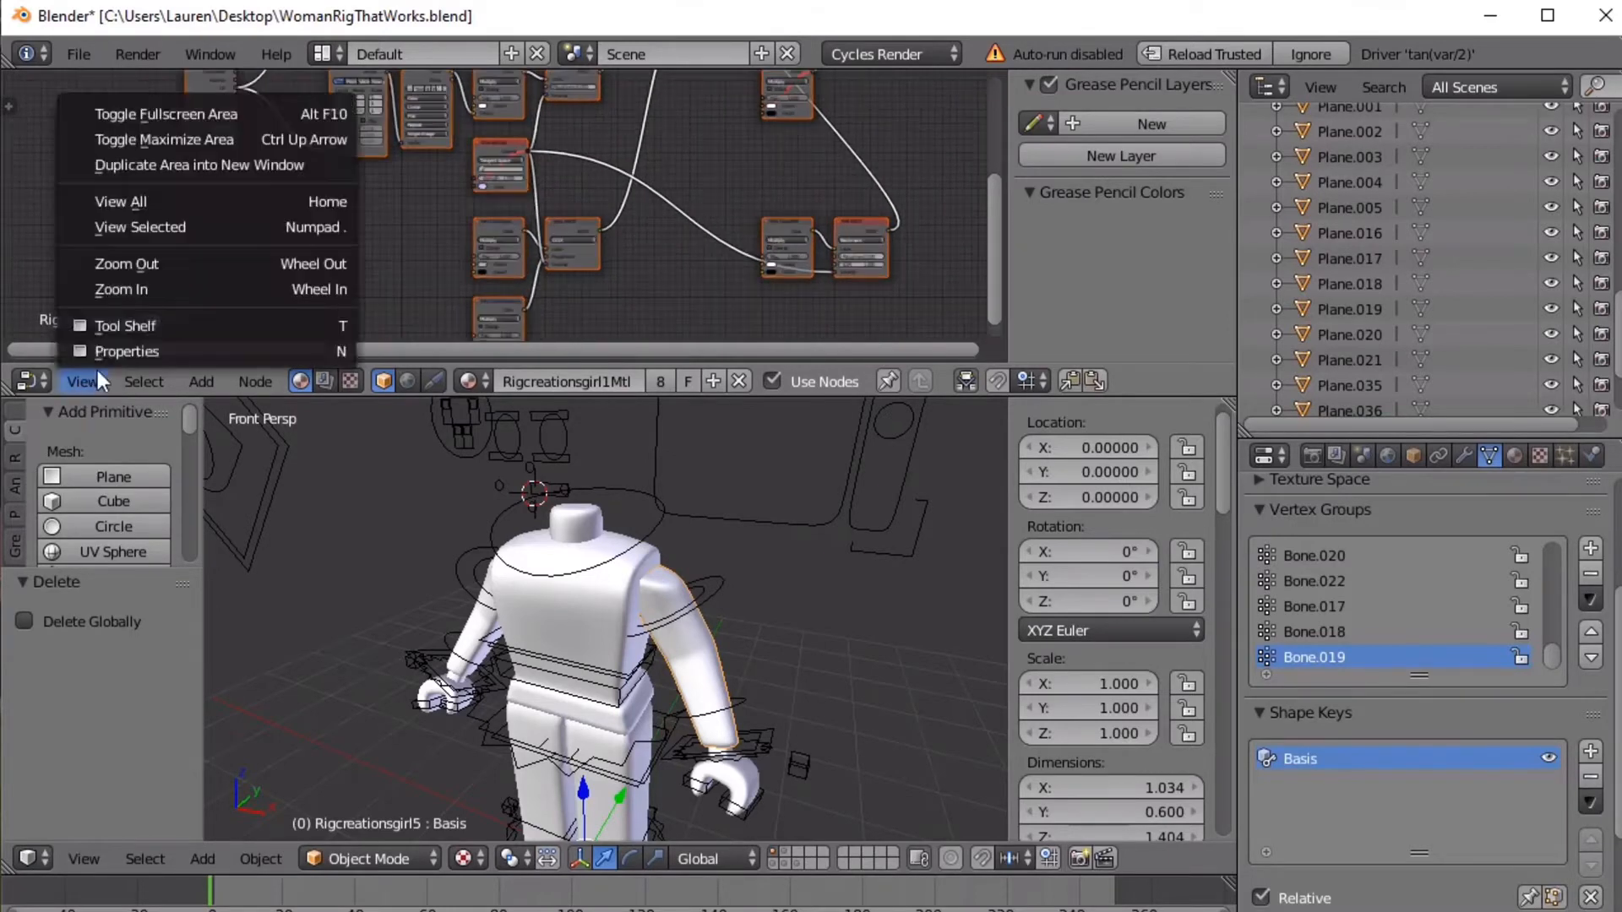
click(108, 290)
click(87, 376)
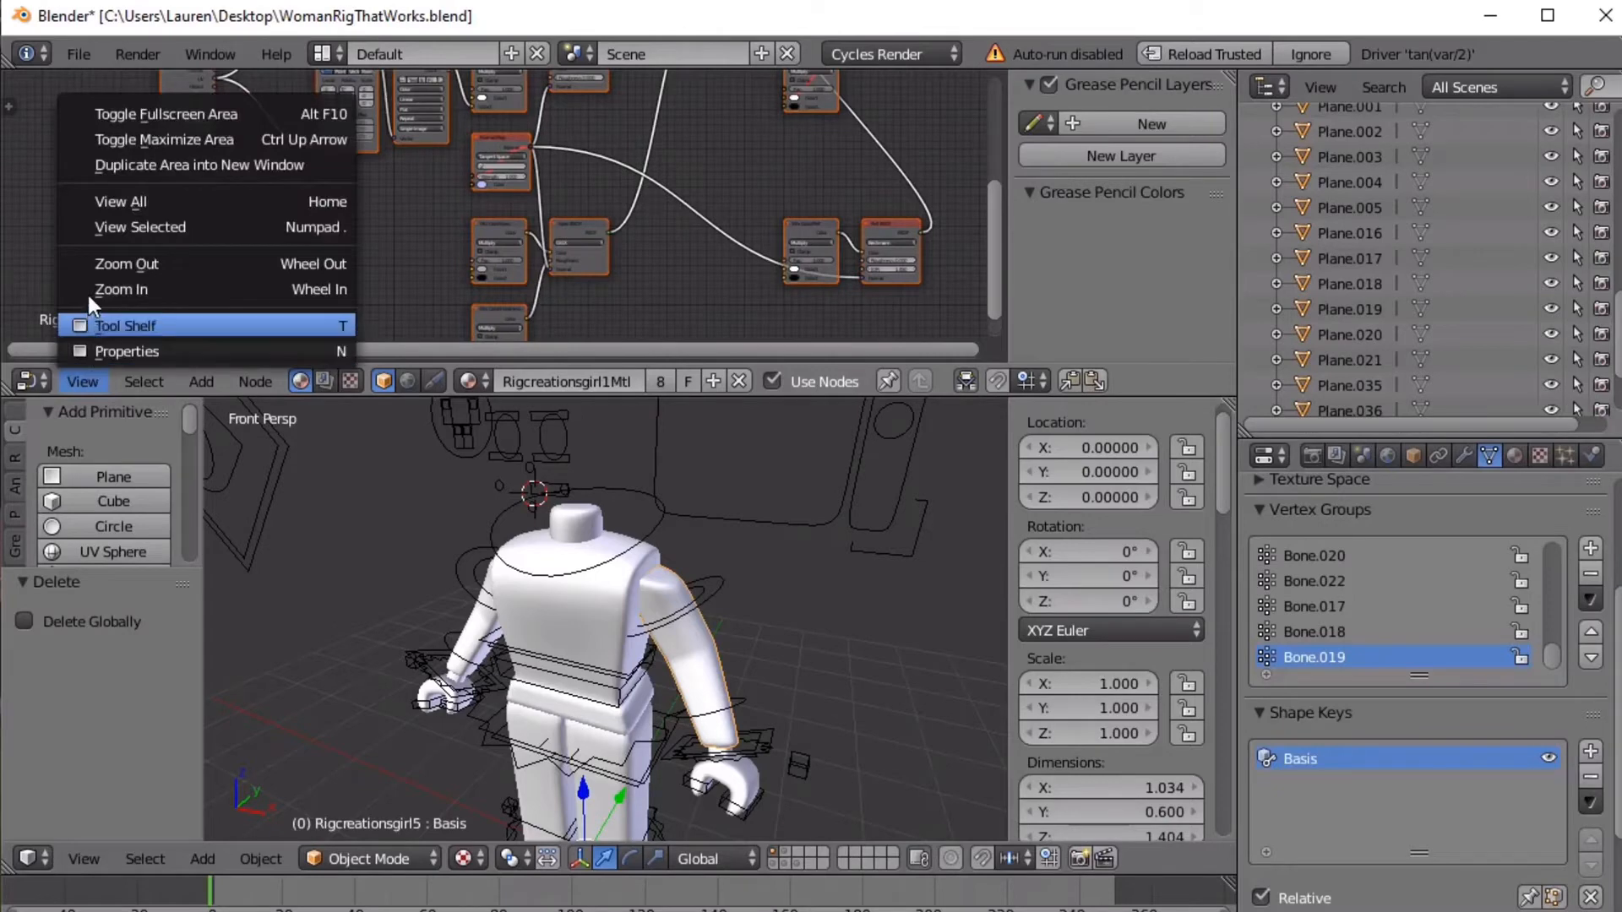
click(89, 291)
click(79, 384)
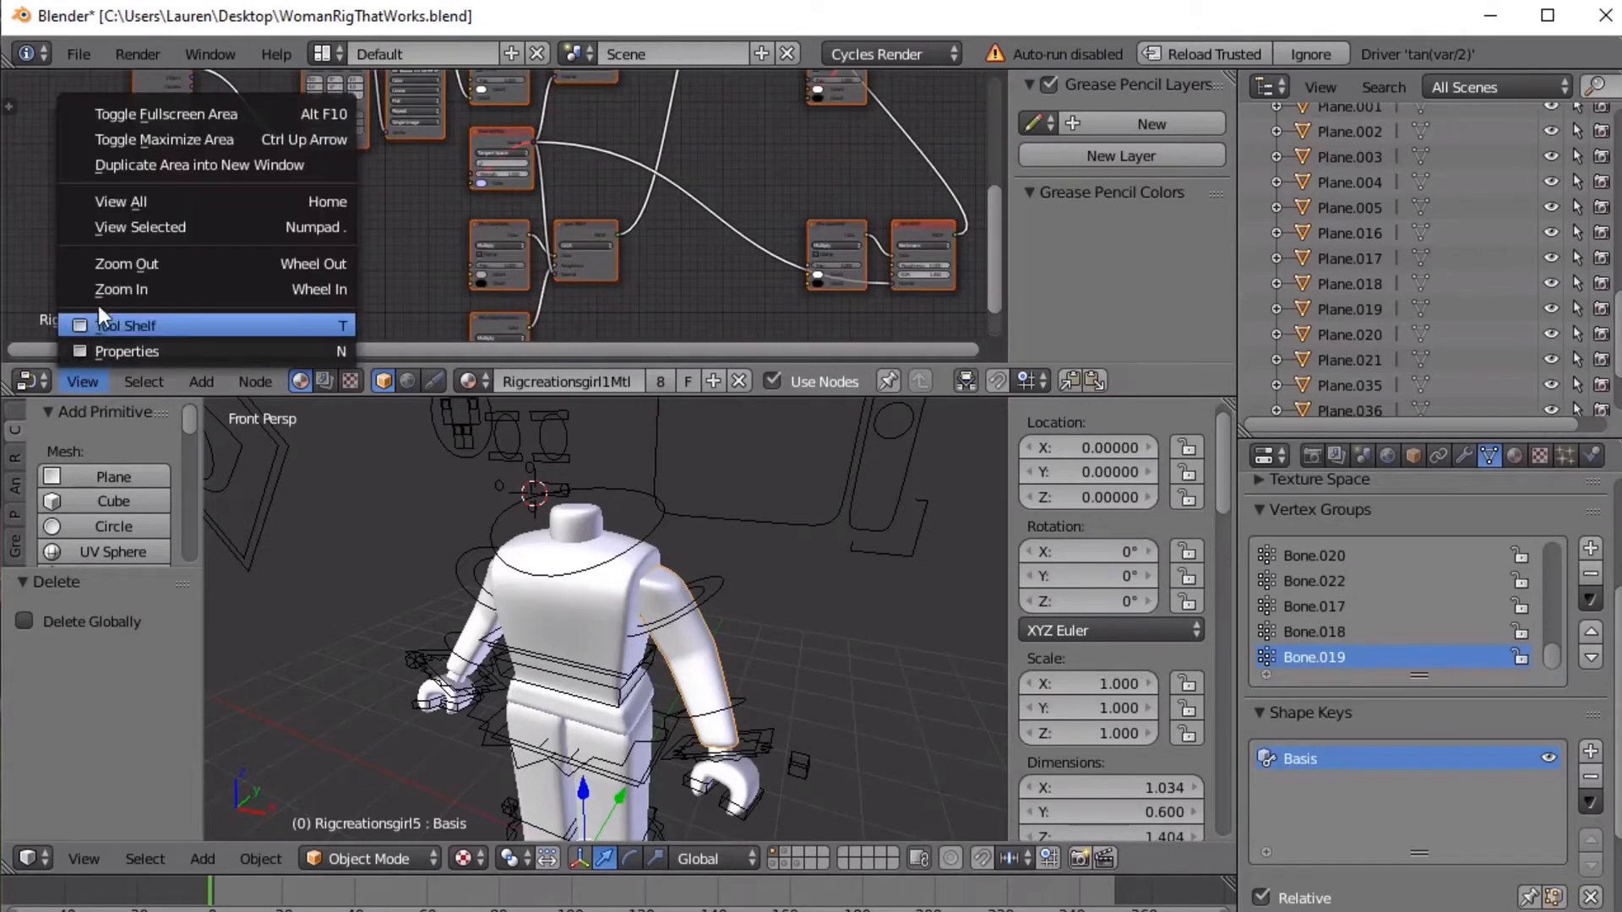
click(101, 292)
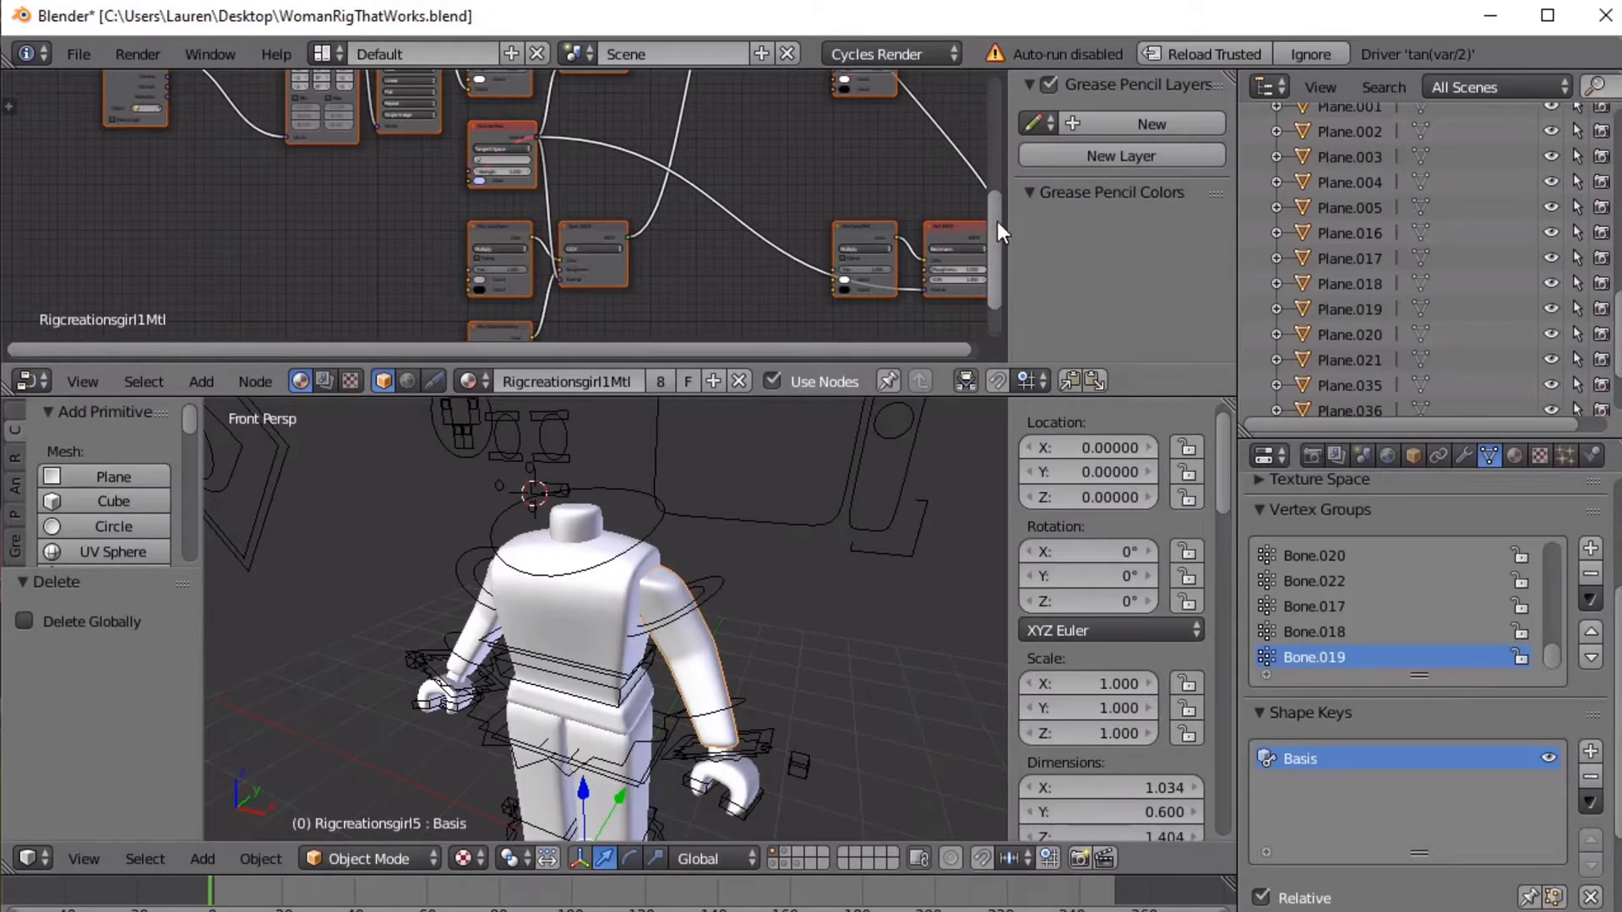
drag(997, 221, 996, 175)
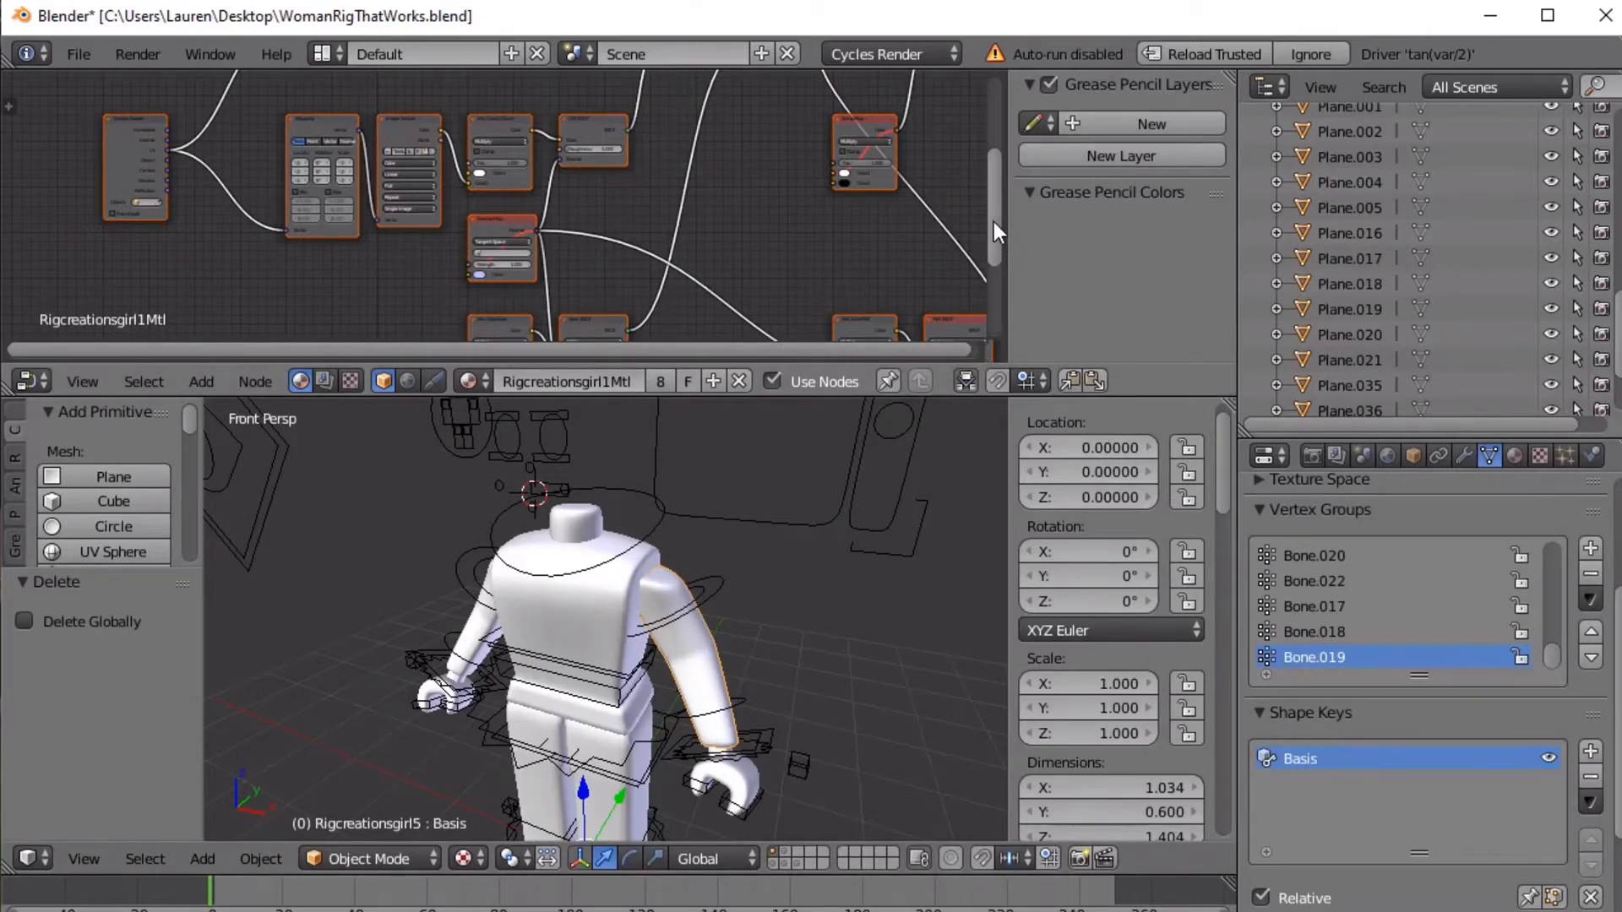
mouse_move(993, 221)
mouse_down()
mouse_move(997, 292)
mouse_move(996, 212)
mouse_up()
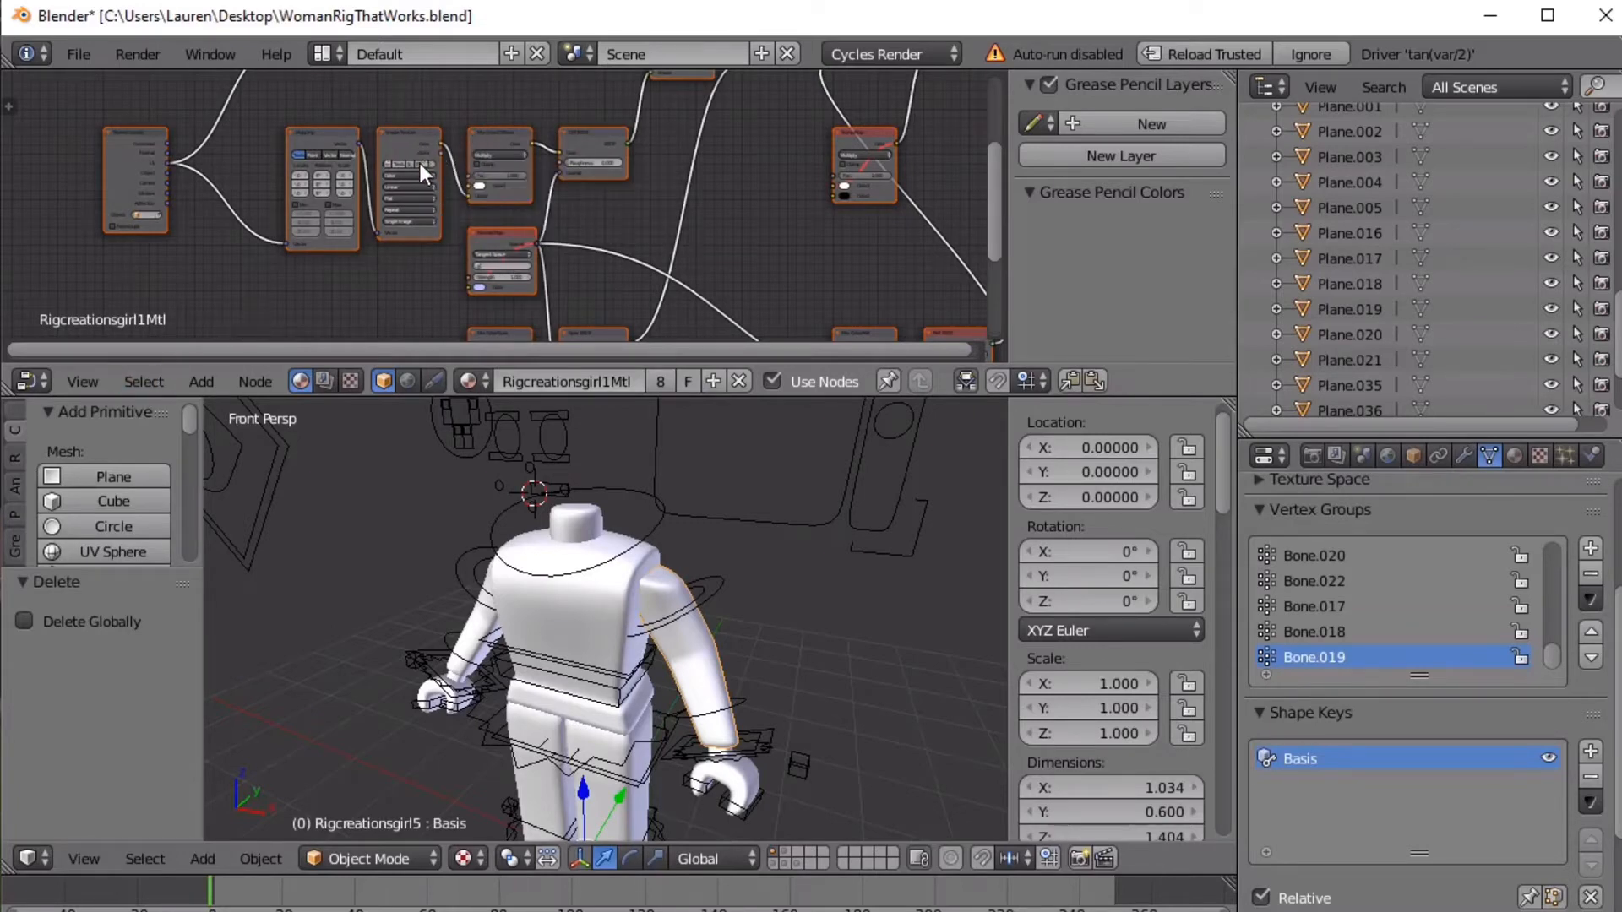
Load the avatar's texture image into the Image Texture node of the rig's body material
click(85, 381)
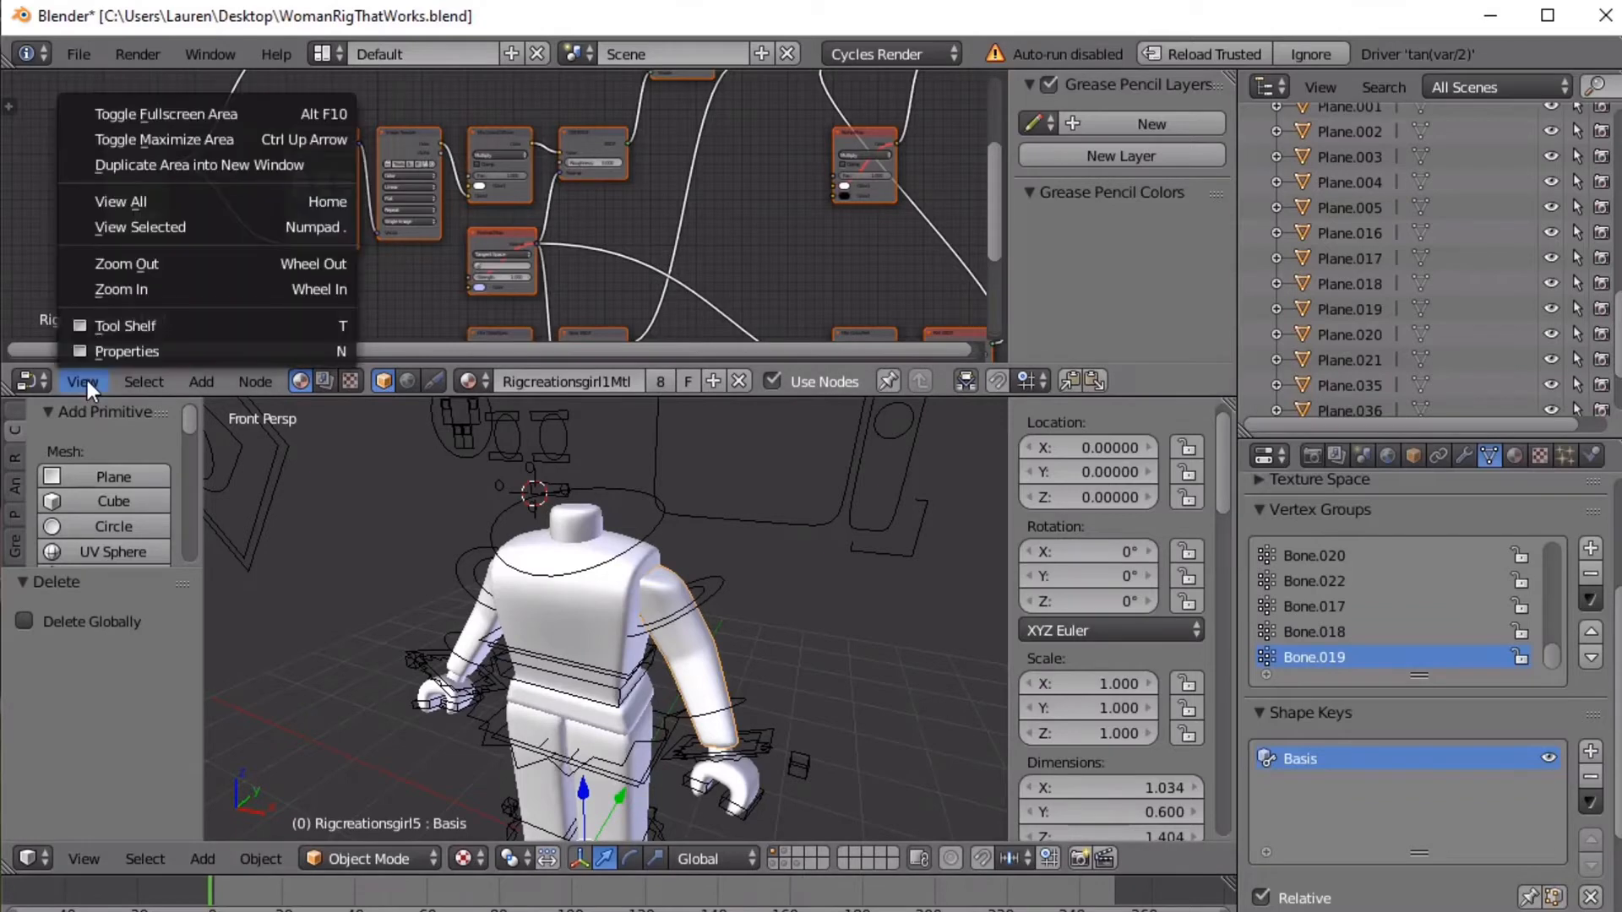
click(125, 282)
click(82, 380)
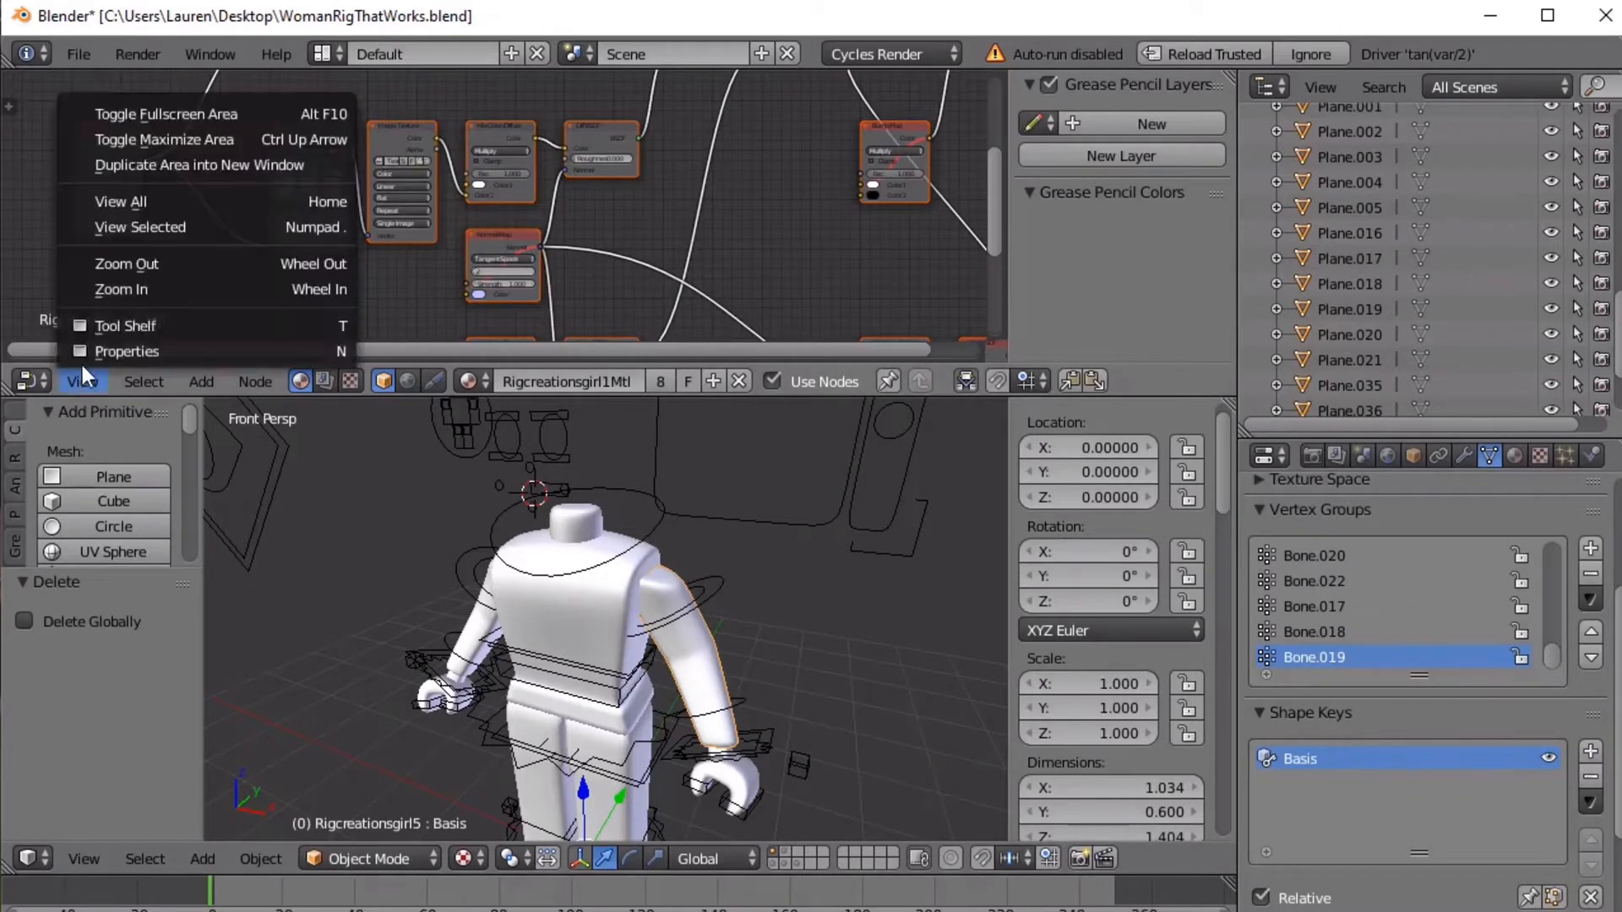
click(105, 289)
click(86, 381)
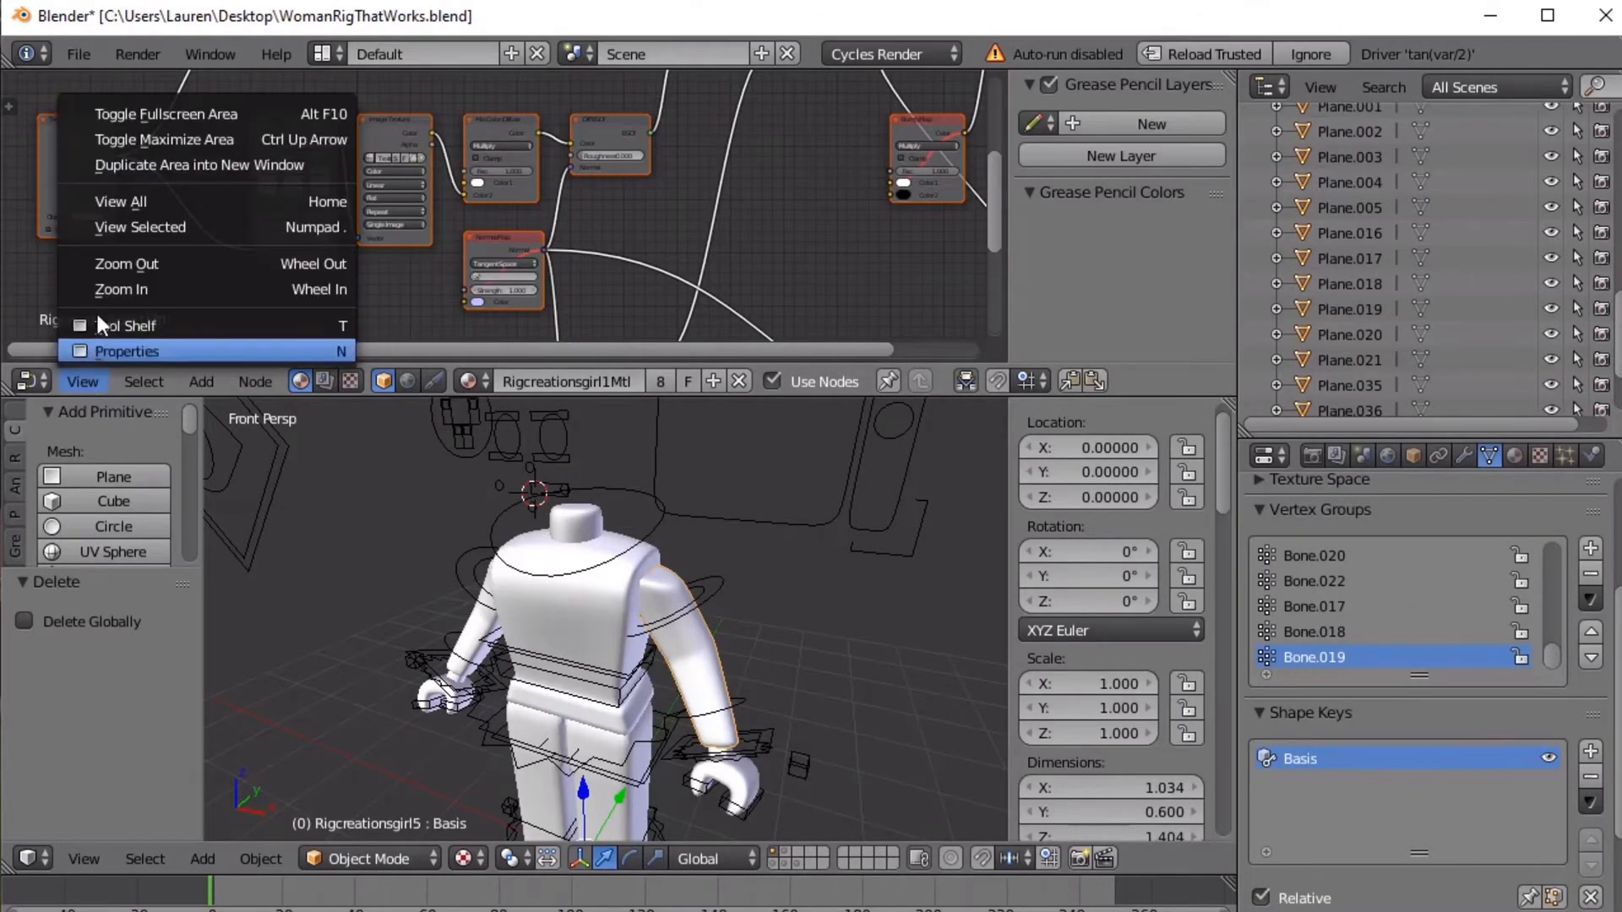
click(103, 289)
click(83, 381)
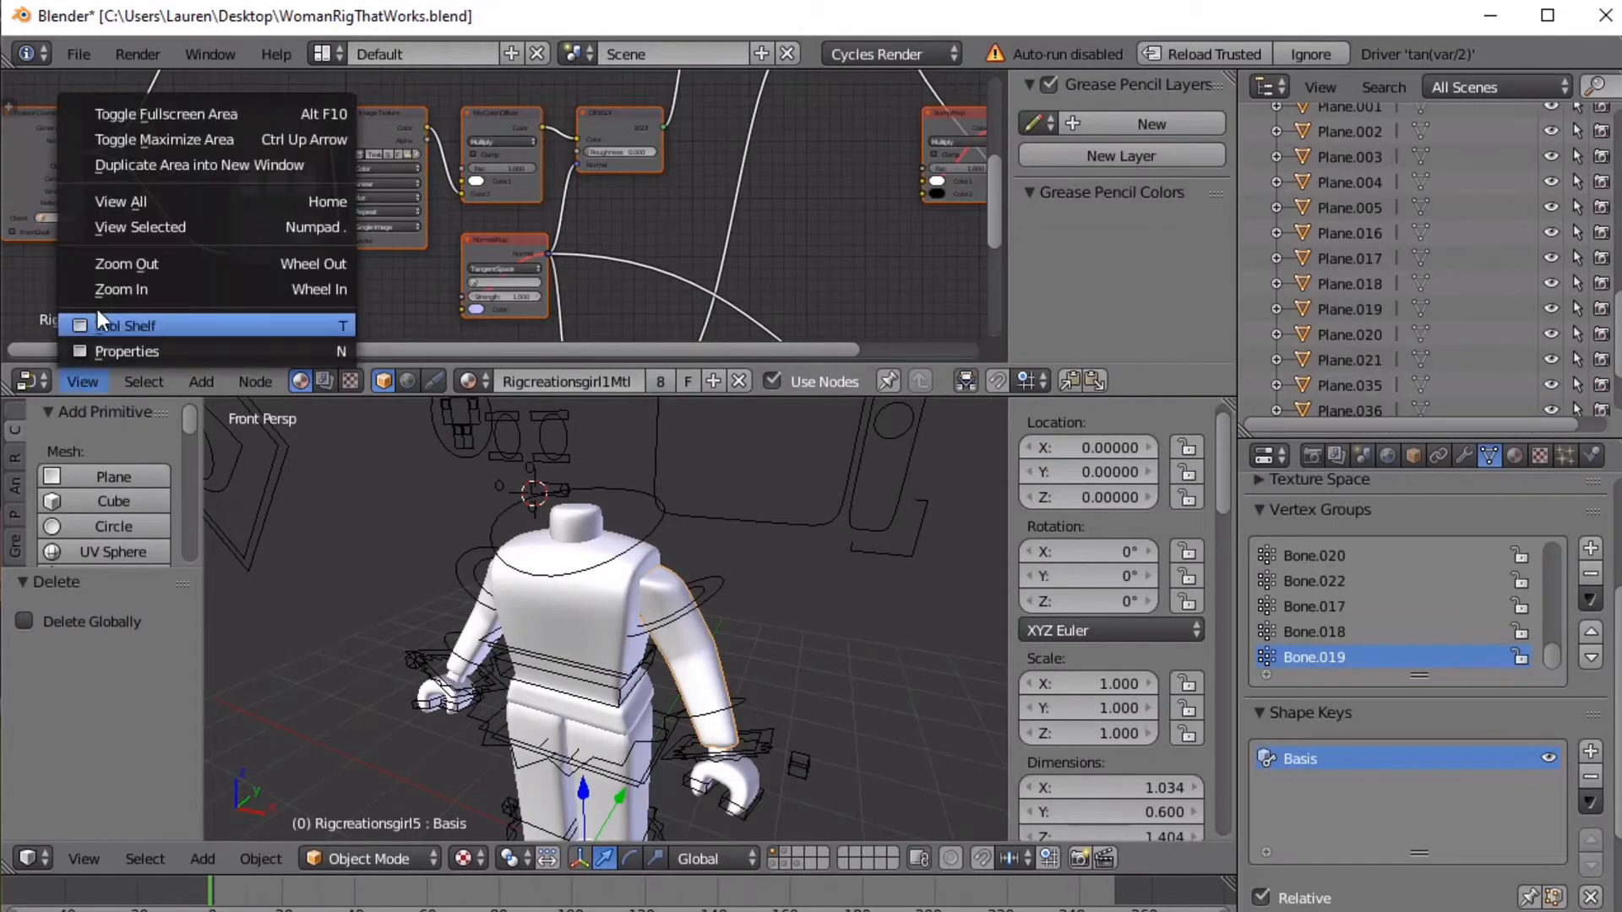
click(100, 286)
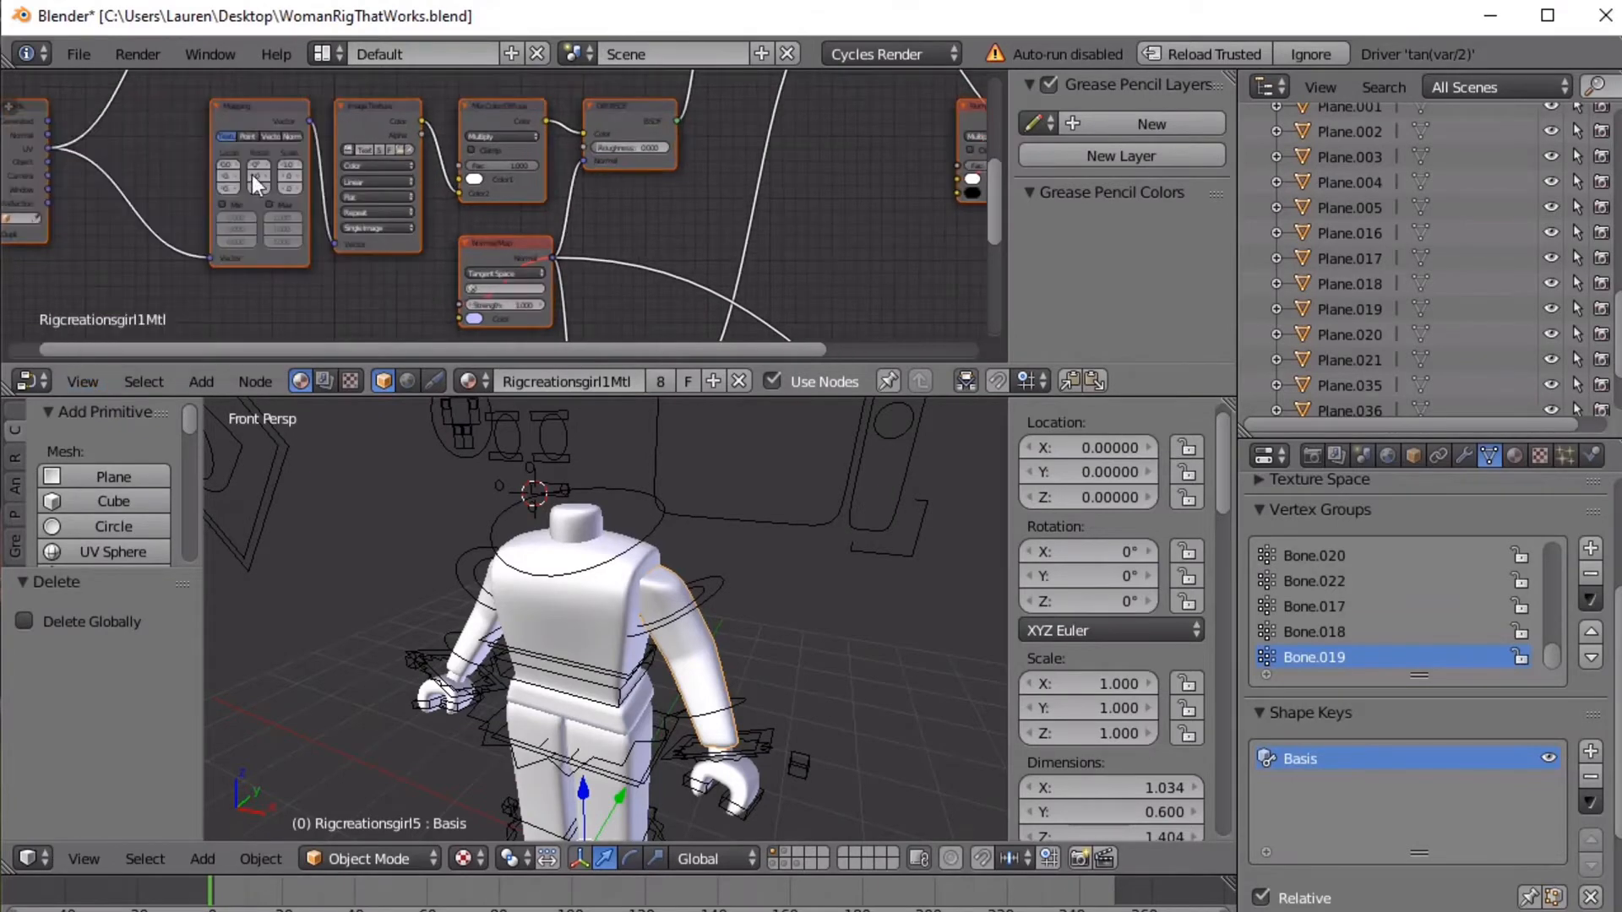
click(402, 149)
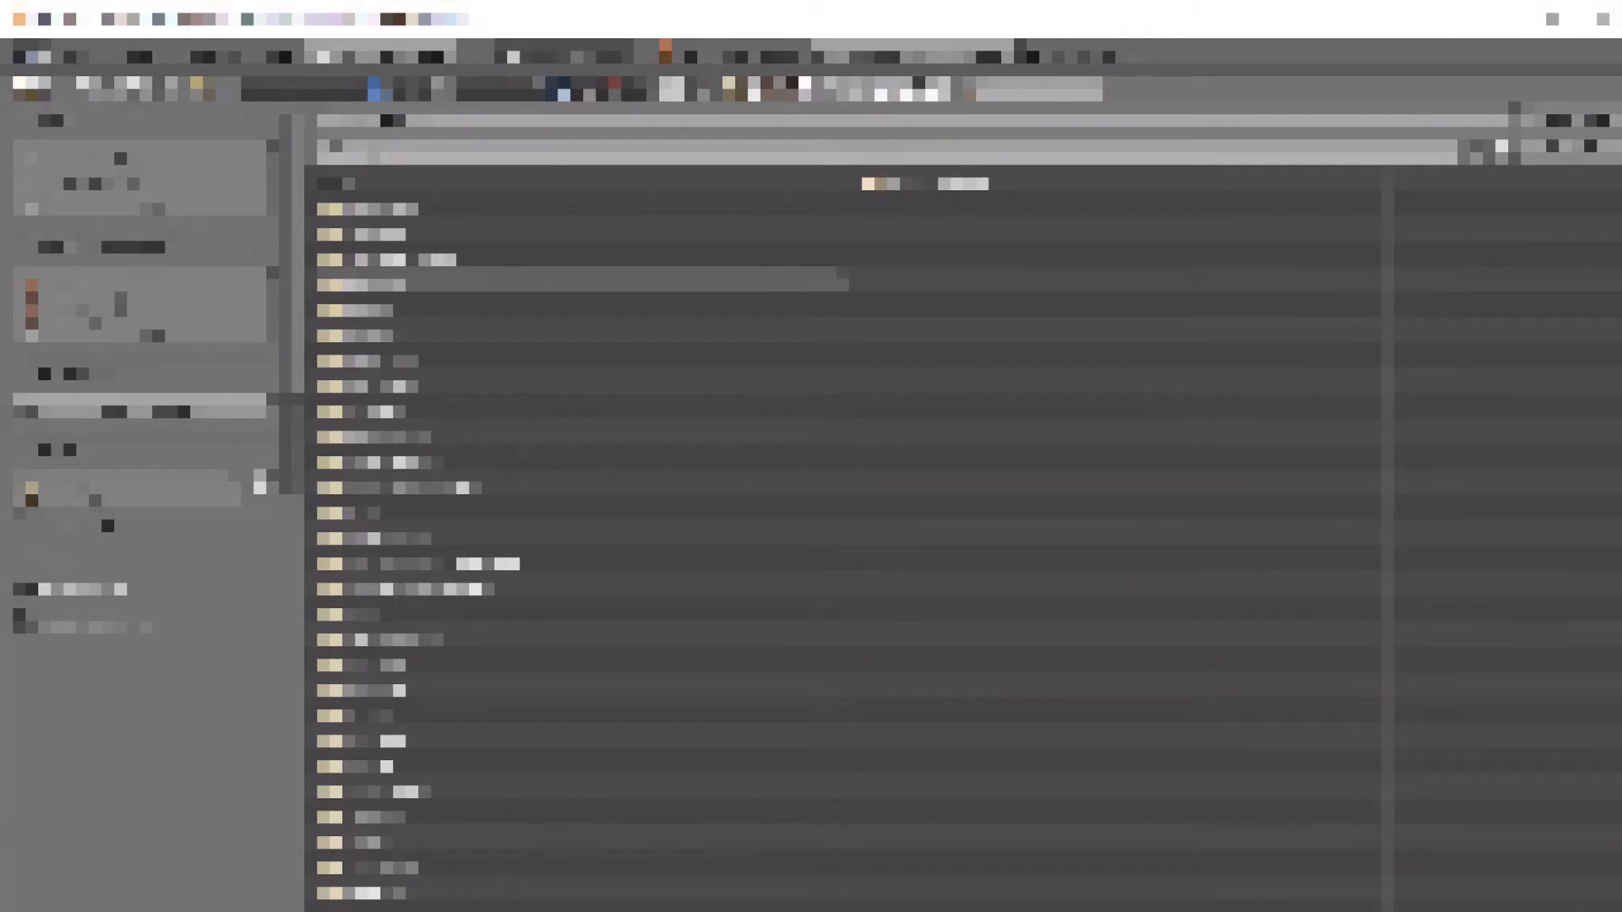
double_click(372, 285)
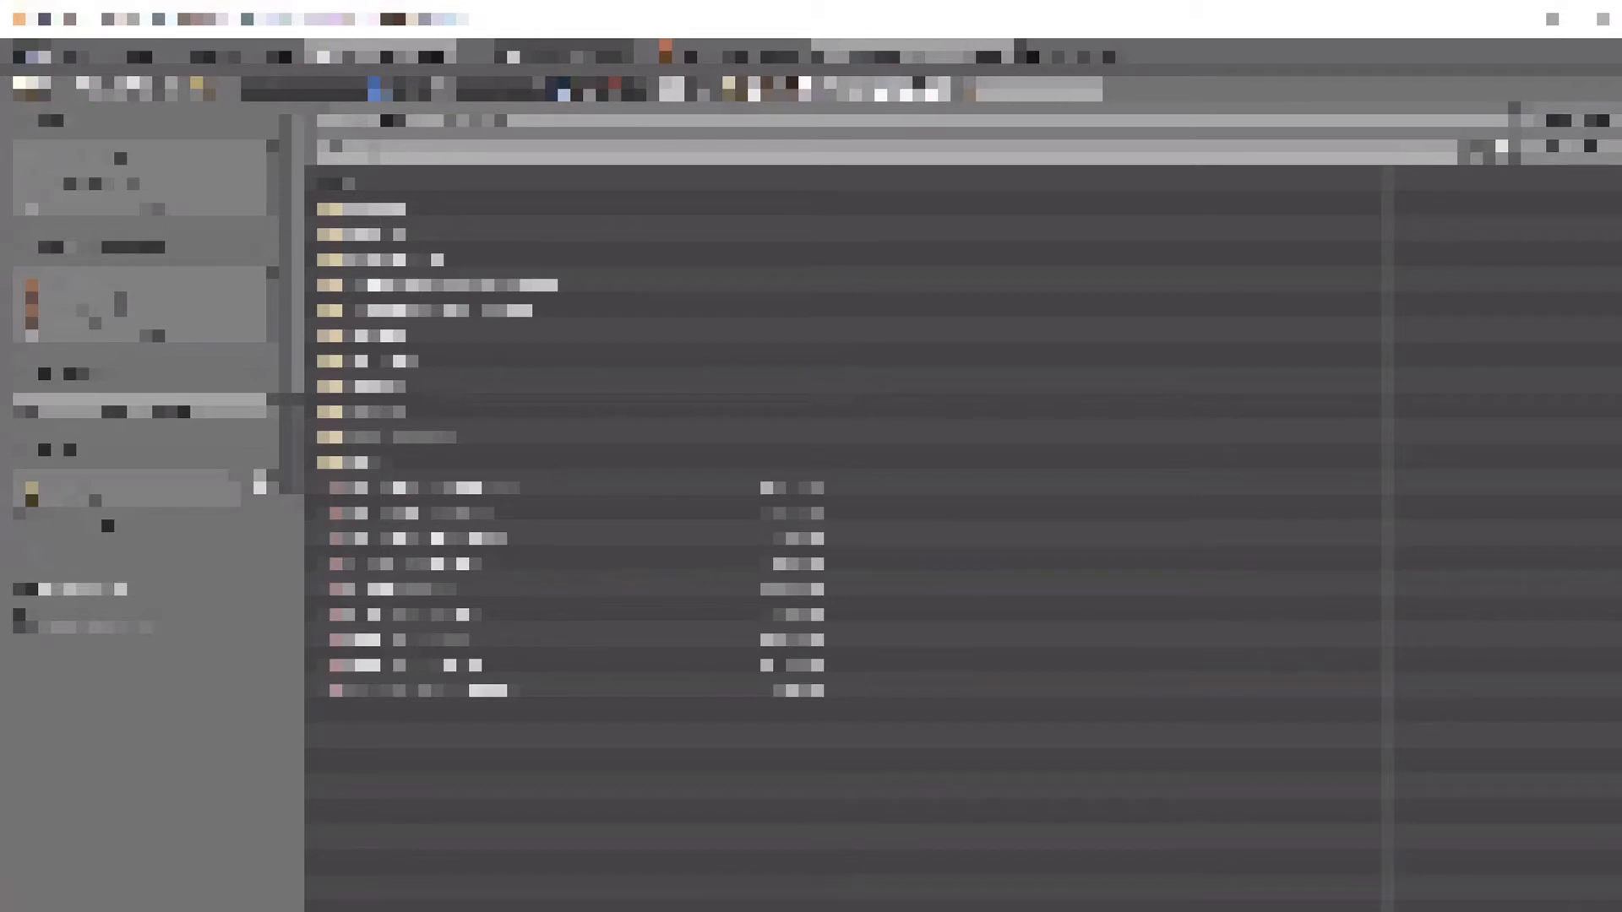
click(96, 497)
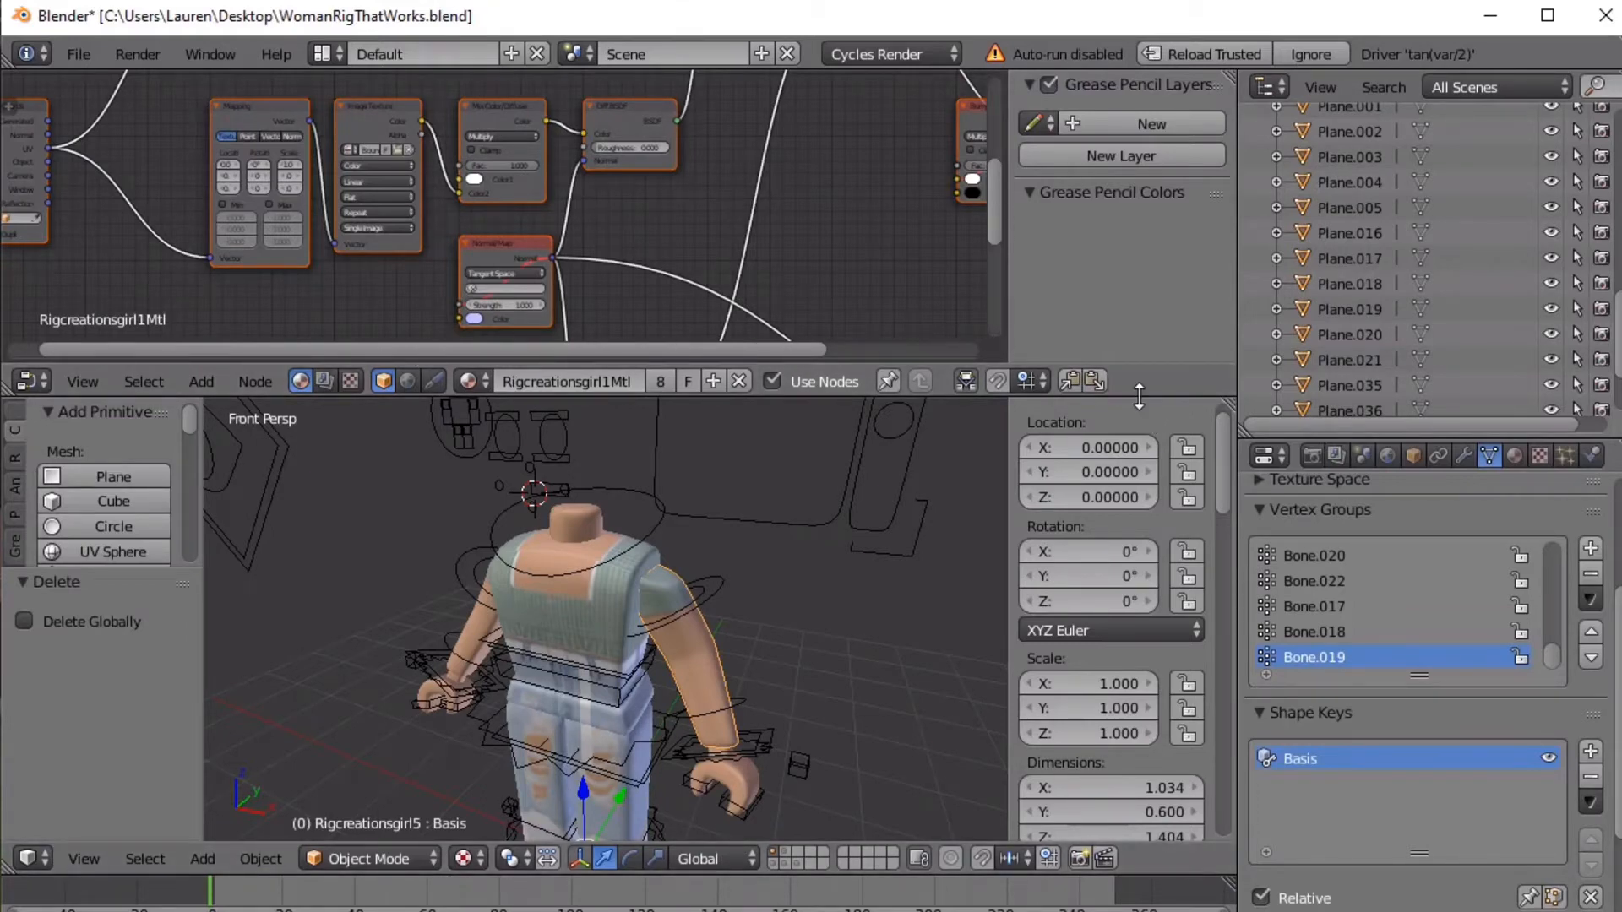
Collapse the Node Editor area to enlarge the 3D viewport and import the avatar's Wavefront (.obj) file
drag(1139, 395, 1139, 76)
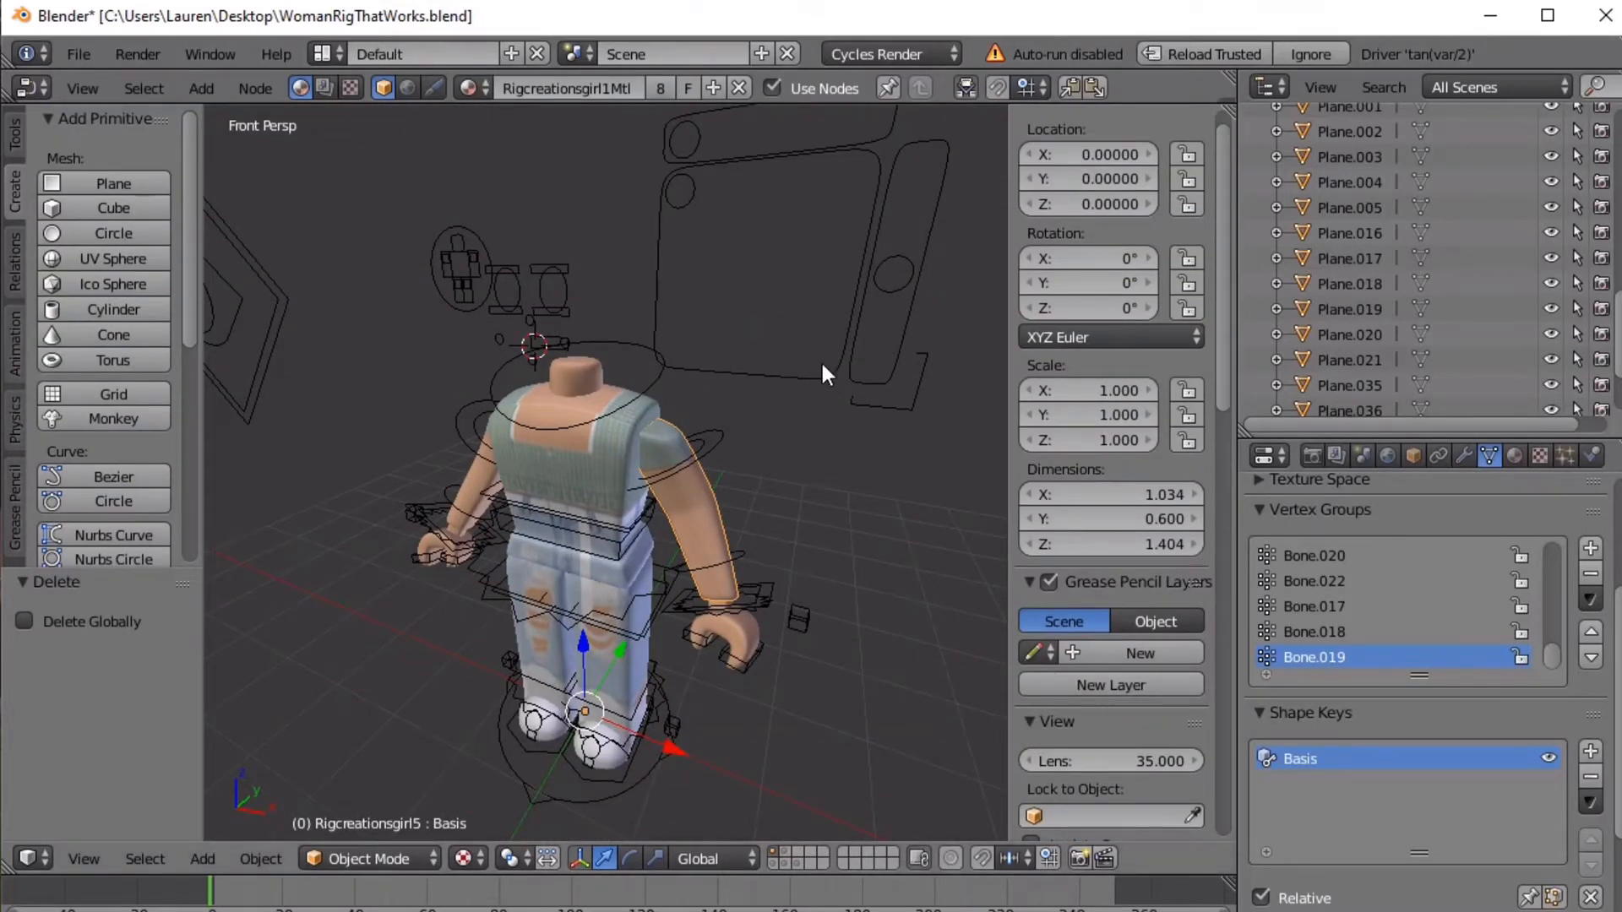
click(78, 53)
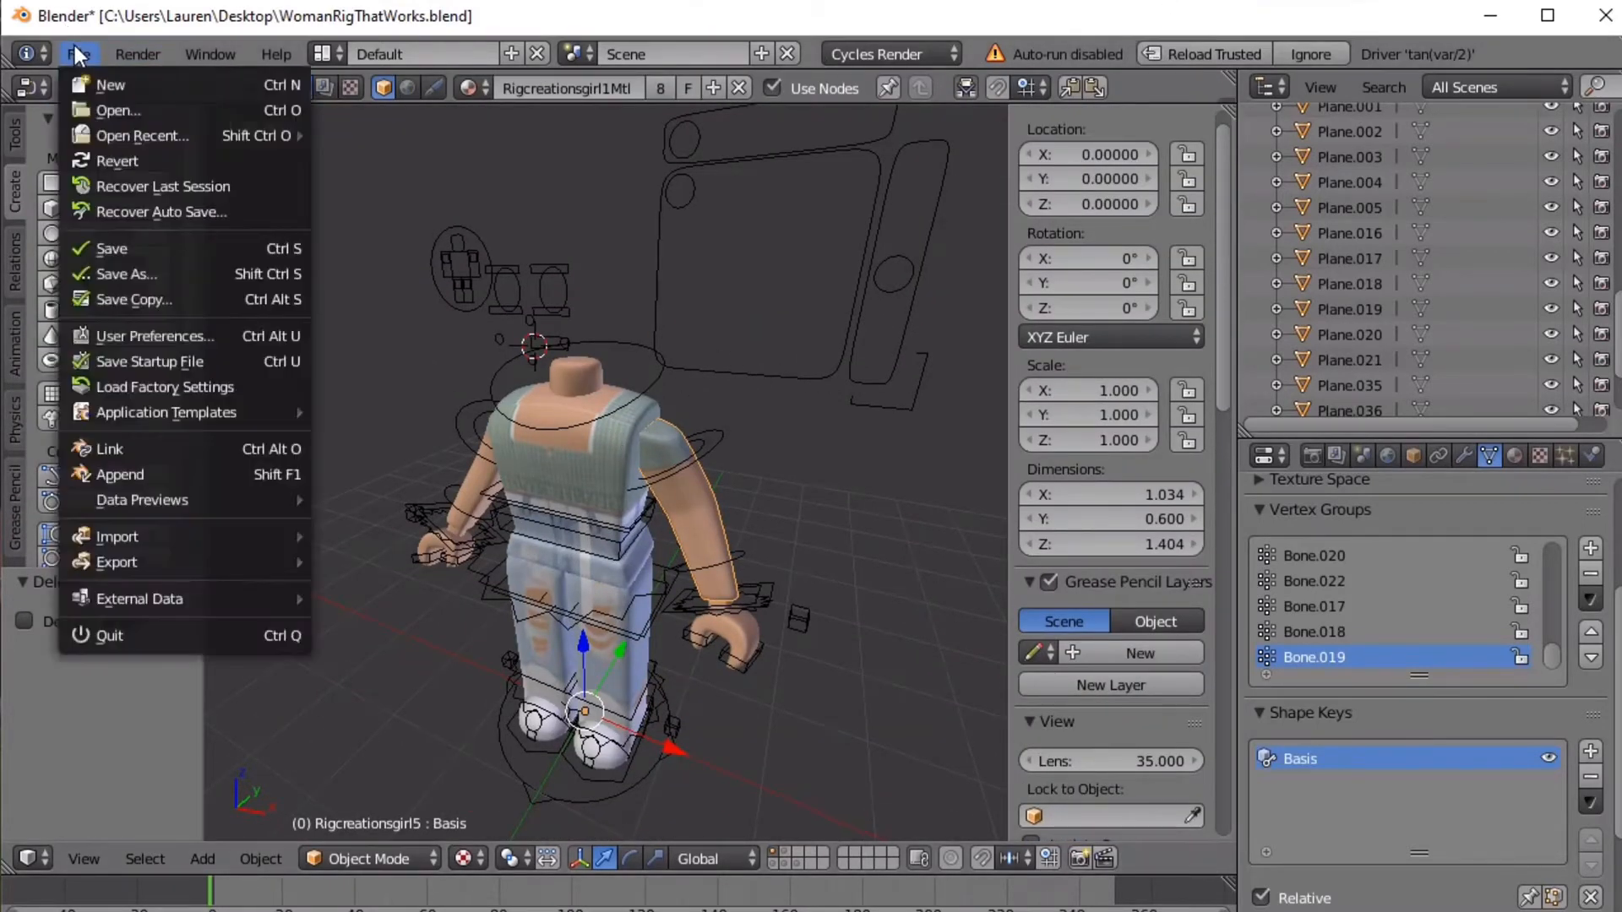
mouse_move(145, 534)
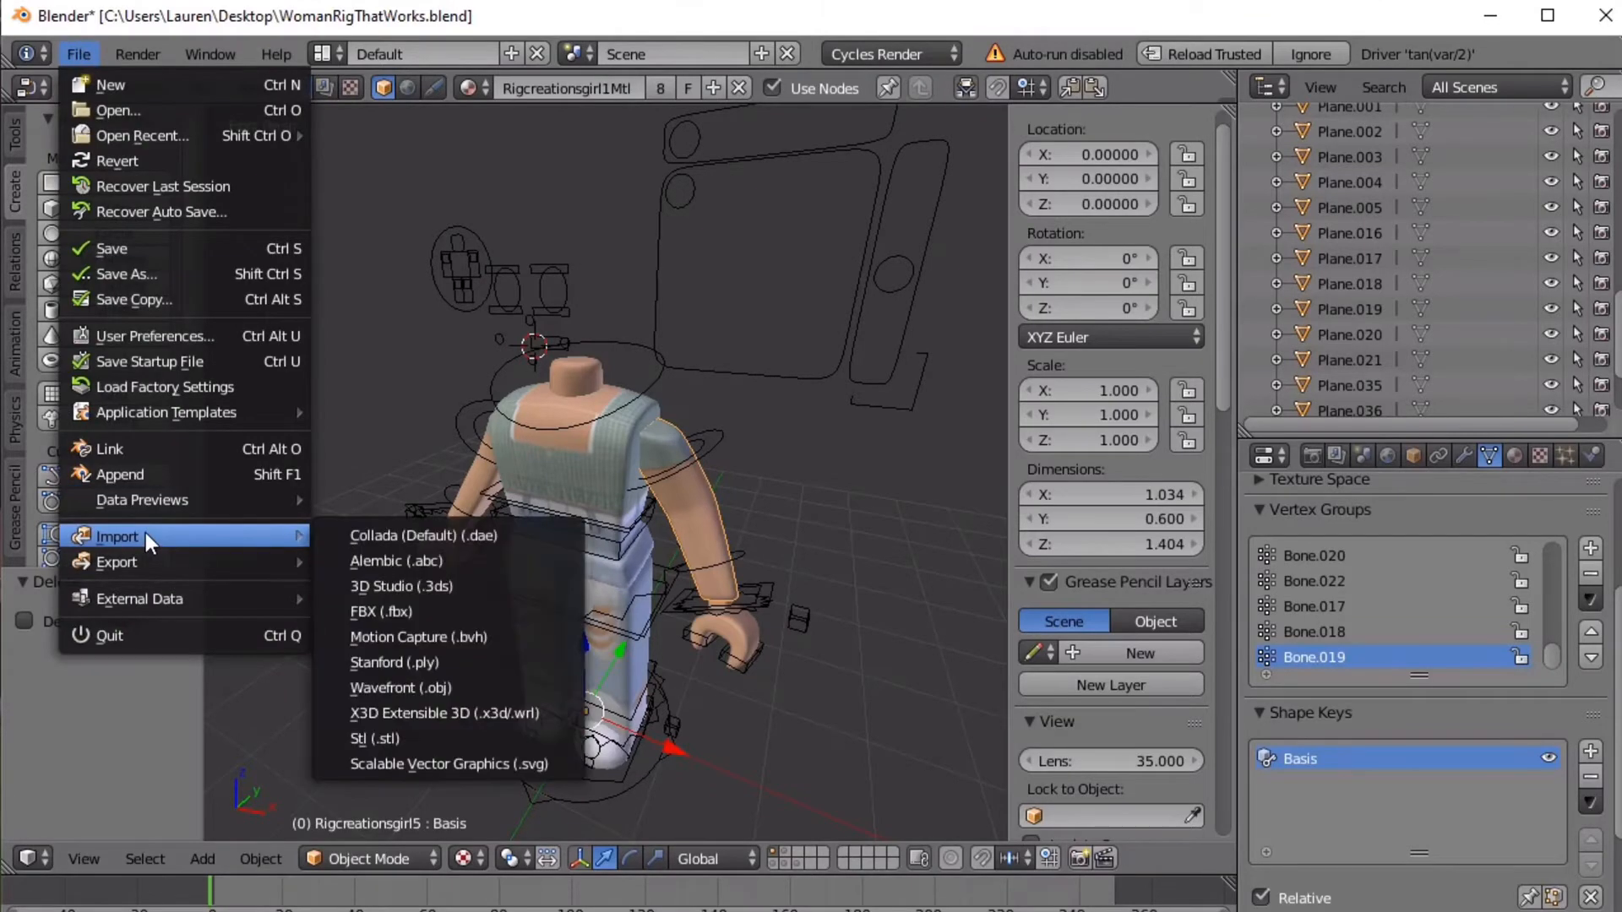
click(466, 687)
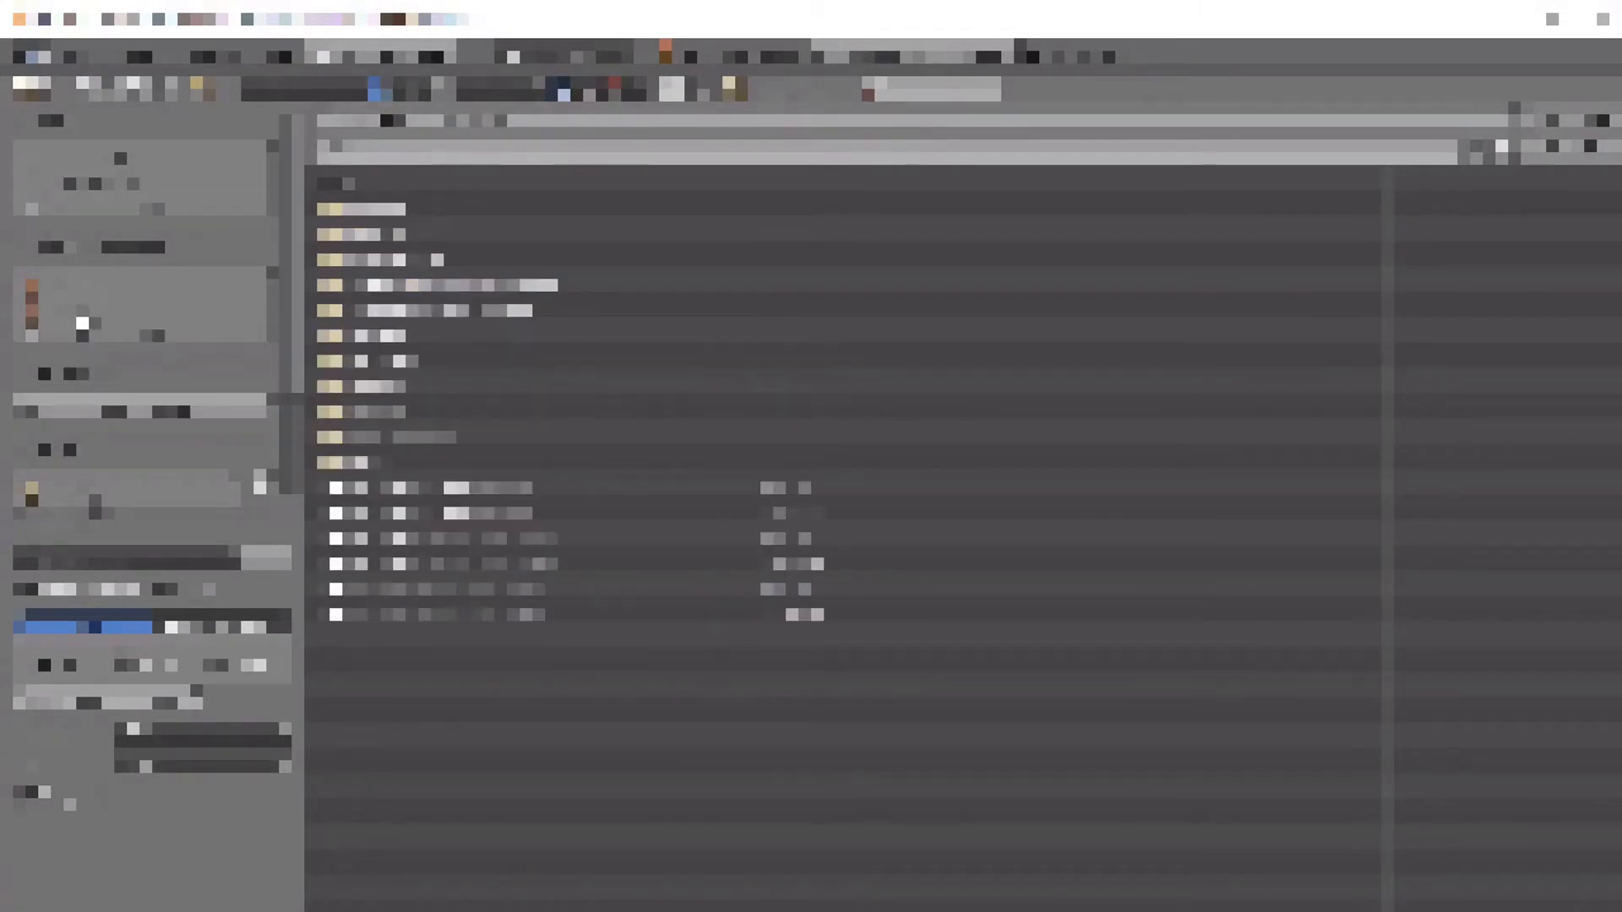
click(94, 494)
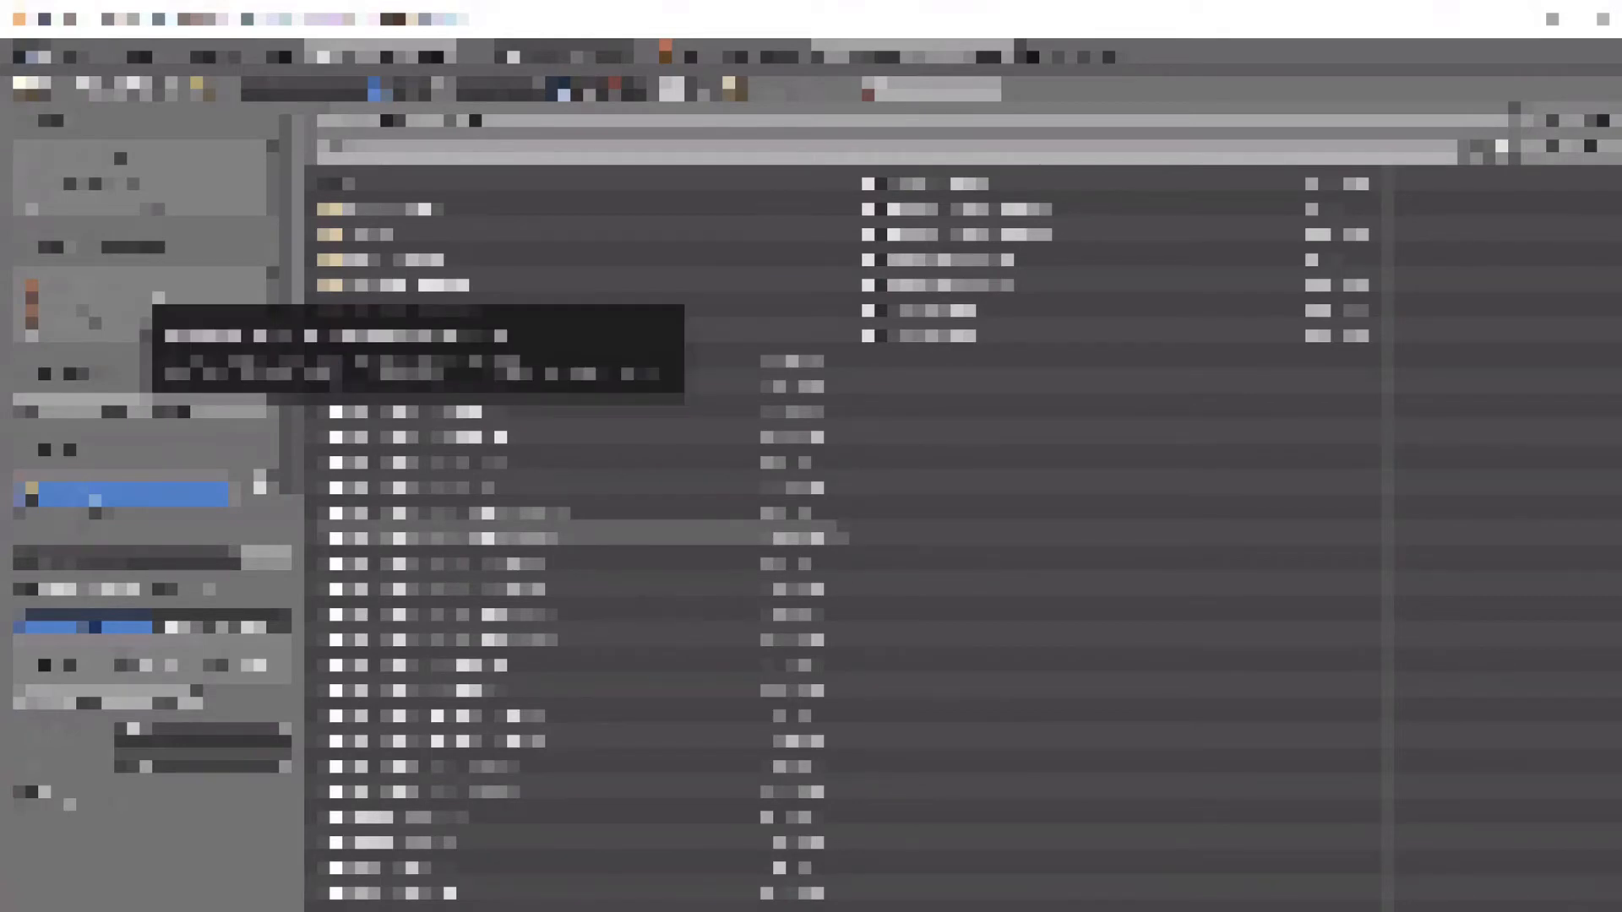
click(158, 297)
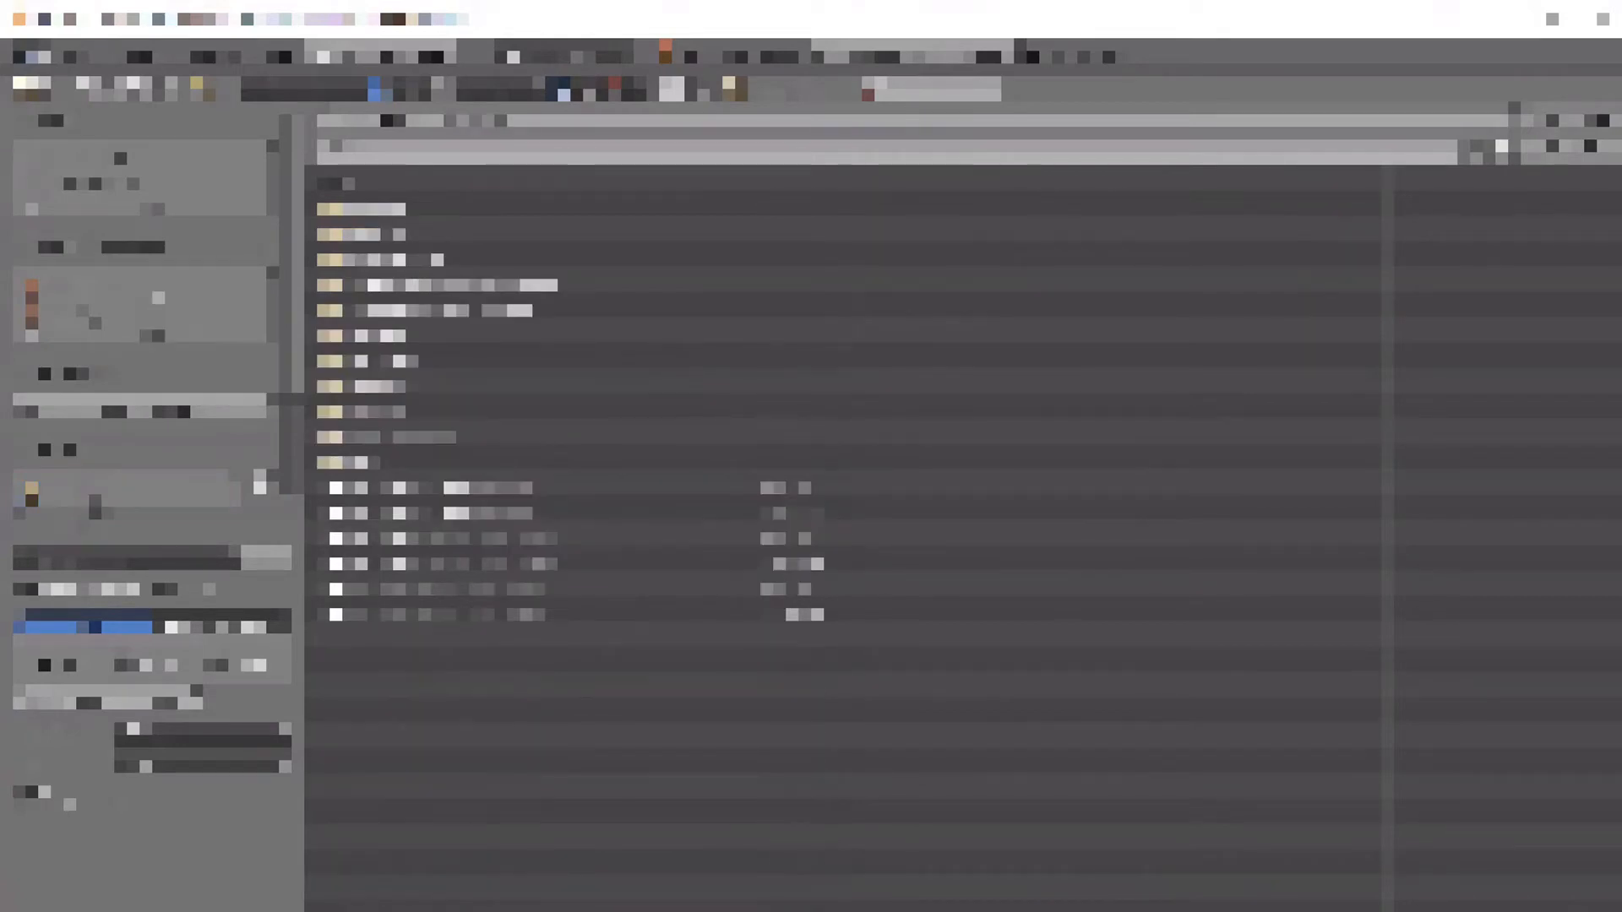
click(498, 615)
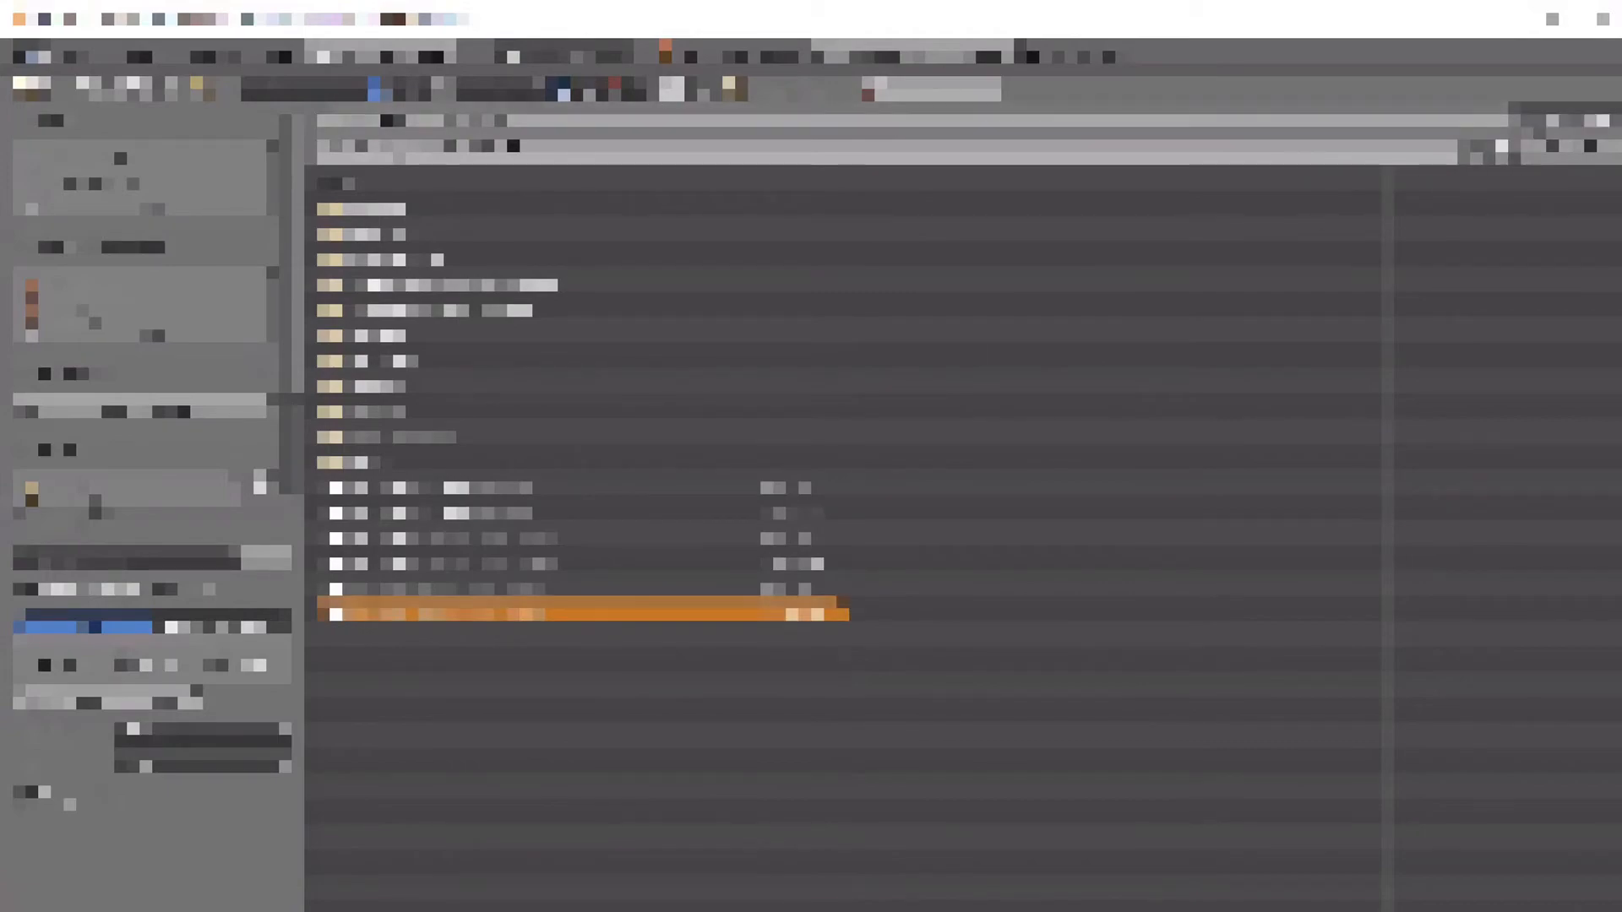
click(1539, 118)
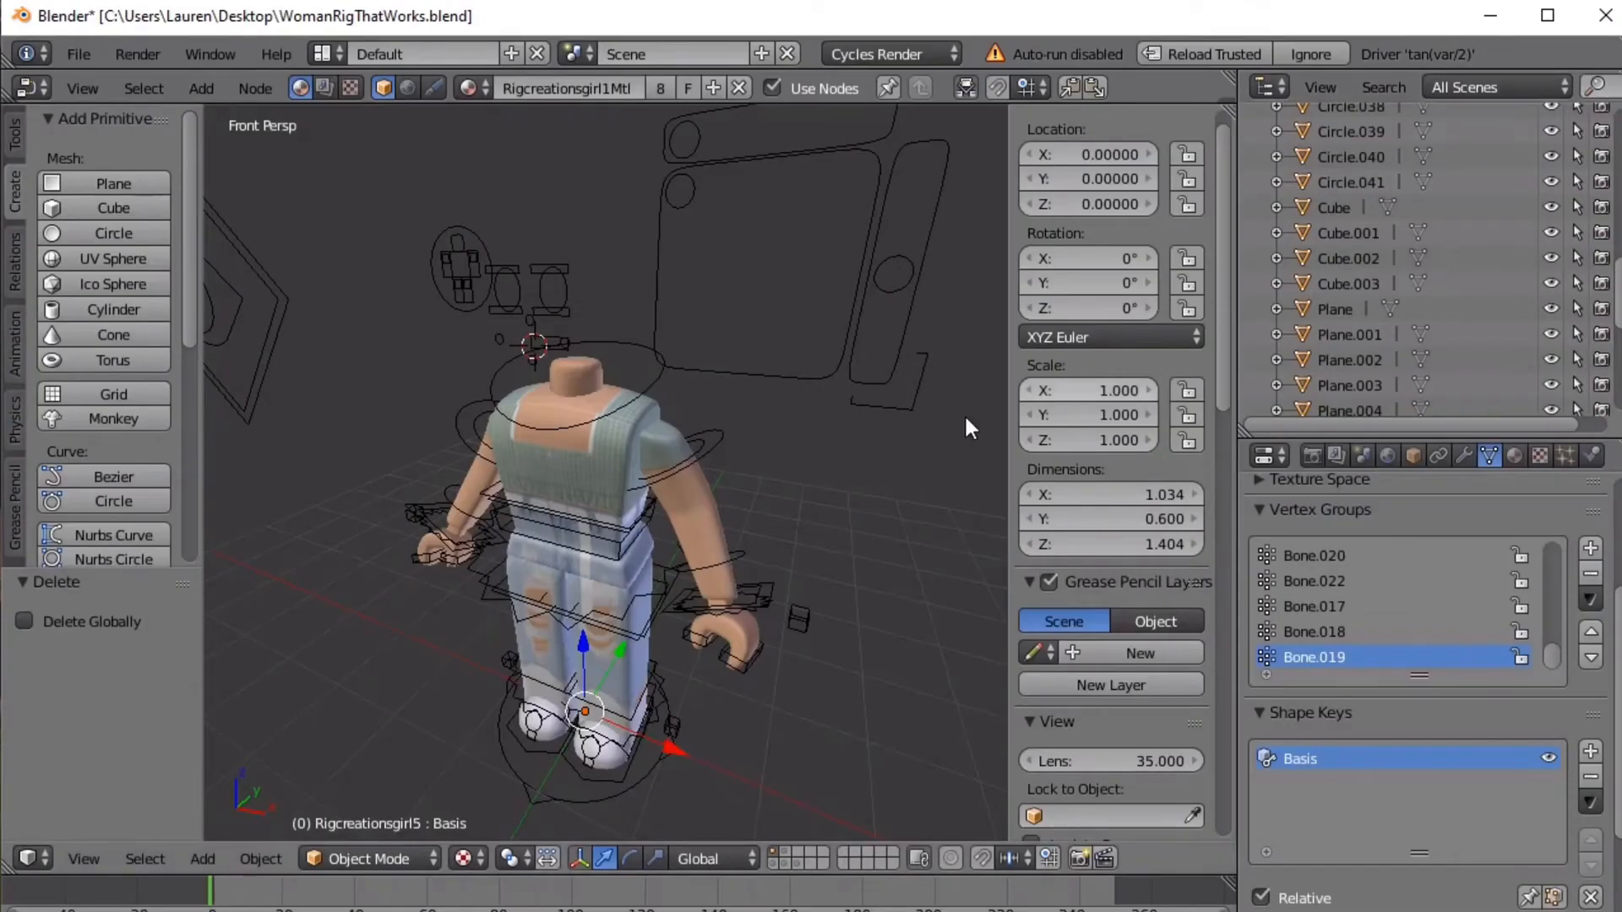
Delete the imported avatar's torso and its left arm, leaving the rig behind it untouched
click(925, 412)
key(shift+f)
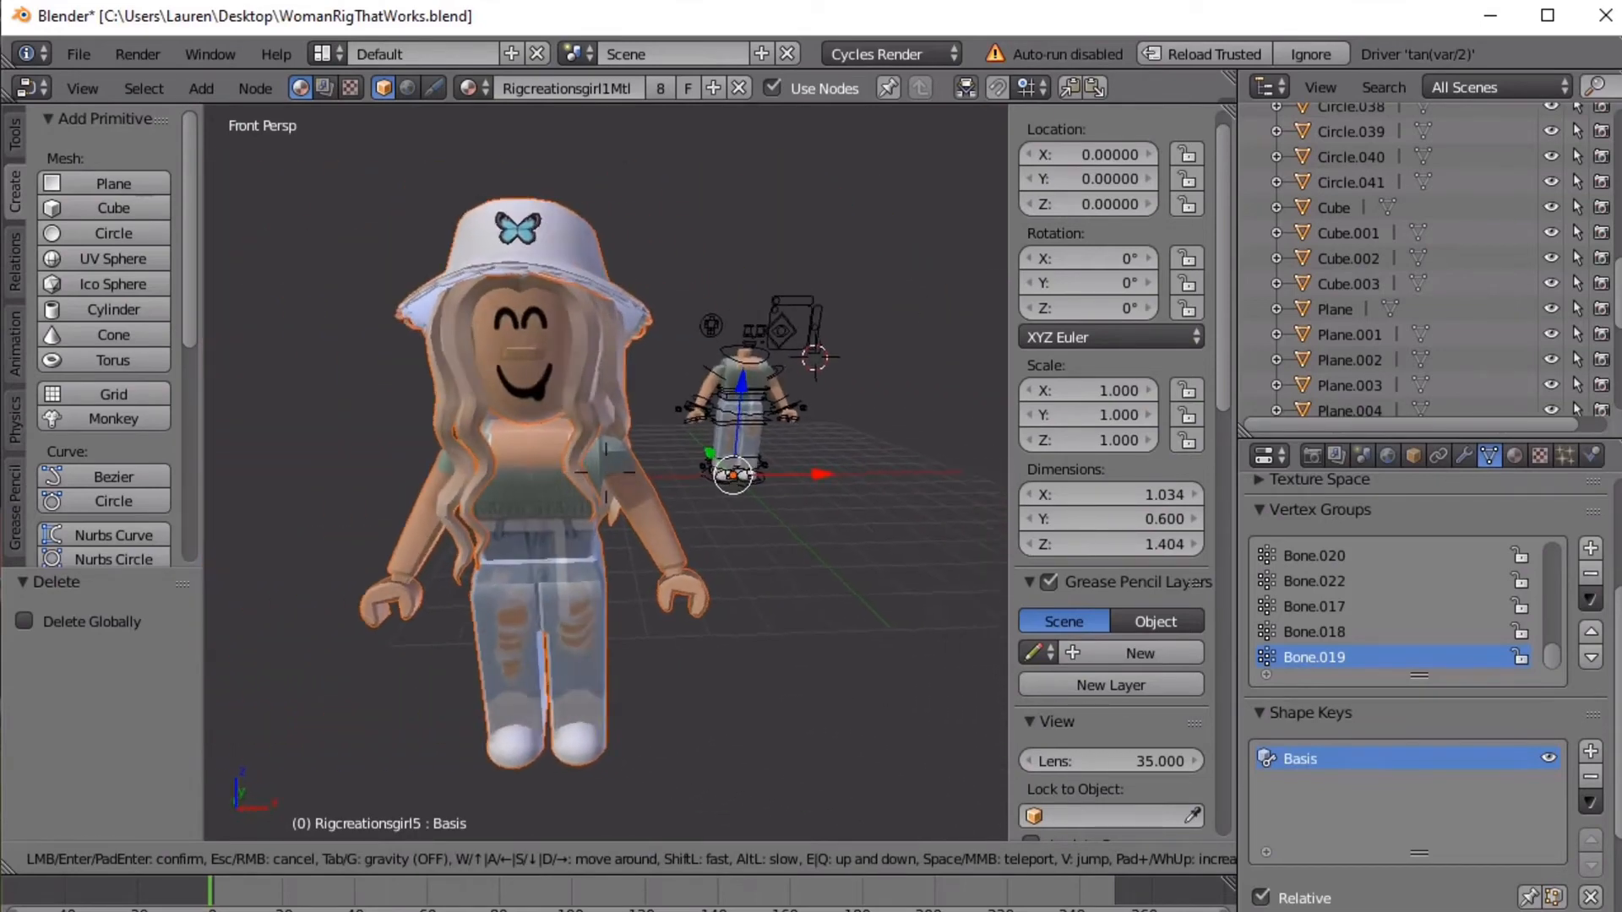
click(602, 483)
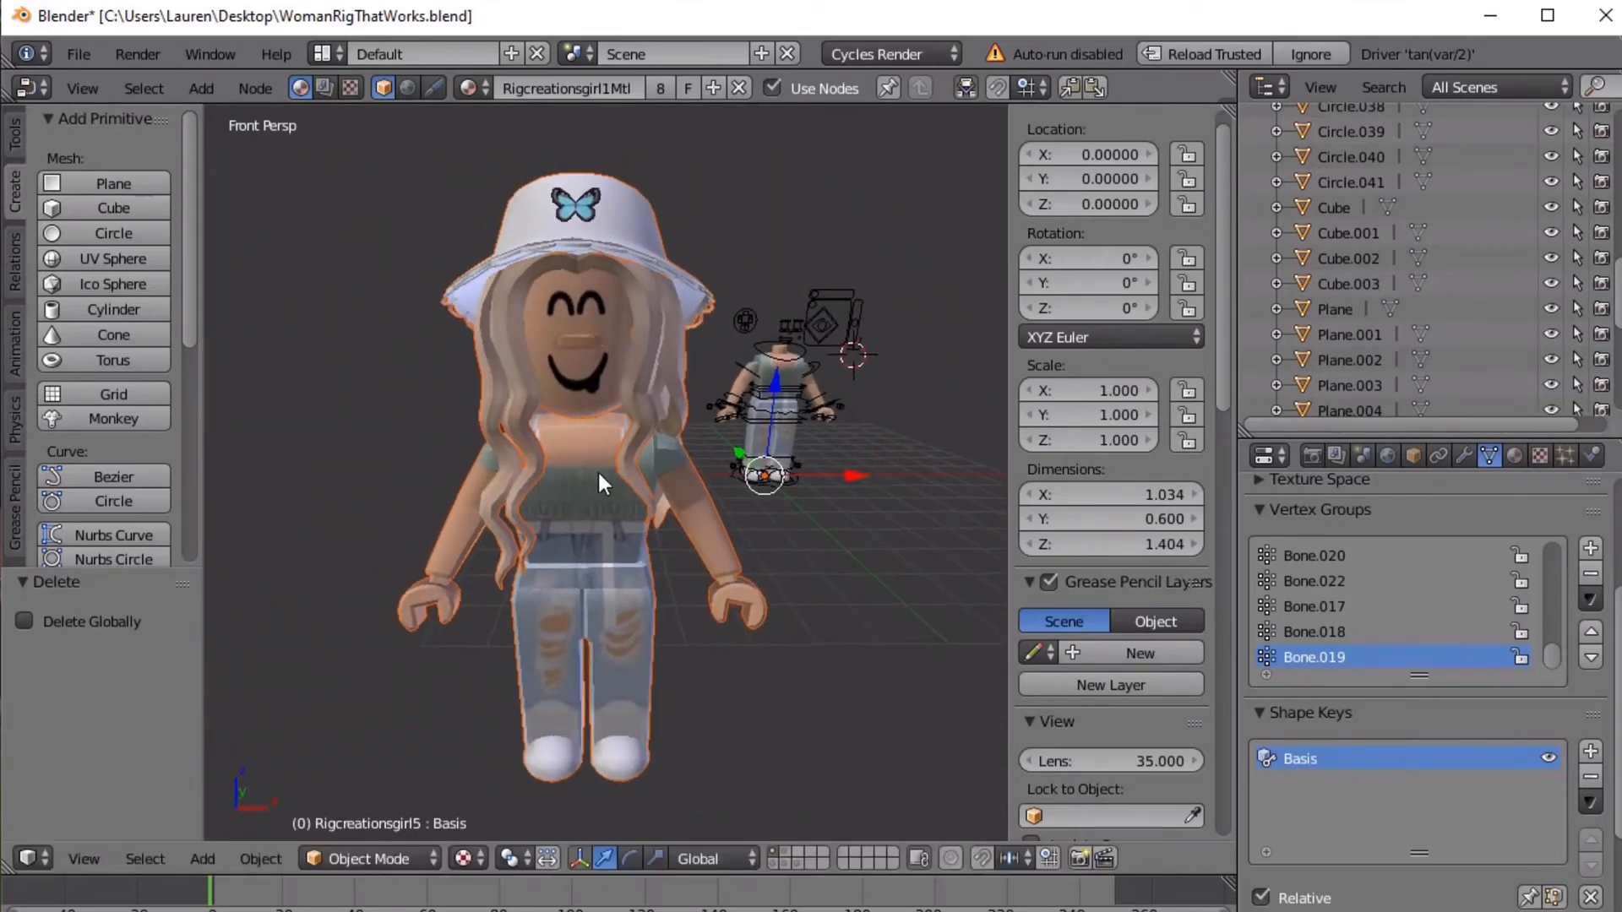
right_click(586, 474)
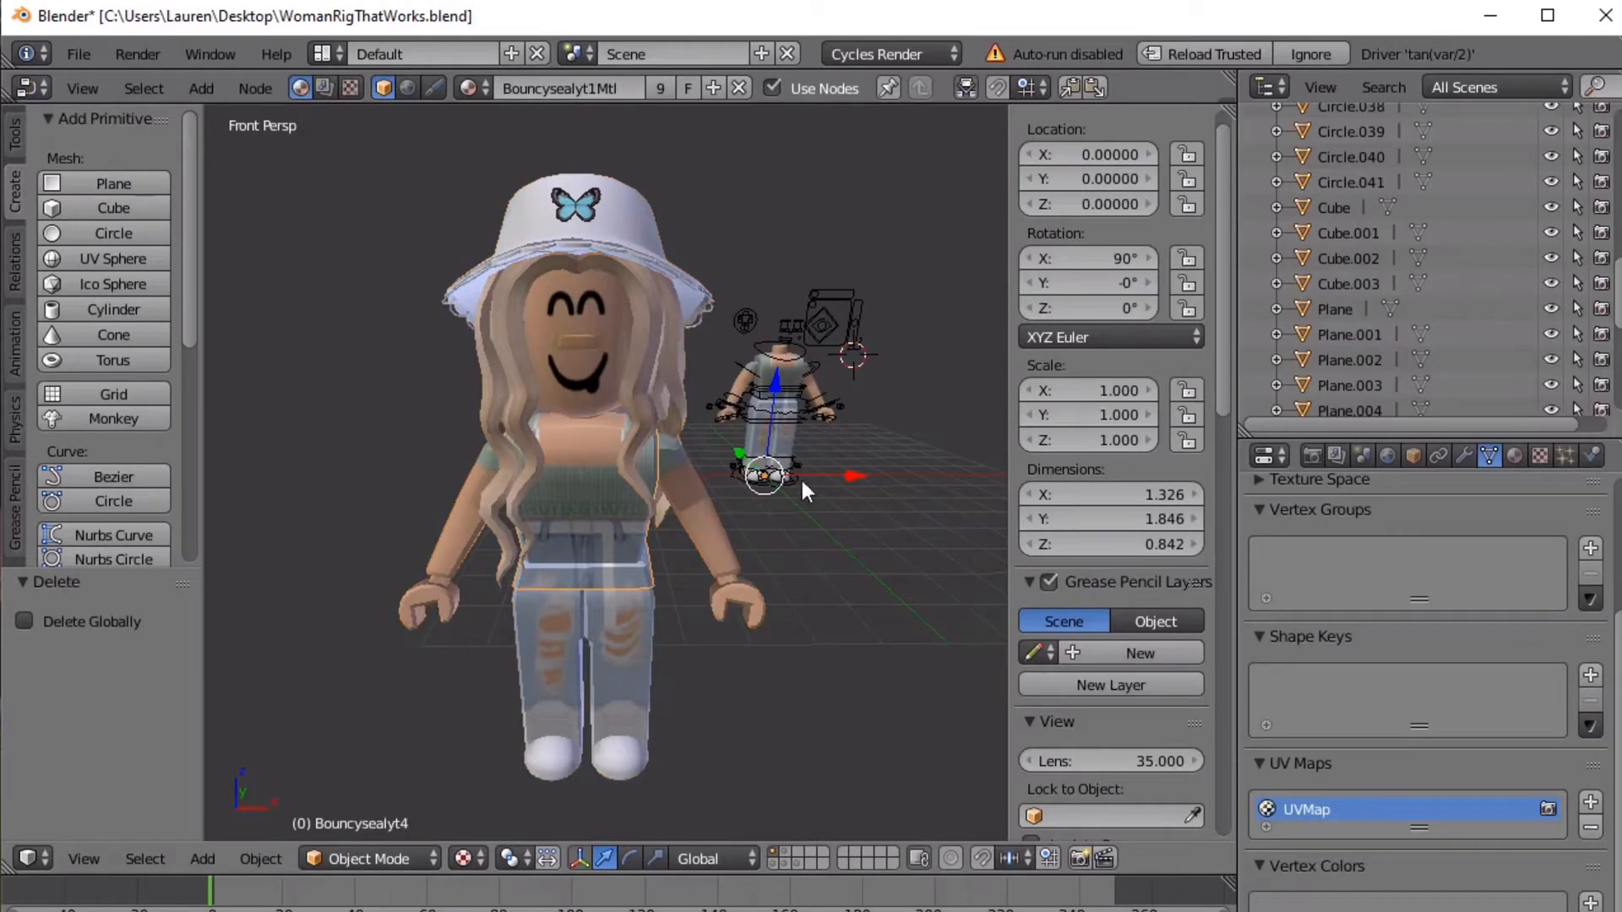
key(x)
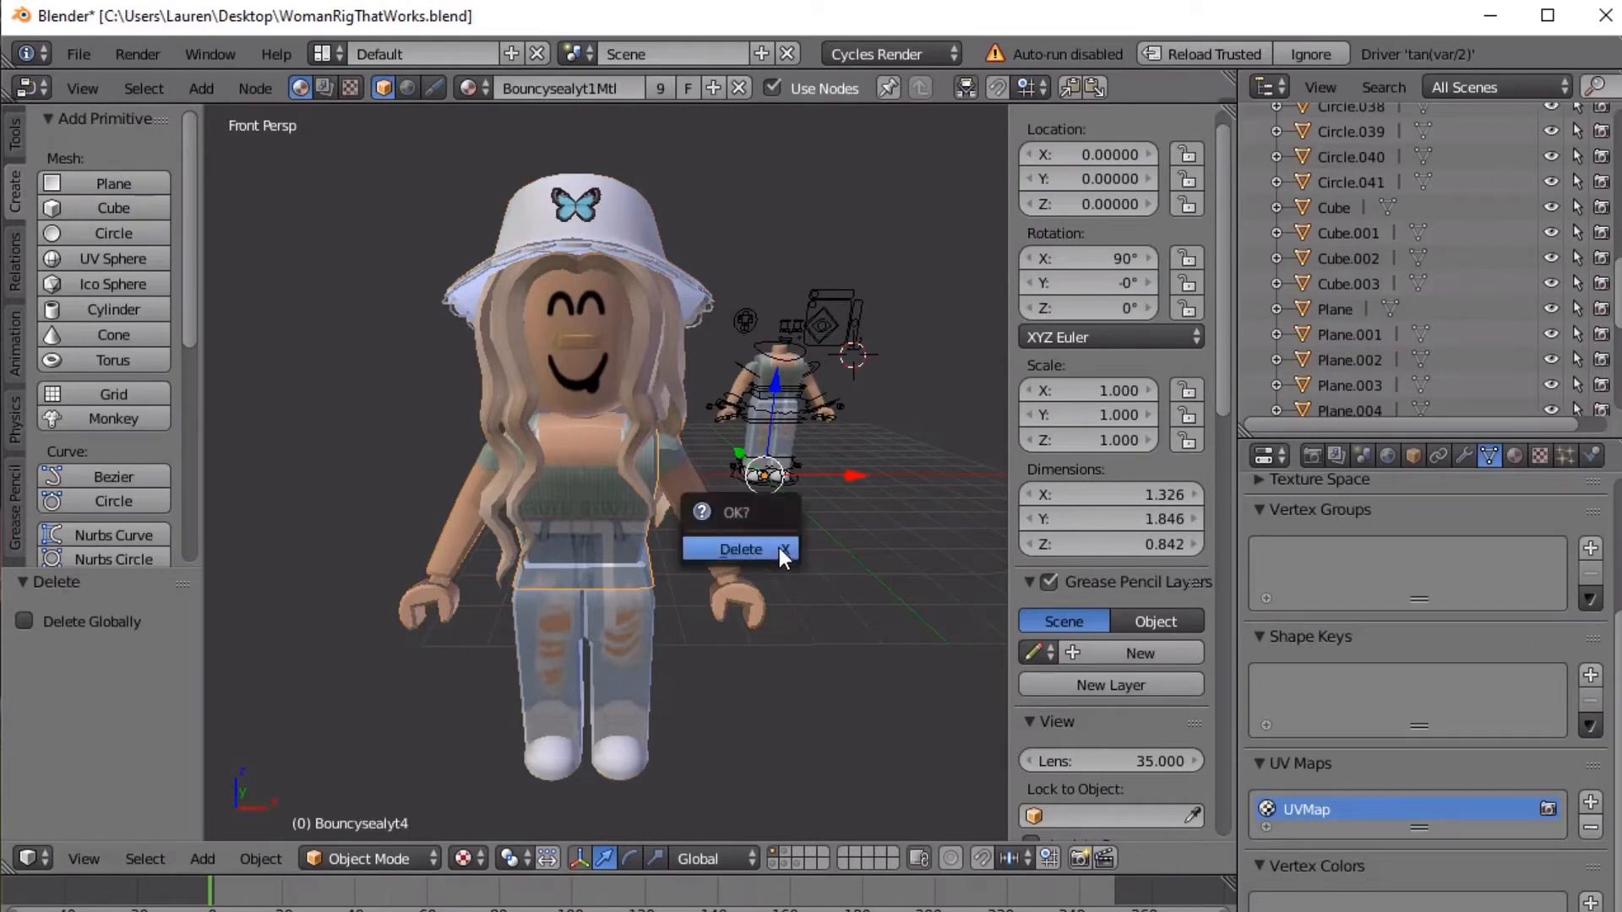
click(735, 551)
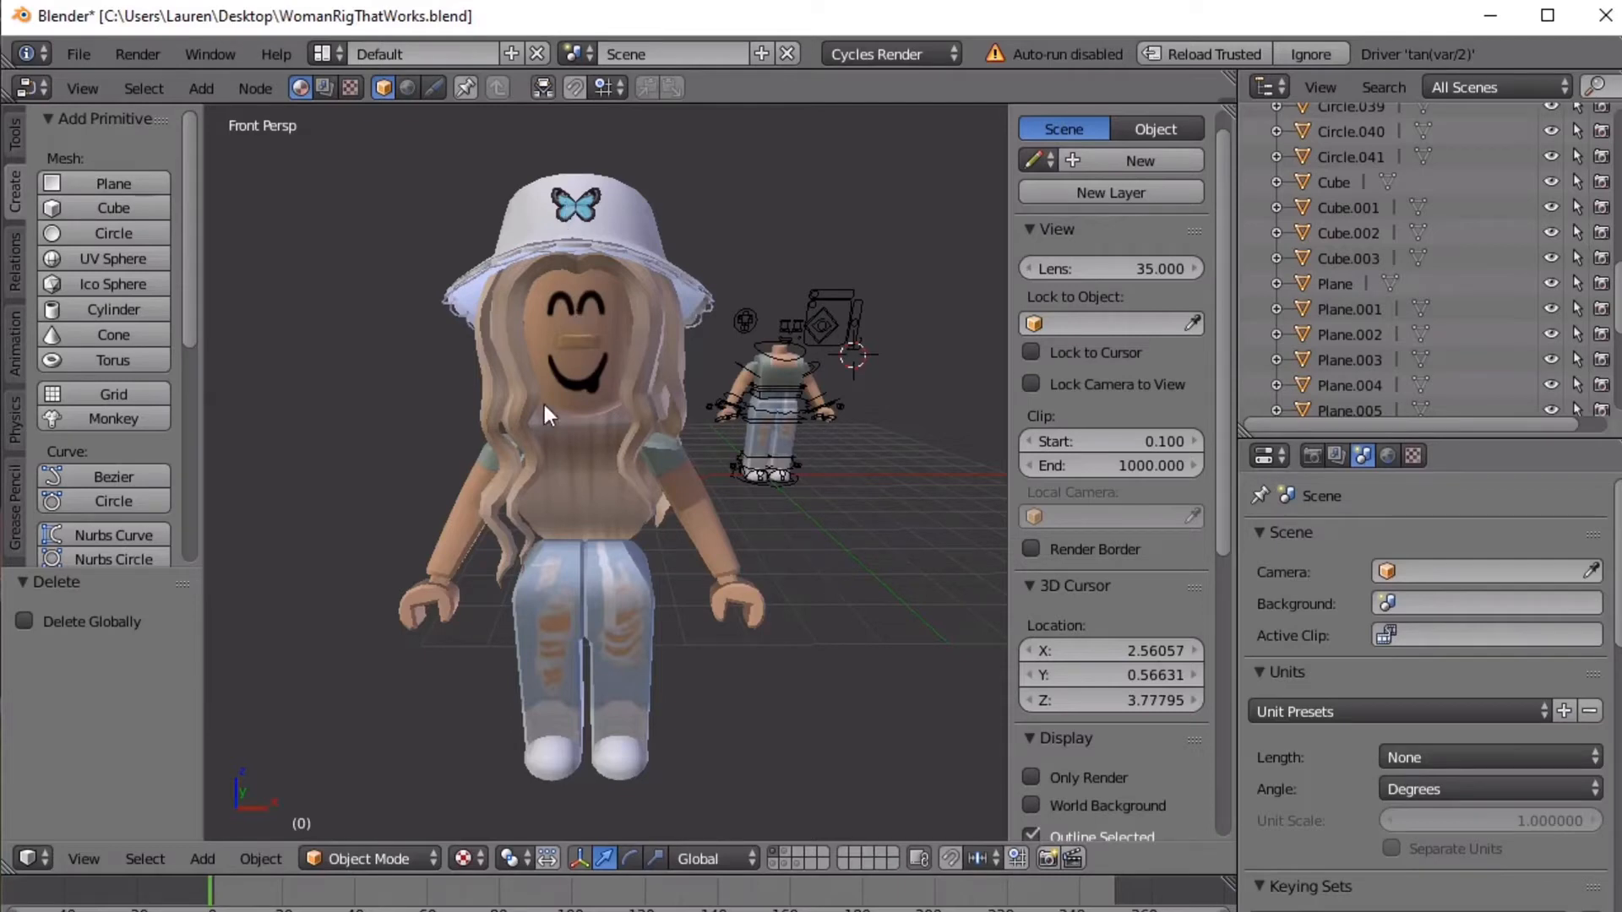
right_click(698, 505)
key(x)
click(682, 505)
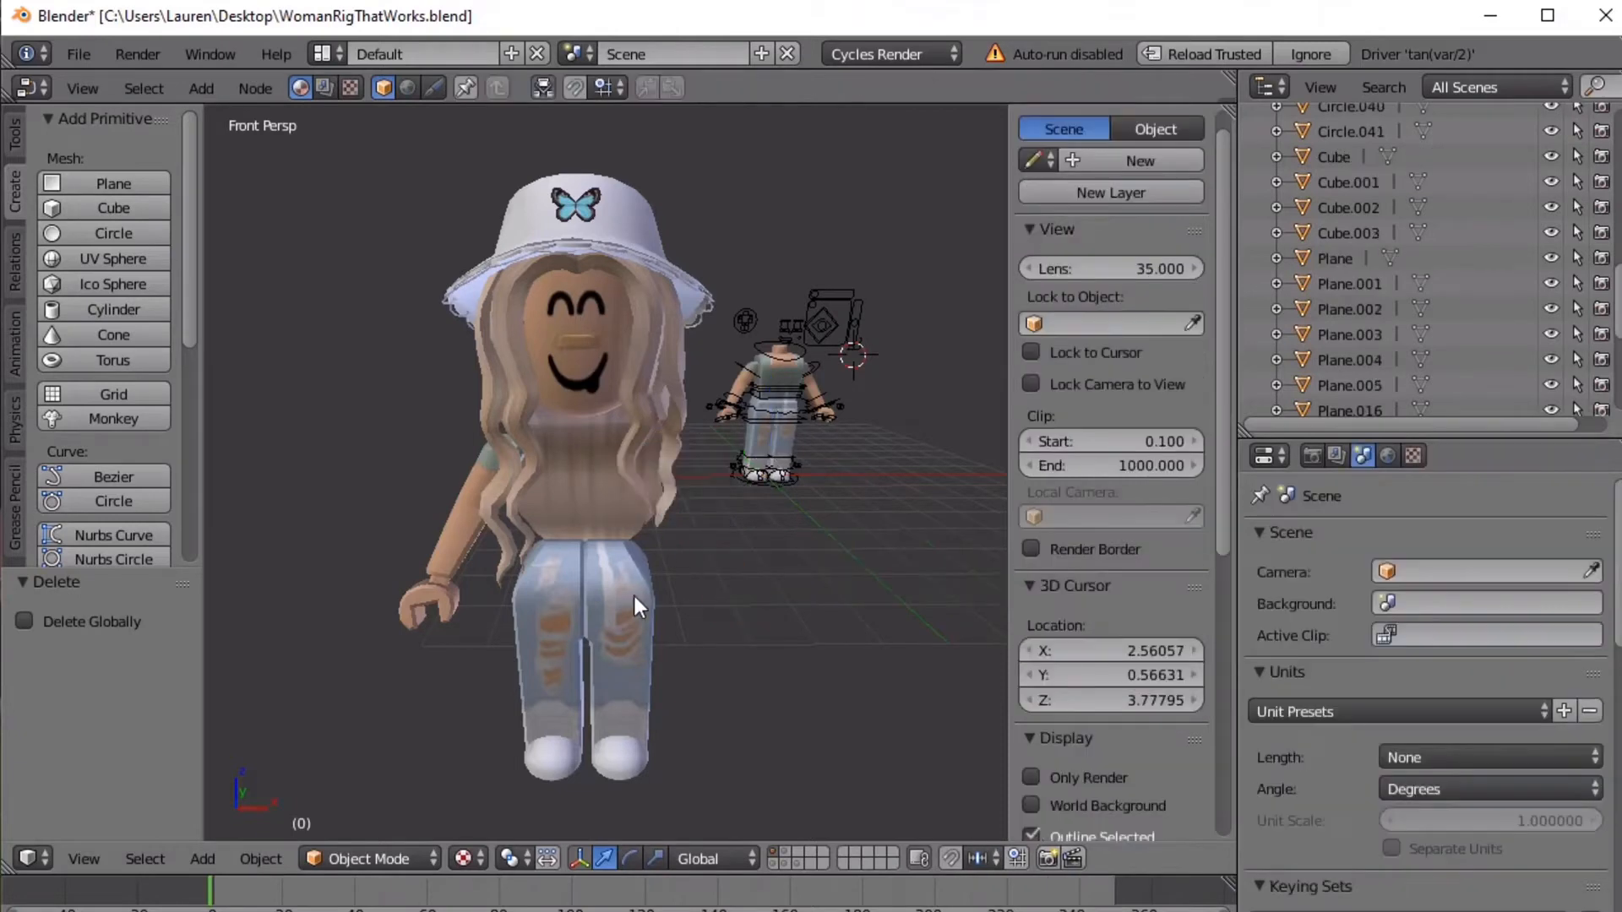
Delete both legs and the remaining arm of the imported avatar
right_click(622, 607)
key(x)
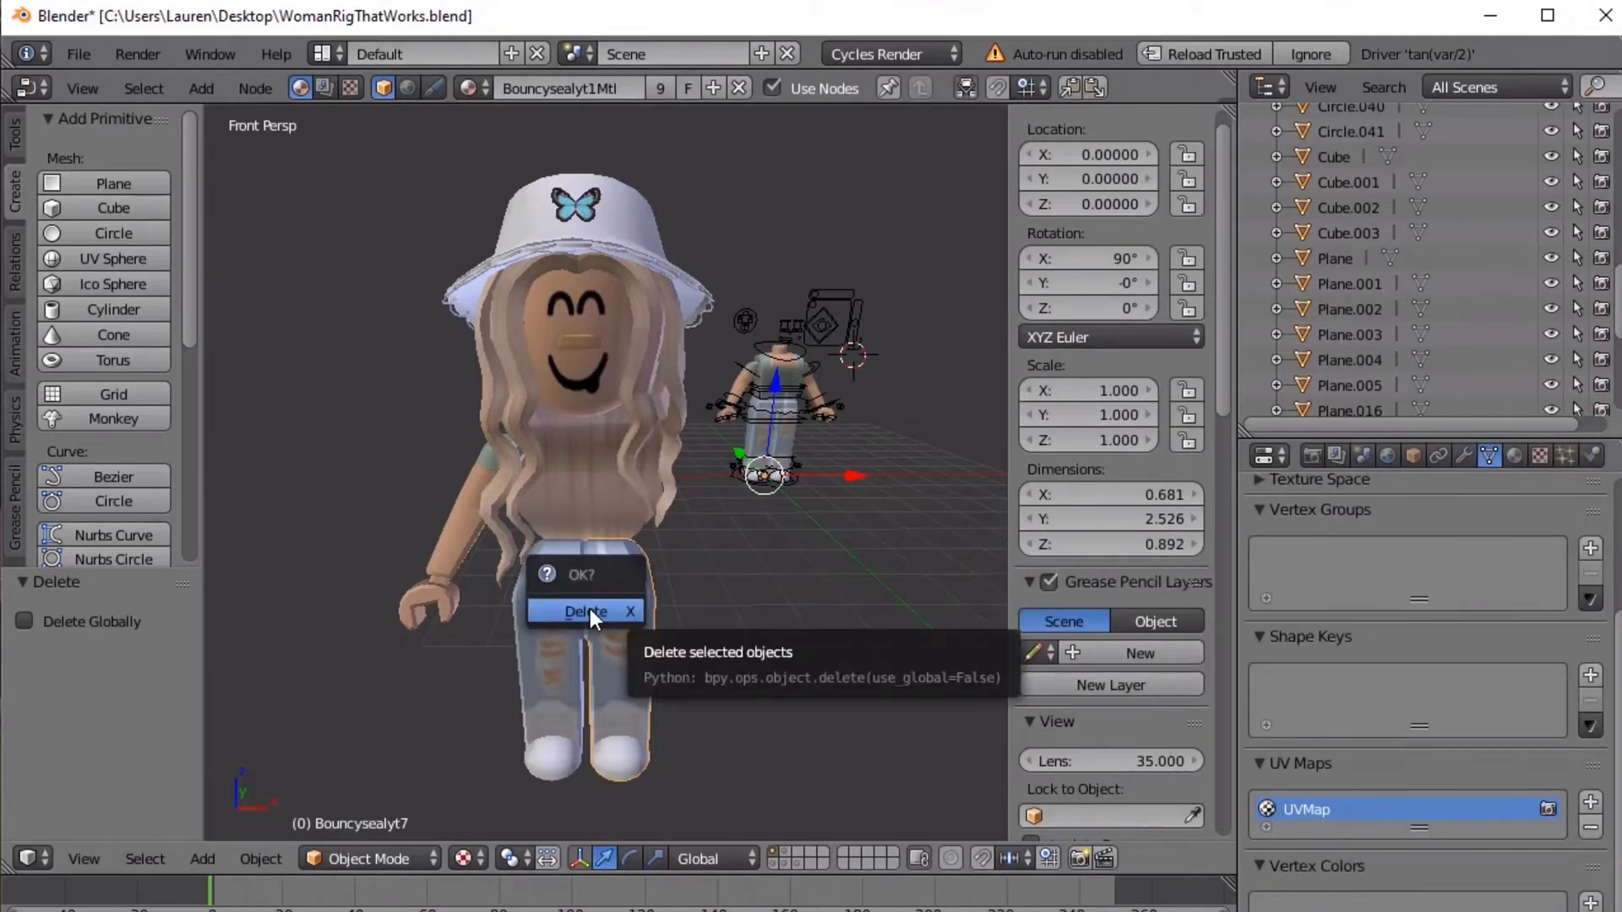
click(588, 611)
right_click(561, 642)
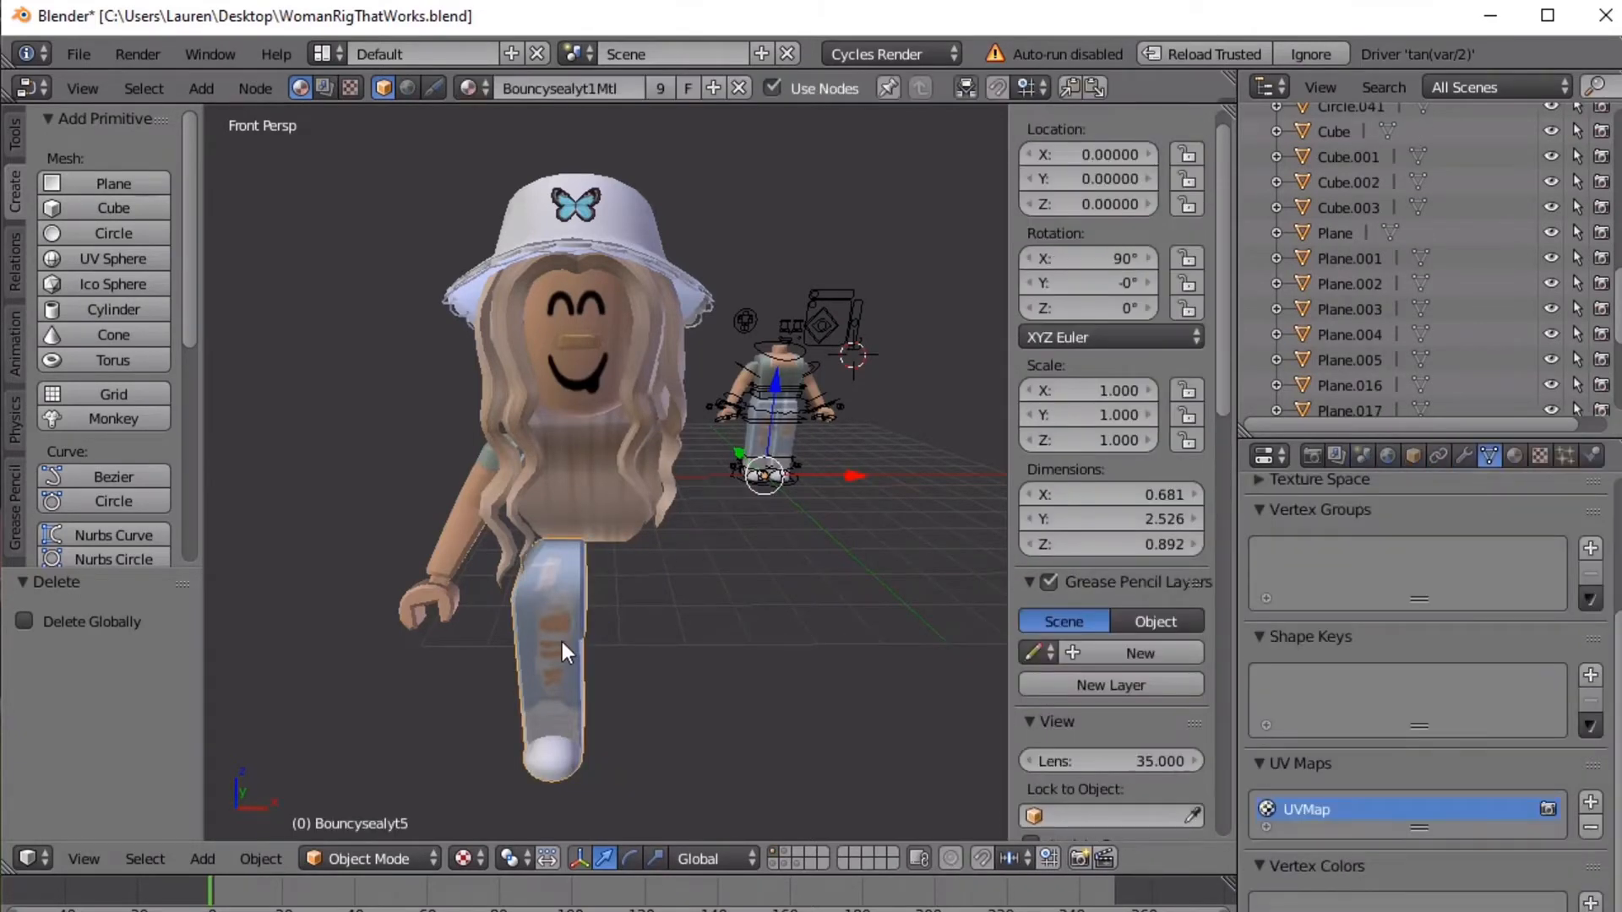
key(x)
click(531, 642)
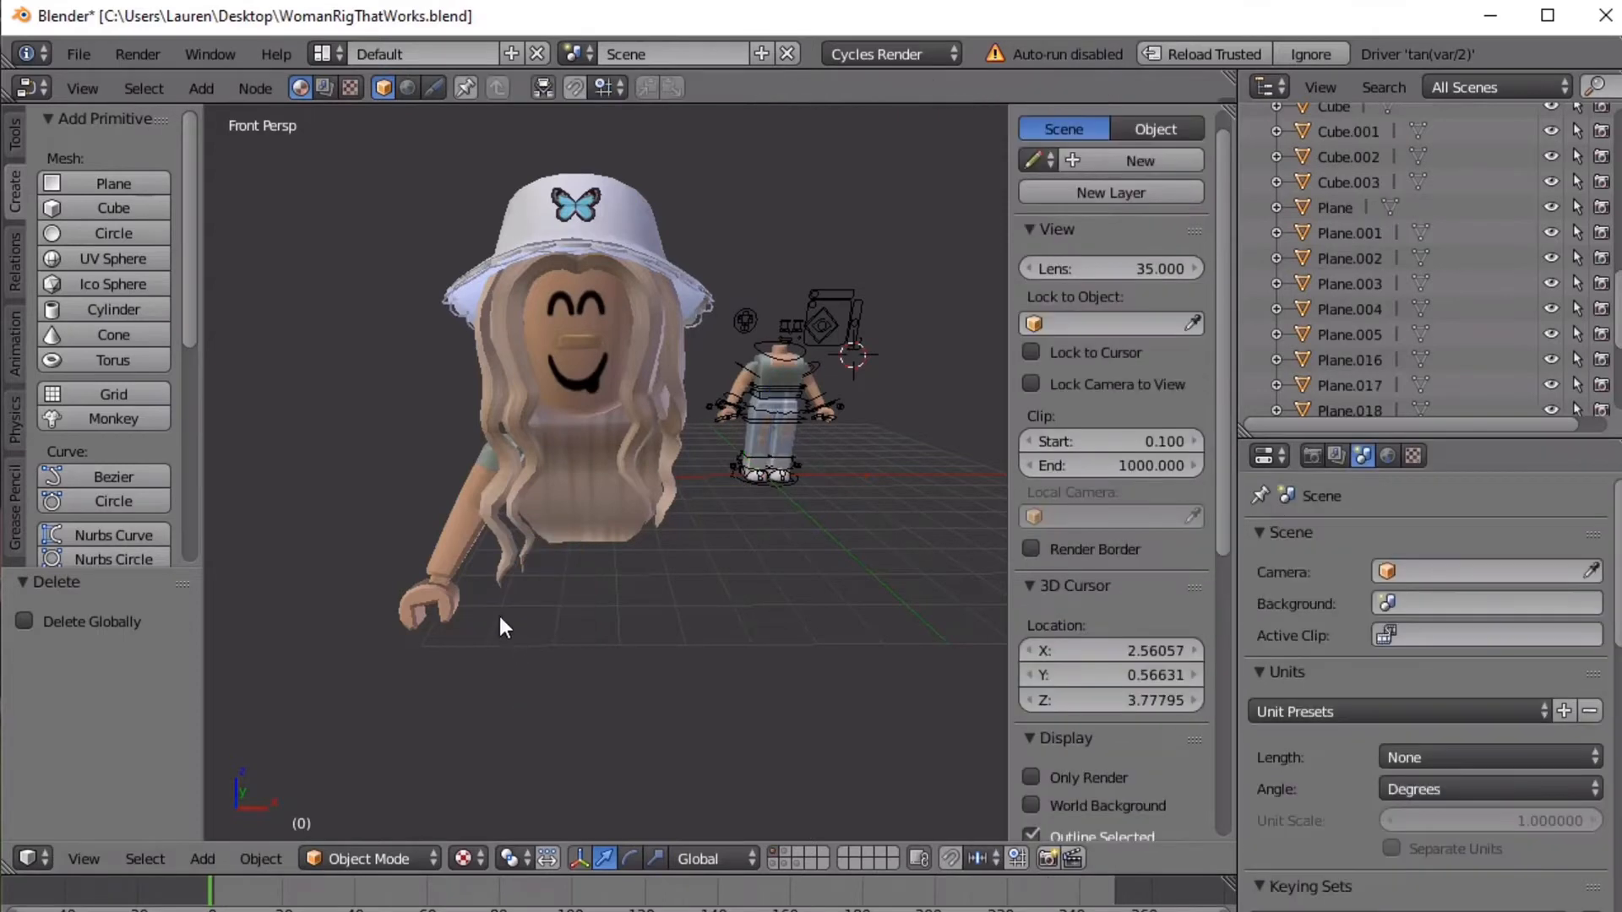
right_click(446, 565)
key(x)
click(428, 559)
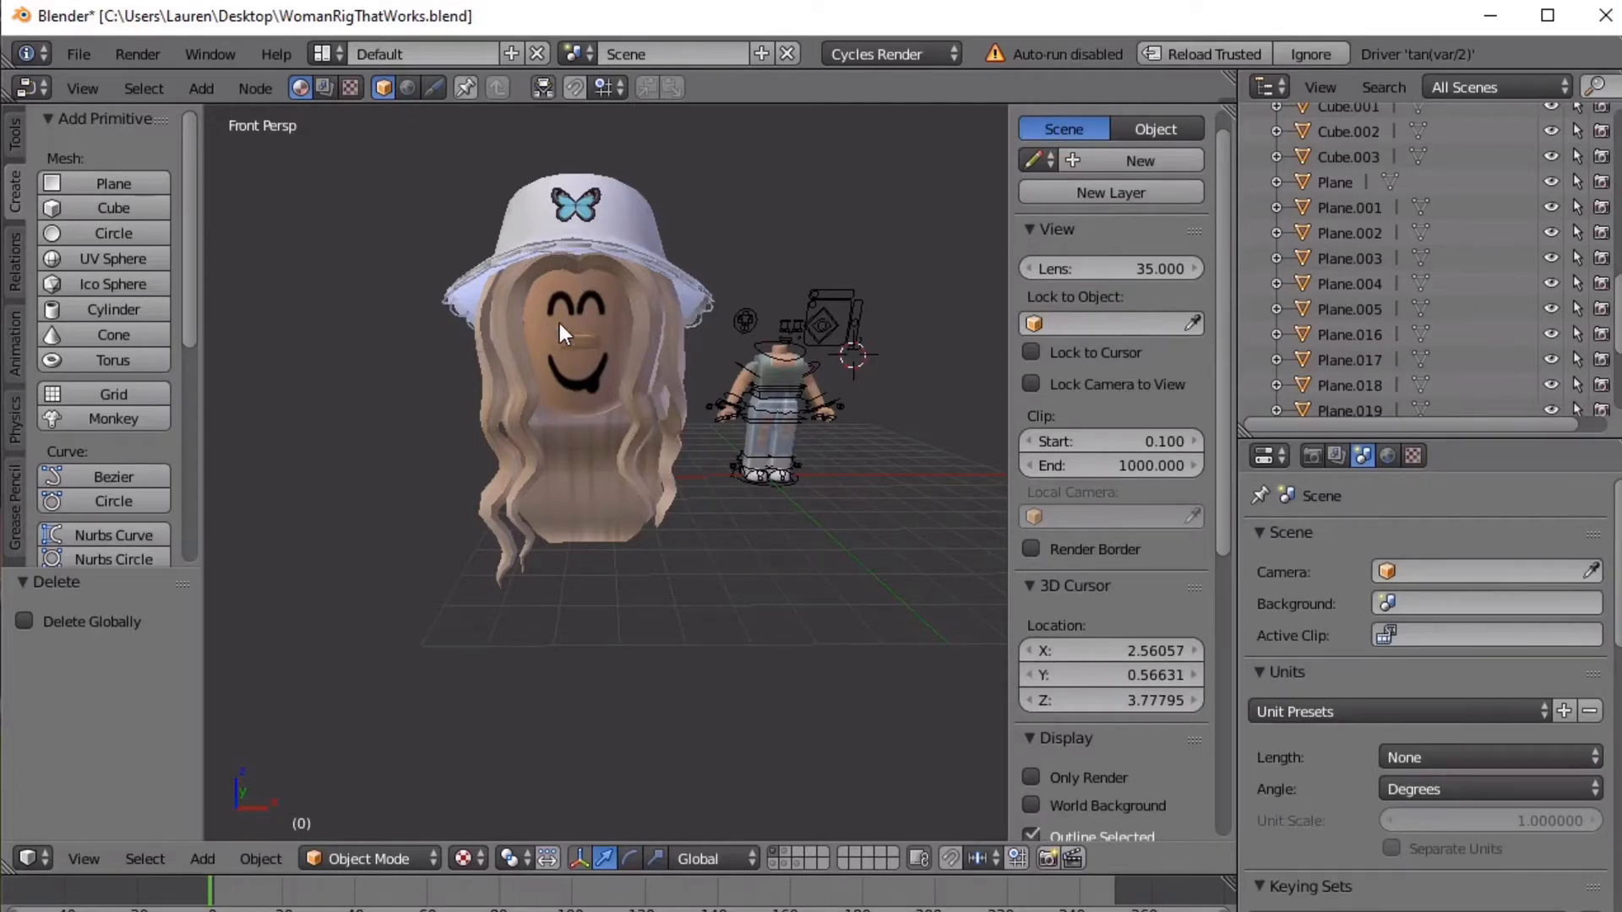
Select the avatar's hat, hair, small face piece and head, with the head active, and join them into one object
right_click(570, 375)
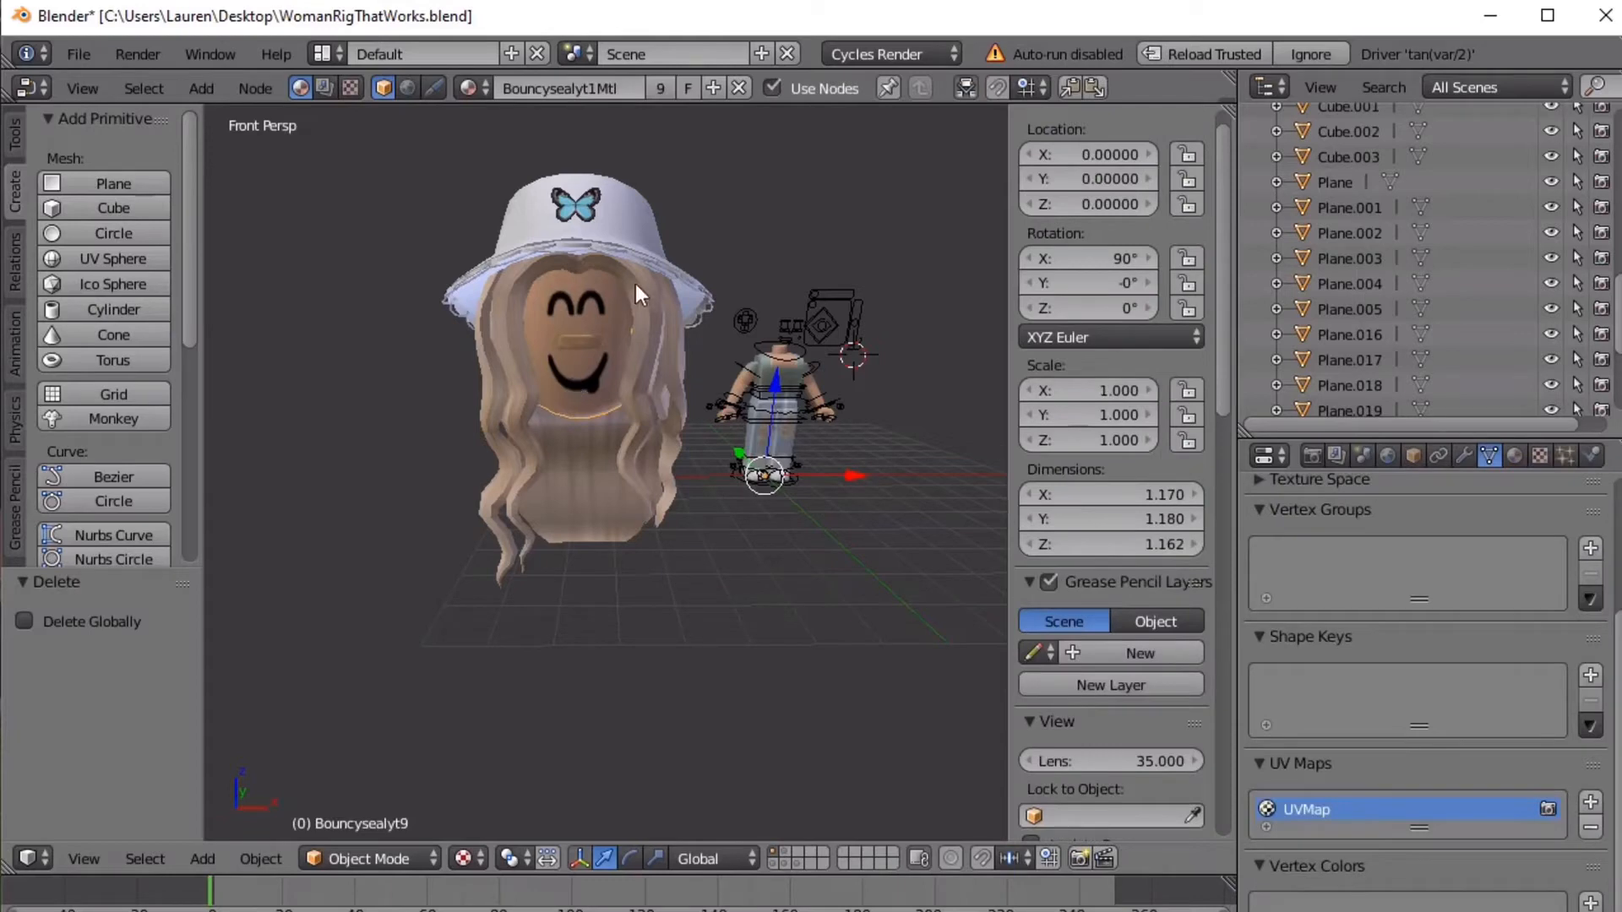
right_click(555, 239)
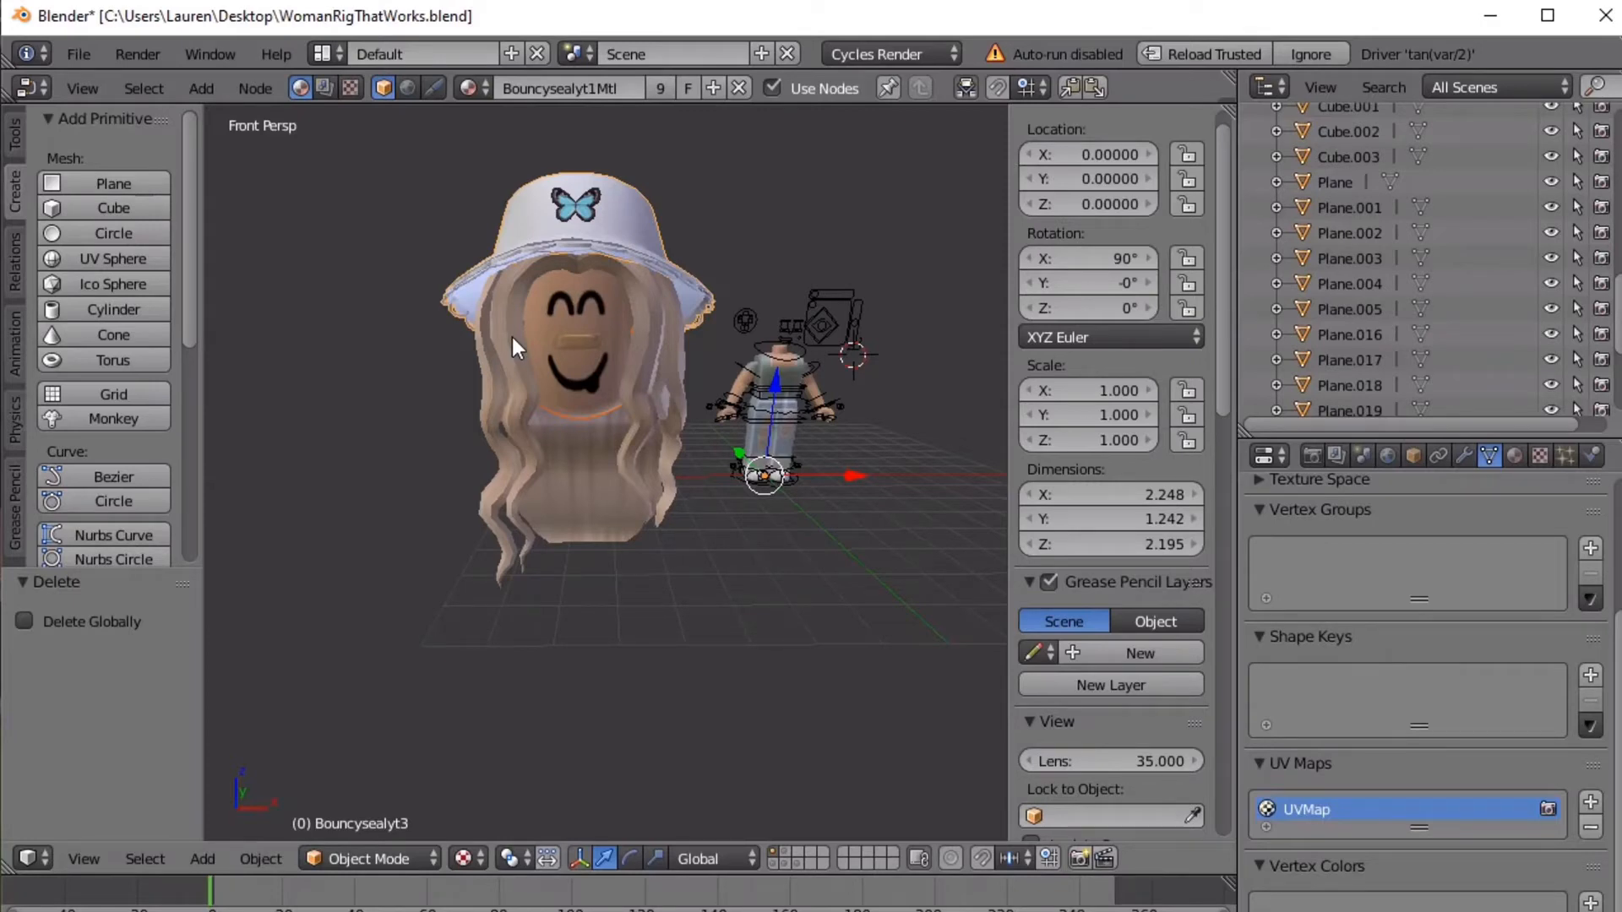
right_click(567, 391)
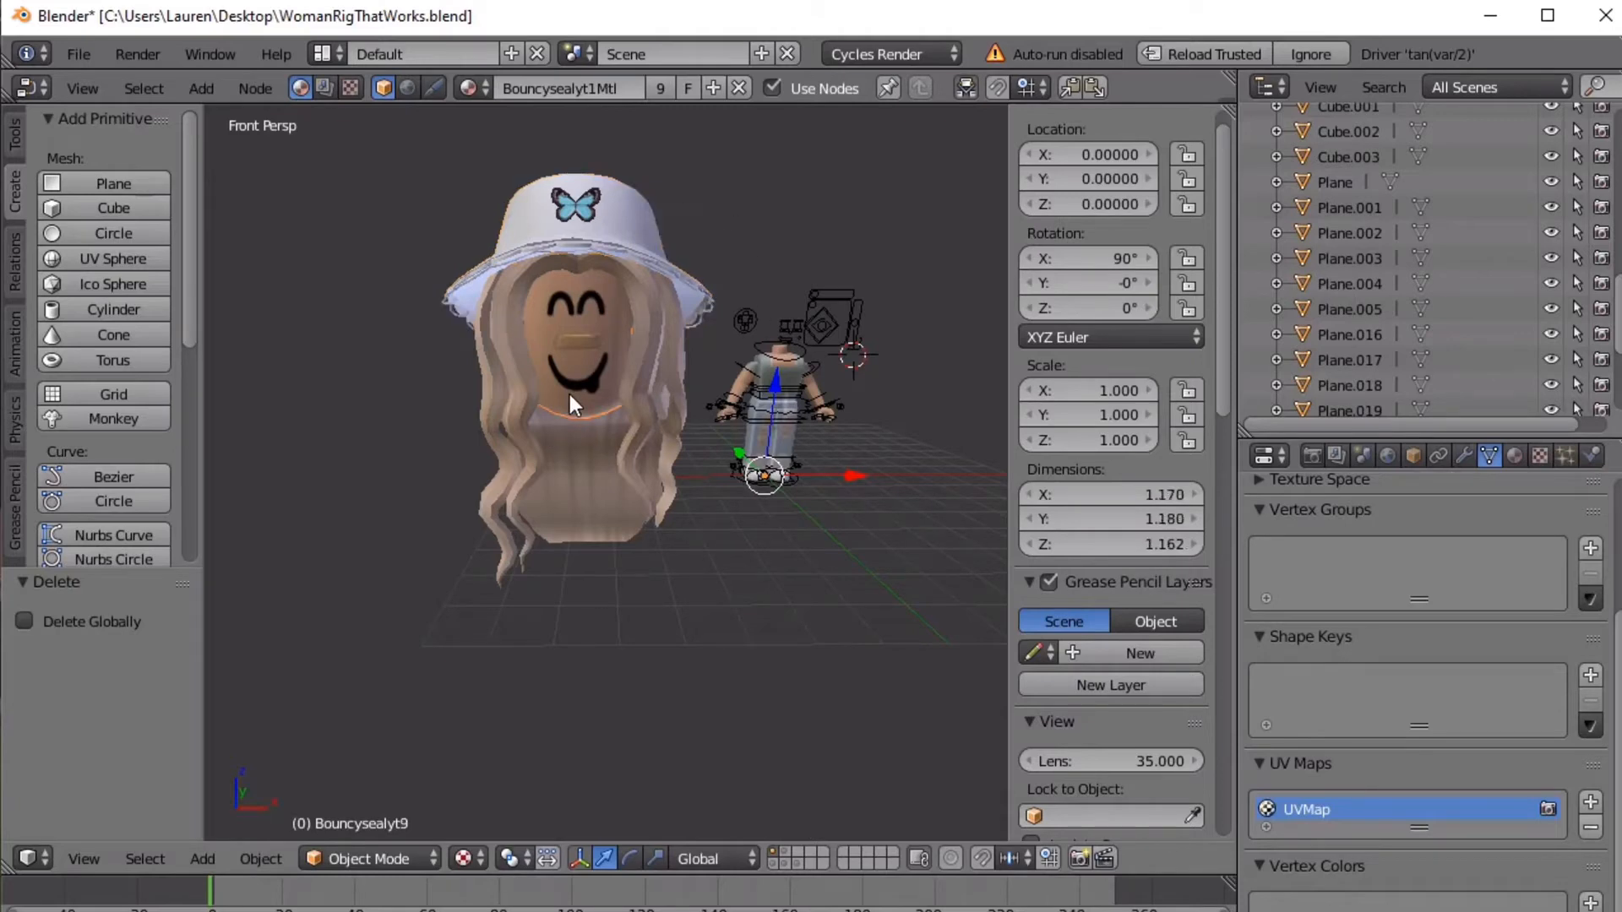
right_click(583, 221)
right_click(517, 328)
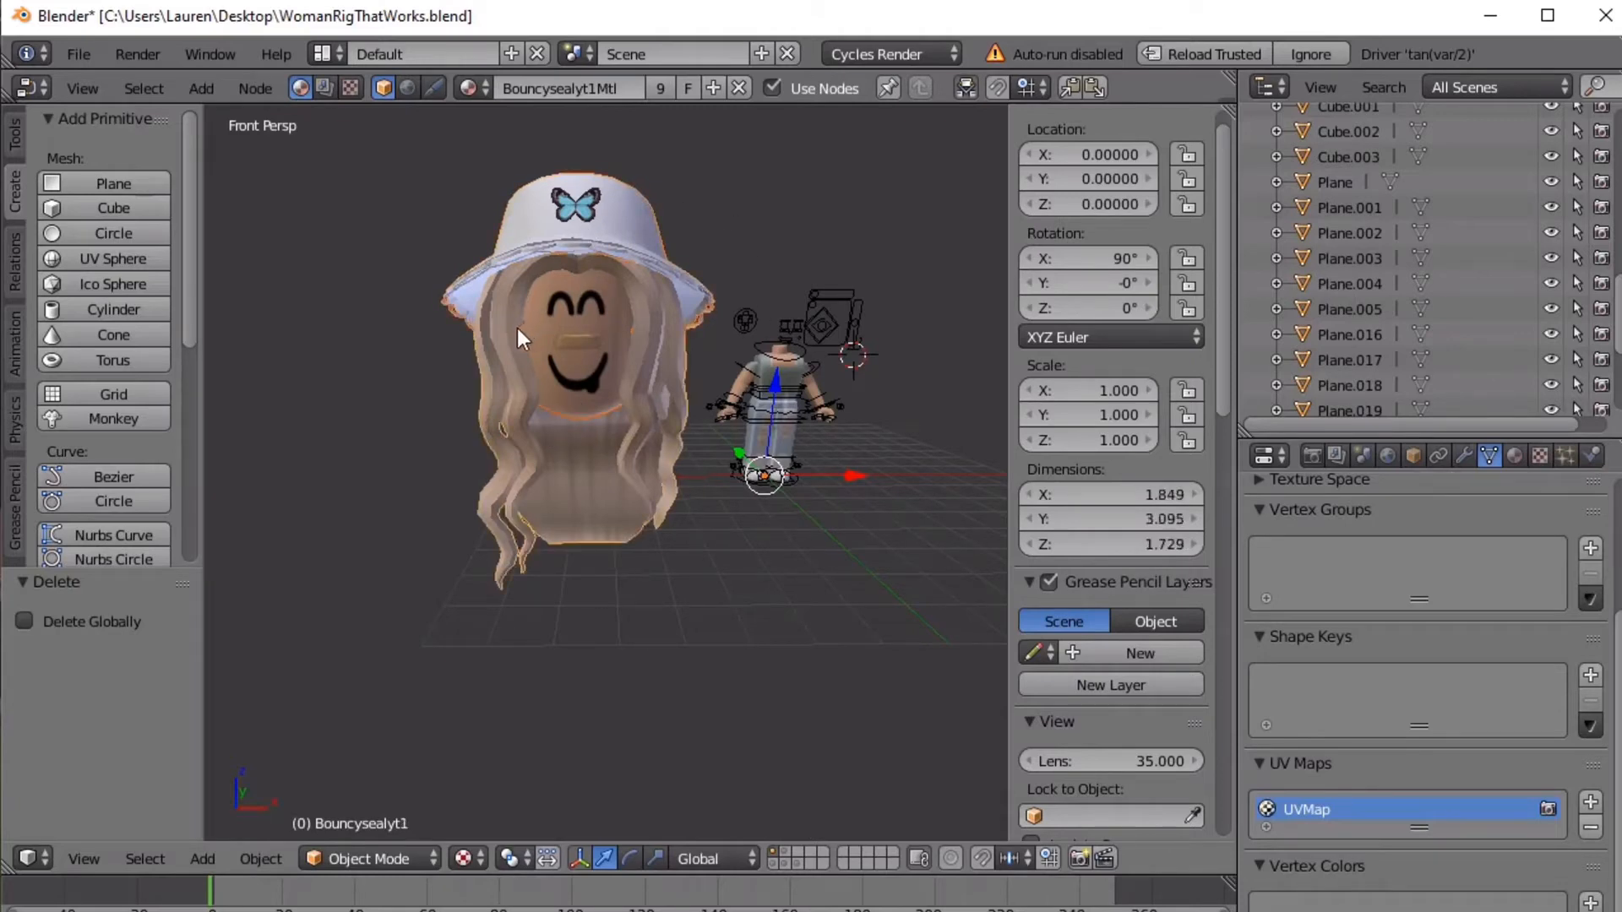
right_click(575, 359)
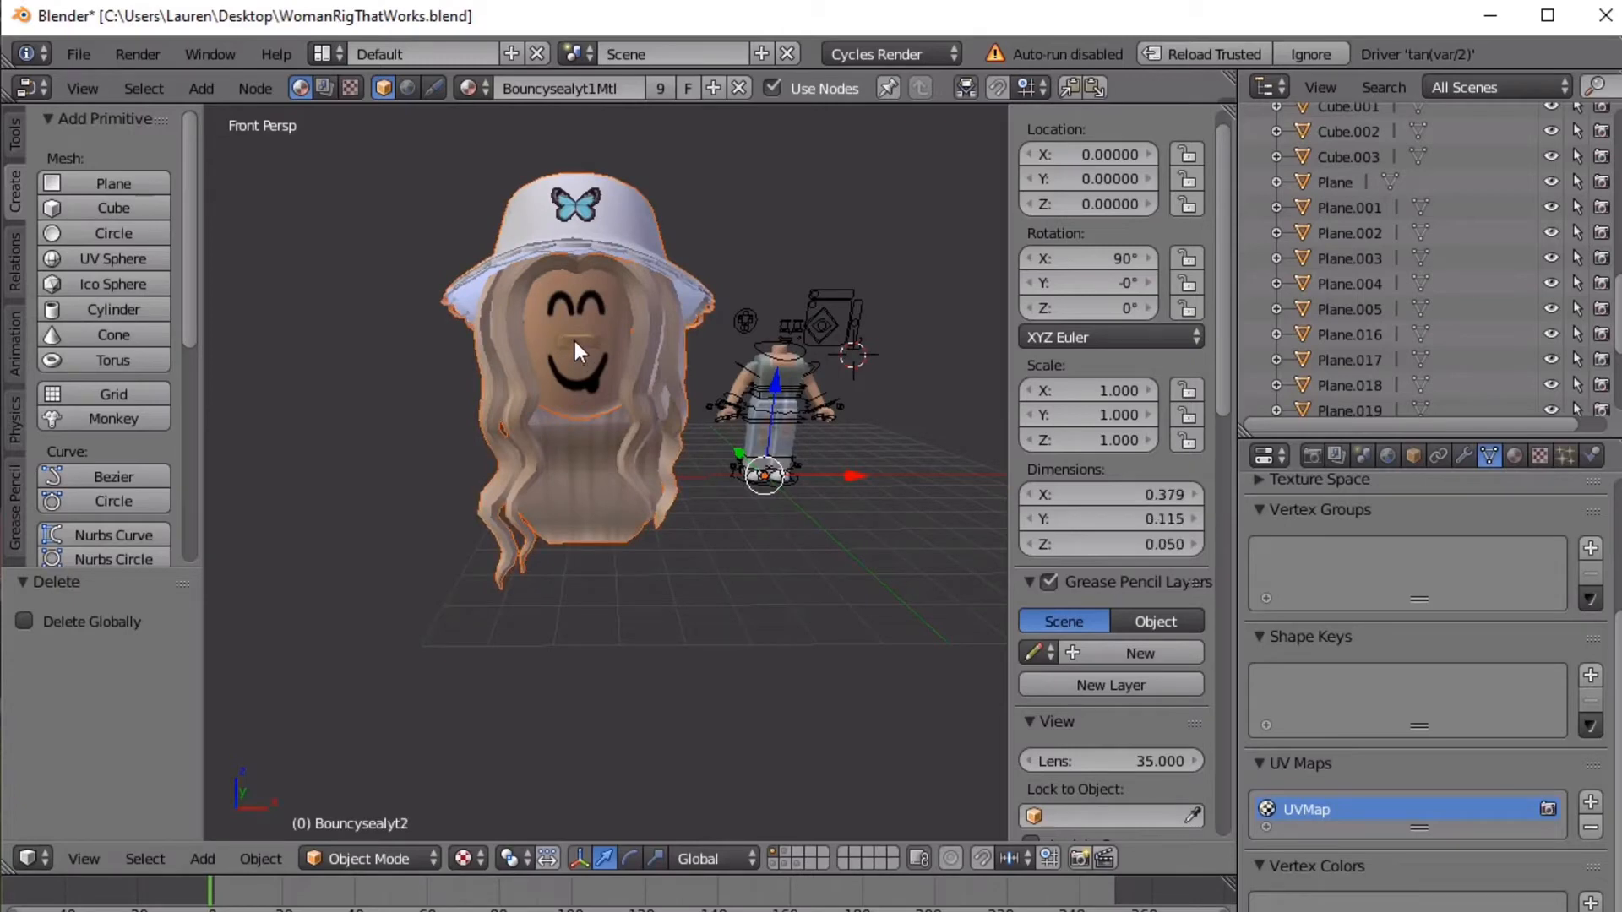
right_click(575, 341)
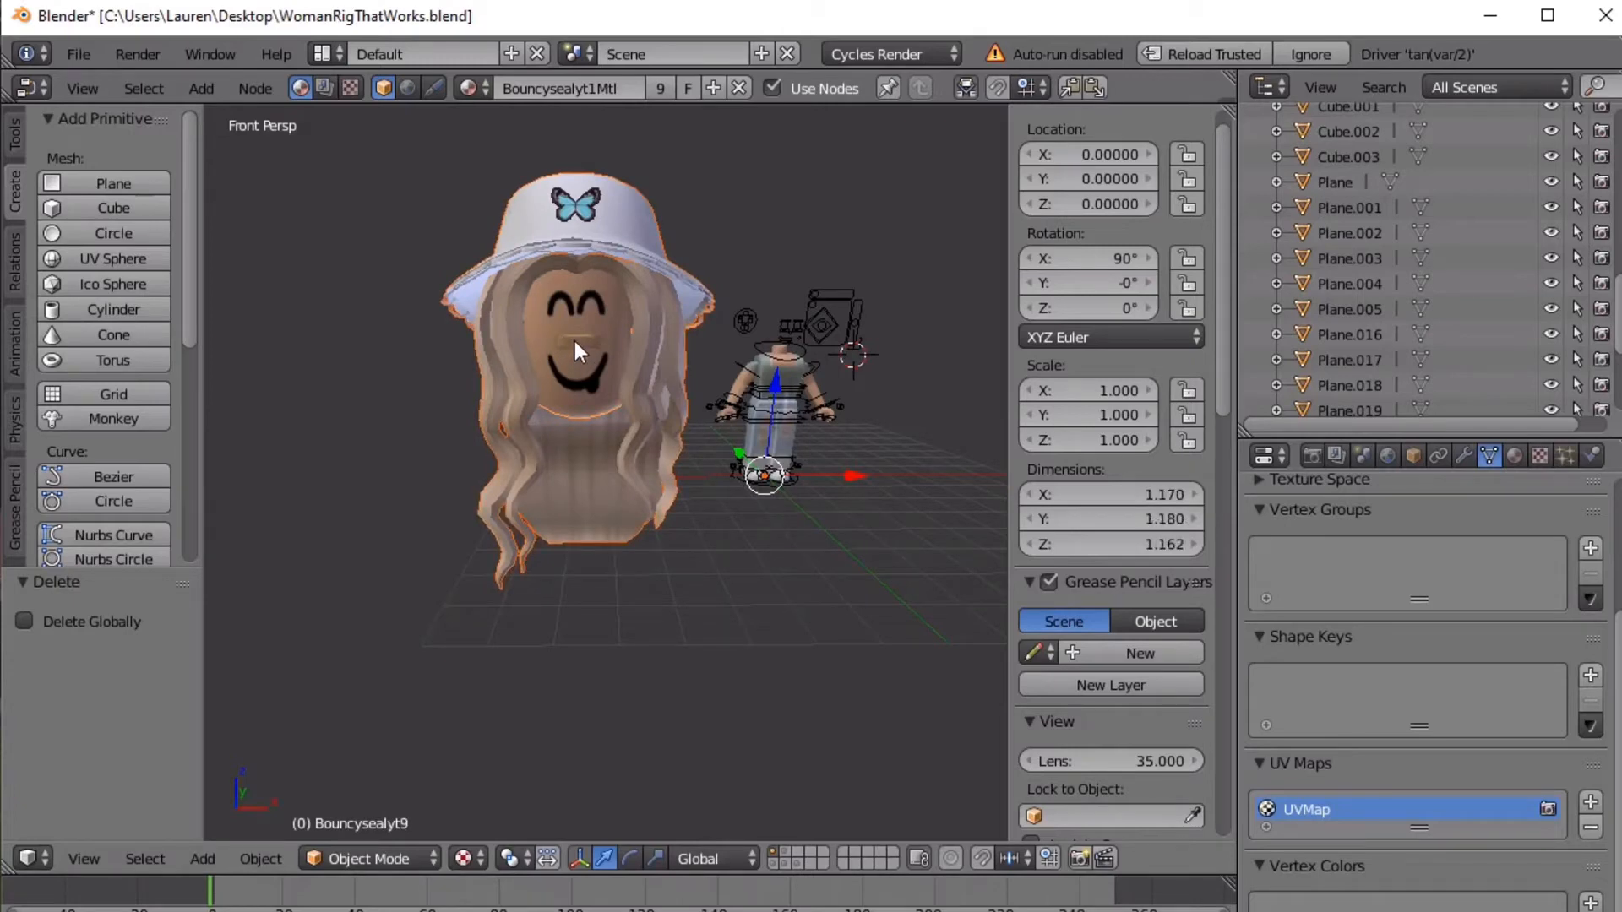
click(12, 133)
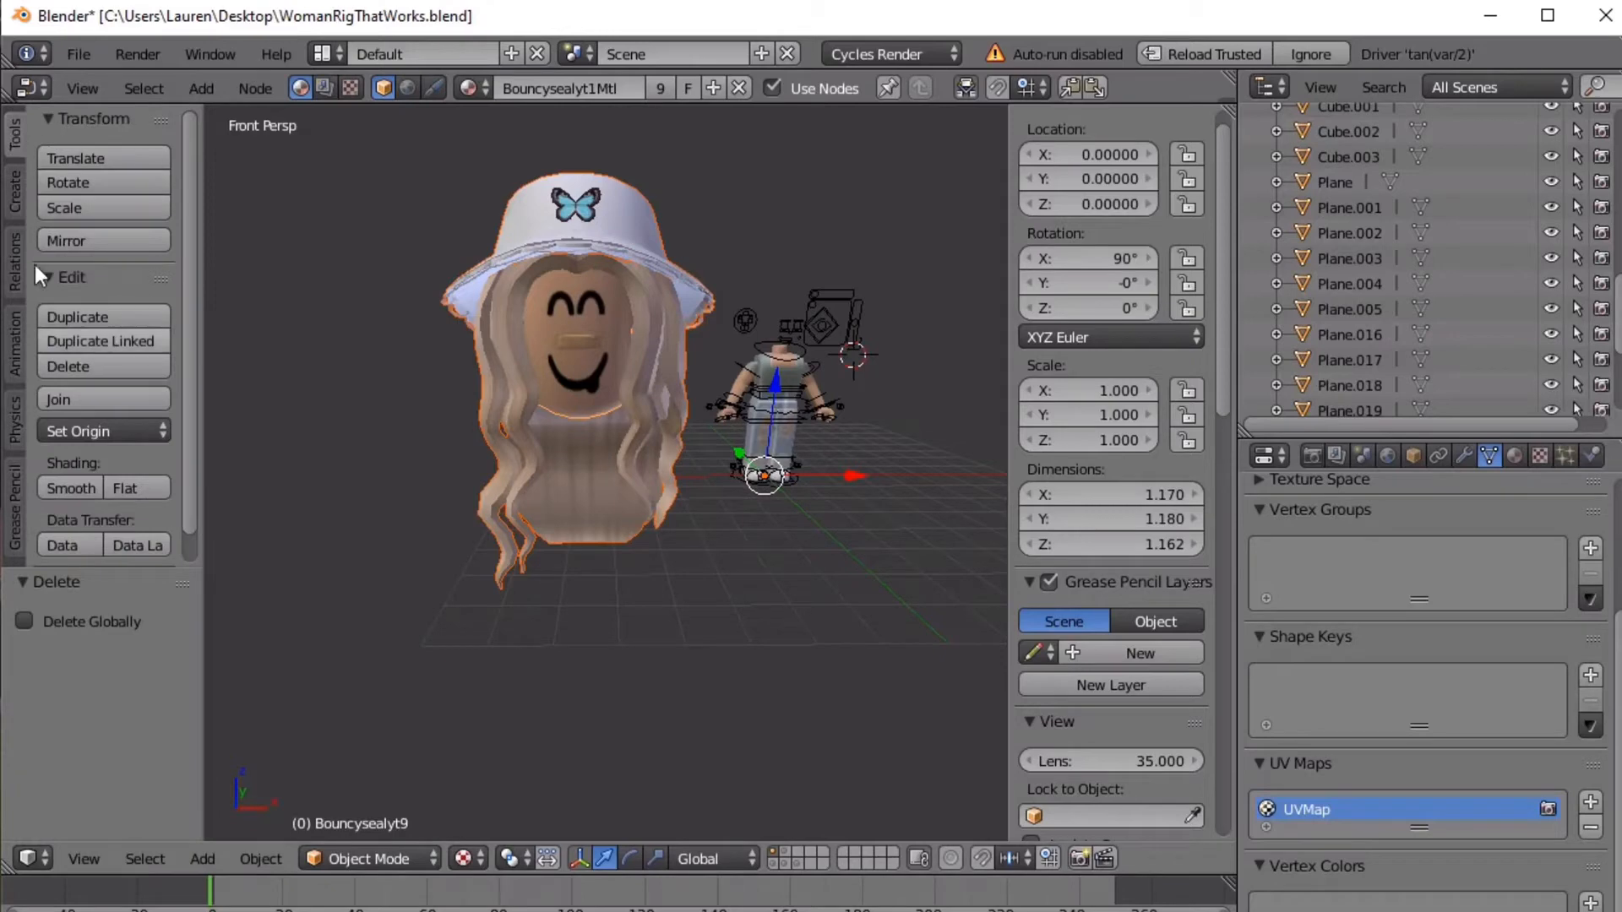
click(74, 400)
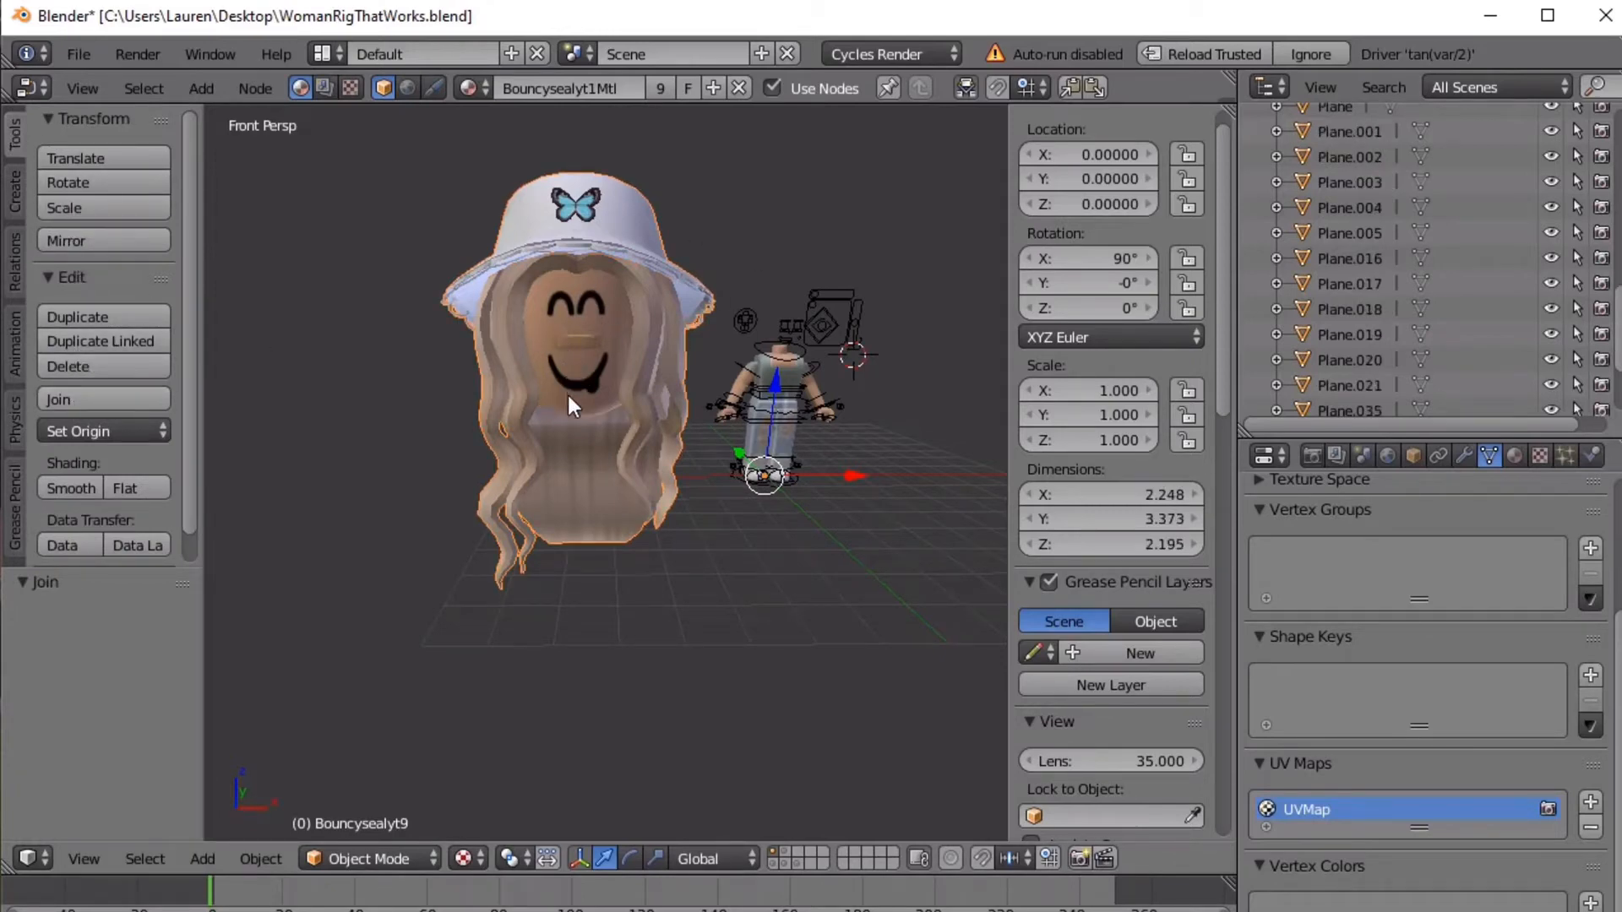
Set the joined head, hair and hat object's origin to its geometry
key(shift+f)
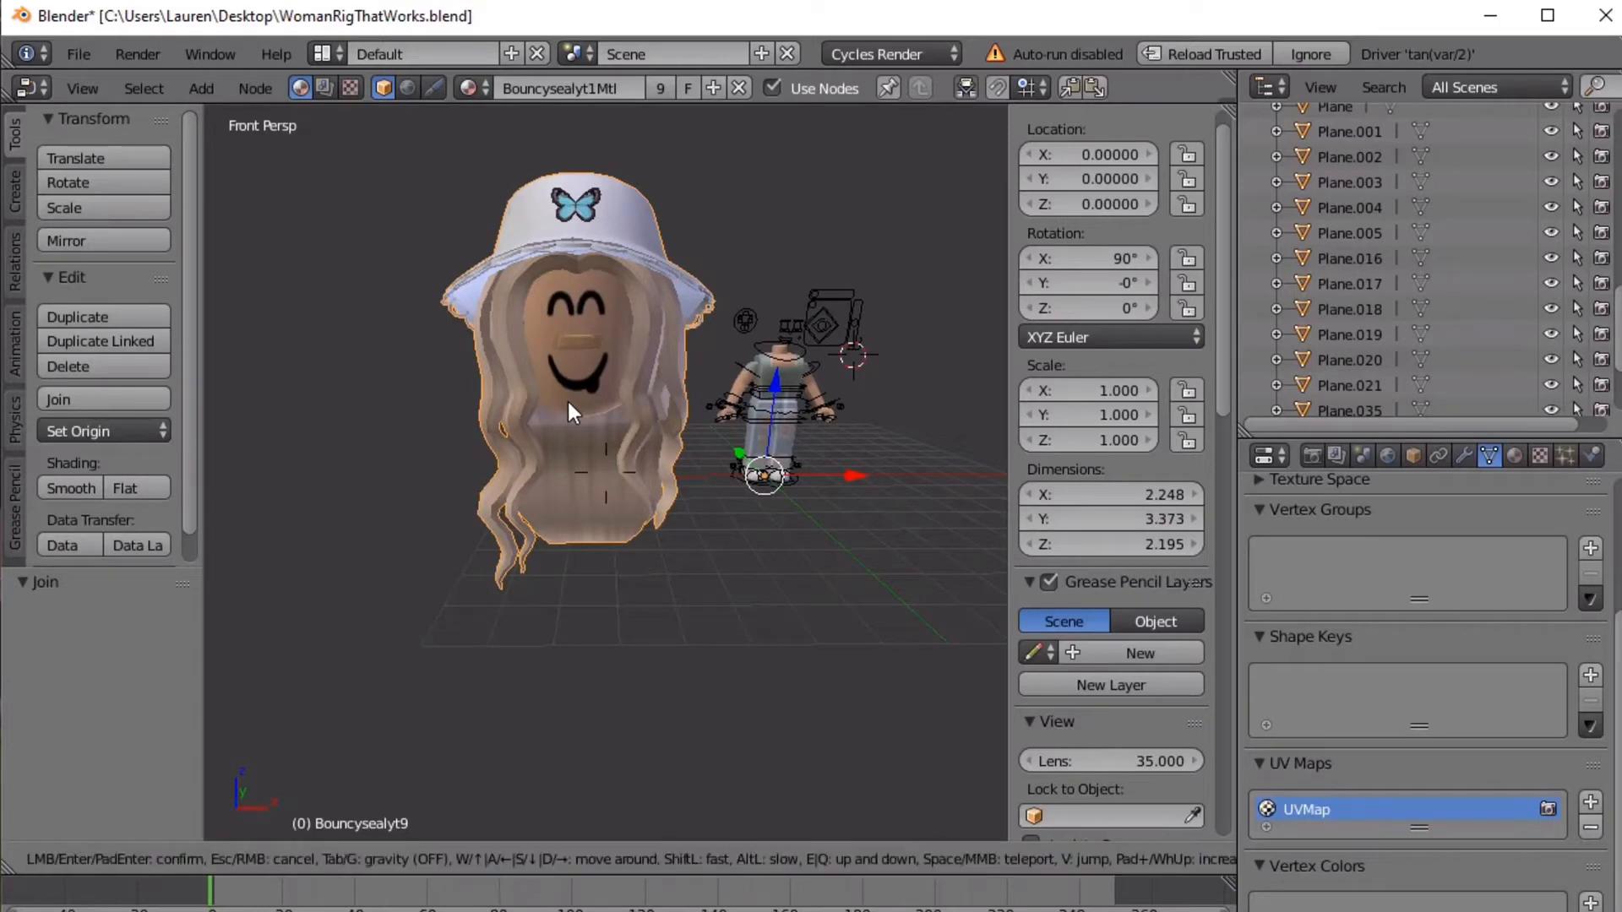
key(s)
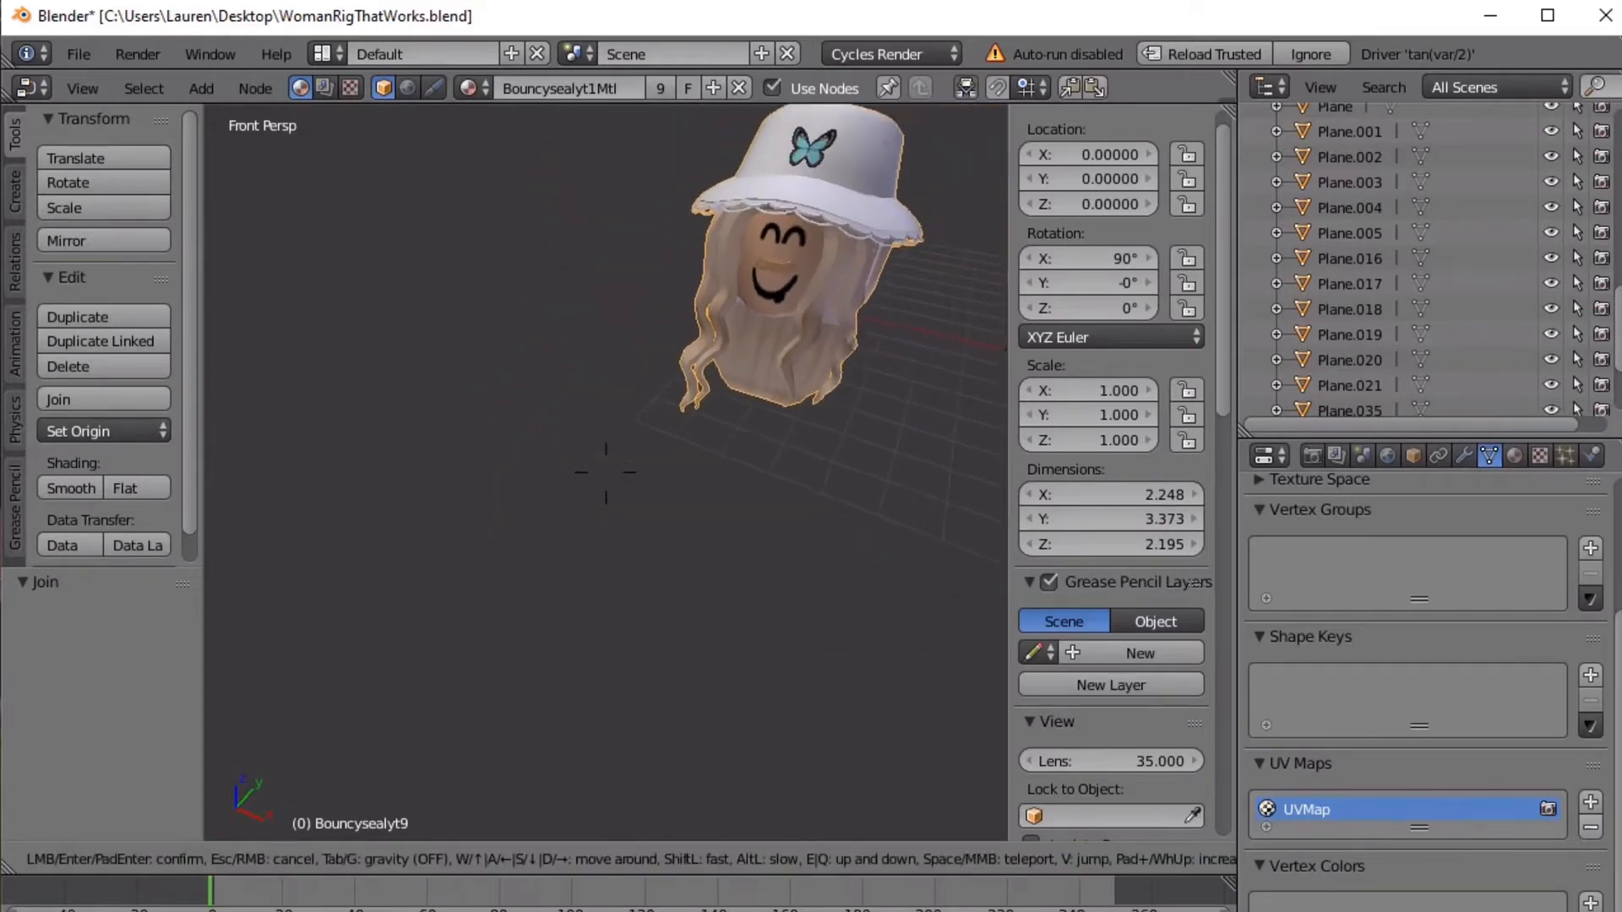
key(d)
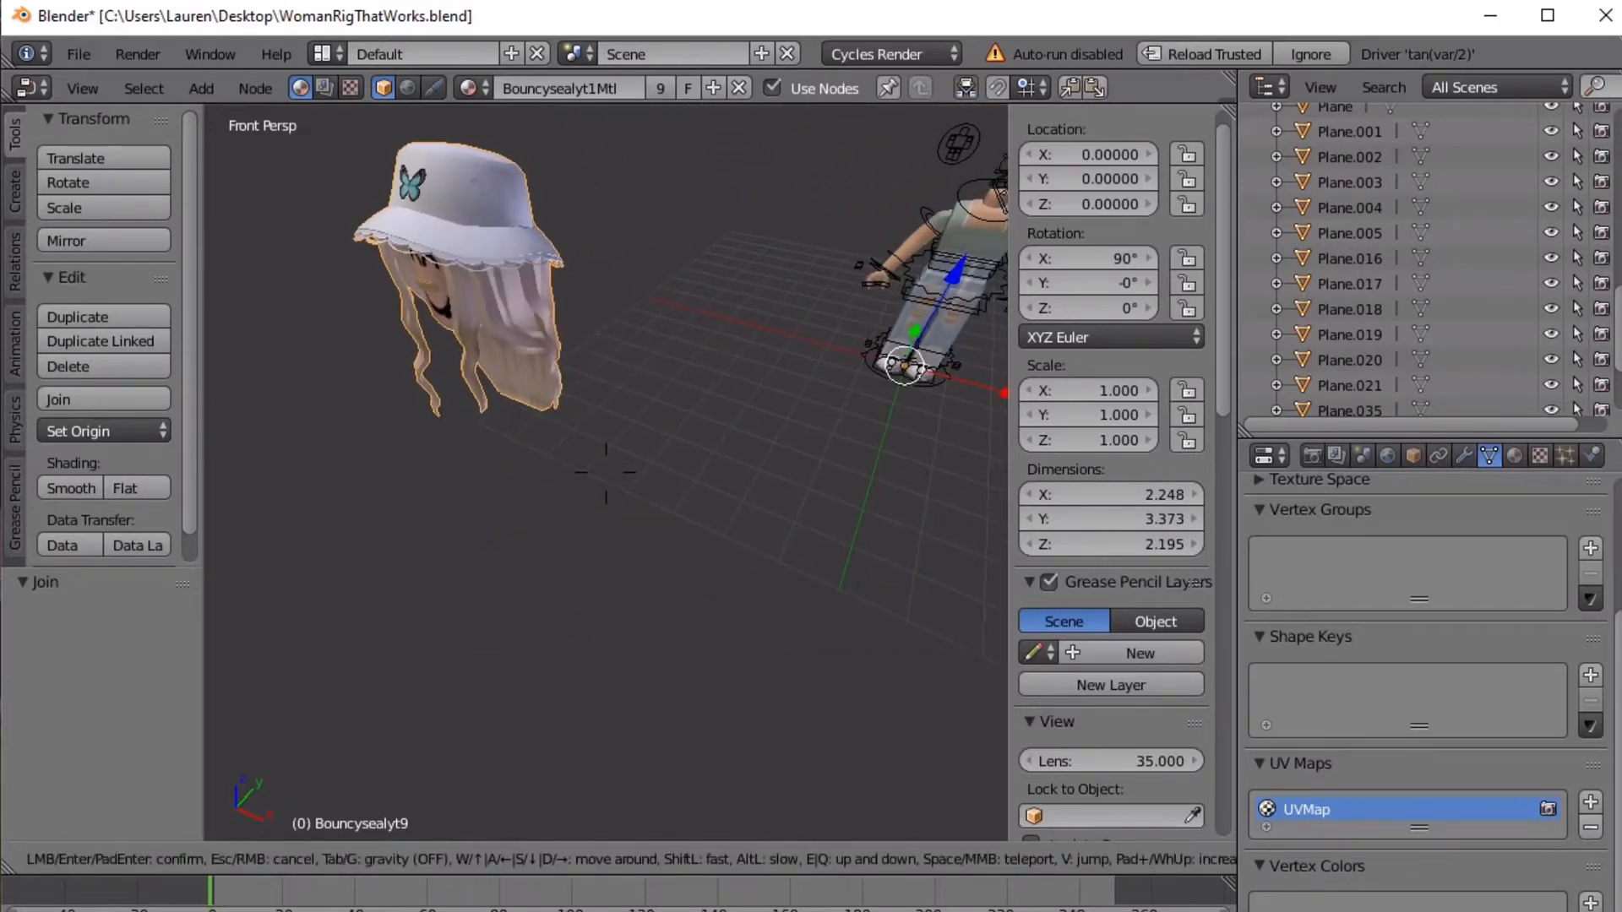
key(d)
click(816, 457)
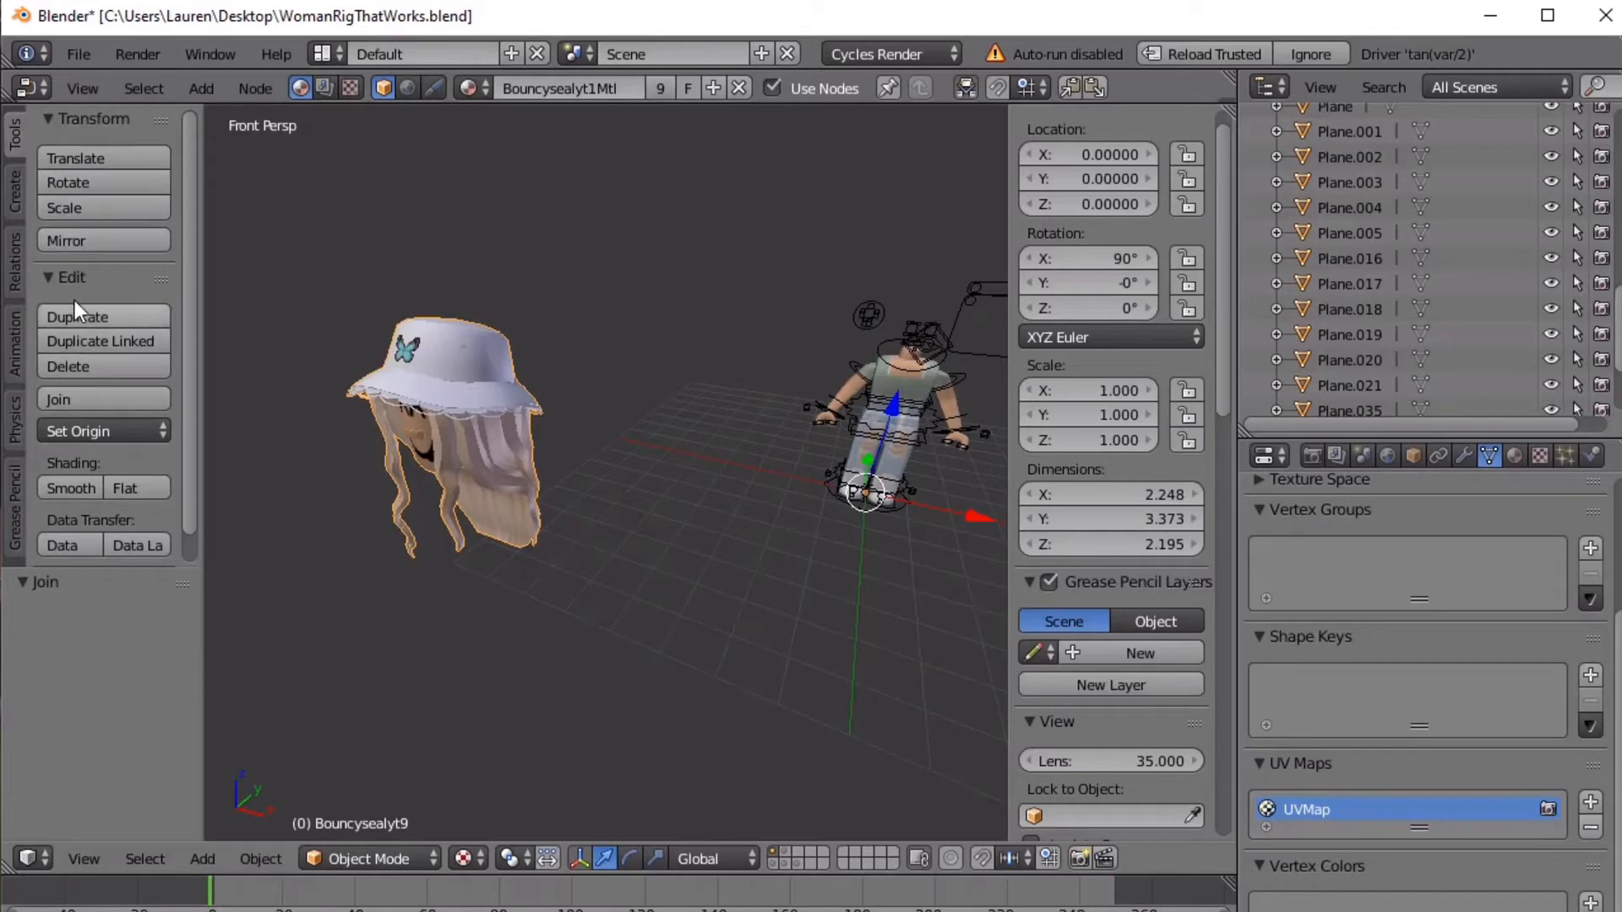
click(79, 431)
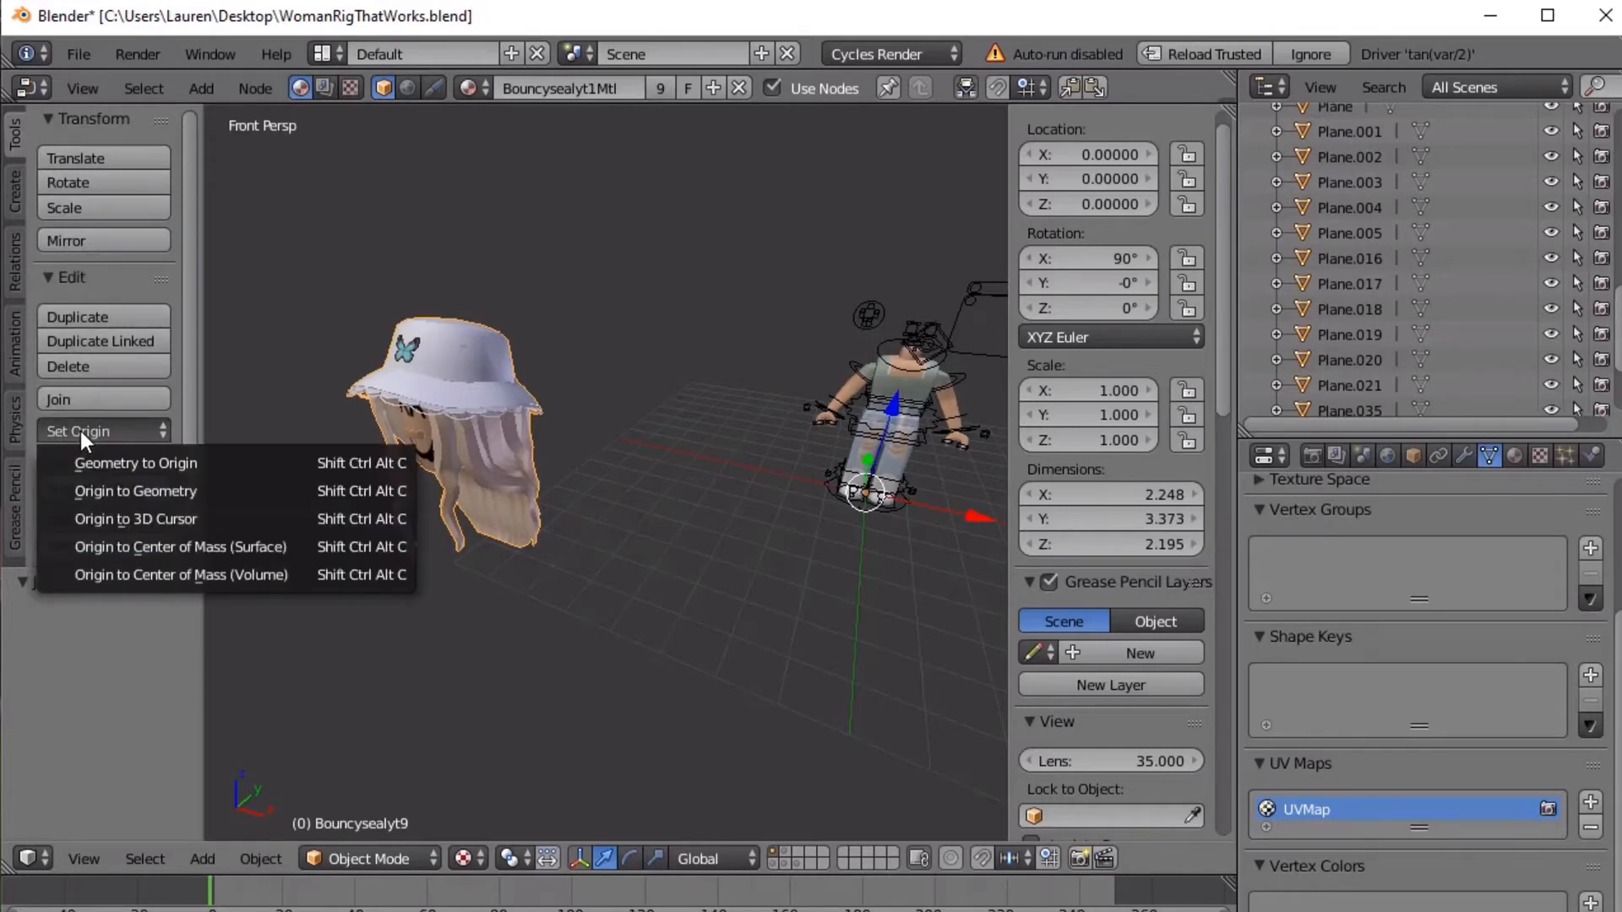
click(151, 489)
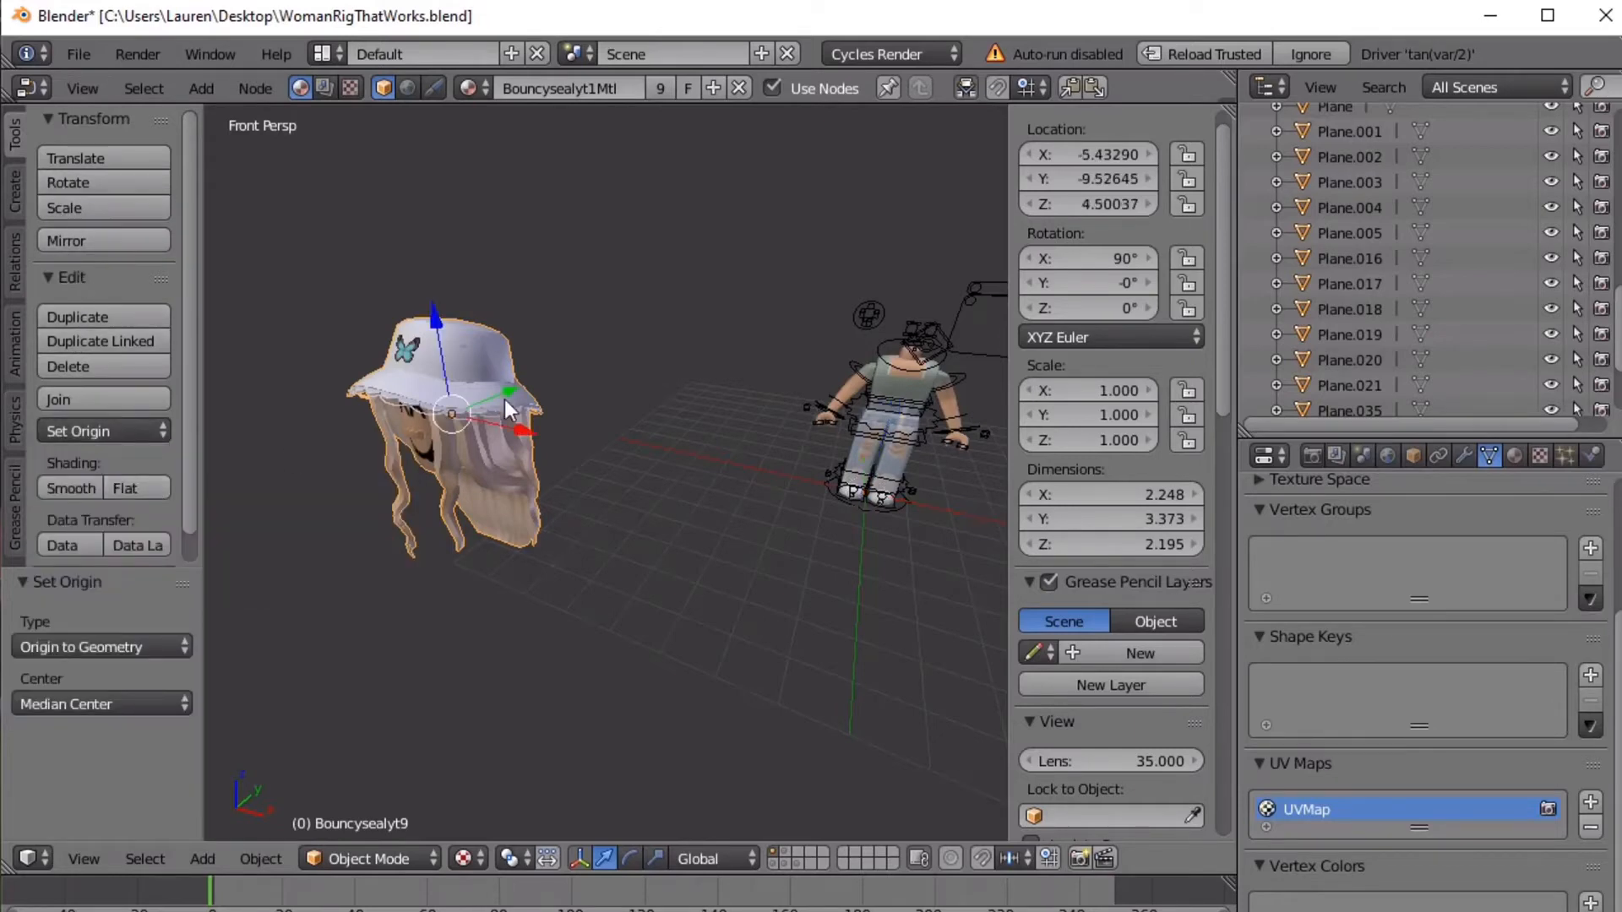
Move the head over the rig's body along Y and X, raise it about 0.093, and shift it about 0.077 along X
drag(509, 390, 1002, 347)
key(shift+f)
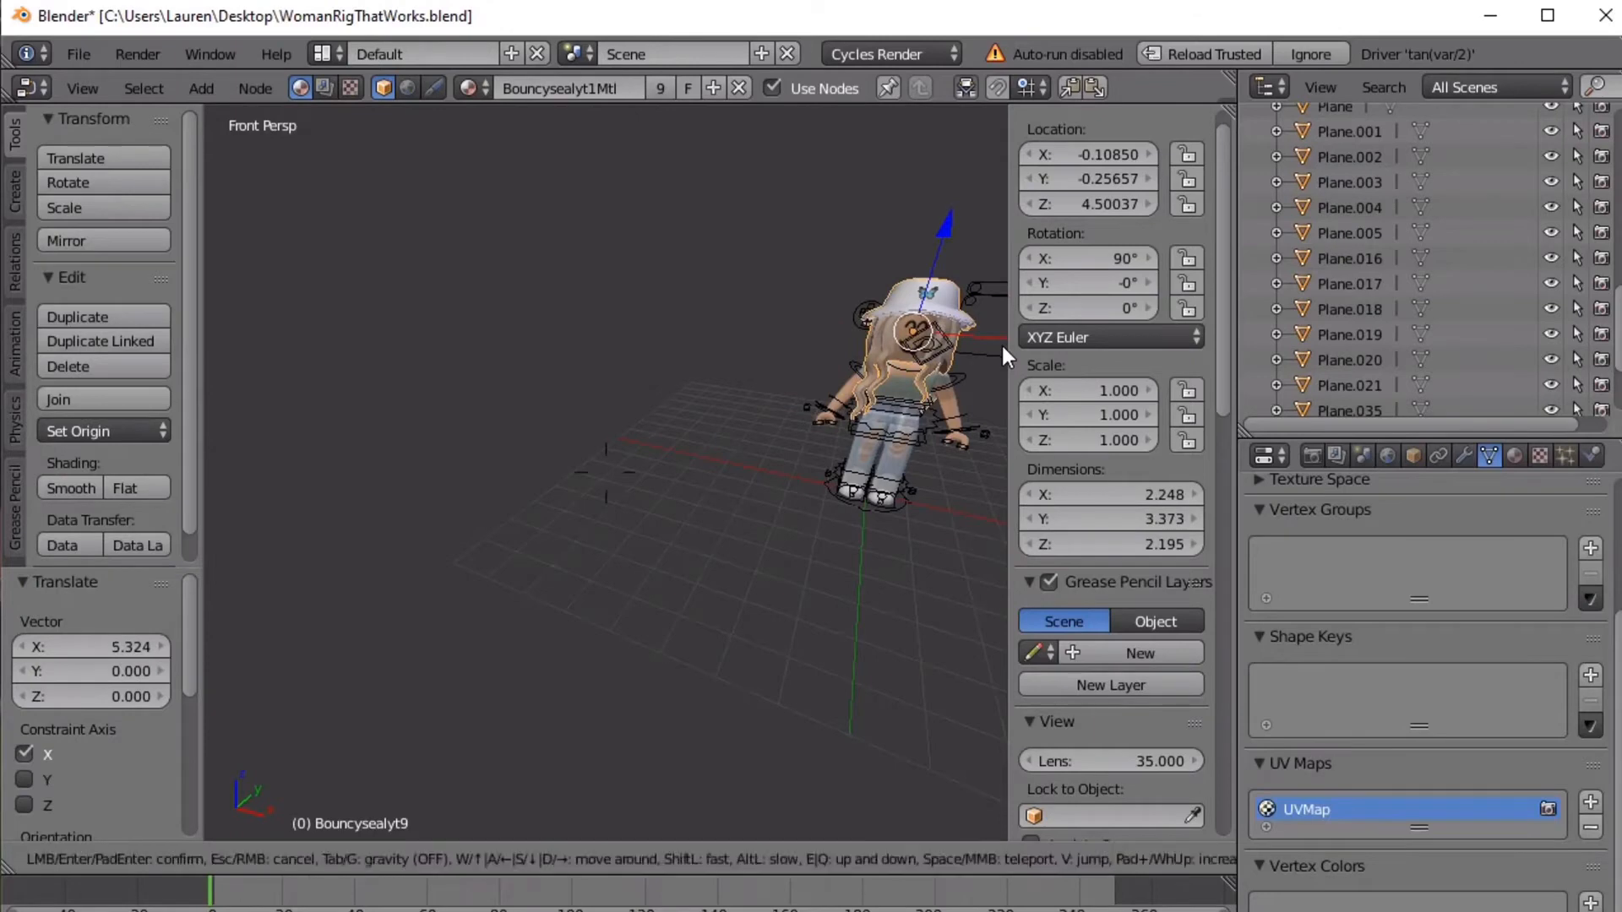
key(w)
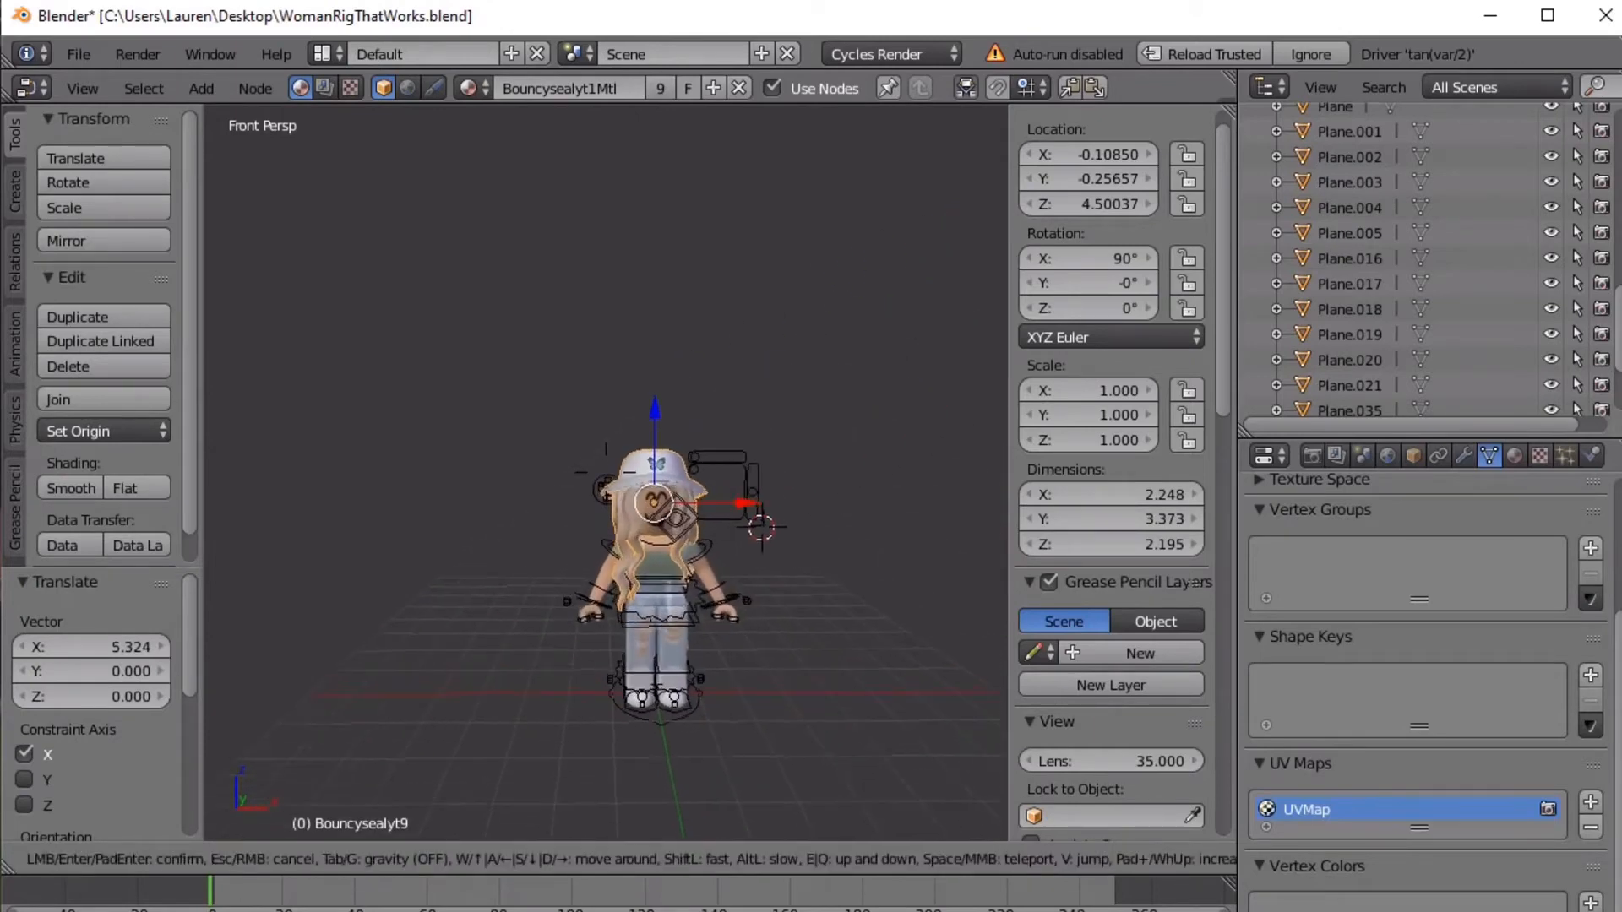
click(605, 473)
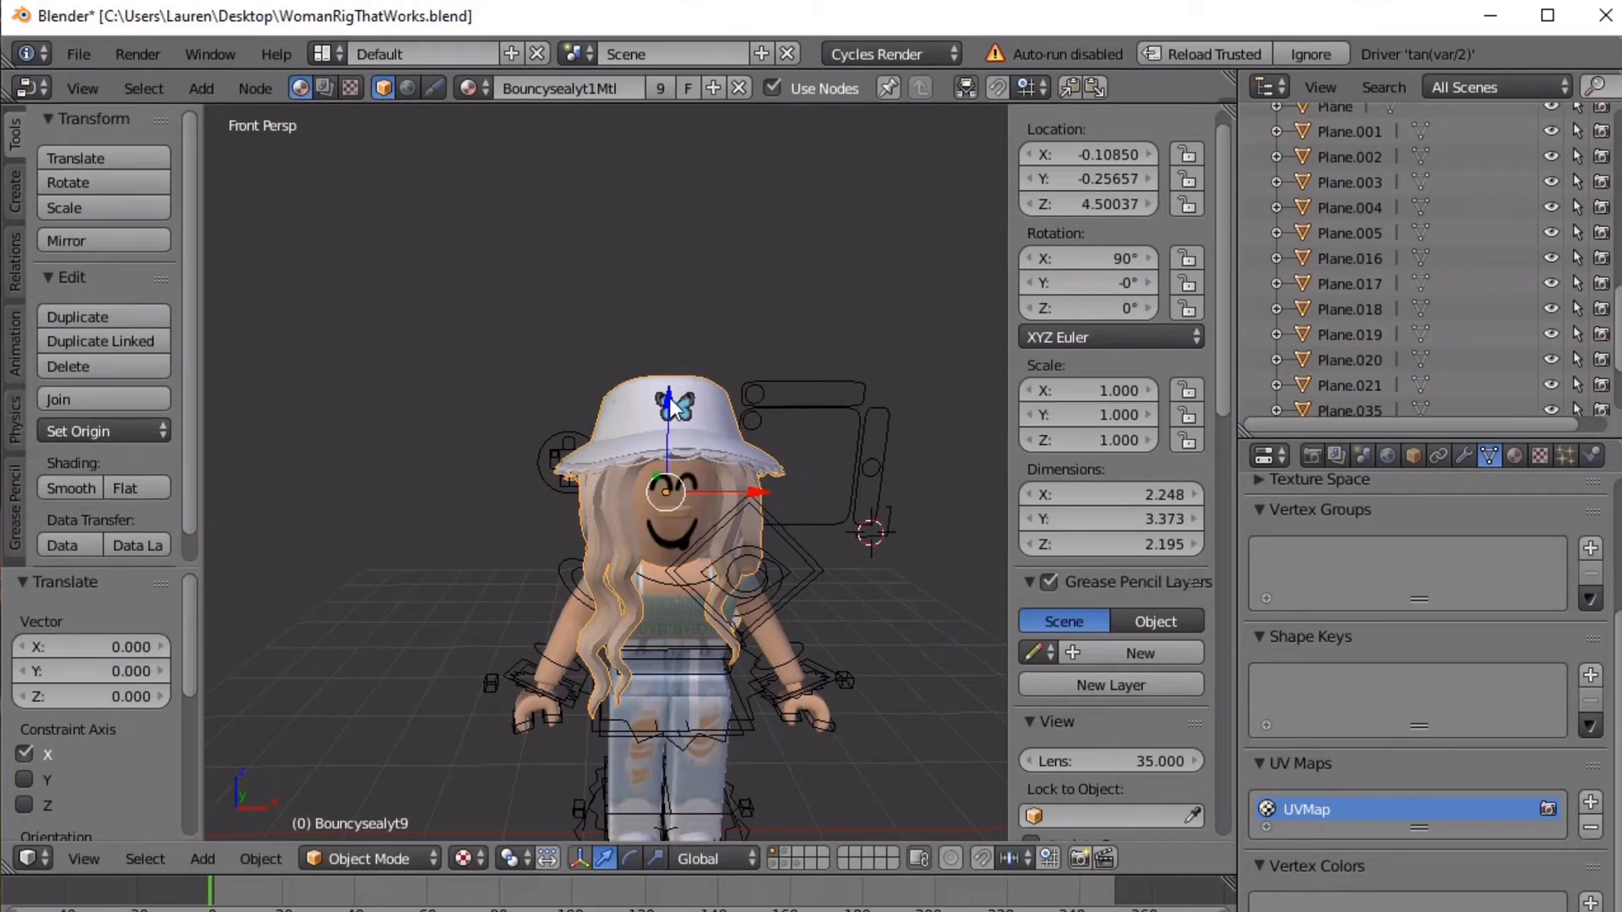
drag(673, 407, 673, 397)
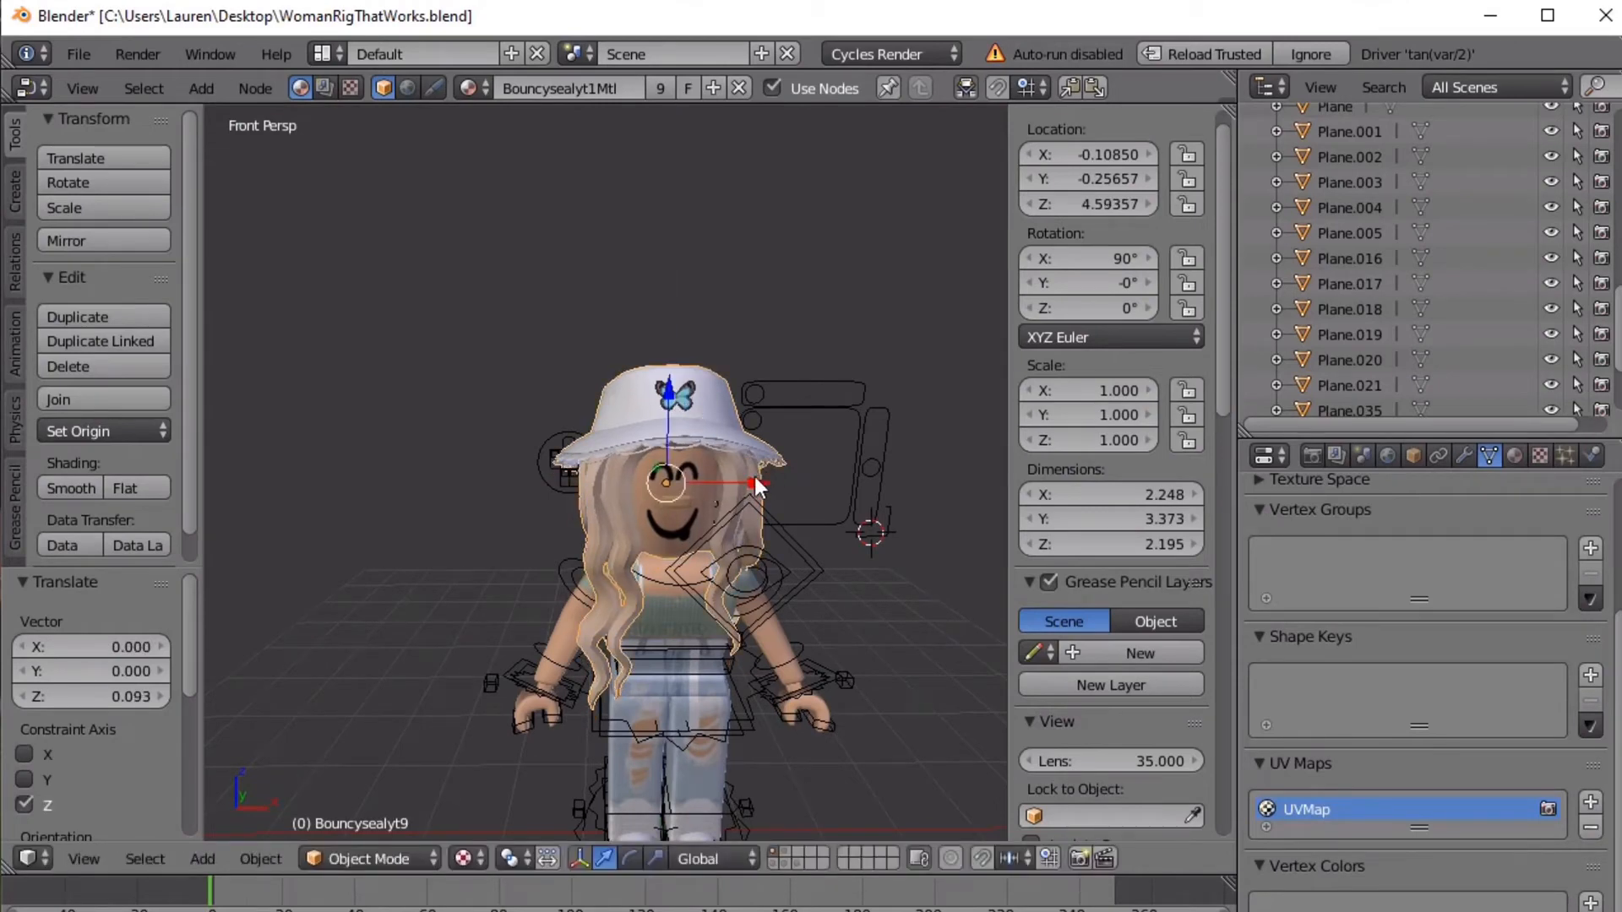
drag(754, 488, 764, 490)
Move the head backward about 0.374 along Y so it sits over the rig's neck
key(shift+f)
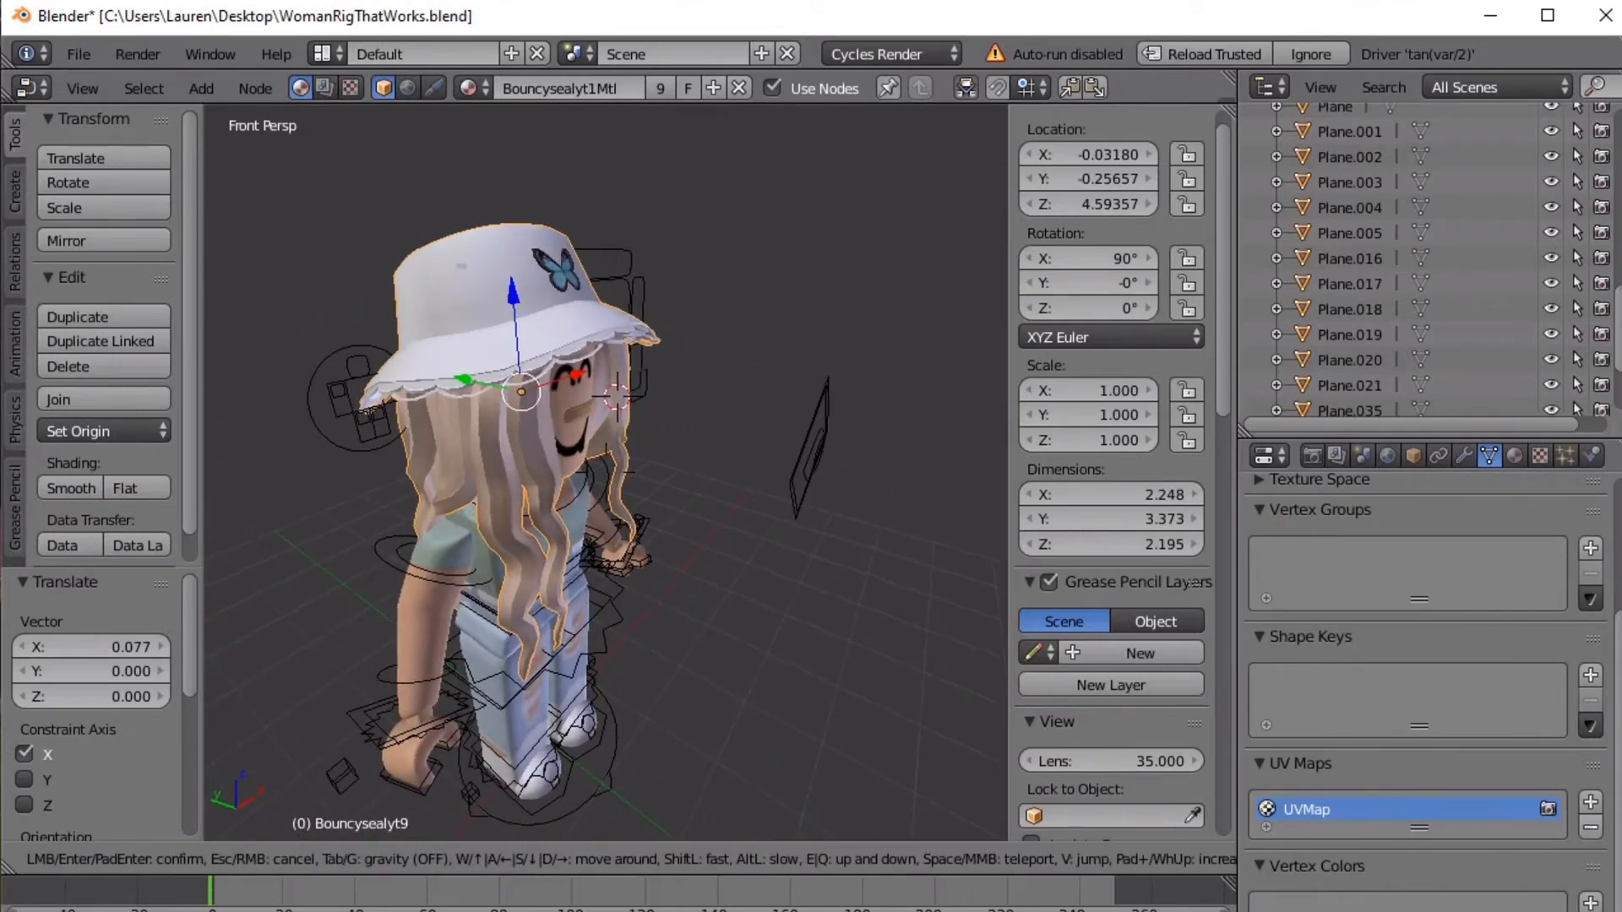
click(529, 433)
drag(463, 379, 433, 362)
Fine-tune the head's centring by shifting it about 0.025 along X, lowering it about 0.006, and shifting it back about 0.013 along X
key(shift+f)
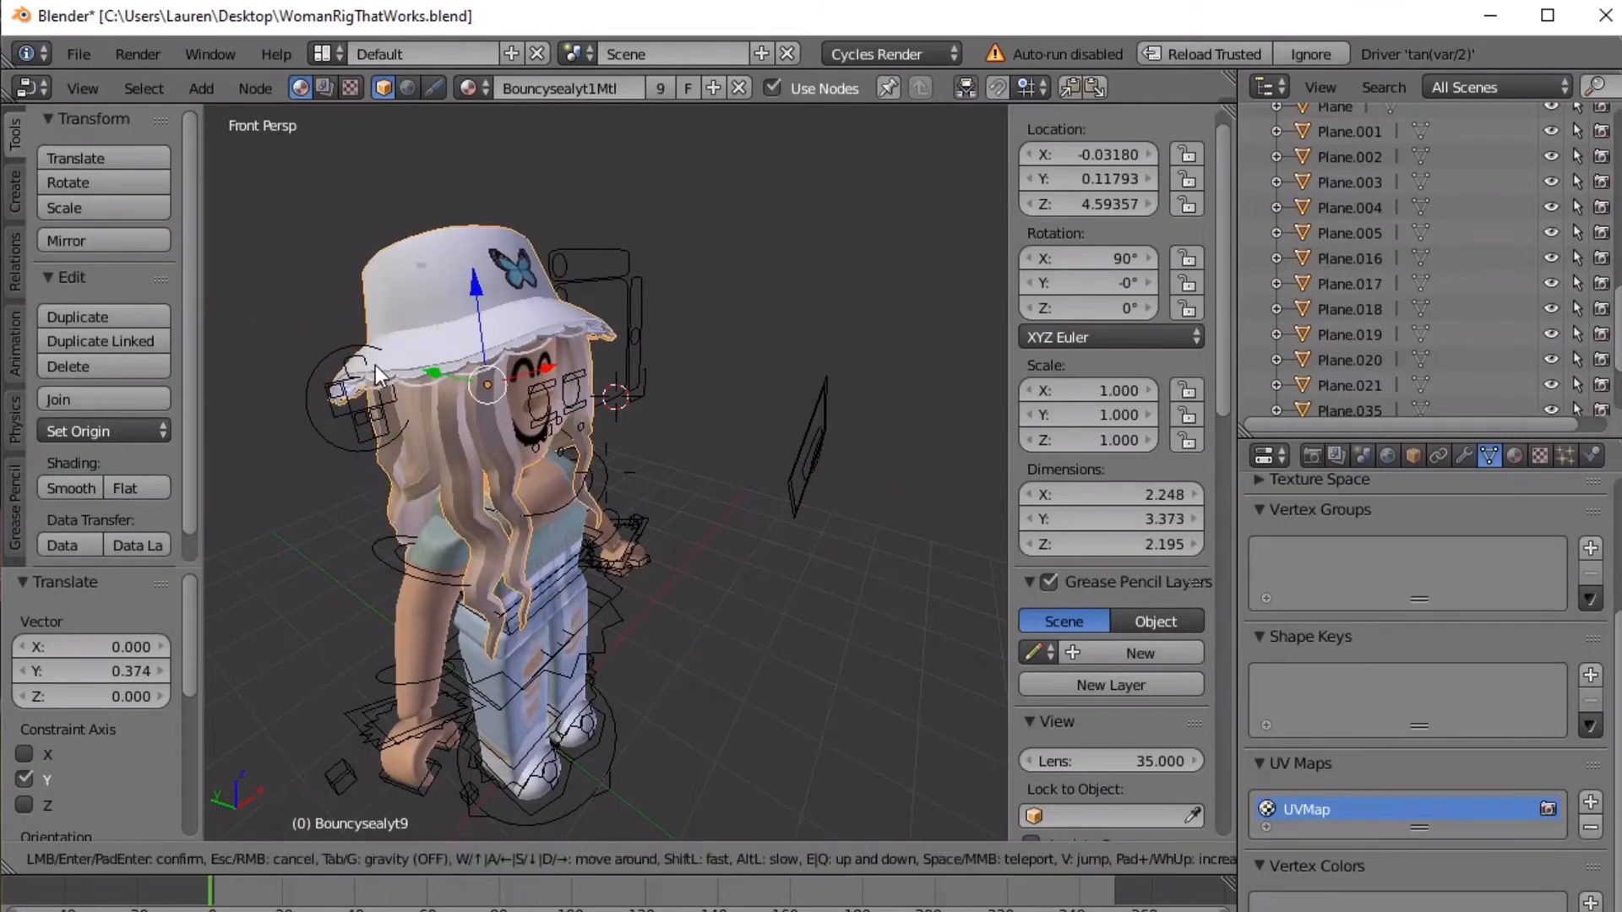
key(w)
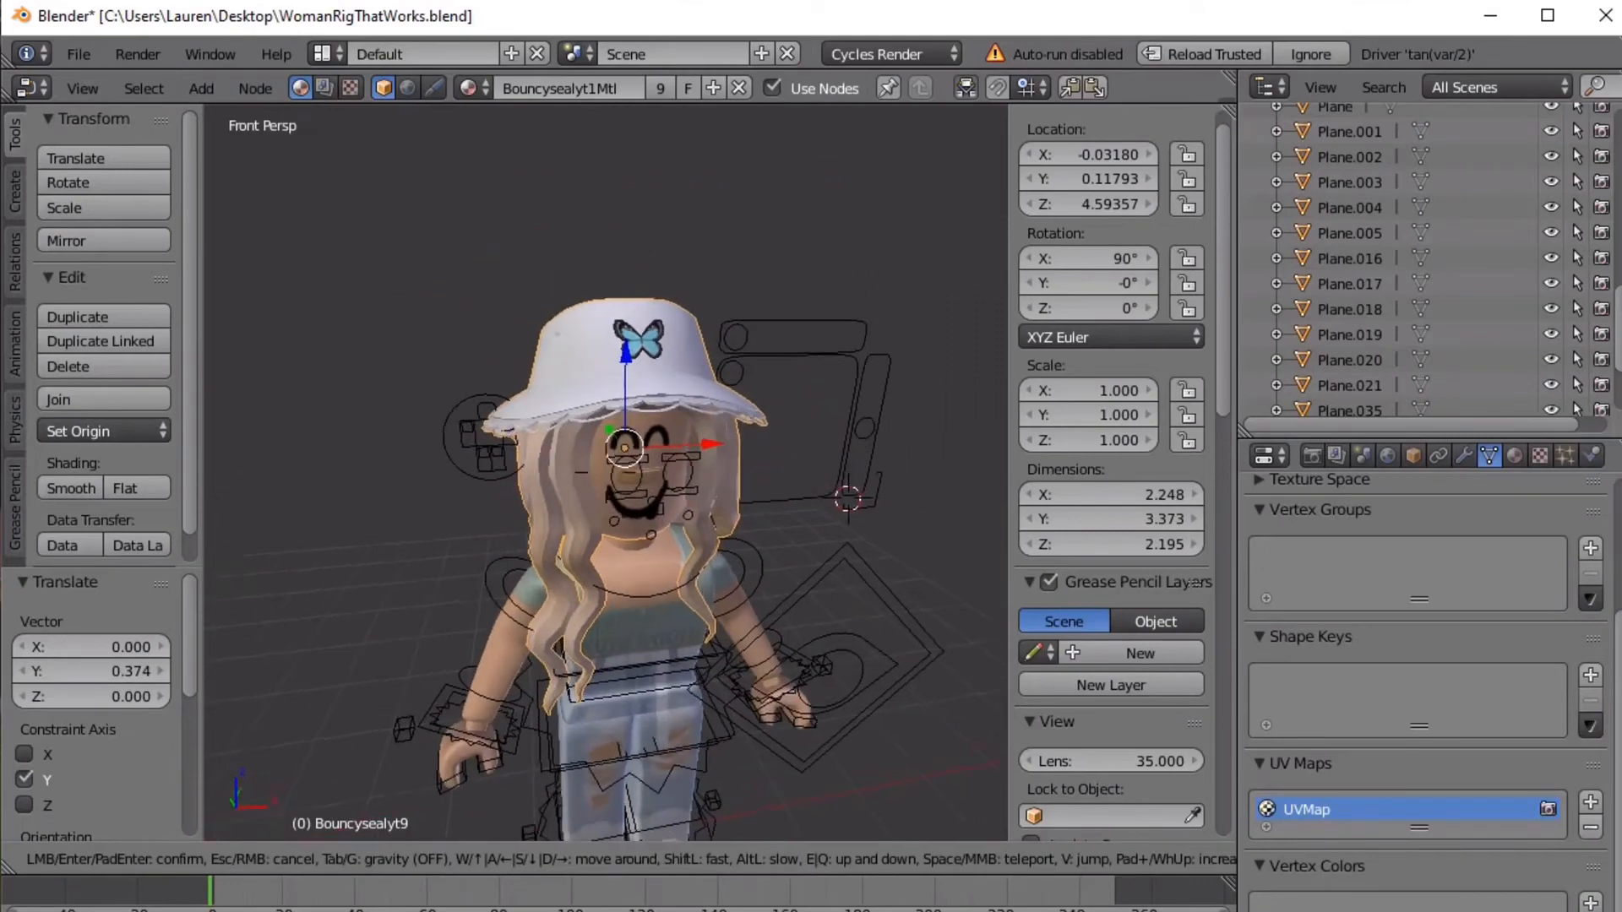
key(w)
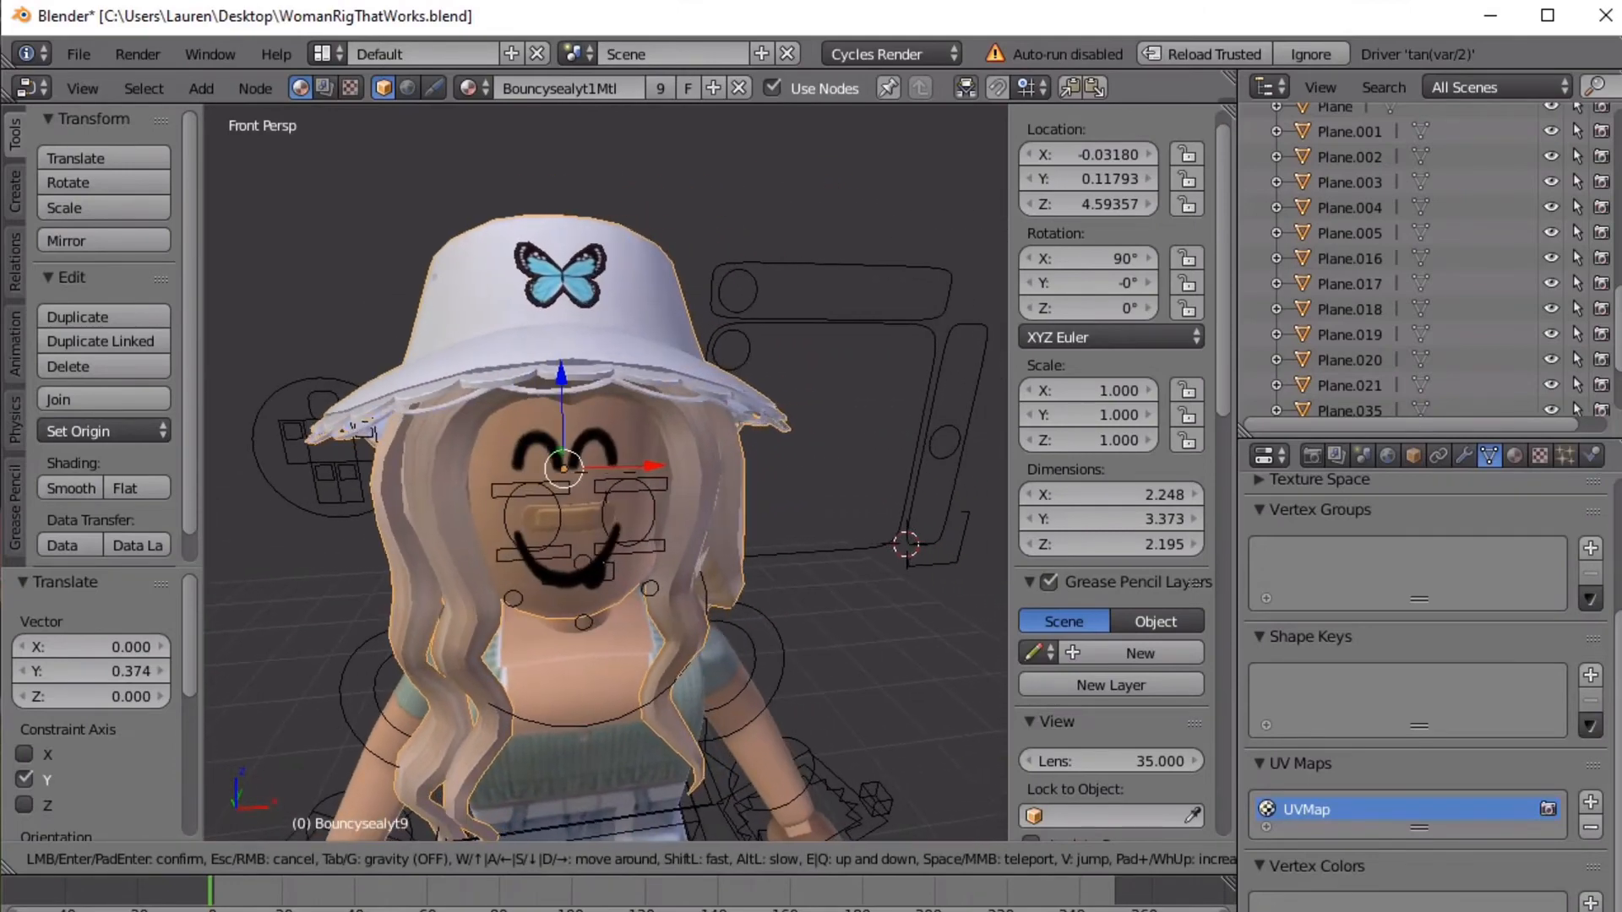
key(s)
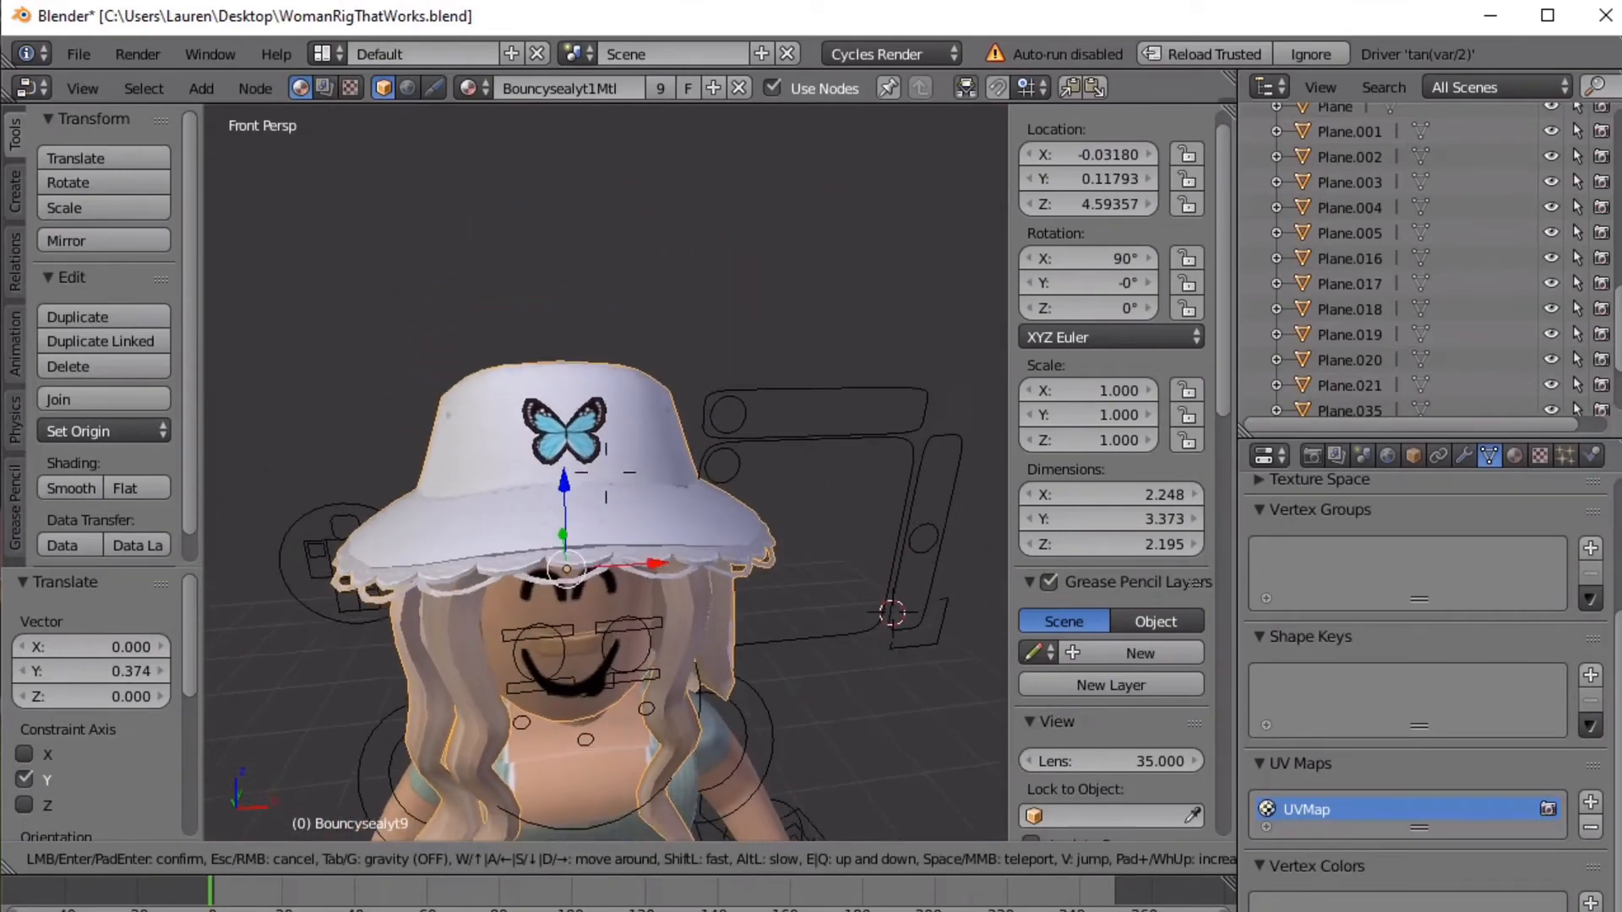
key(w)
key(s)
click(656, 377)
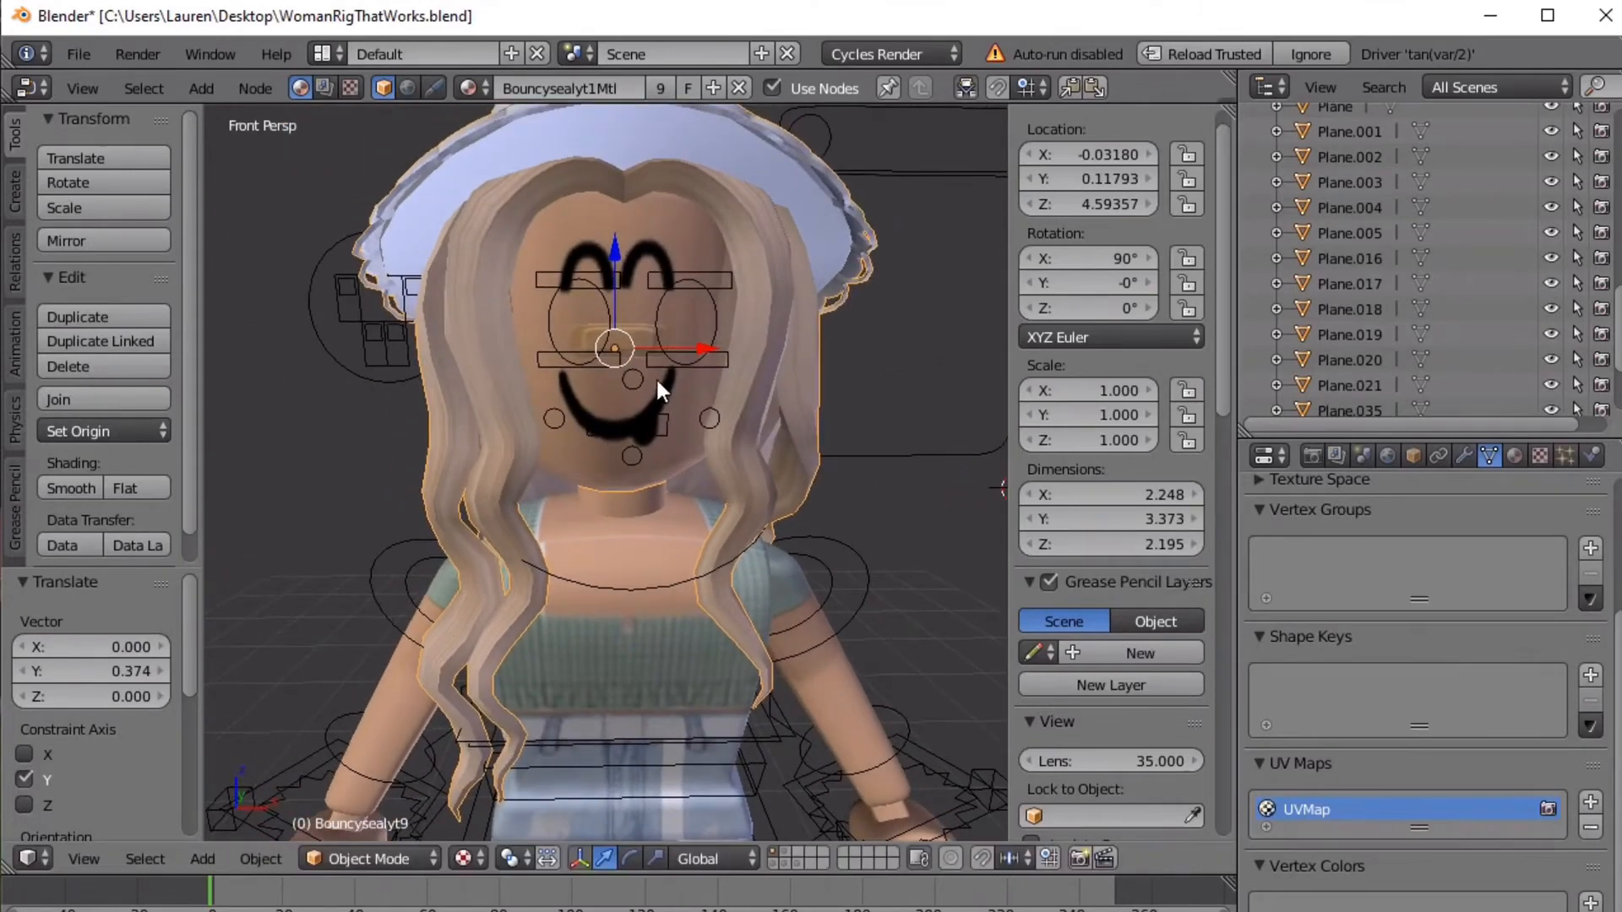
drag(700, 344, 701, 340)
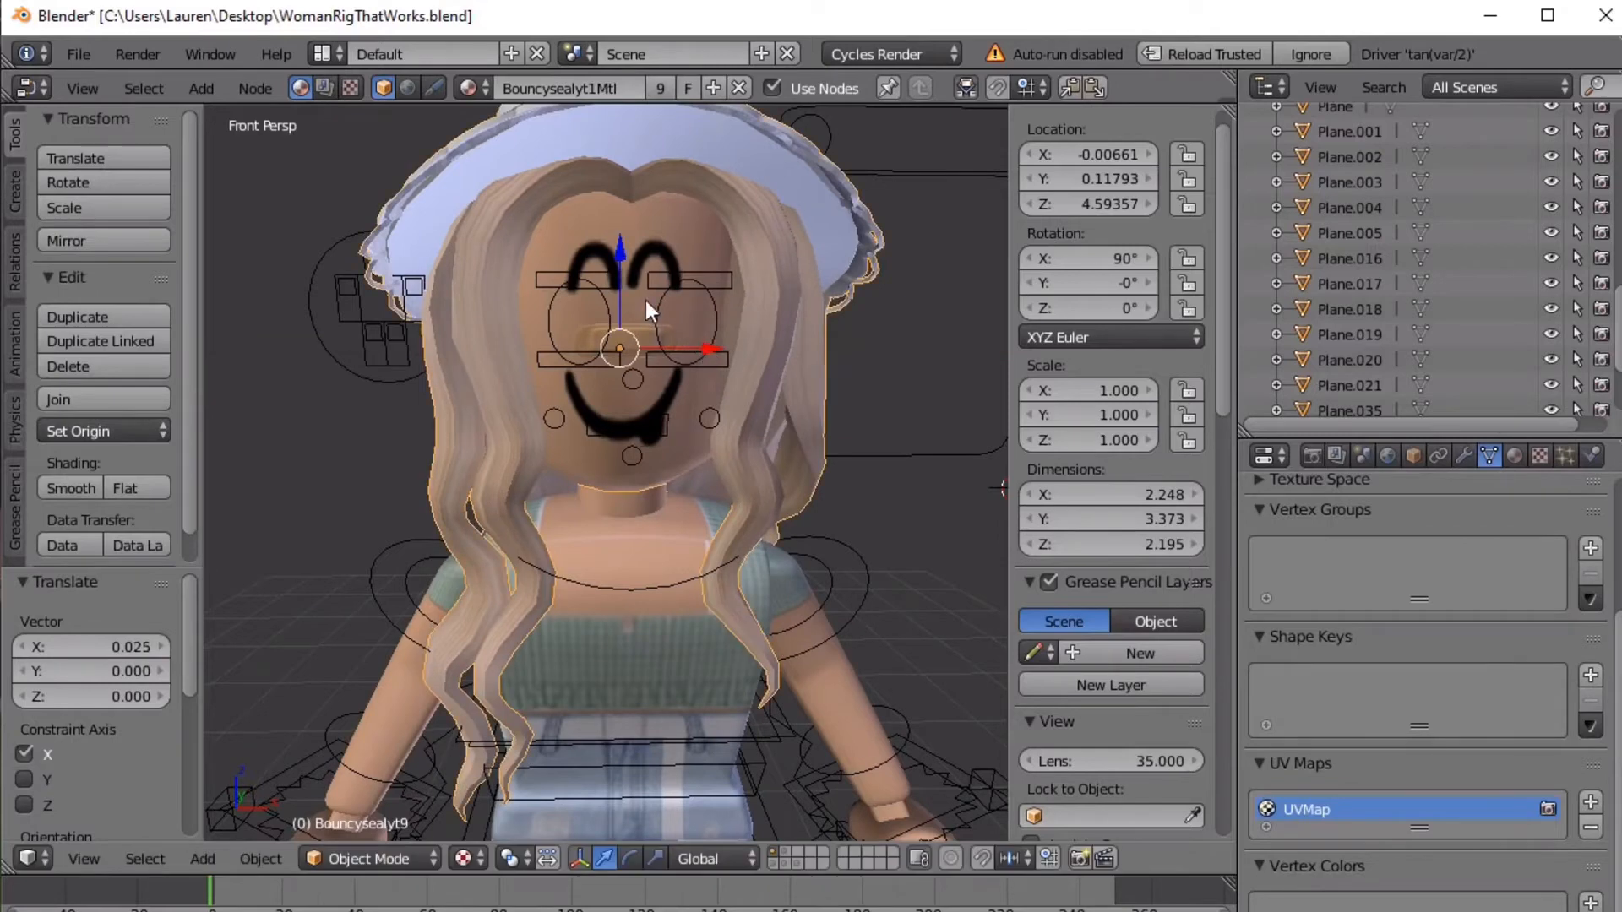
drag(619, 250, 620, 255)
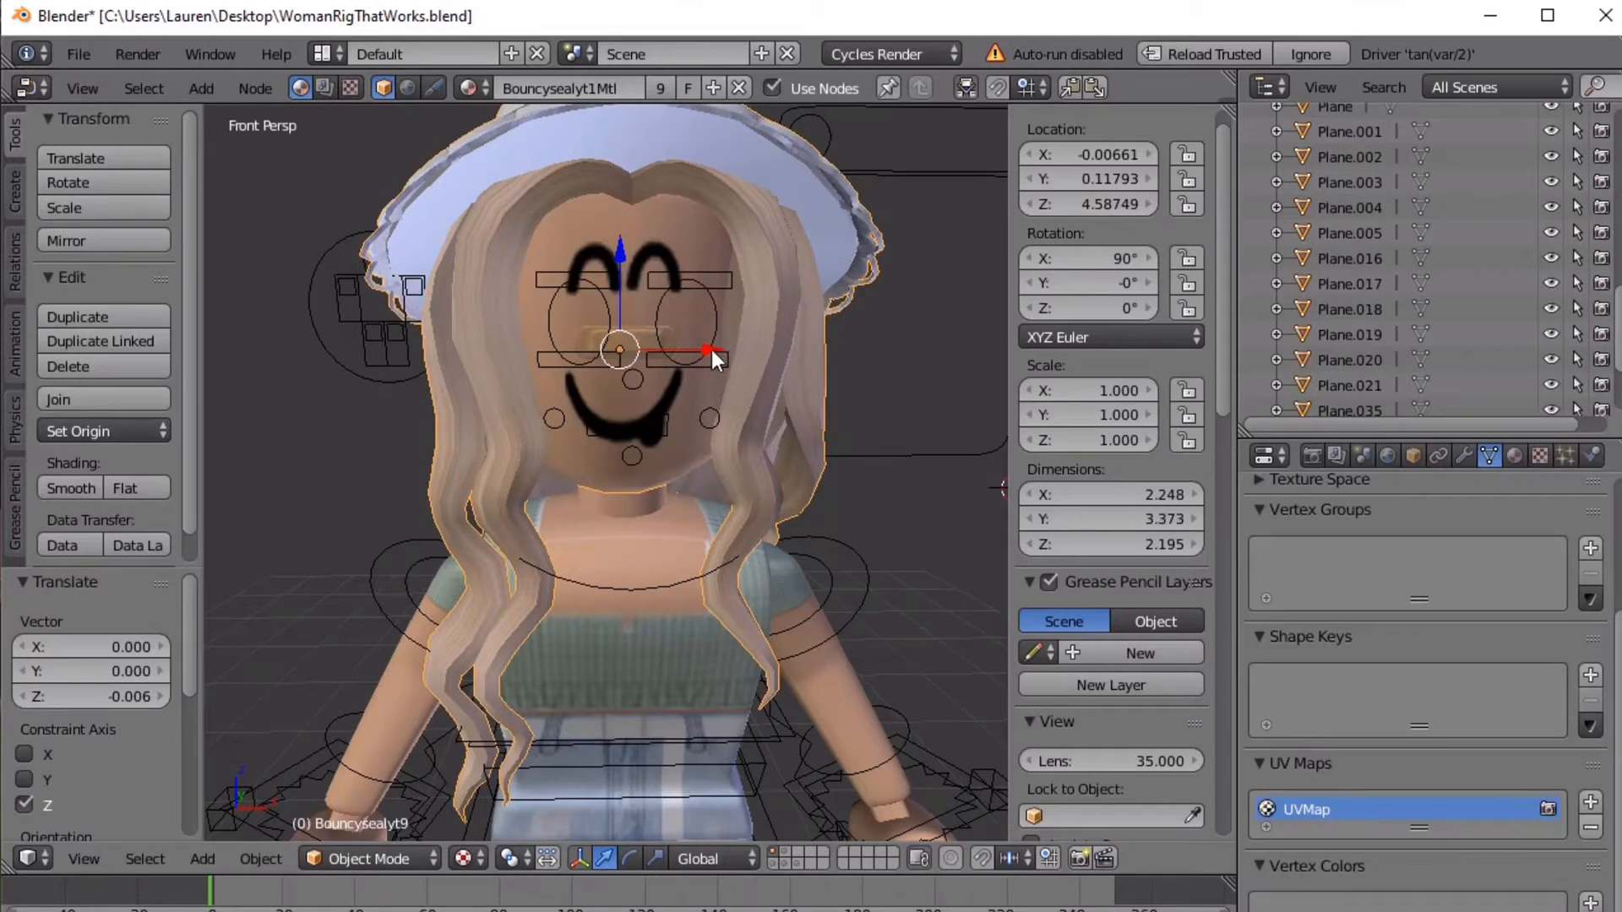
drag(711, 349, 708, 349)
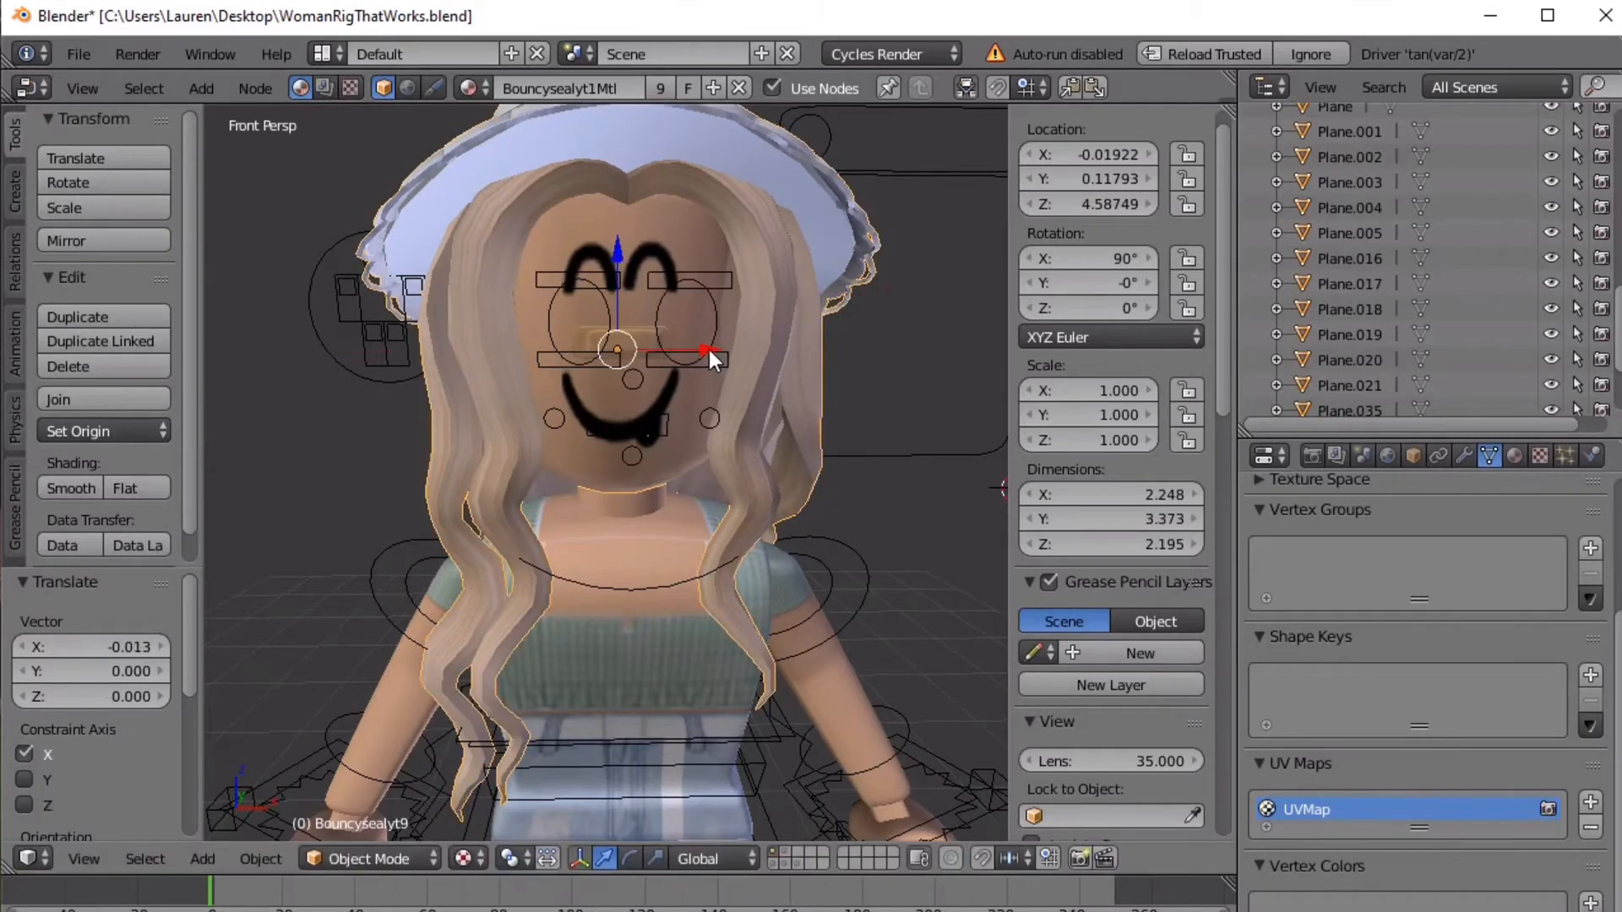
click(377, 526)
Inspect the fit around the neck and lower the head about 0.025 along Z
key(shift+f)
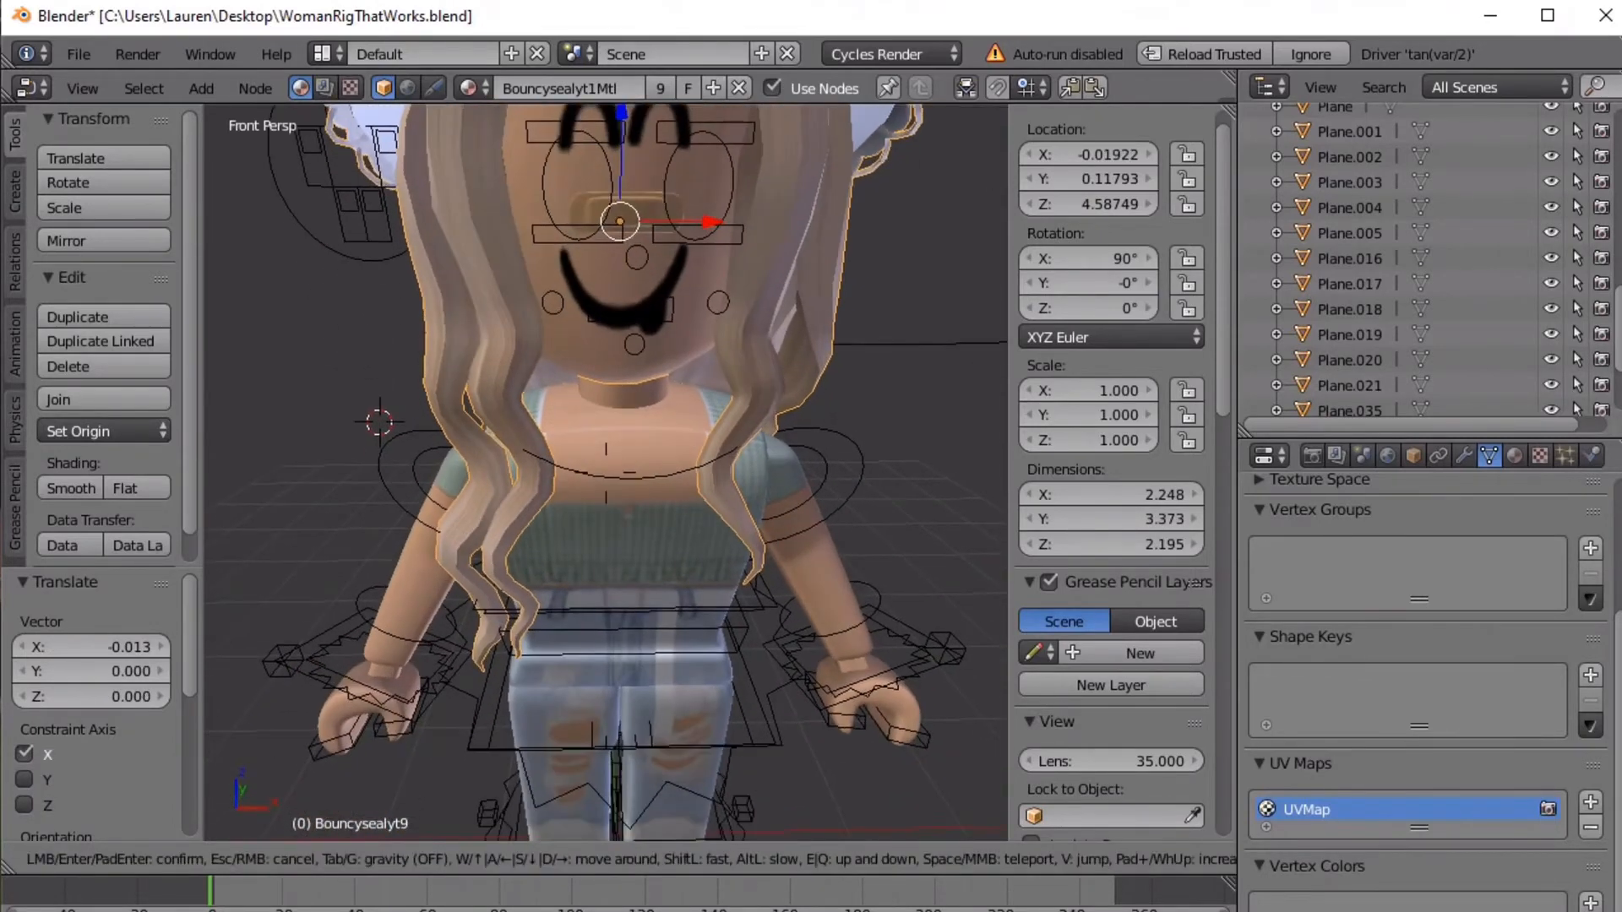
key(s)
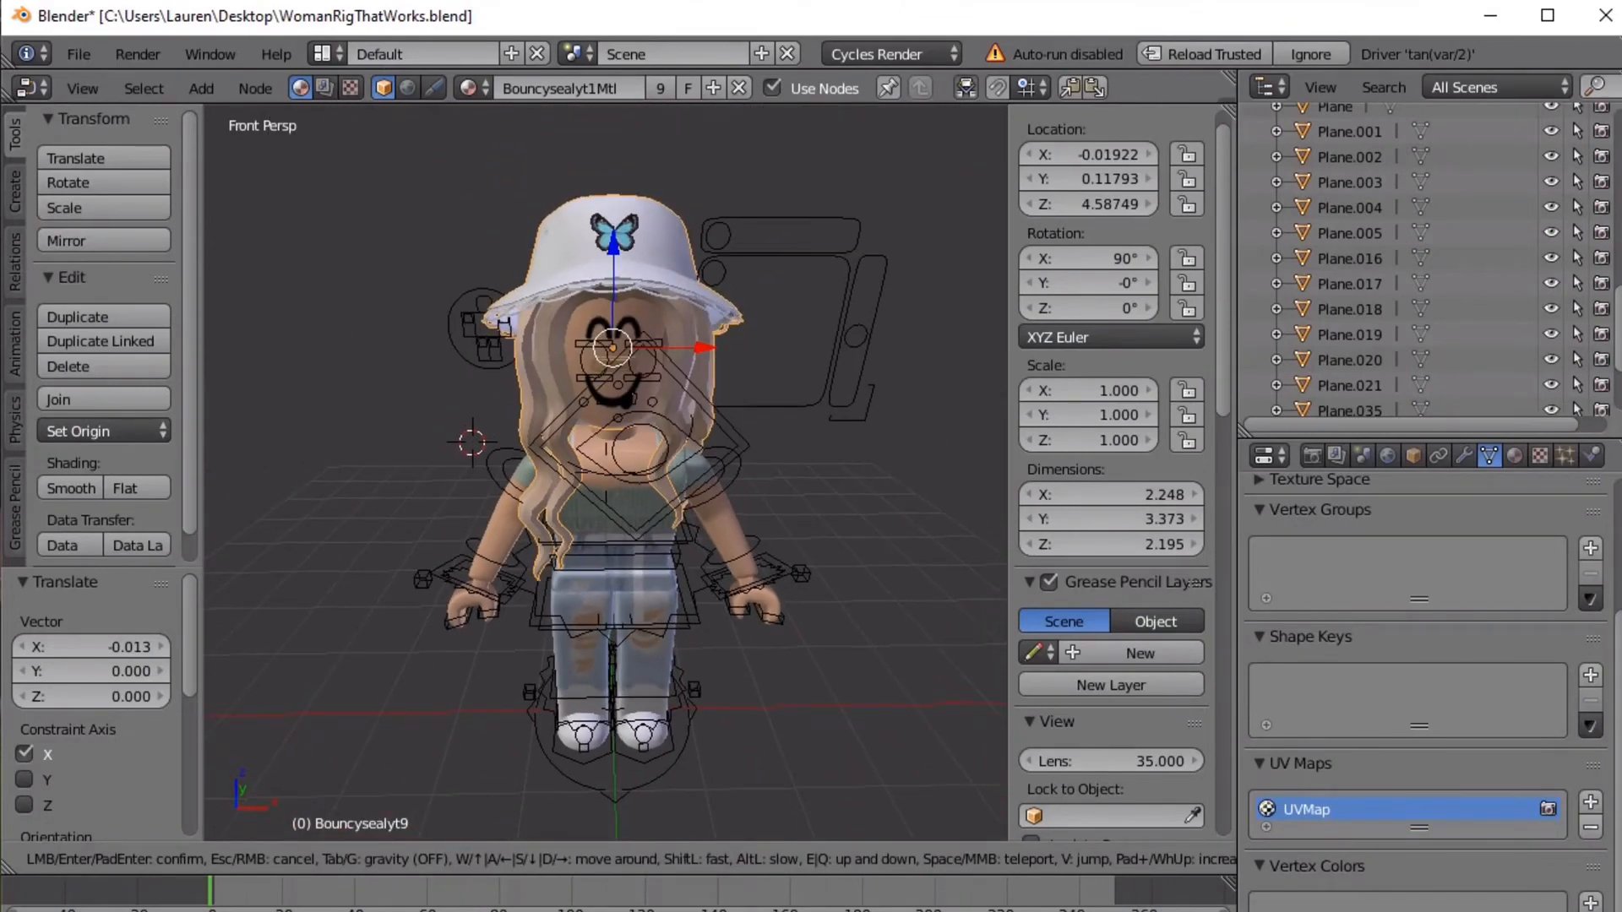
key(w)
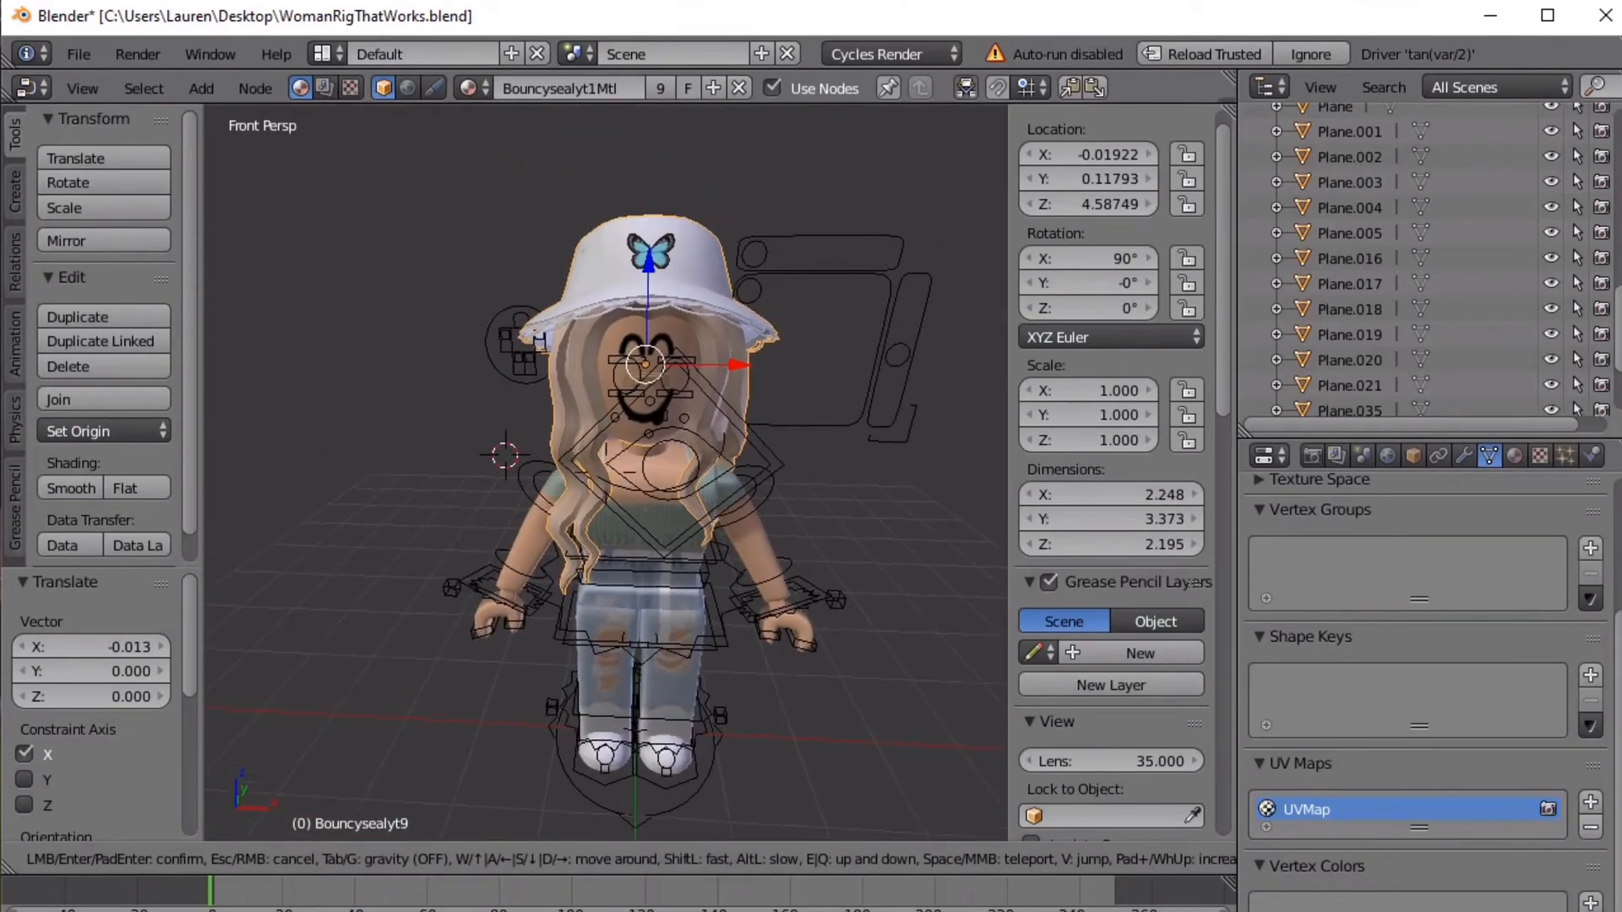
click(605, 475)
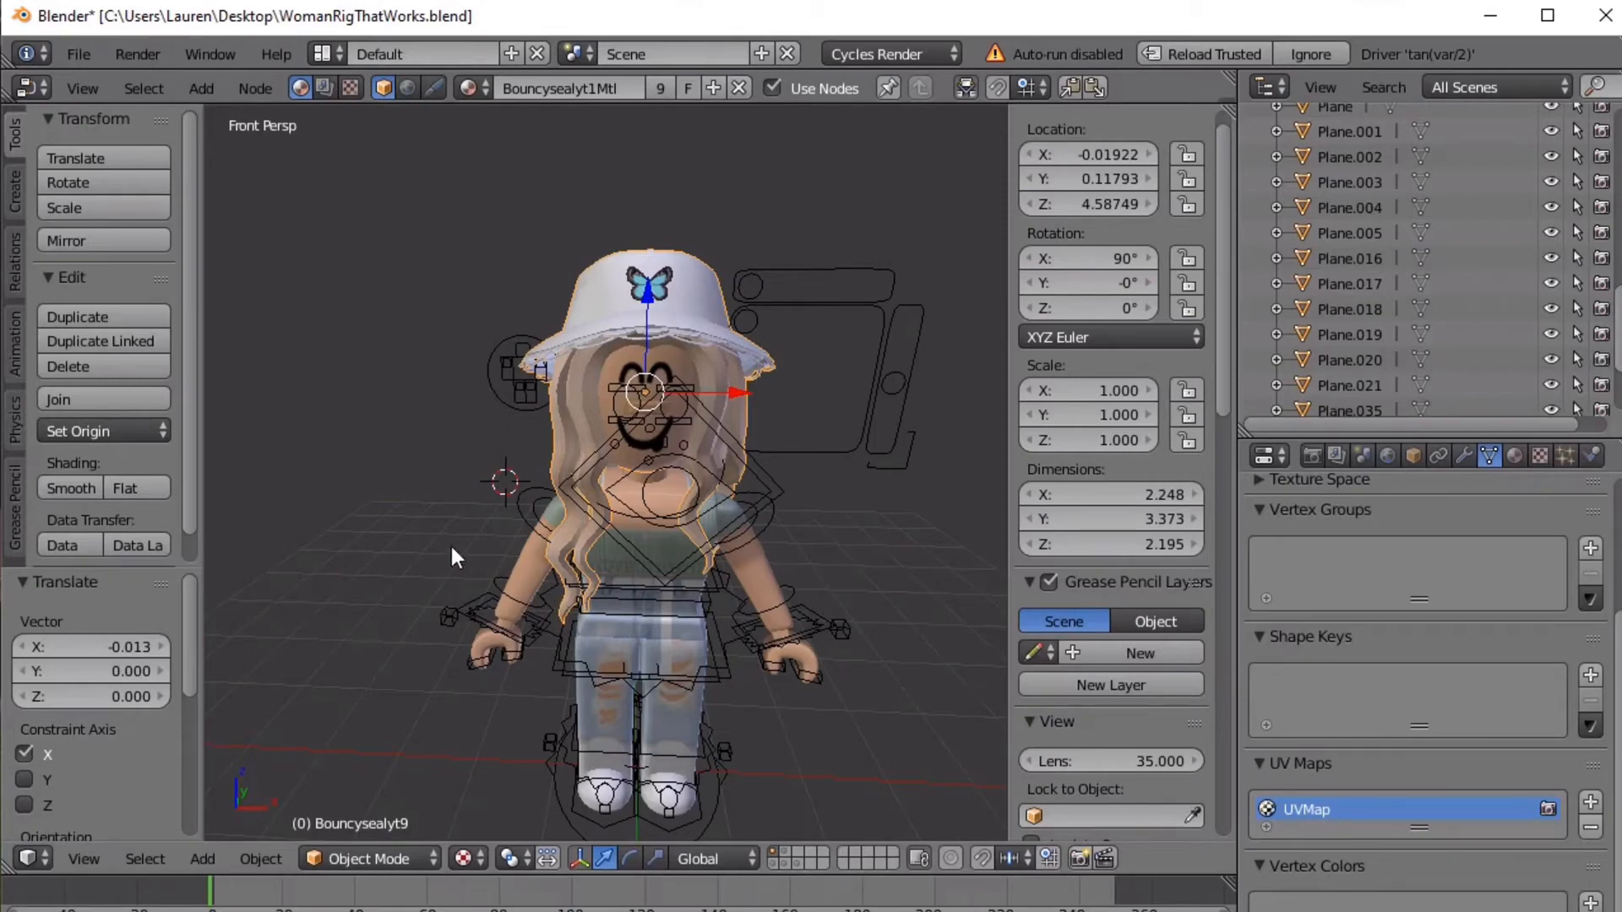
key(shift+f)
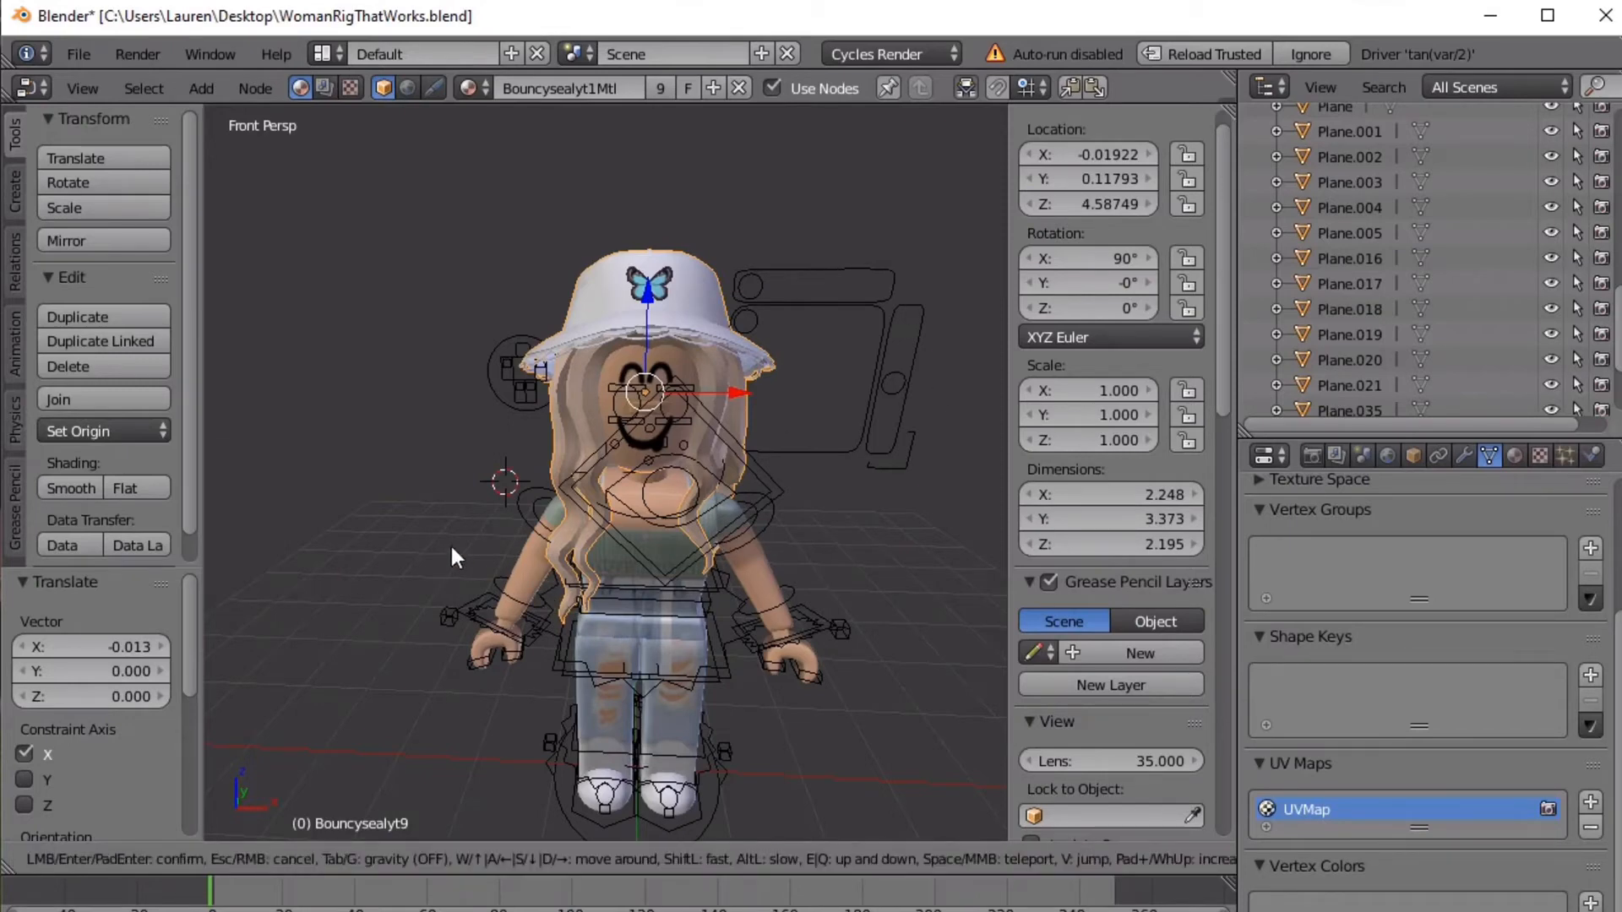
key(w)
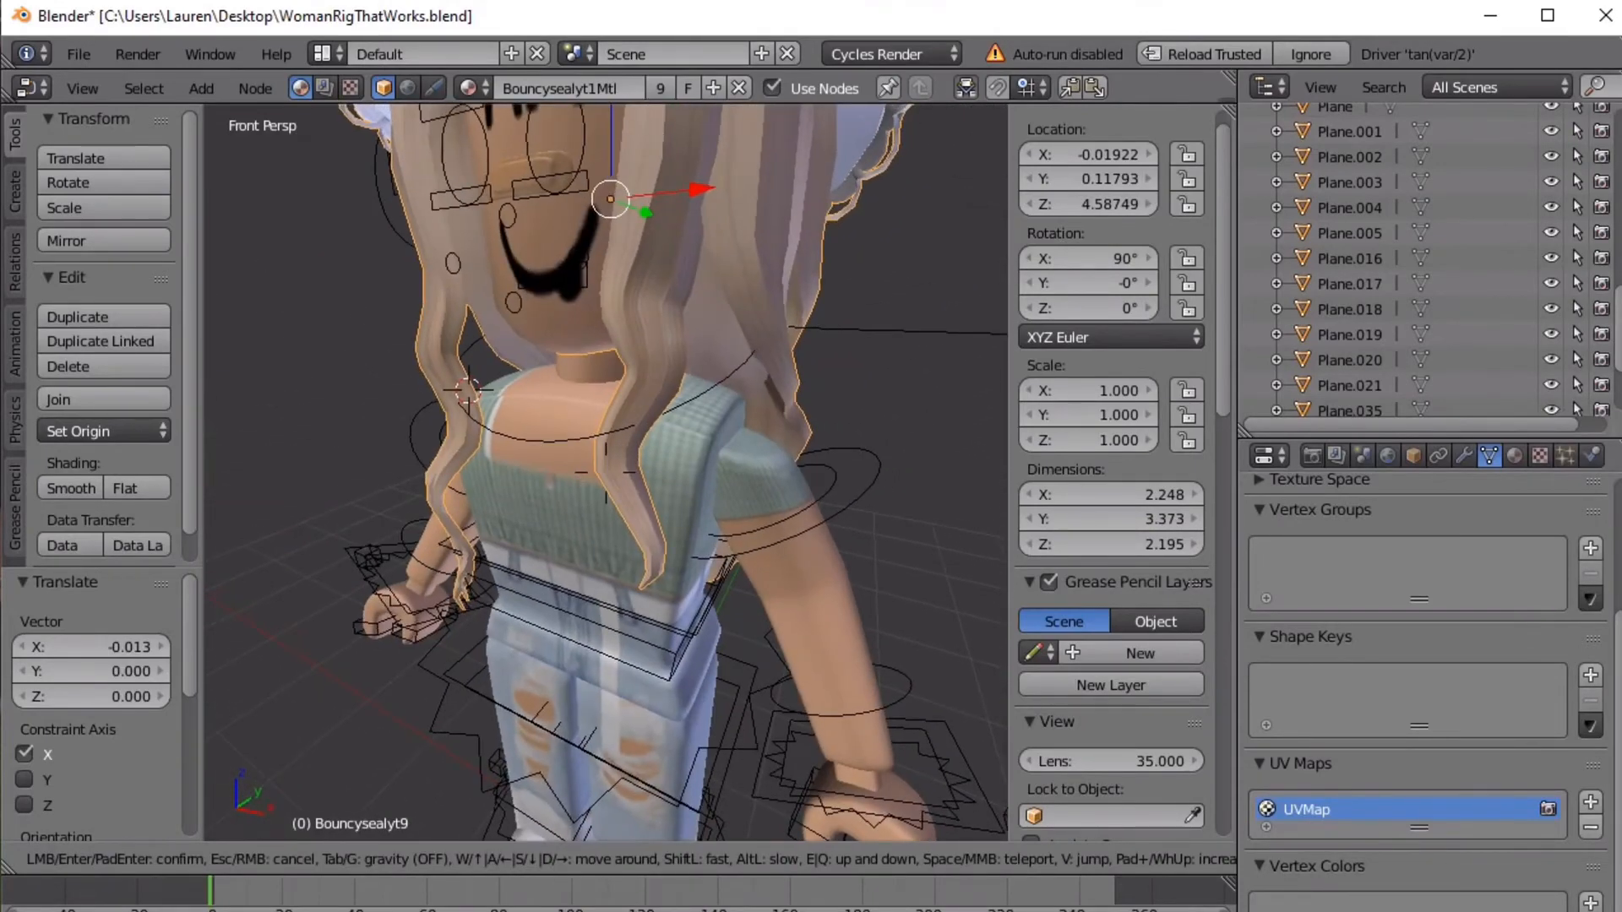
click(605, 484)
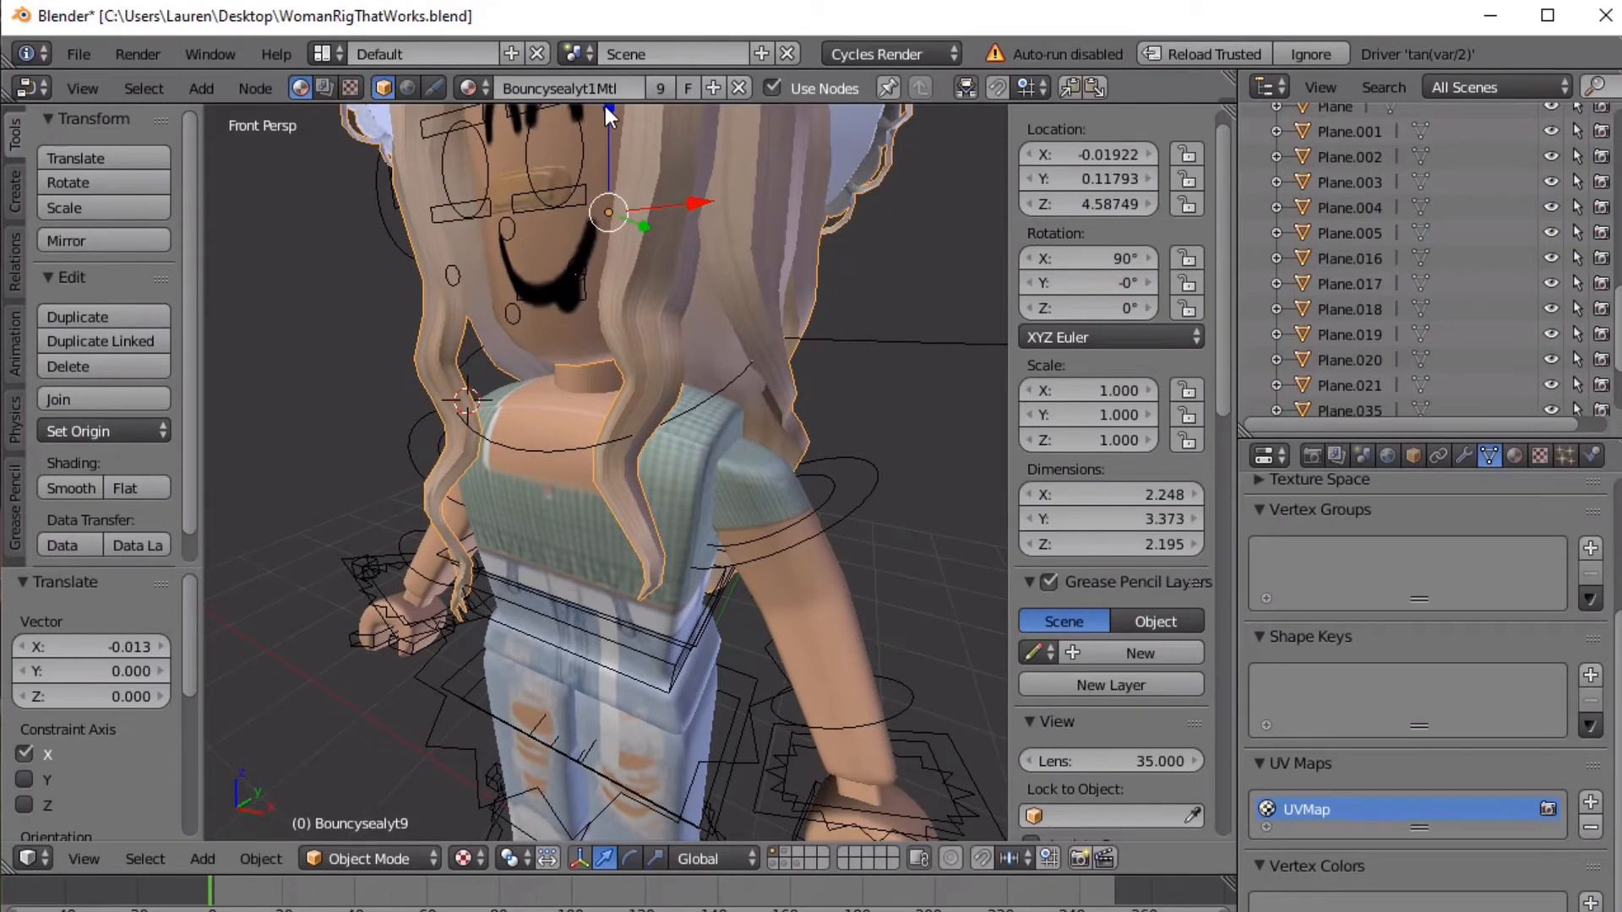
drag(604, 105, 605, 116)
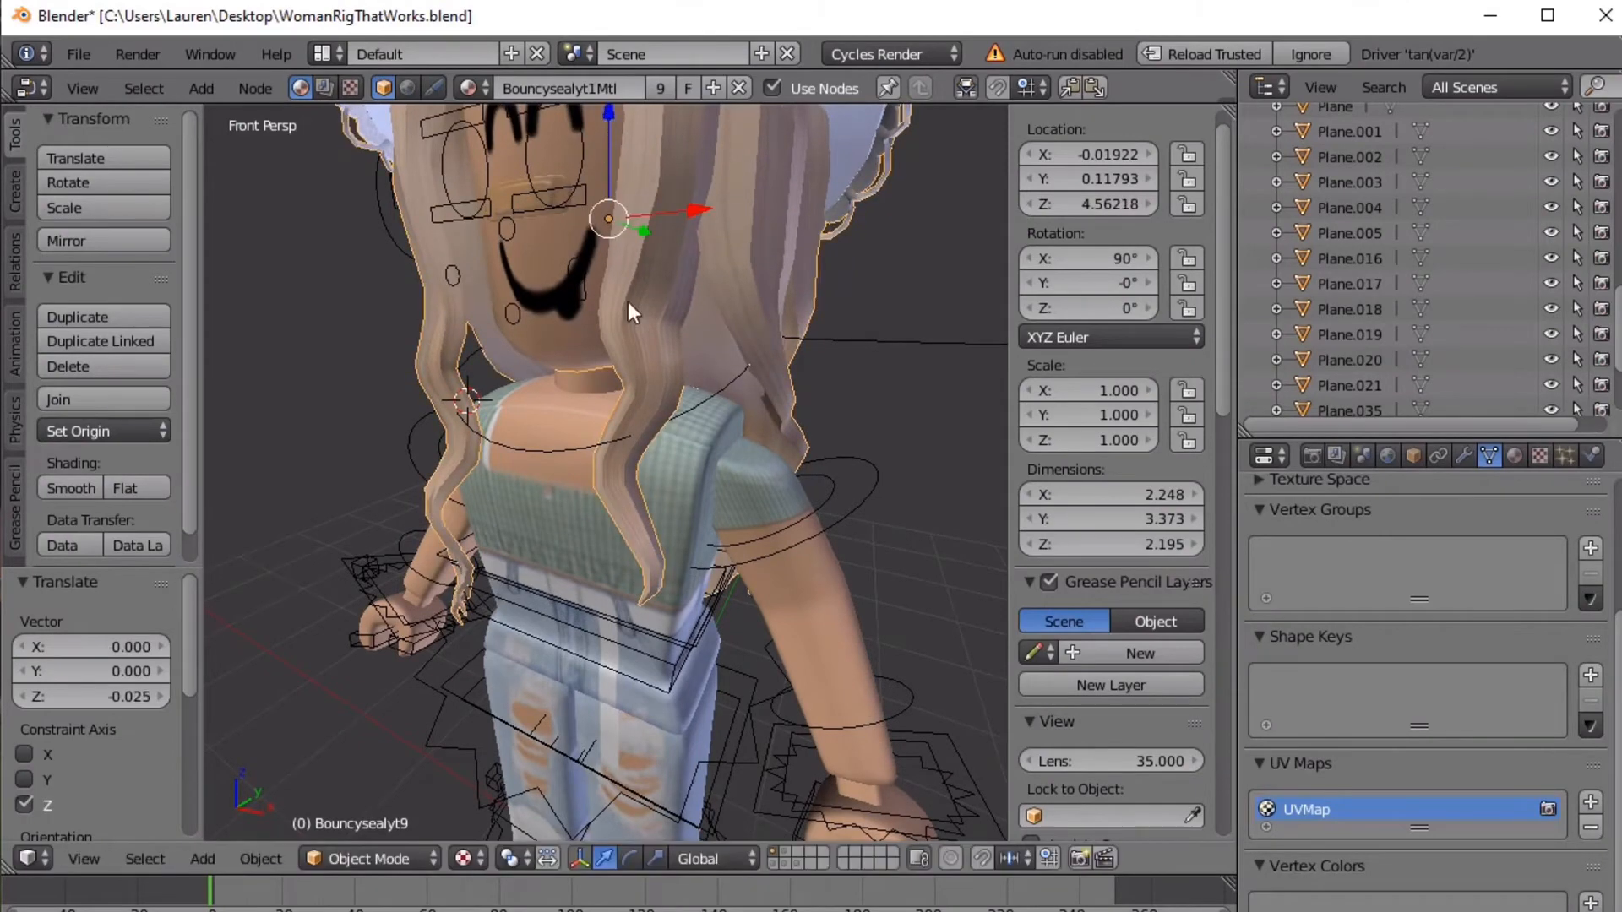
Select the rig and switch it to Pose Mode with the upper-arm bone on the character's left side selected
click(806, 516)
right_click(799, 537)
key(ctrl+Tab)
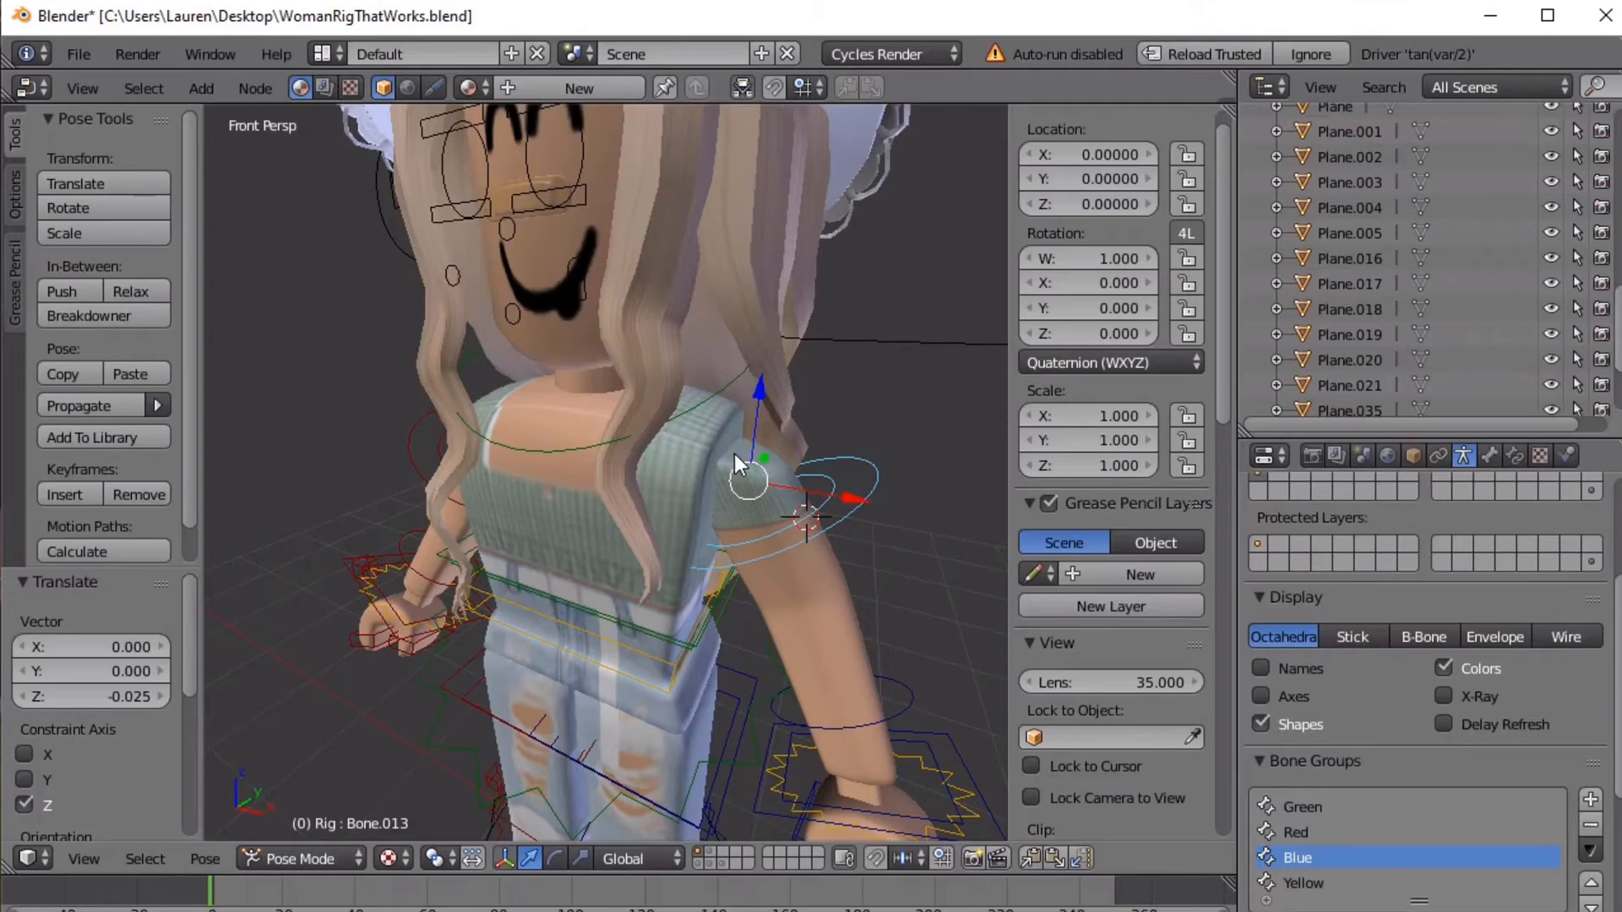
key(shift+f)
key(w)
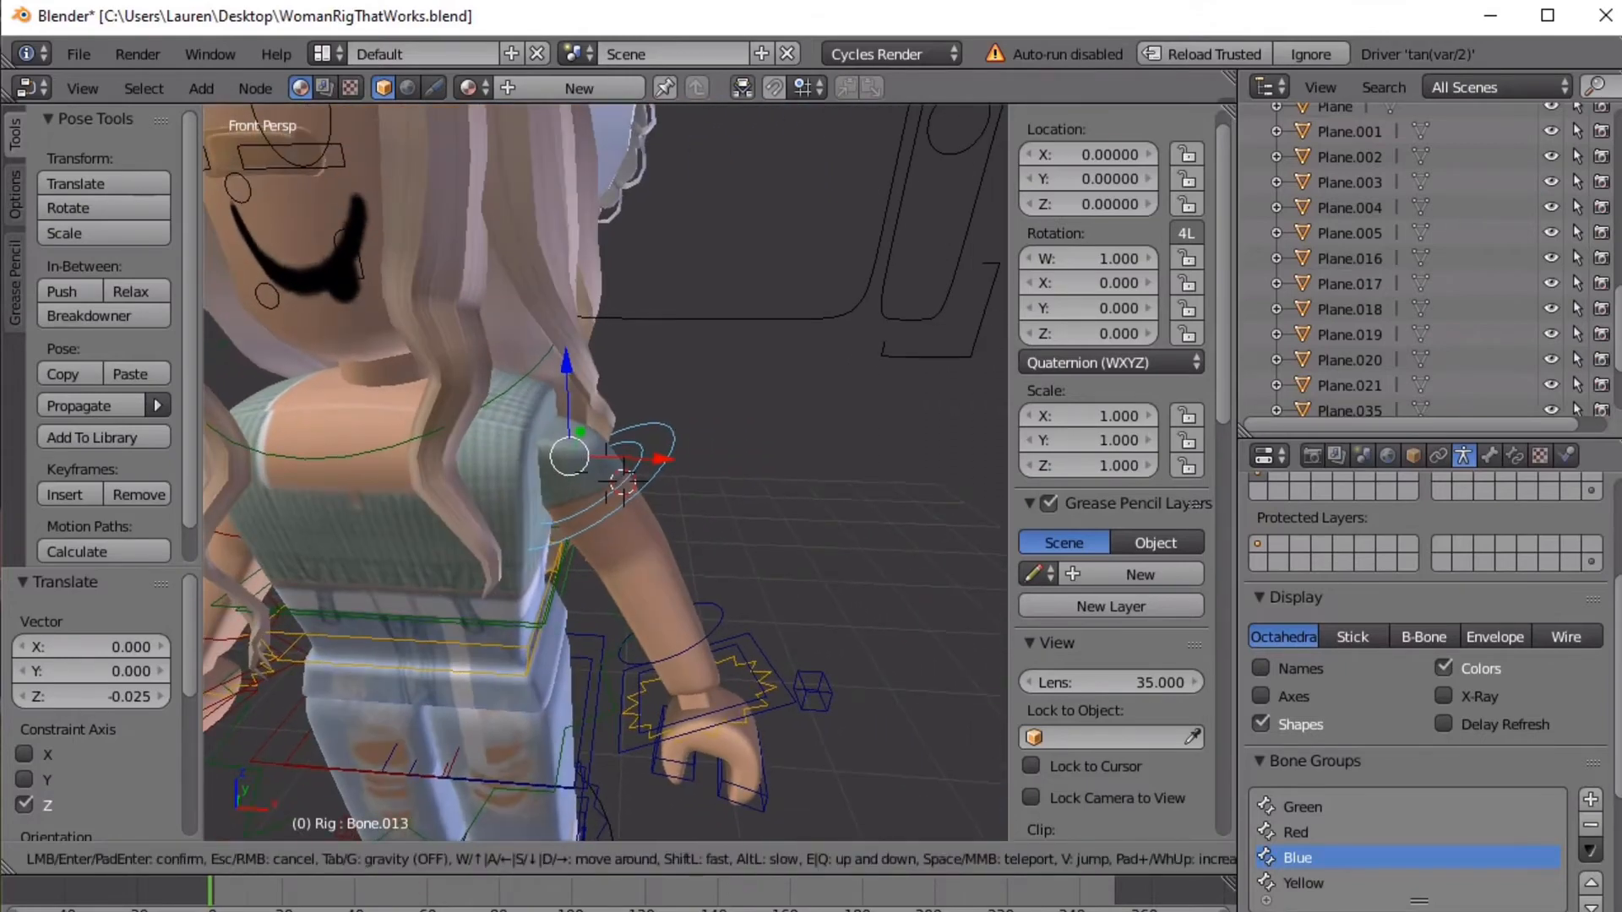
key(s)
click(631, 461)
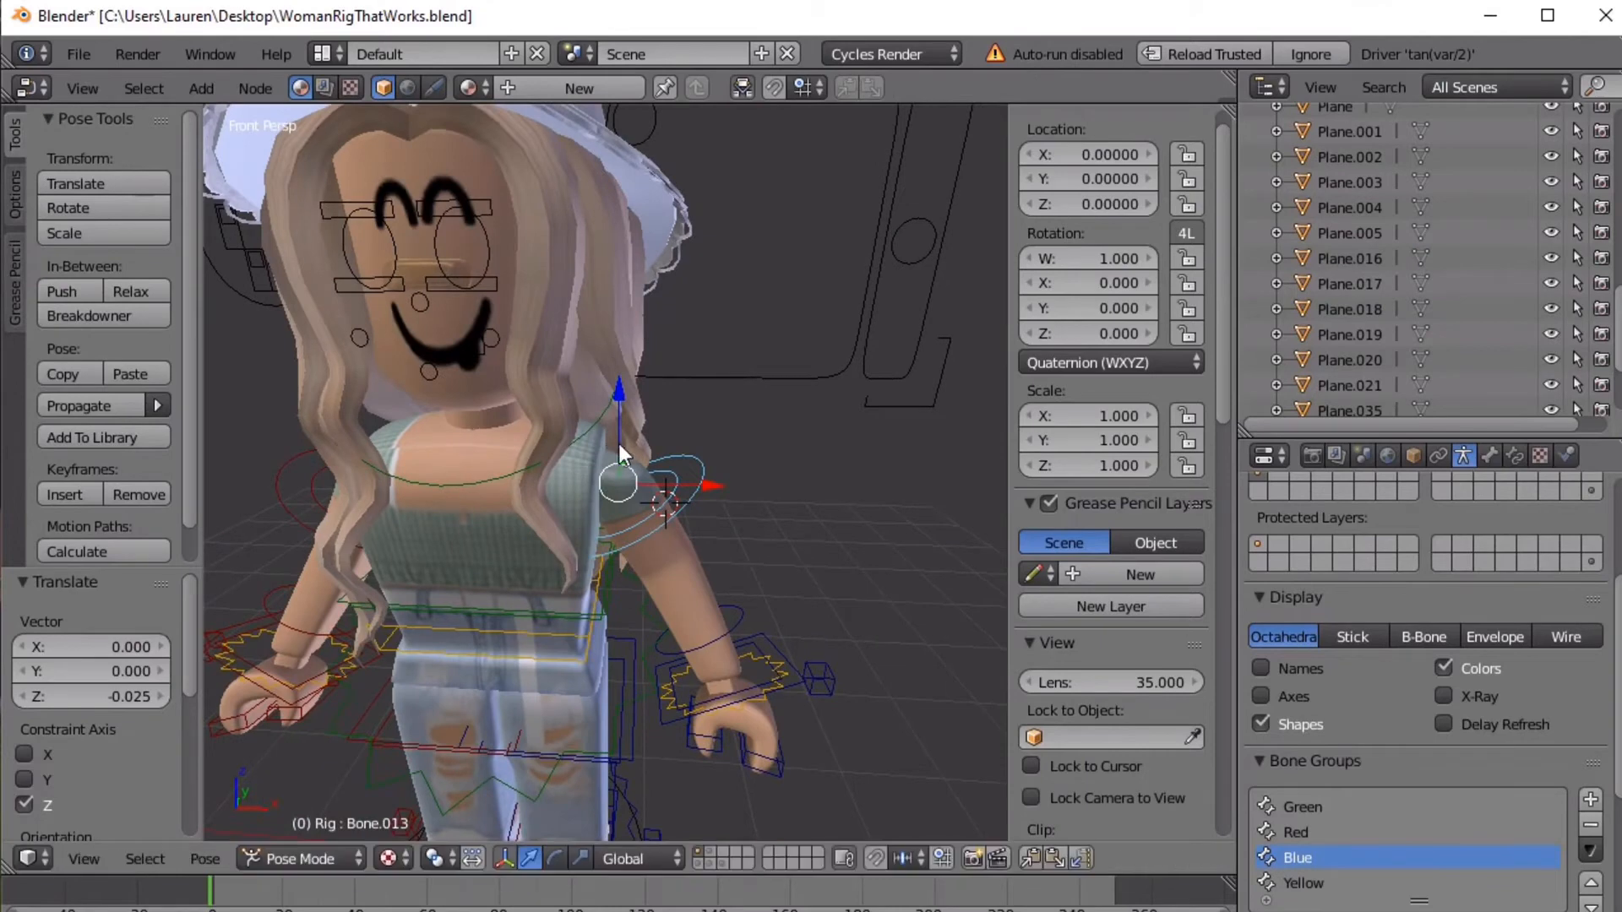
Switch to the rotation manipulator and rotate the left upper-arm bone about -248°
click(554, 855)
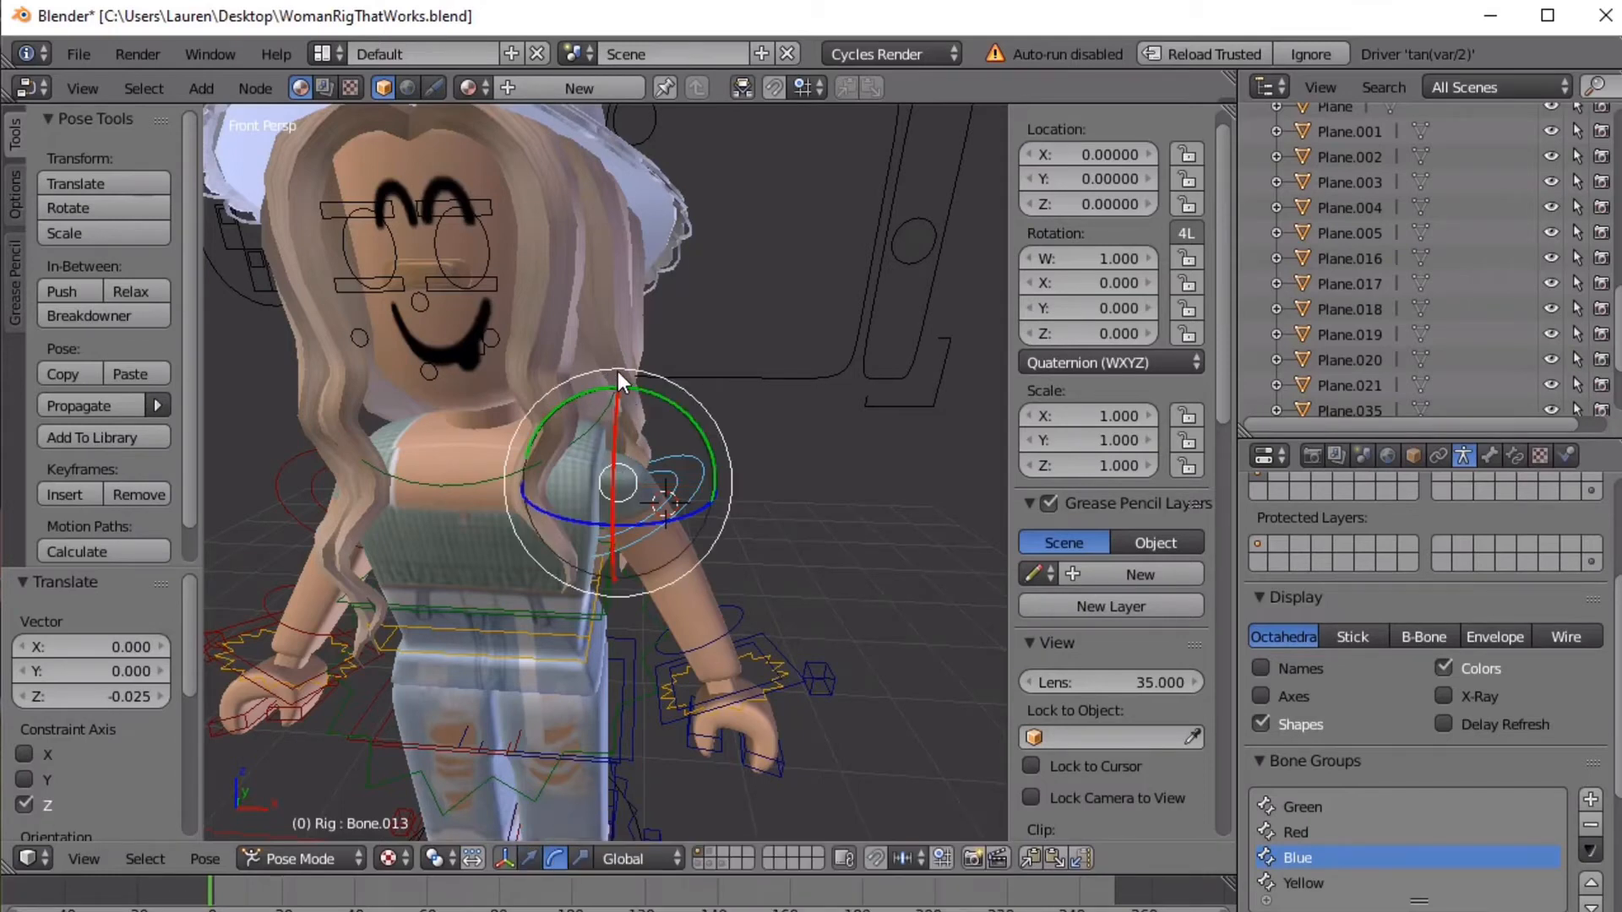
drag(616, 371, 665, 566)
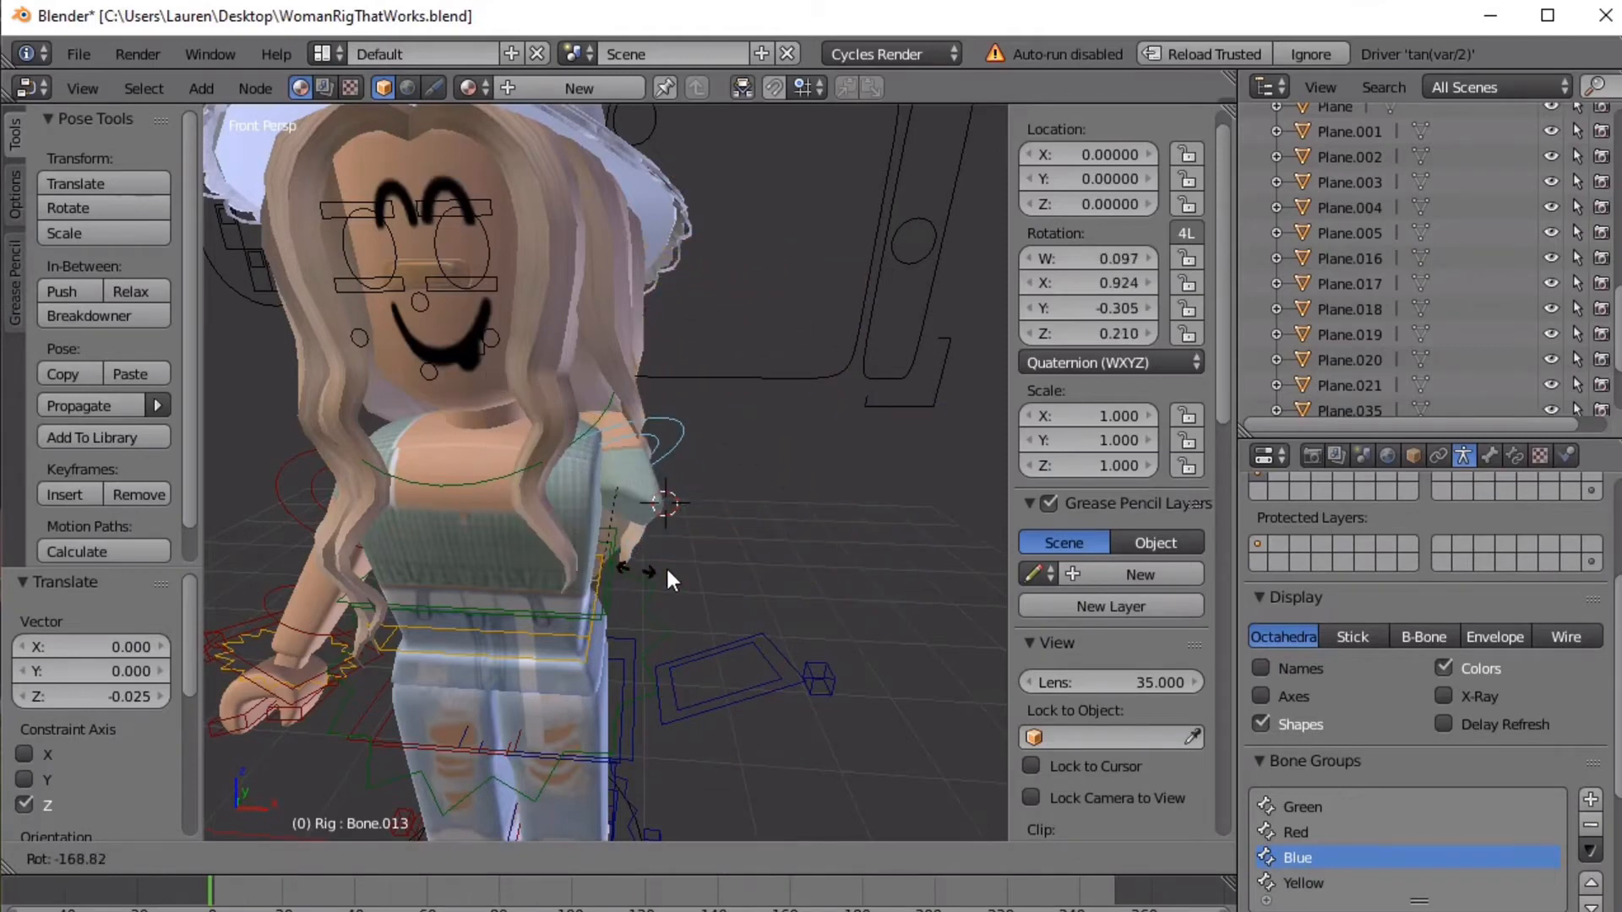
click(772, 539)
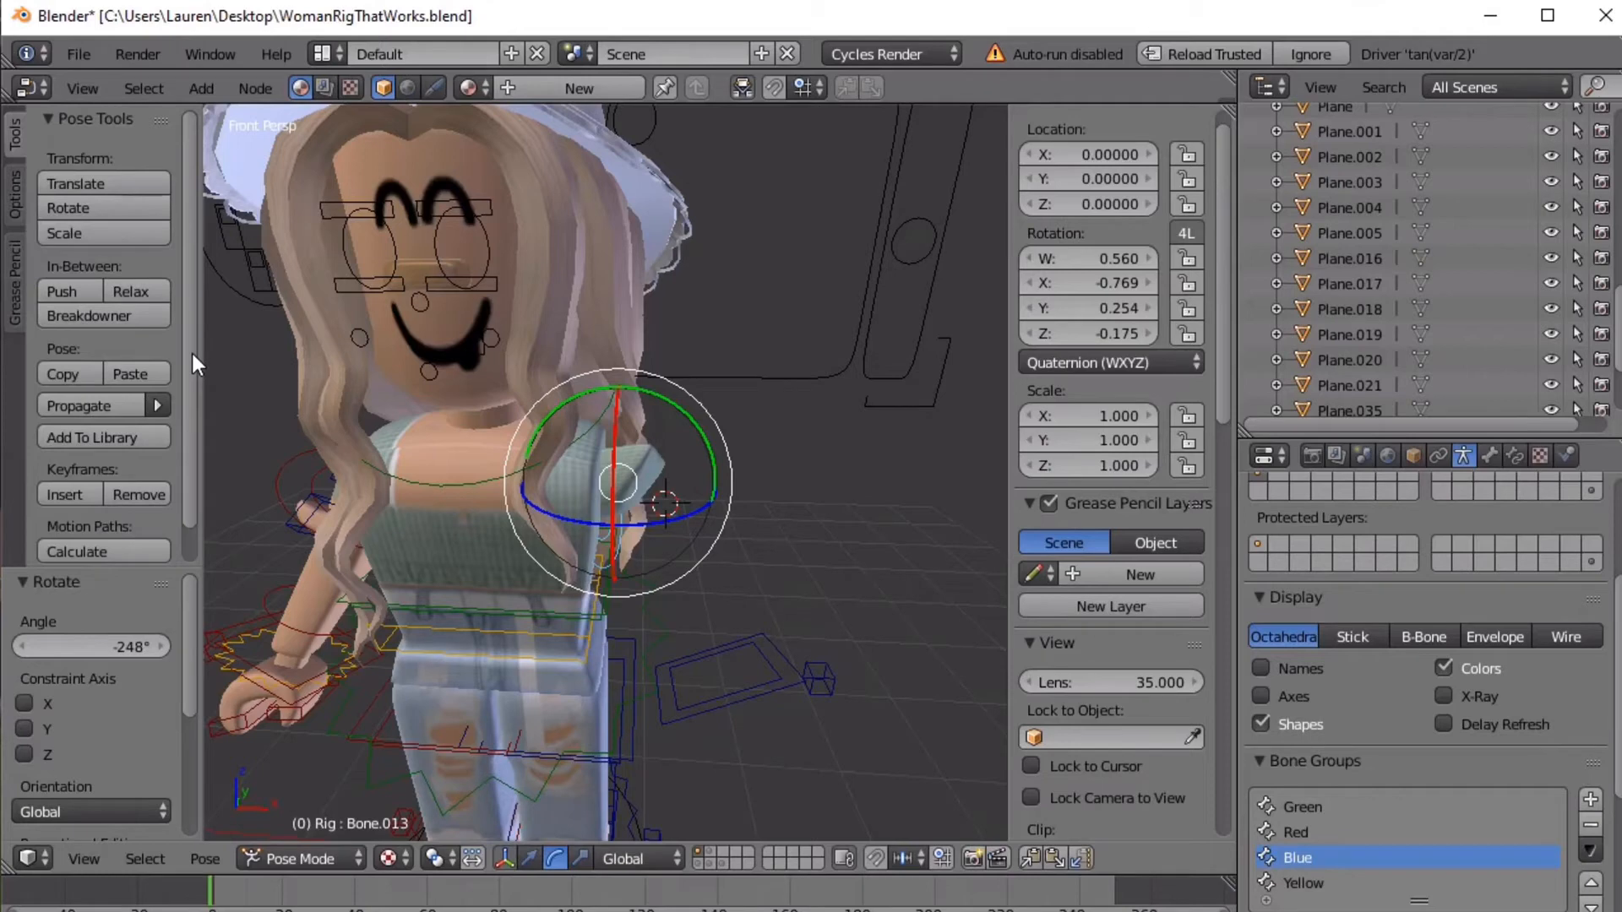
Undo the last rotation of the left upper-arm bone
scroll(181, 479, down, 1)
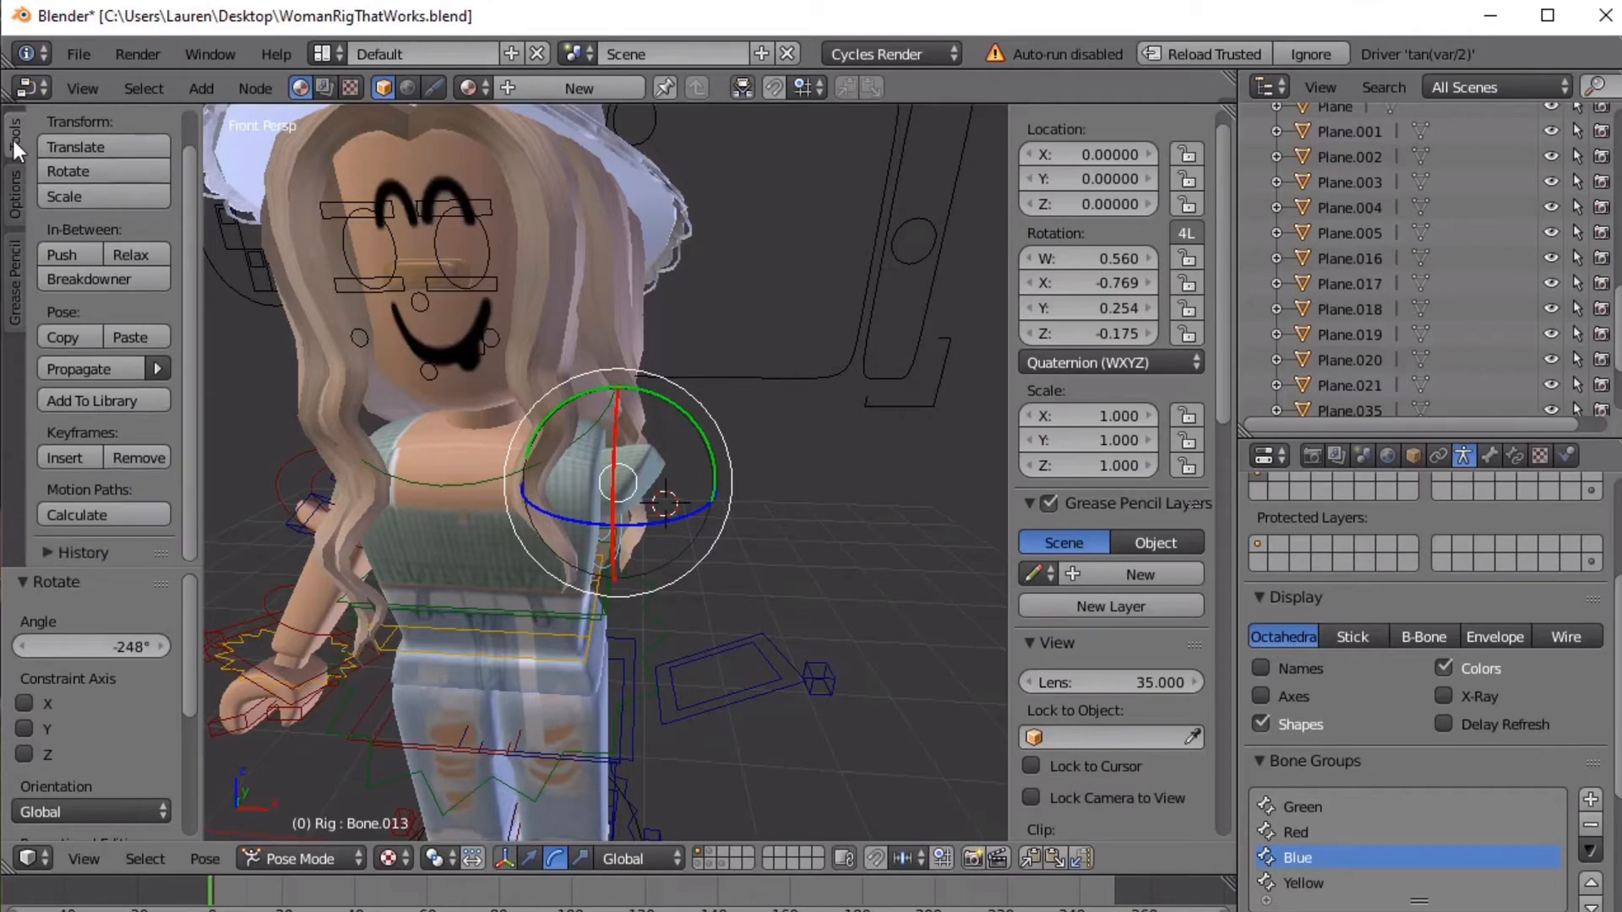
click(47, 550)
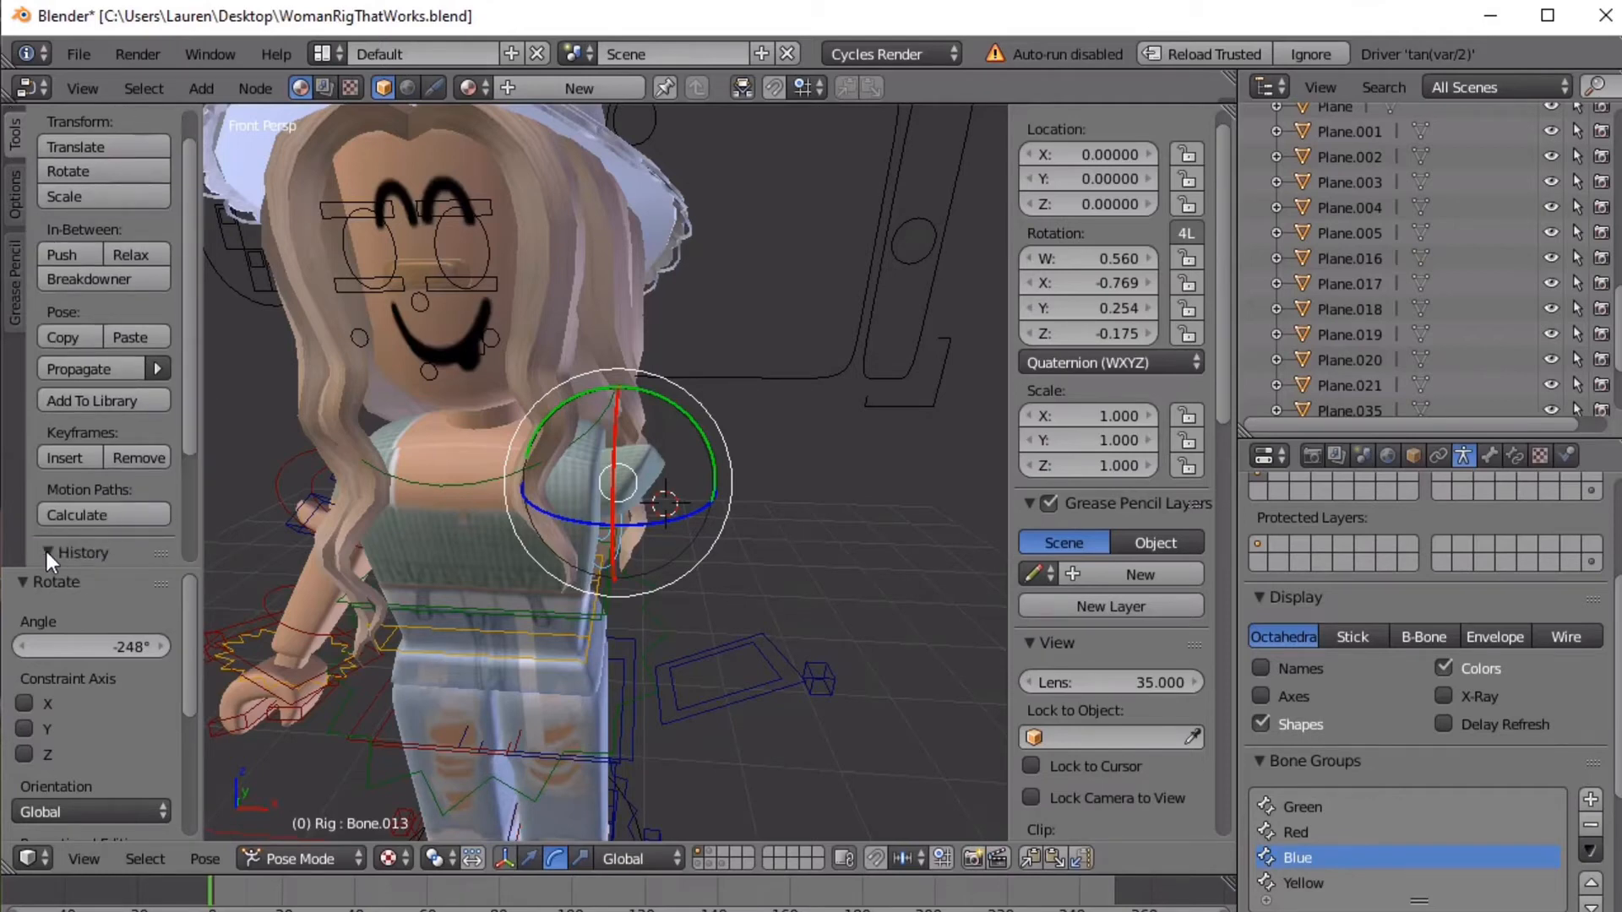
scroll(190, 380, down, 4)
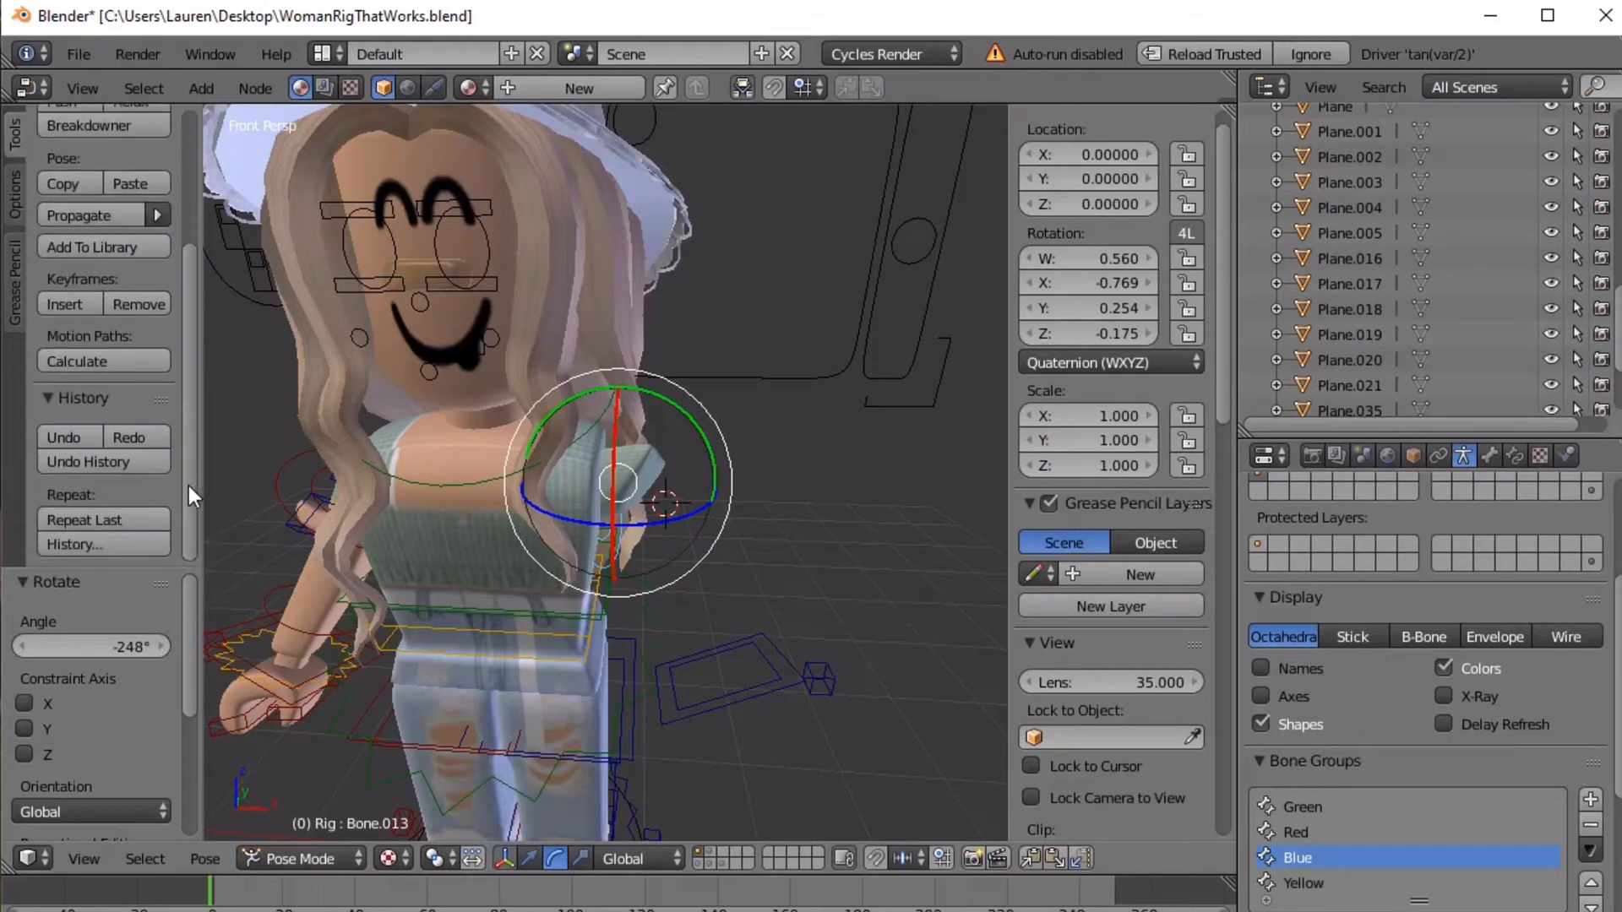
click(80, 434)
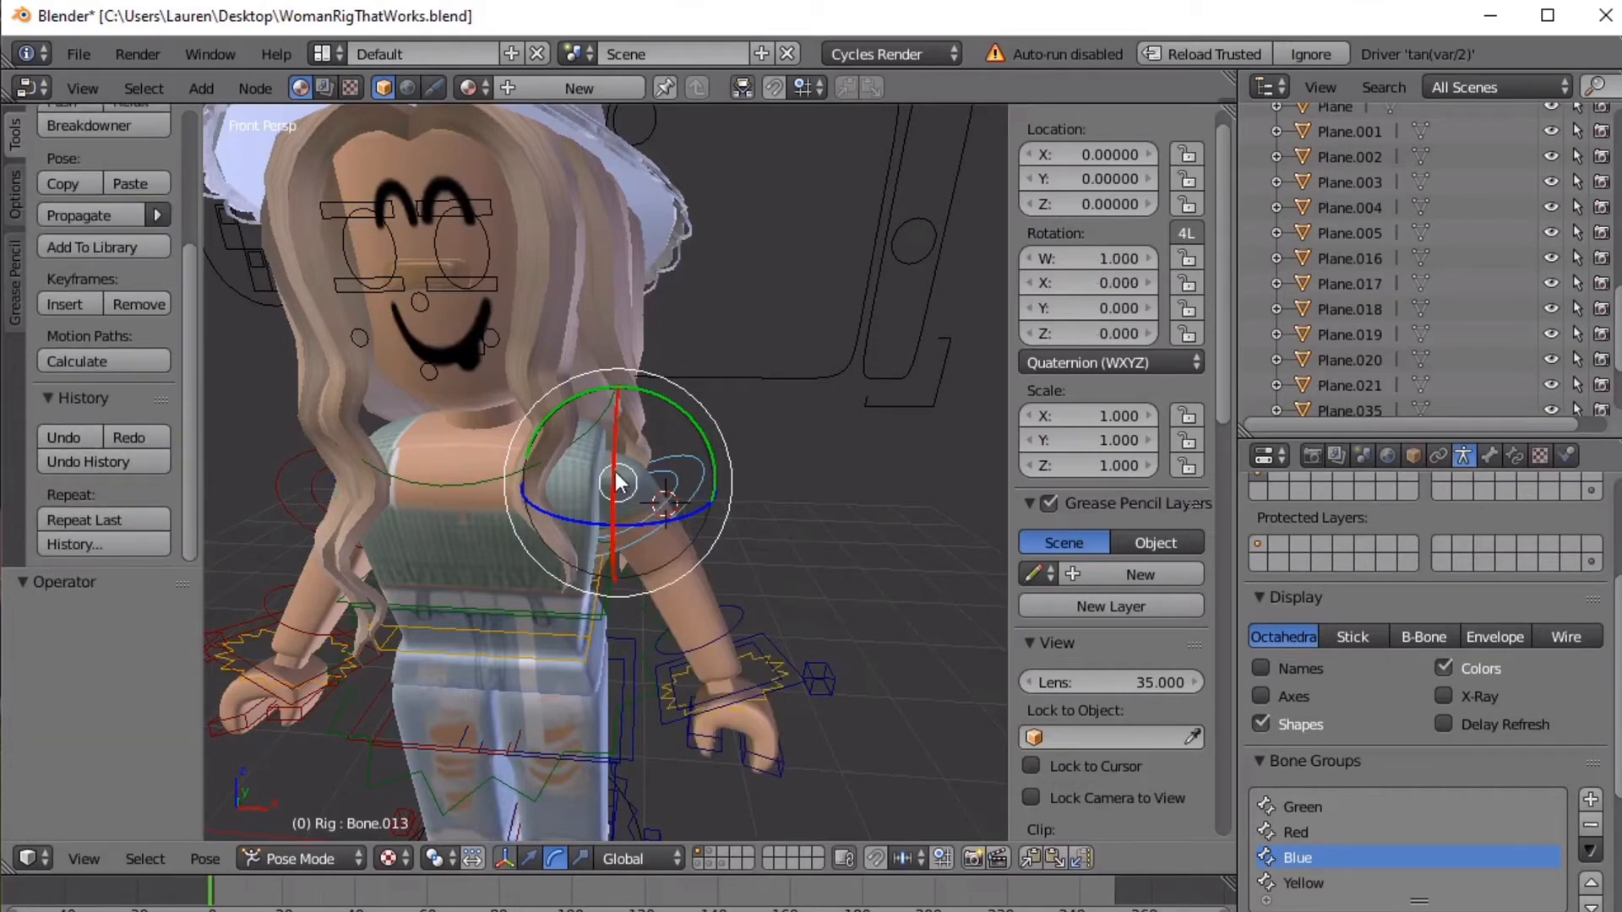
Raise the left upper-arm bone with a trackball rotation of about -150° and 1.72°, and shift it about 0.052 along X
key(r)
key(r)
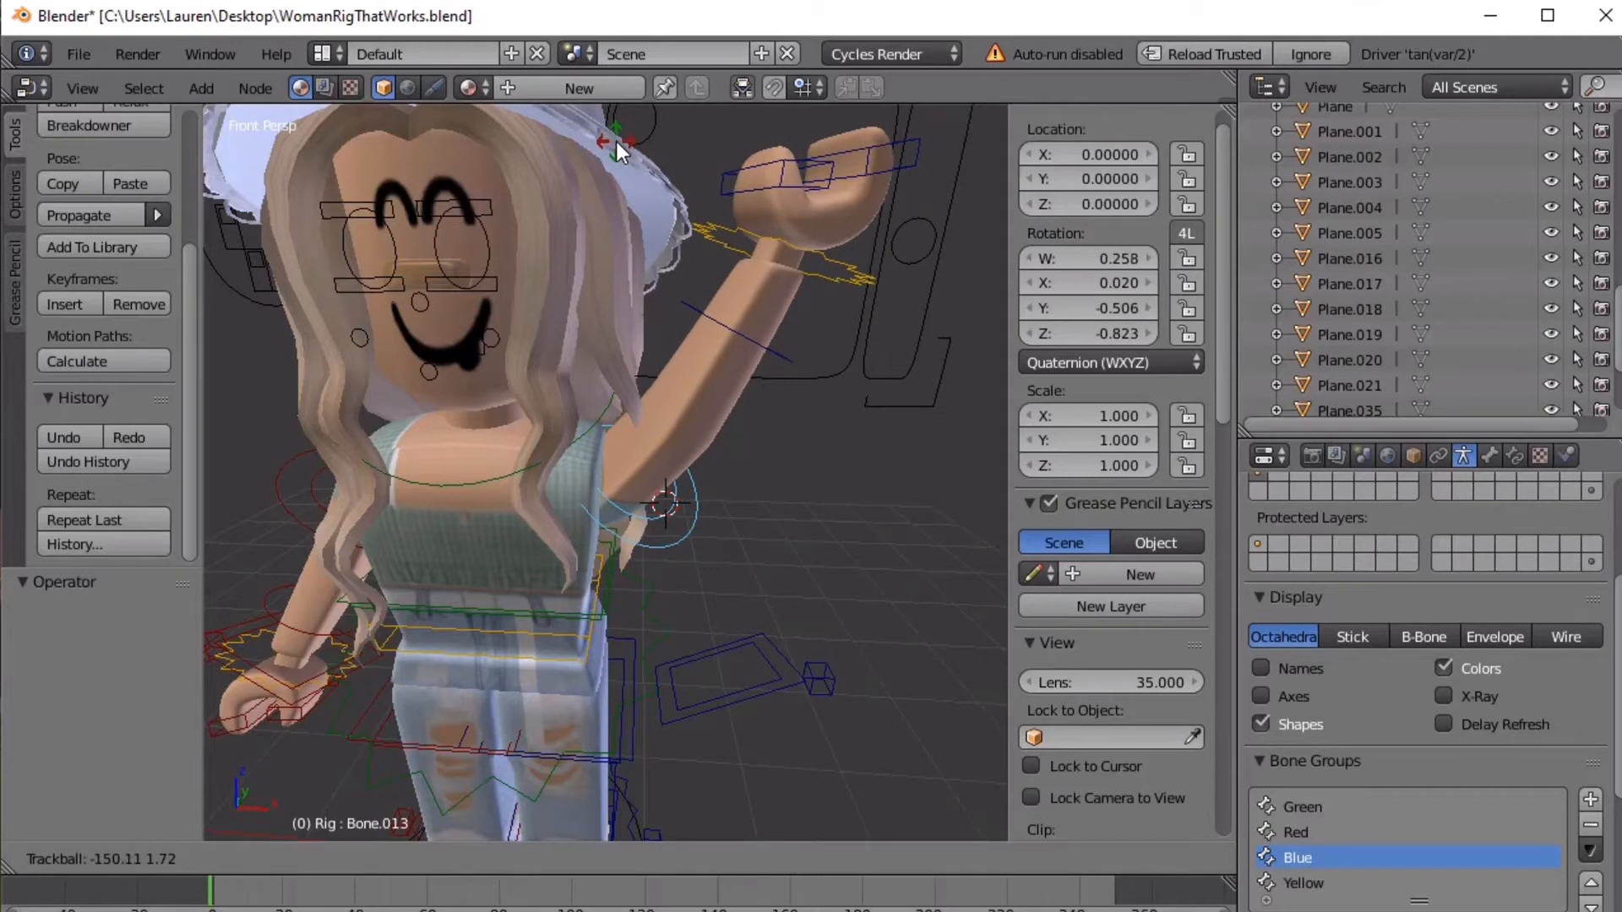
click(615, 140)
click(529, 857)
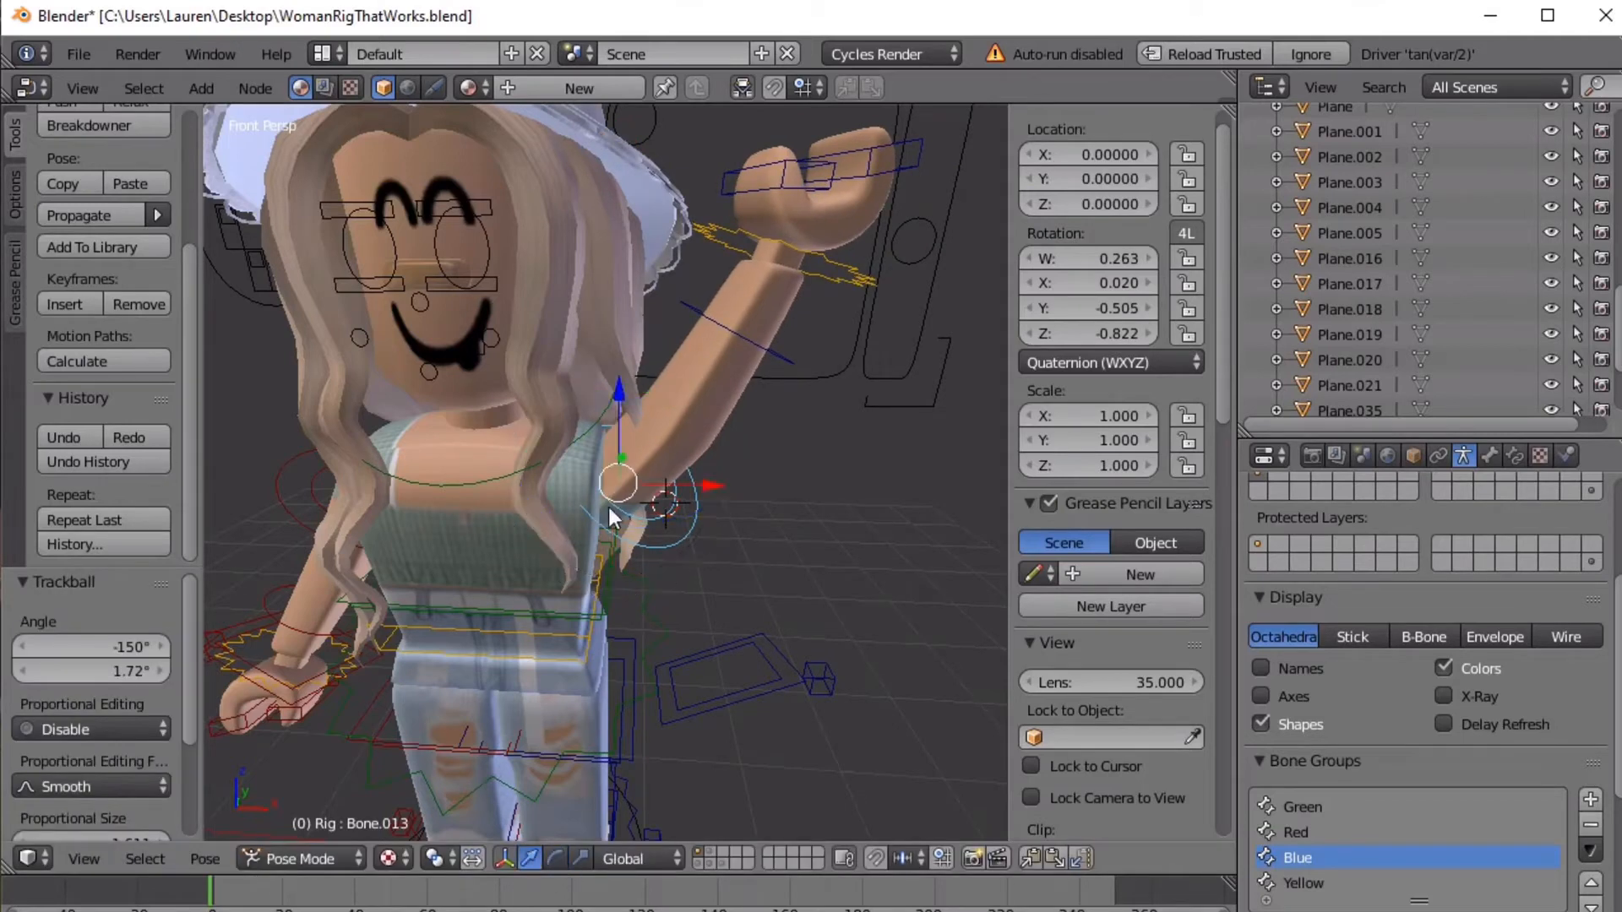
mouse_move(707, 485)
mouse_down()
mouse_move(743, 486)
mouse_move(716, 484)
mouse_up()
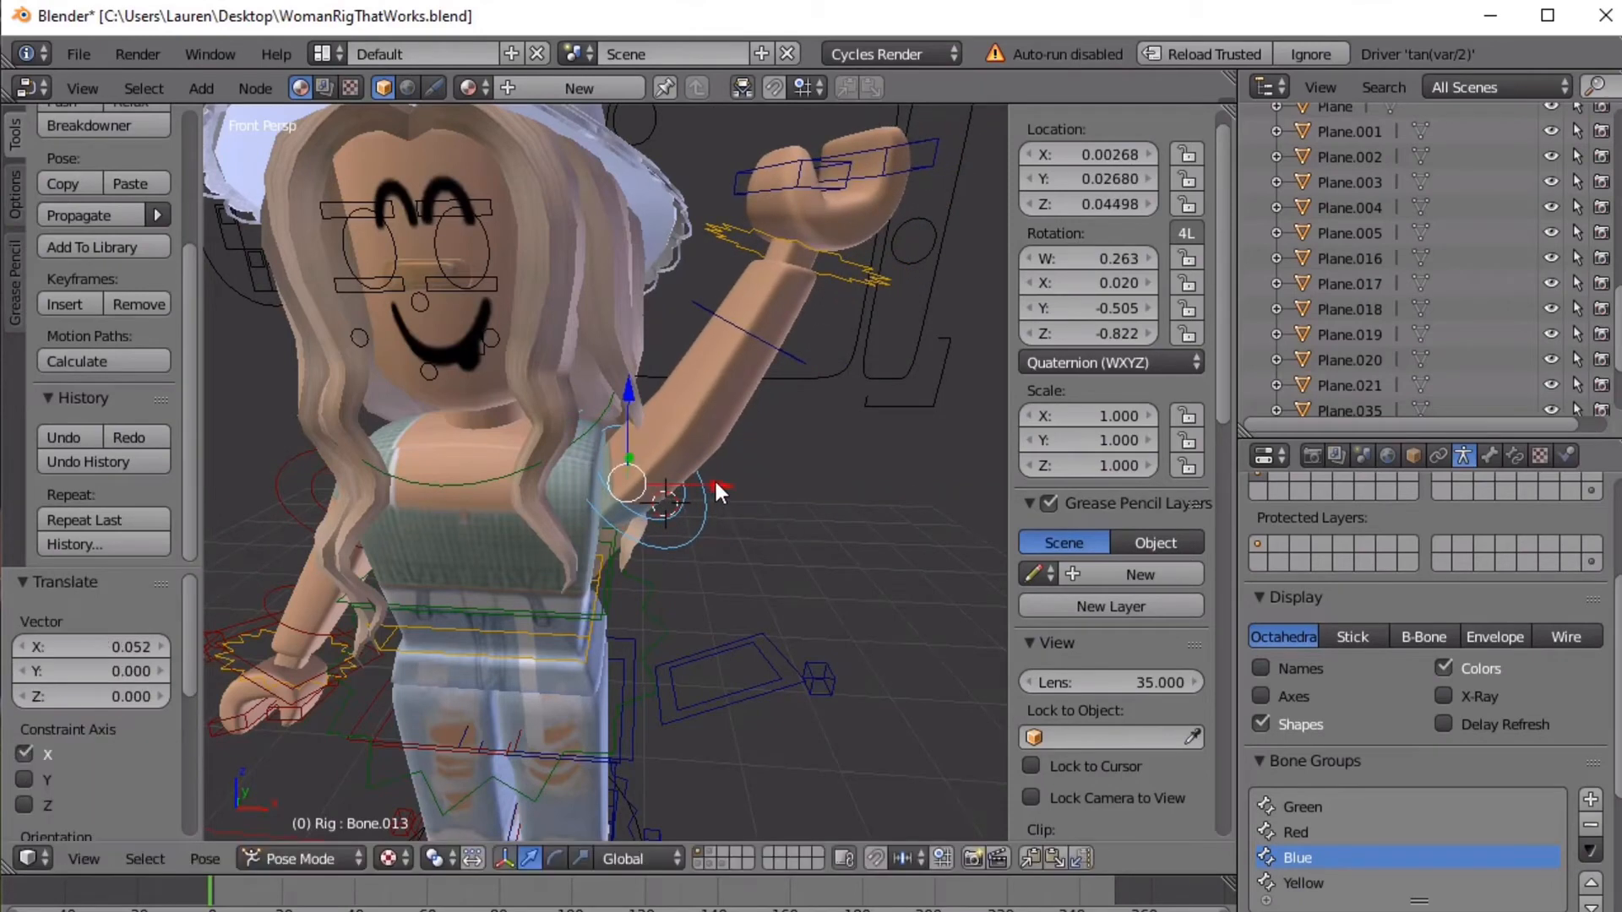
Select the left forearm bone and trackball-rotate it about -24.6° and 16°
click(558, 861)
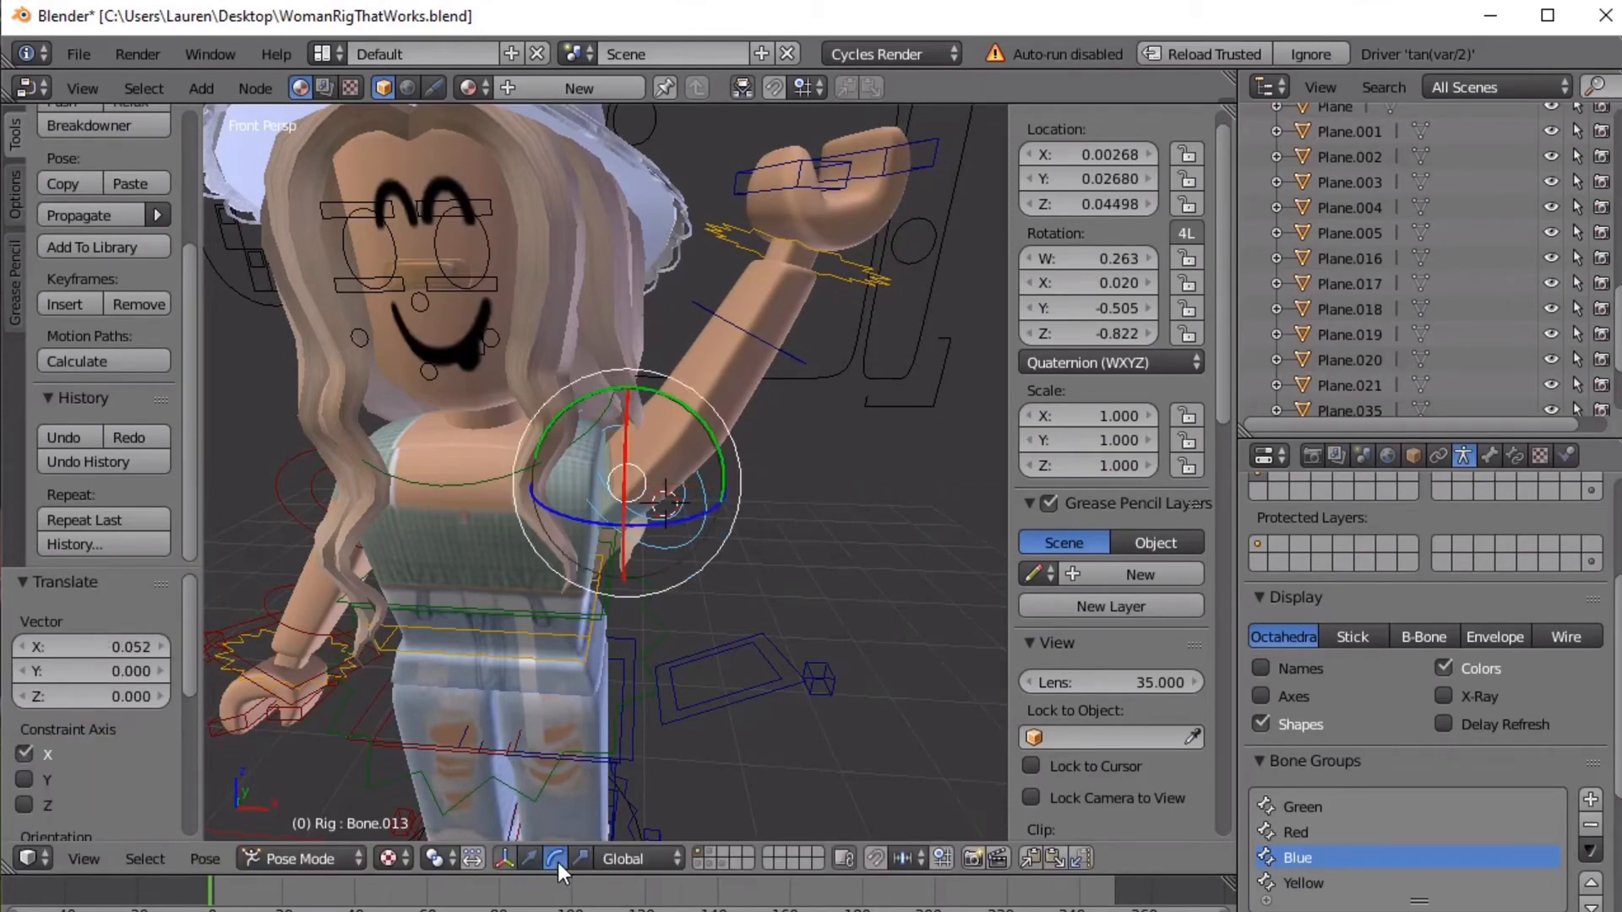
right_click(763, 338)
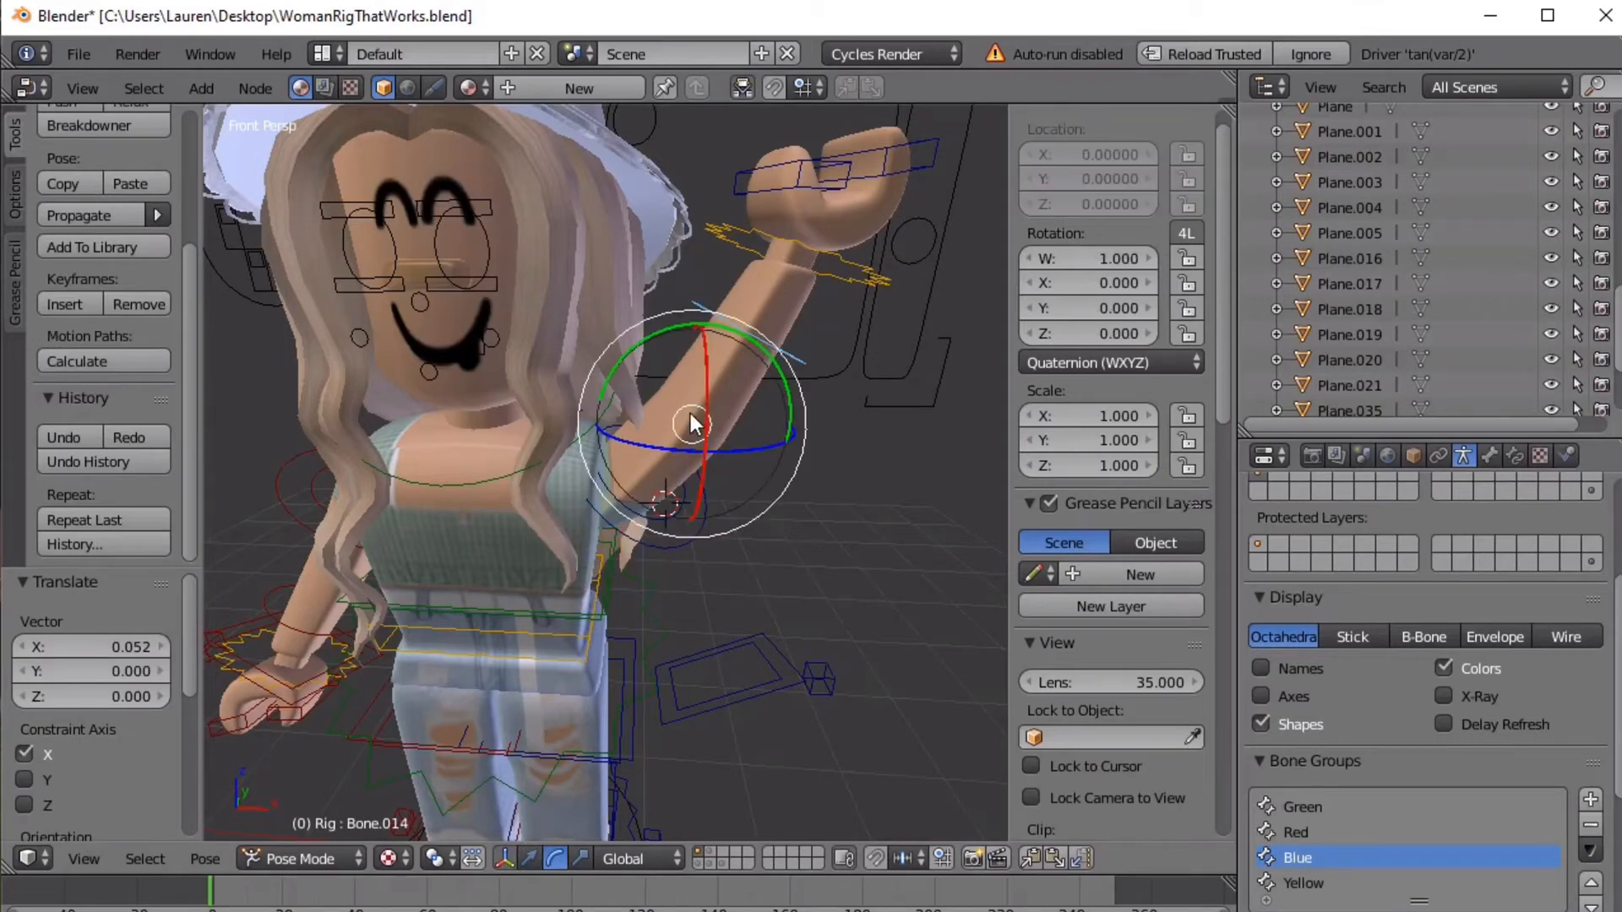
drag(691, 413, 701, 372)
Refine the raised arm with left forearm trackball rotations ending with about -21.8° and -60.2°, and rotate the upper arm about 9.44° around X
right_click(640, 414)
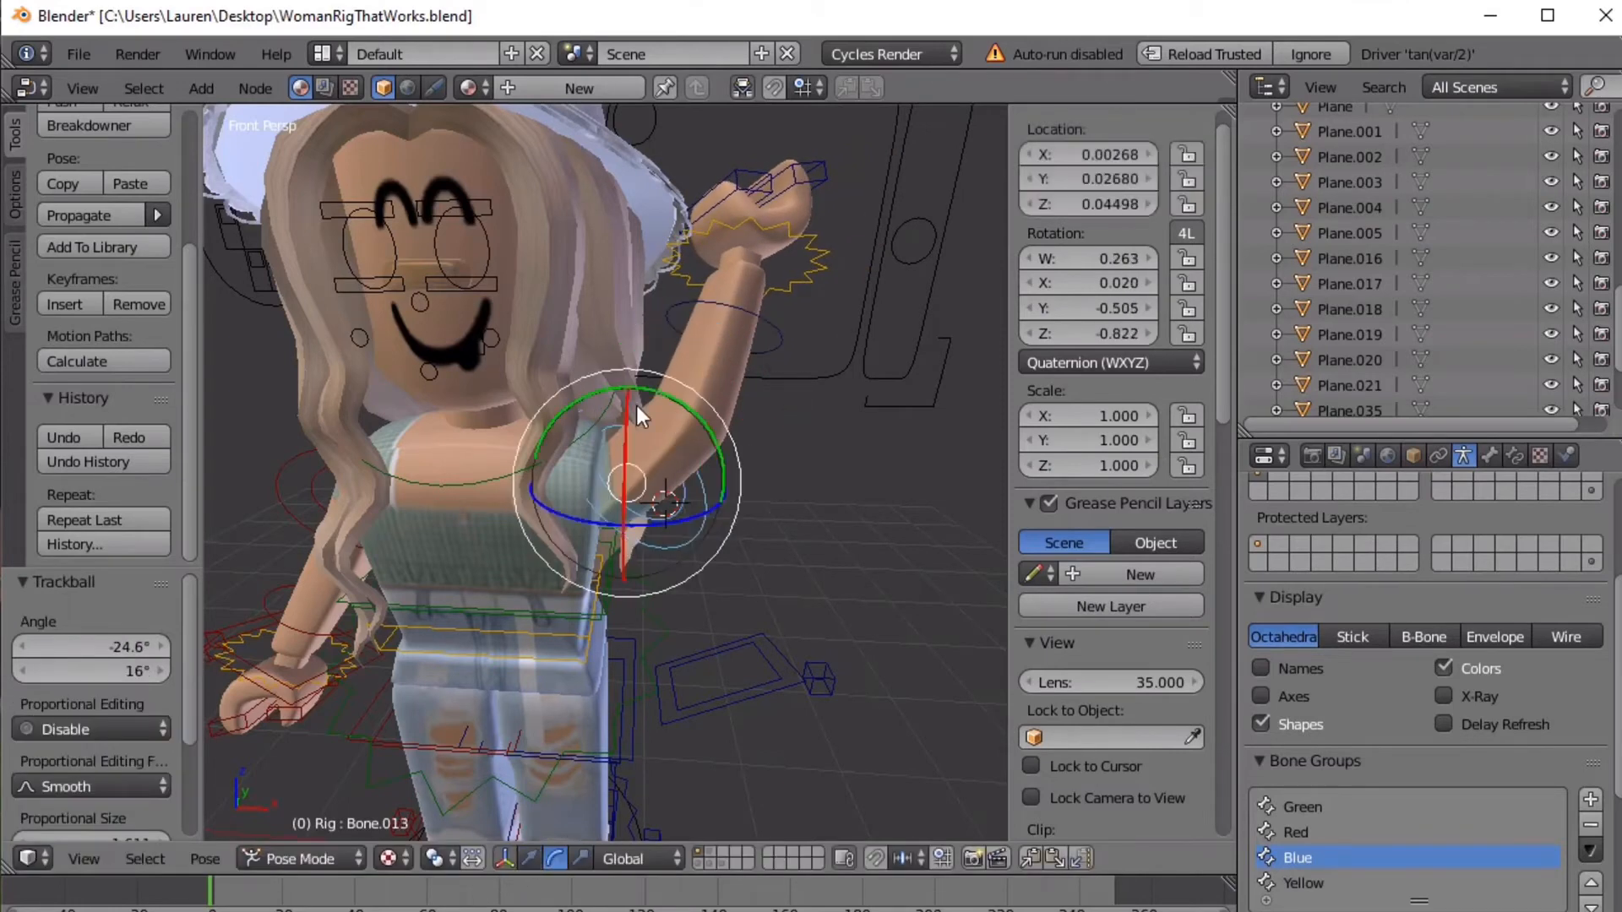
drag(629, 483, 675, 537)
right_click(721, 412)
drag(712, 449, 575, 822)
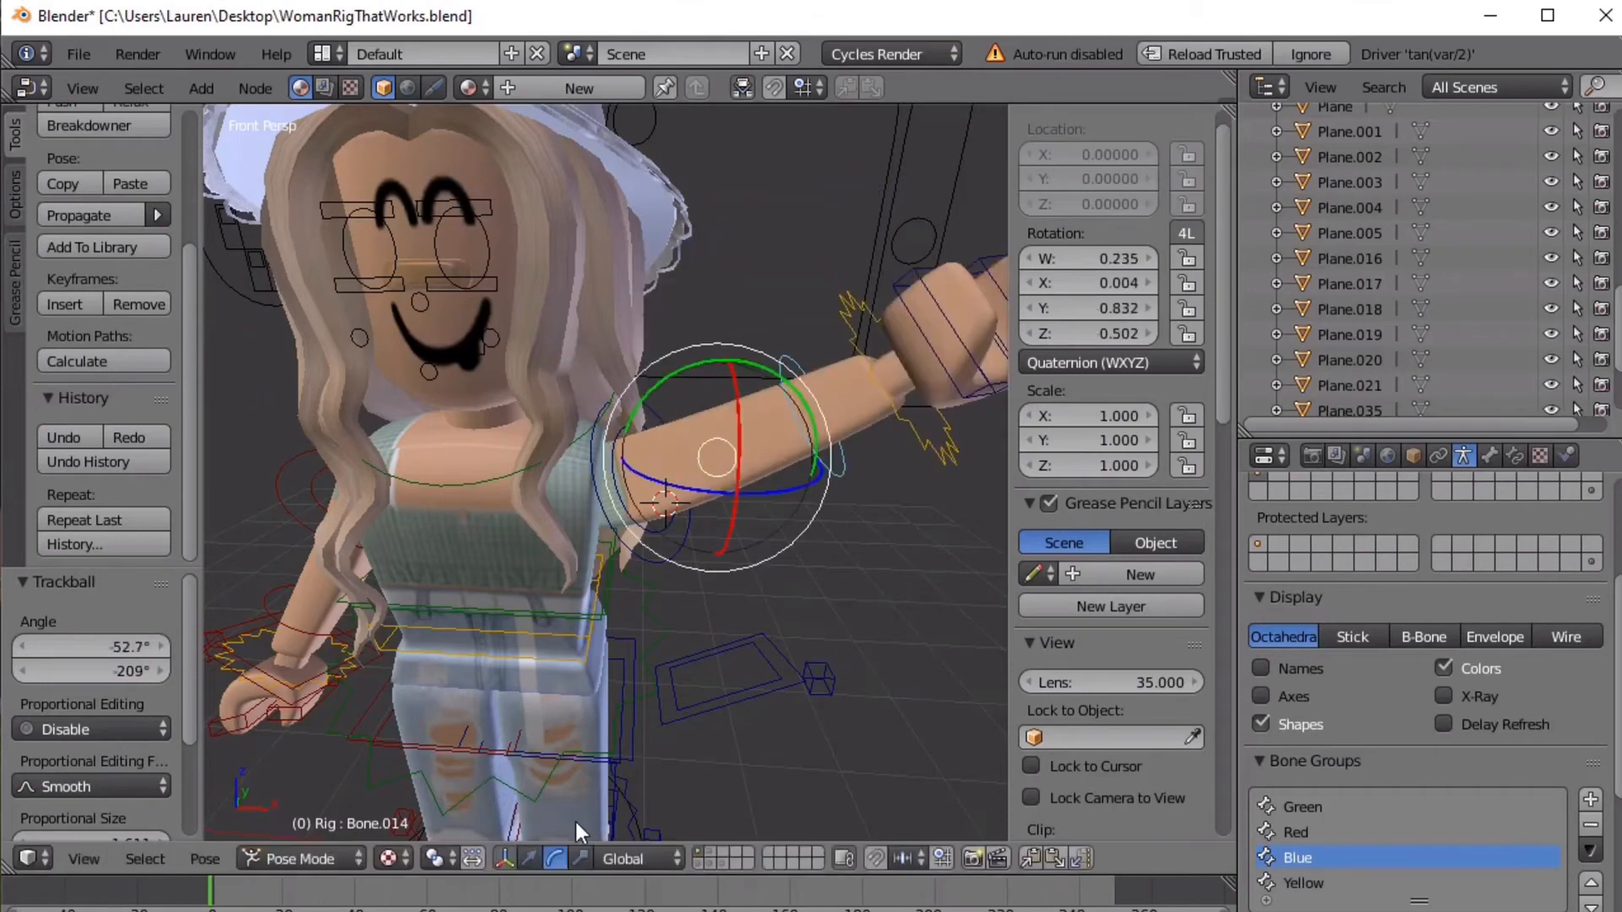
drag(615, 545, 565, 372)
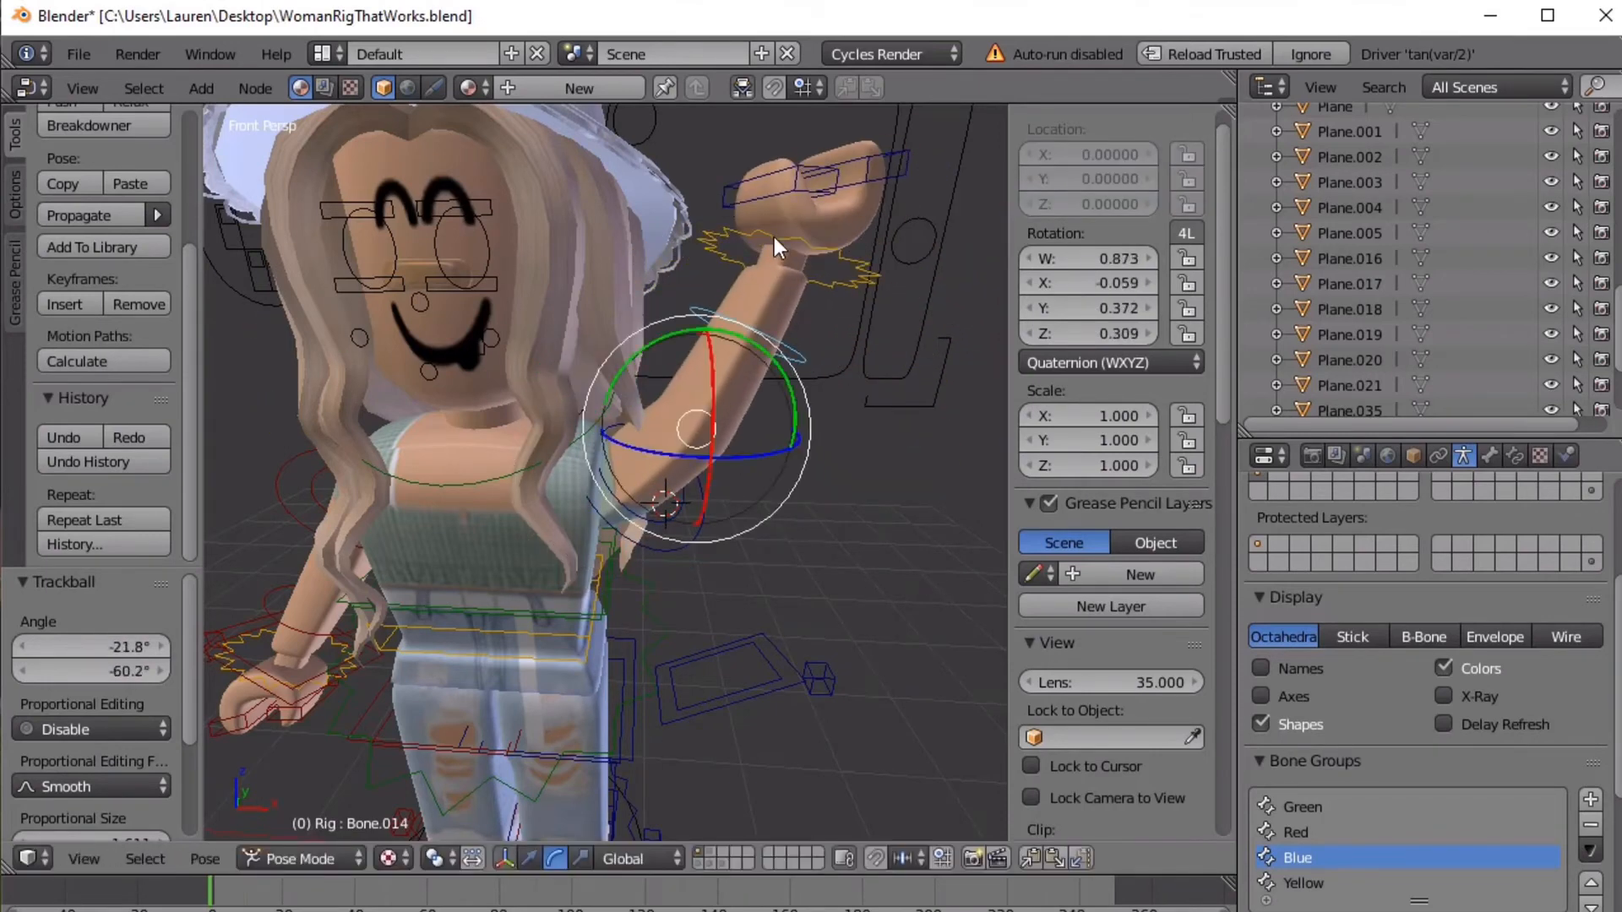
right_click(616, 524)
mouse_move(626, 488)
mouse_down()
mouse_move(626, 468)
mouse_move(608, 475)
mouse_up()
Select the left forearm bone again and trackball-rotate it about -35.5° and -29.2°
click(809, 702)
key(shift+f)
key(s)
key(a)
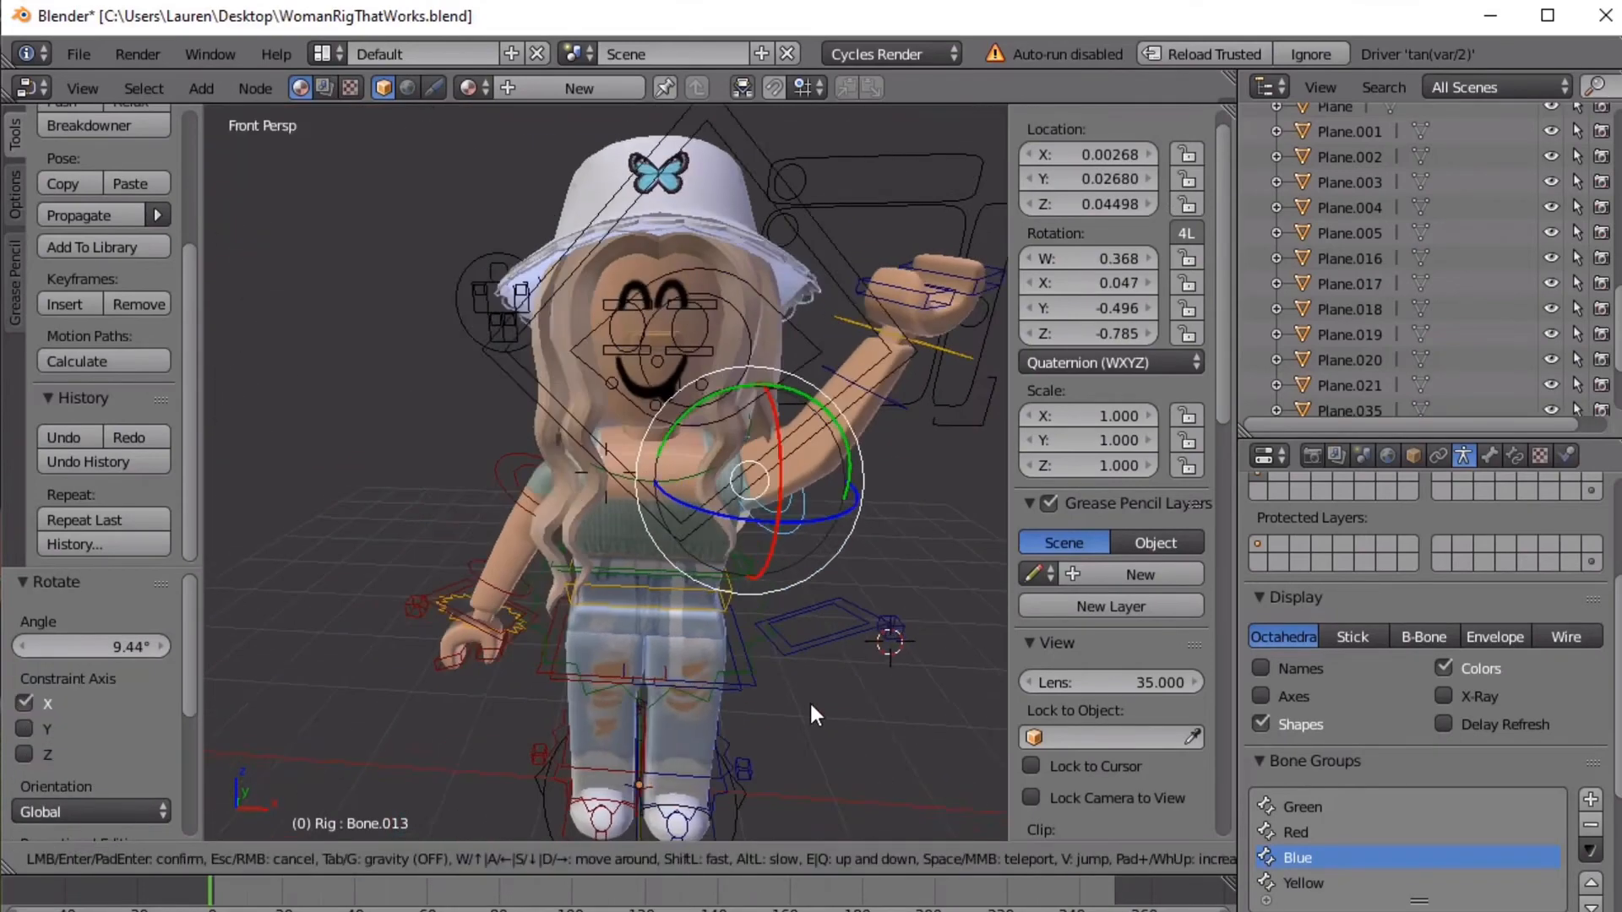
key(w)
key(d)
click(690, 464)
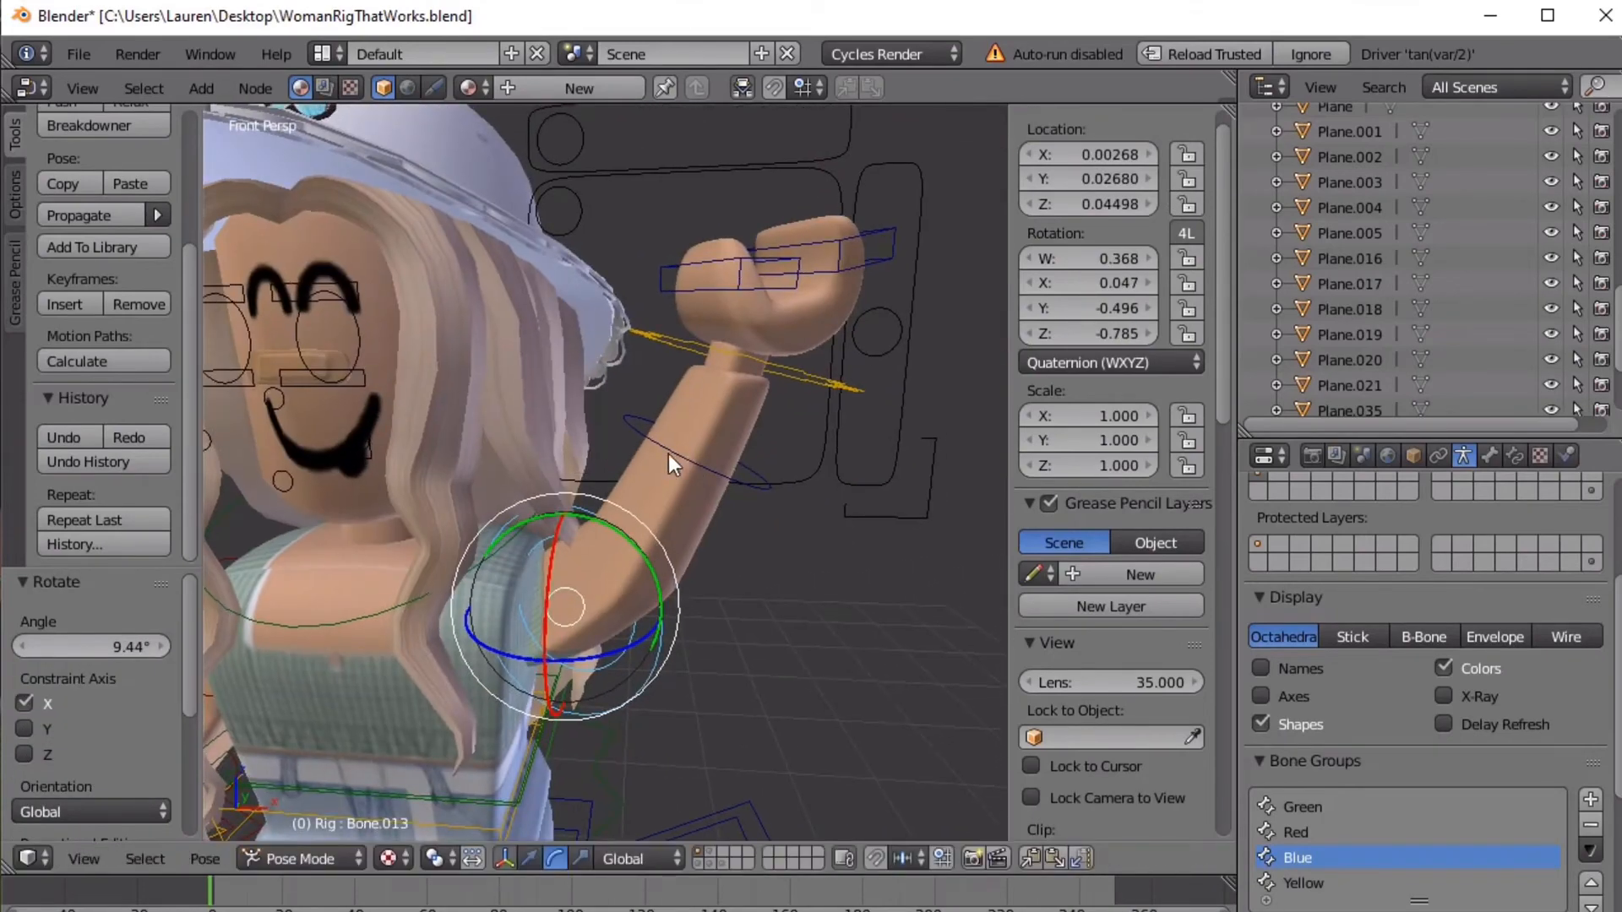
right_click(668, 453)
drag(635, 565, 564, 490)
Select the left upper-arm bone, rotate it slightly with the trackball, and shift it about -0.204 along Y
right_click(560, 652)
right_click(560, 652)
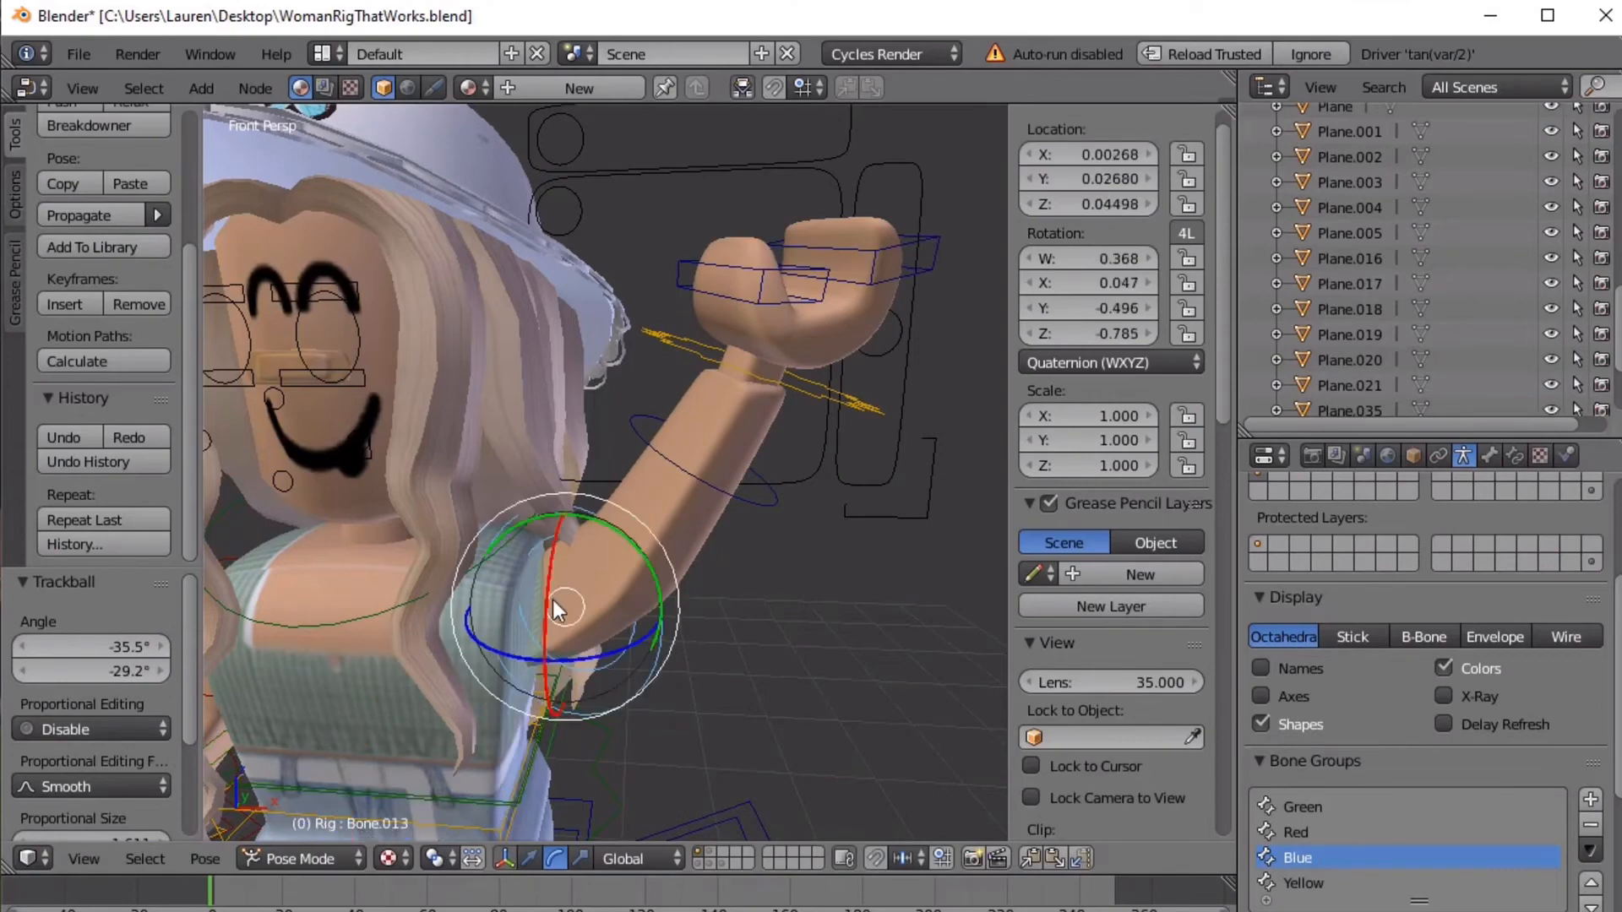
drag(553, 601, 613, 612)
click(529, 858)
Examine the raised left arm's pose and shoulder fit from farther away and from the front
click(829, 659)
key(shift+f)
key(s)
key(a)
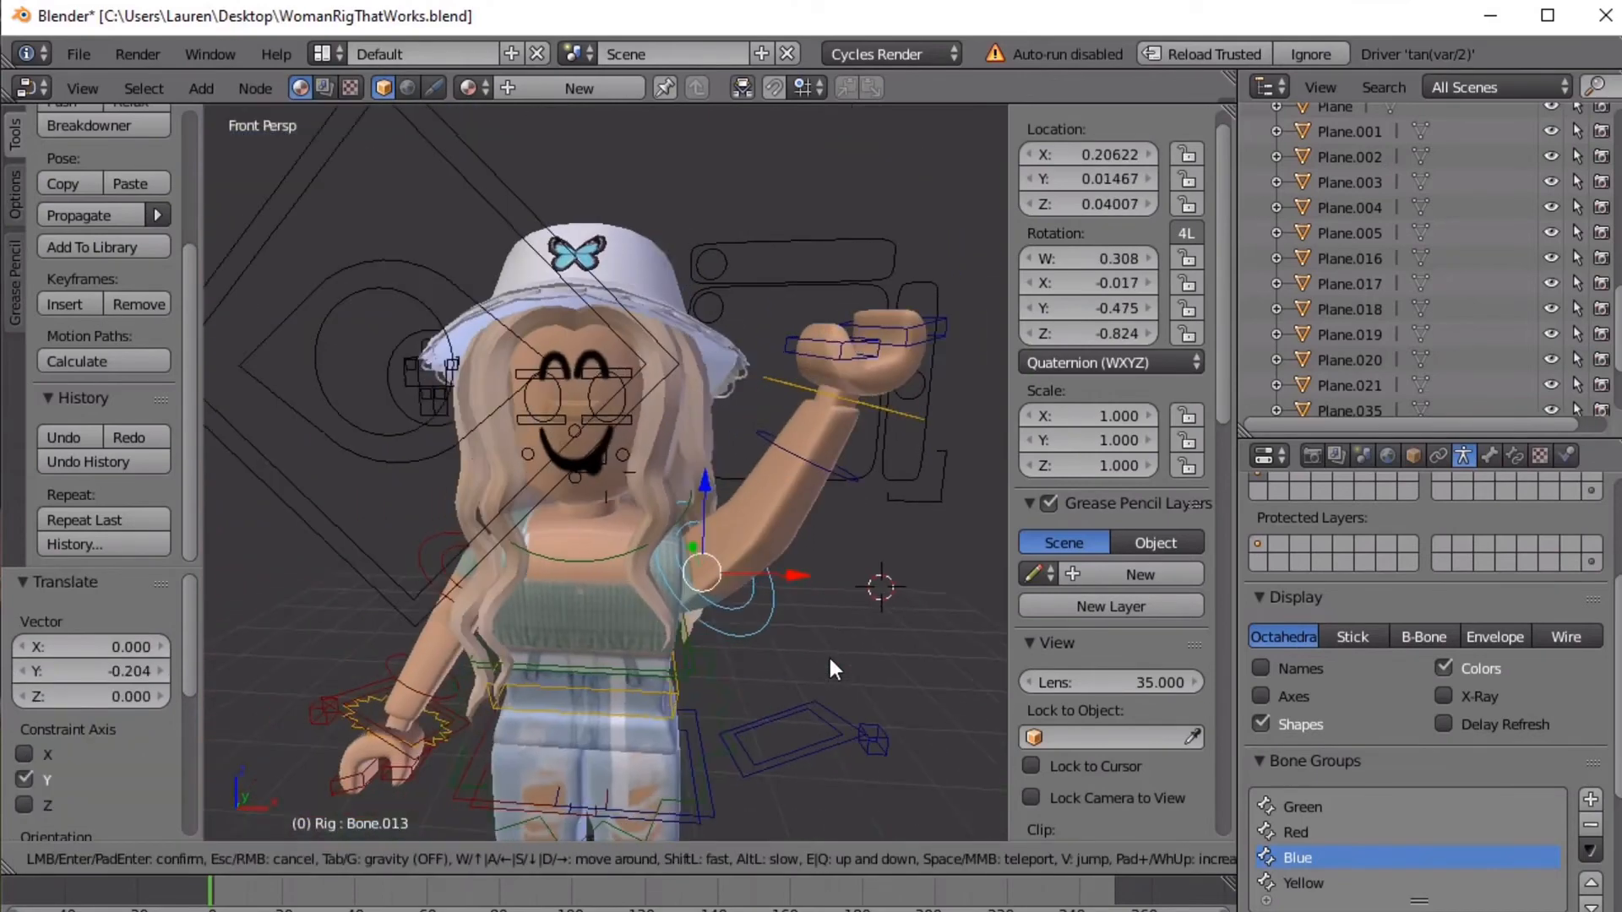
key(a)
key(s)
key(a)
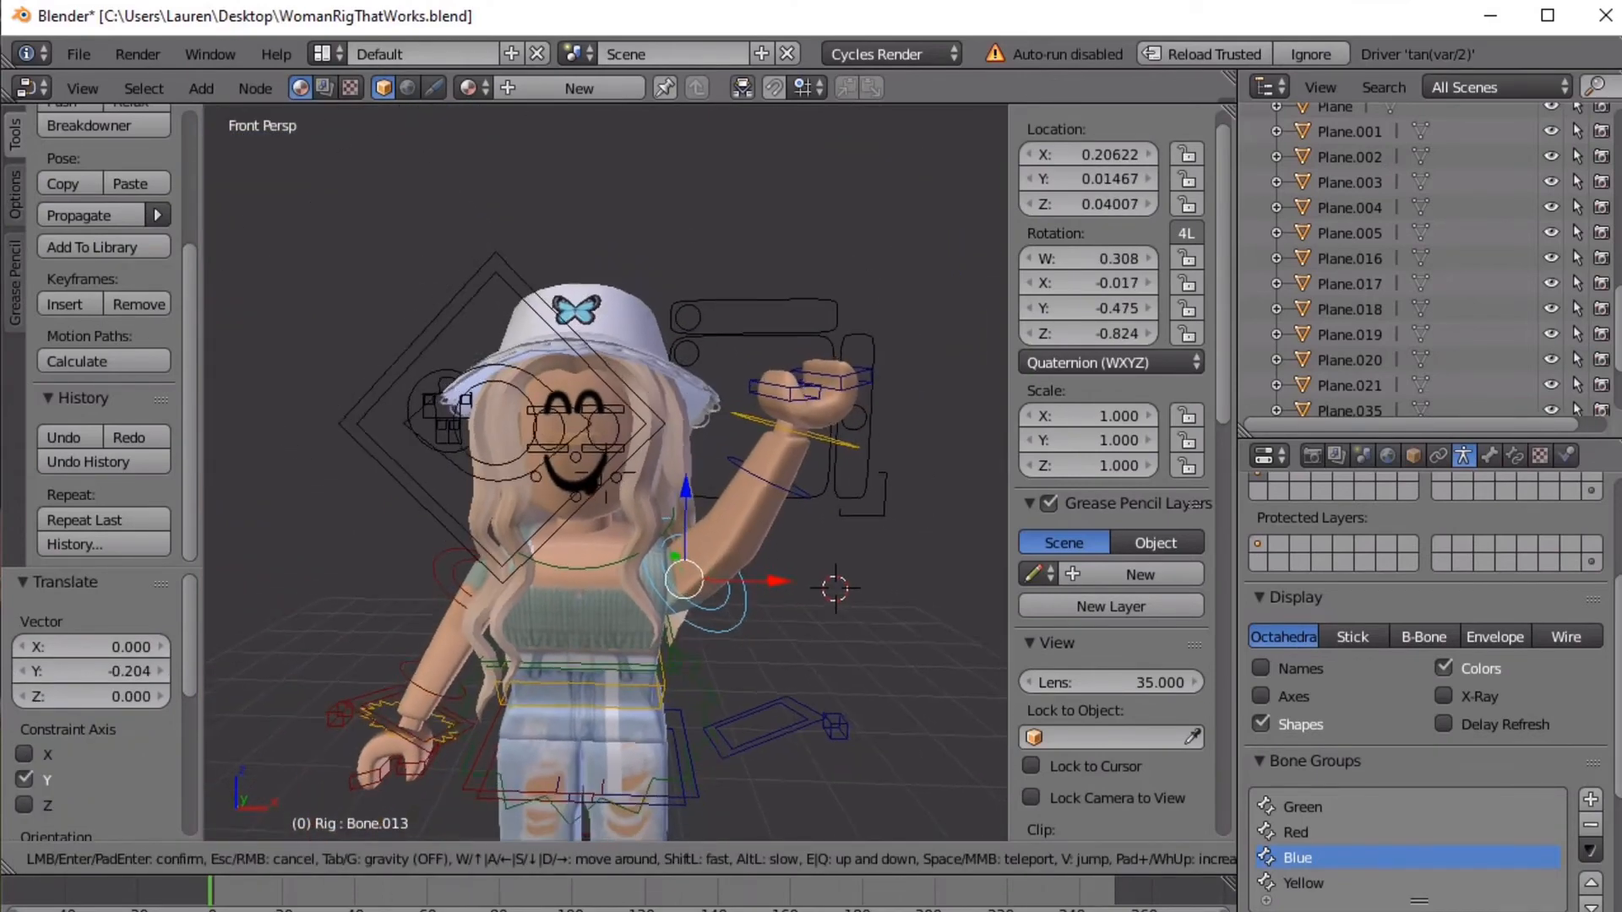
key(w)
key(d)
click(606, 471)
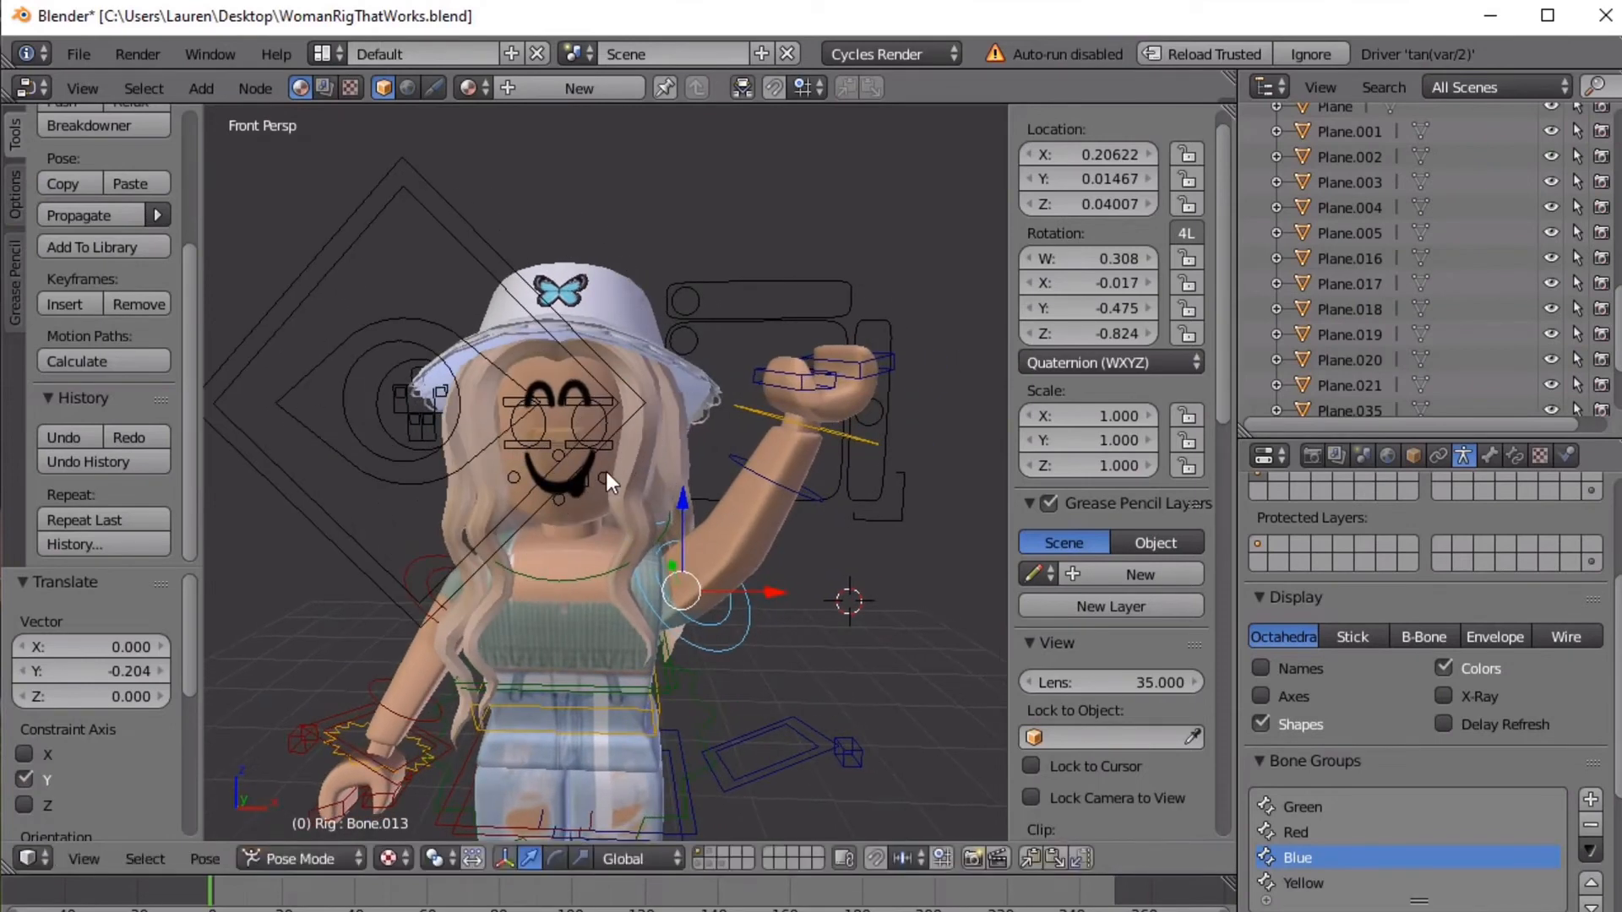
Trackball-rotate the left upper arm about -9.74° and -12.6°, rotate it 10.4° around X, and trackball-rotate it about -10.3° and 9.74°
click(554, 858)
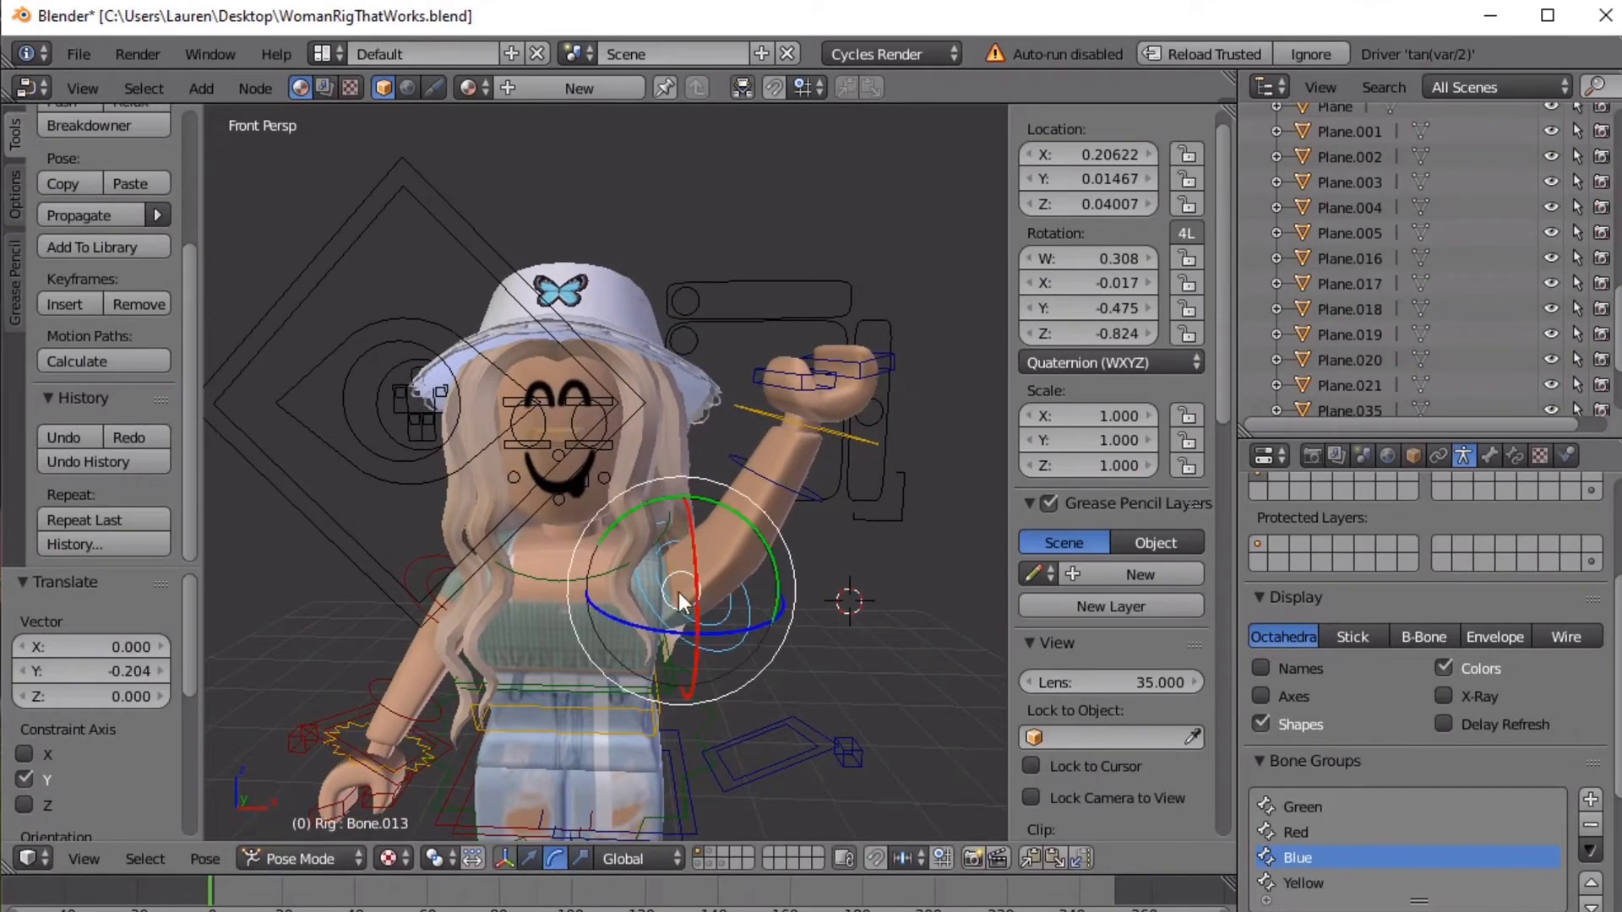
drag(677, 576, 649, 555)
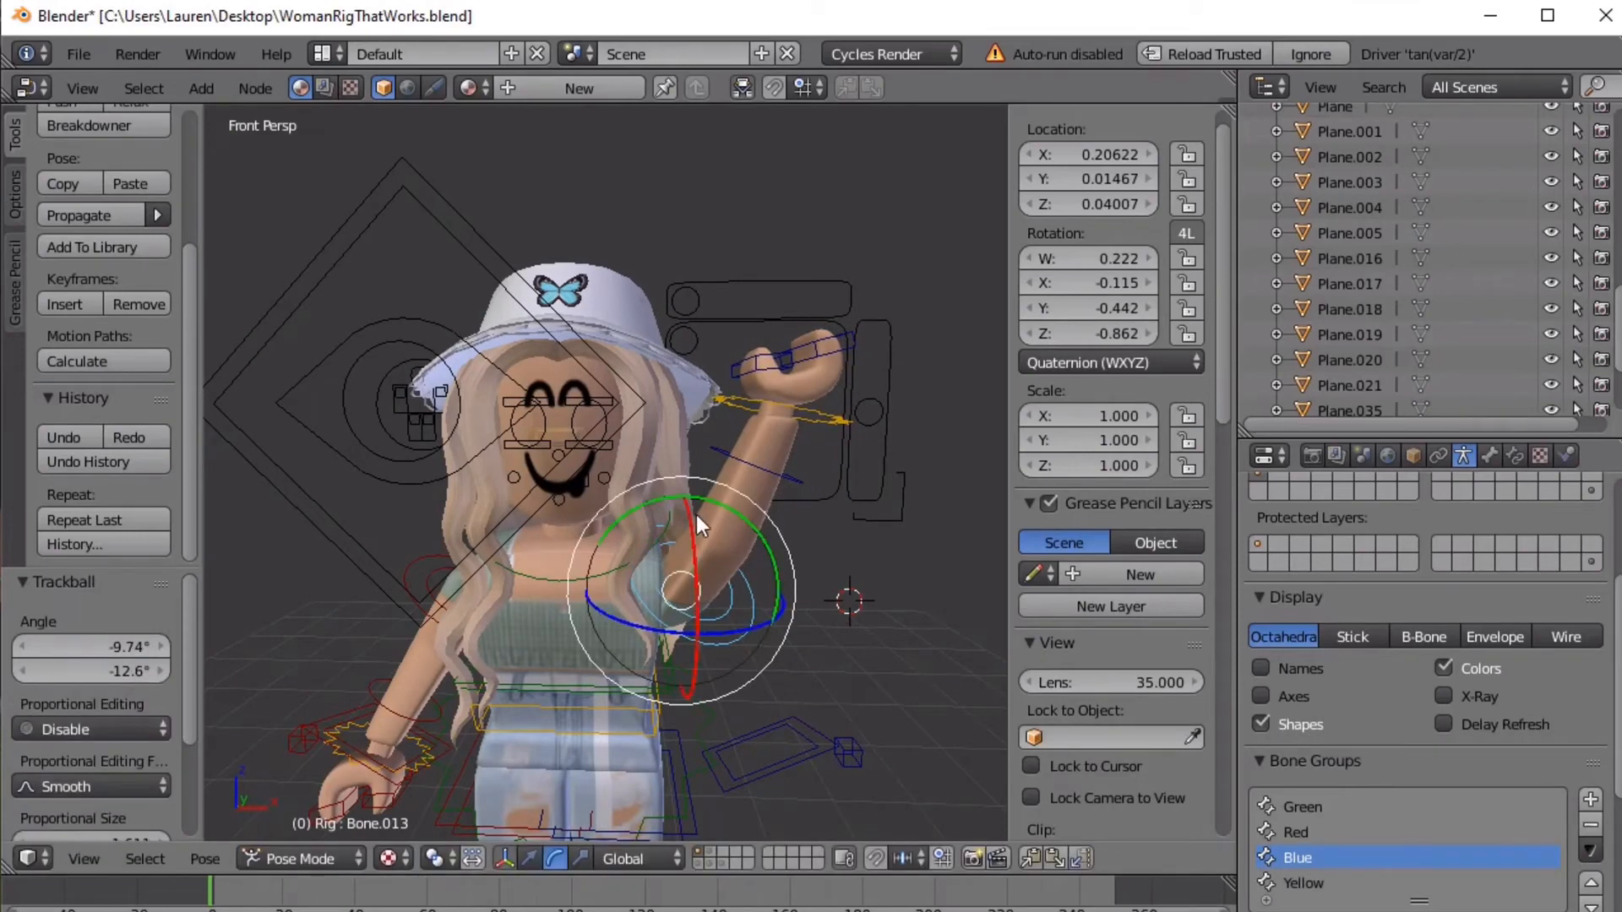
drag(681, 478, 655, 458)
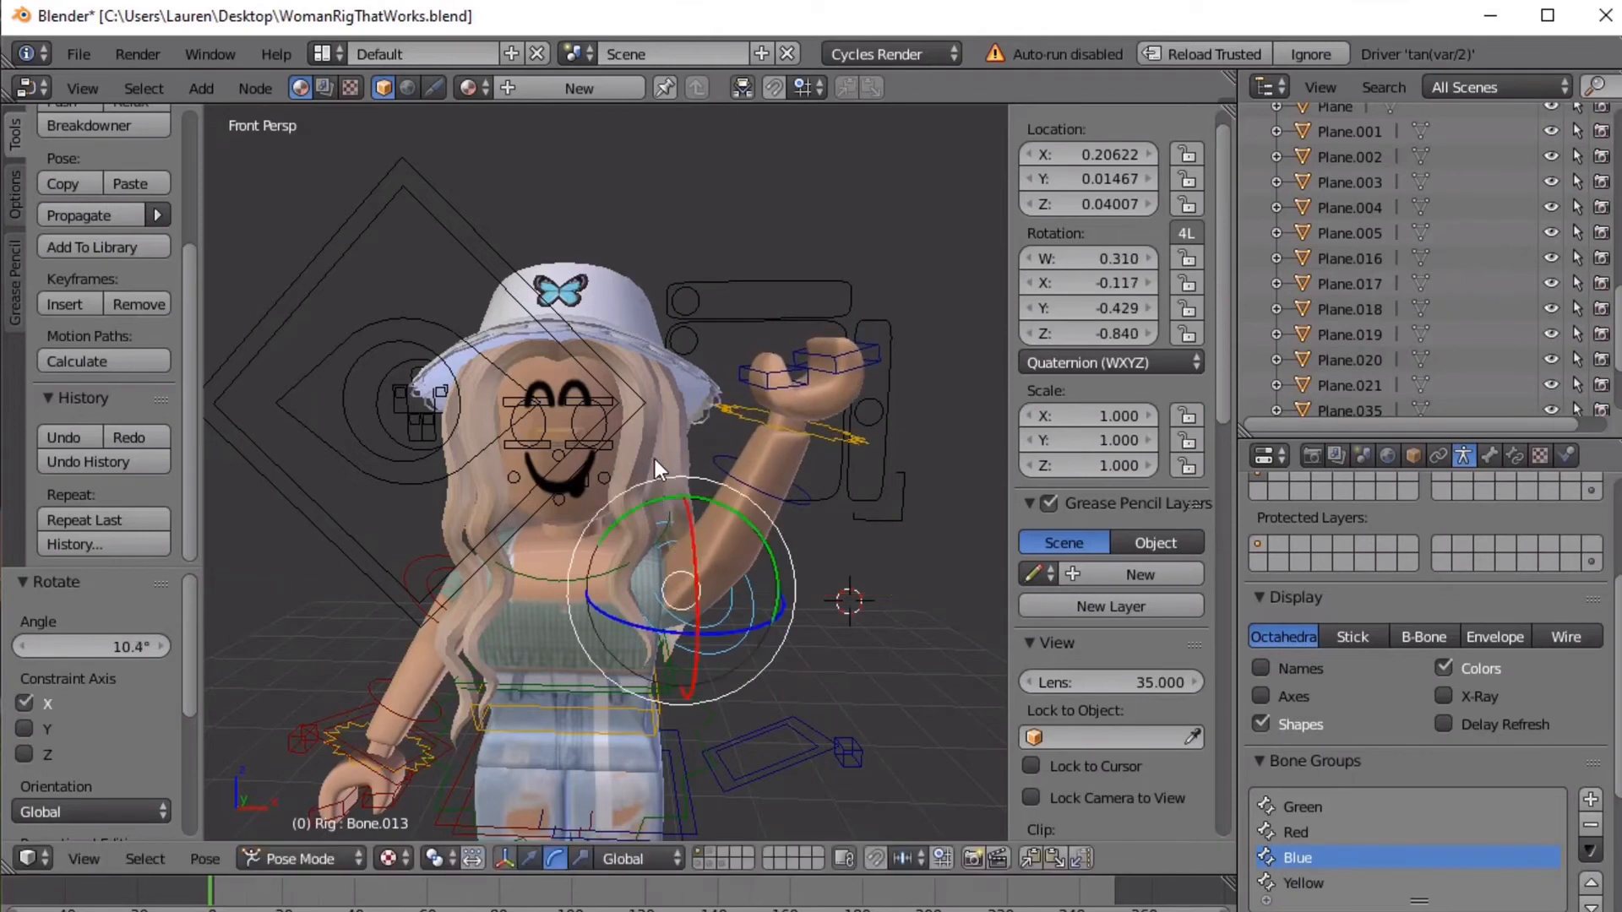
click(681, 593)
key(r)
key(r)
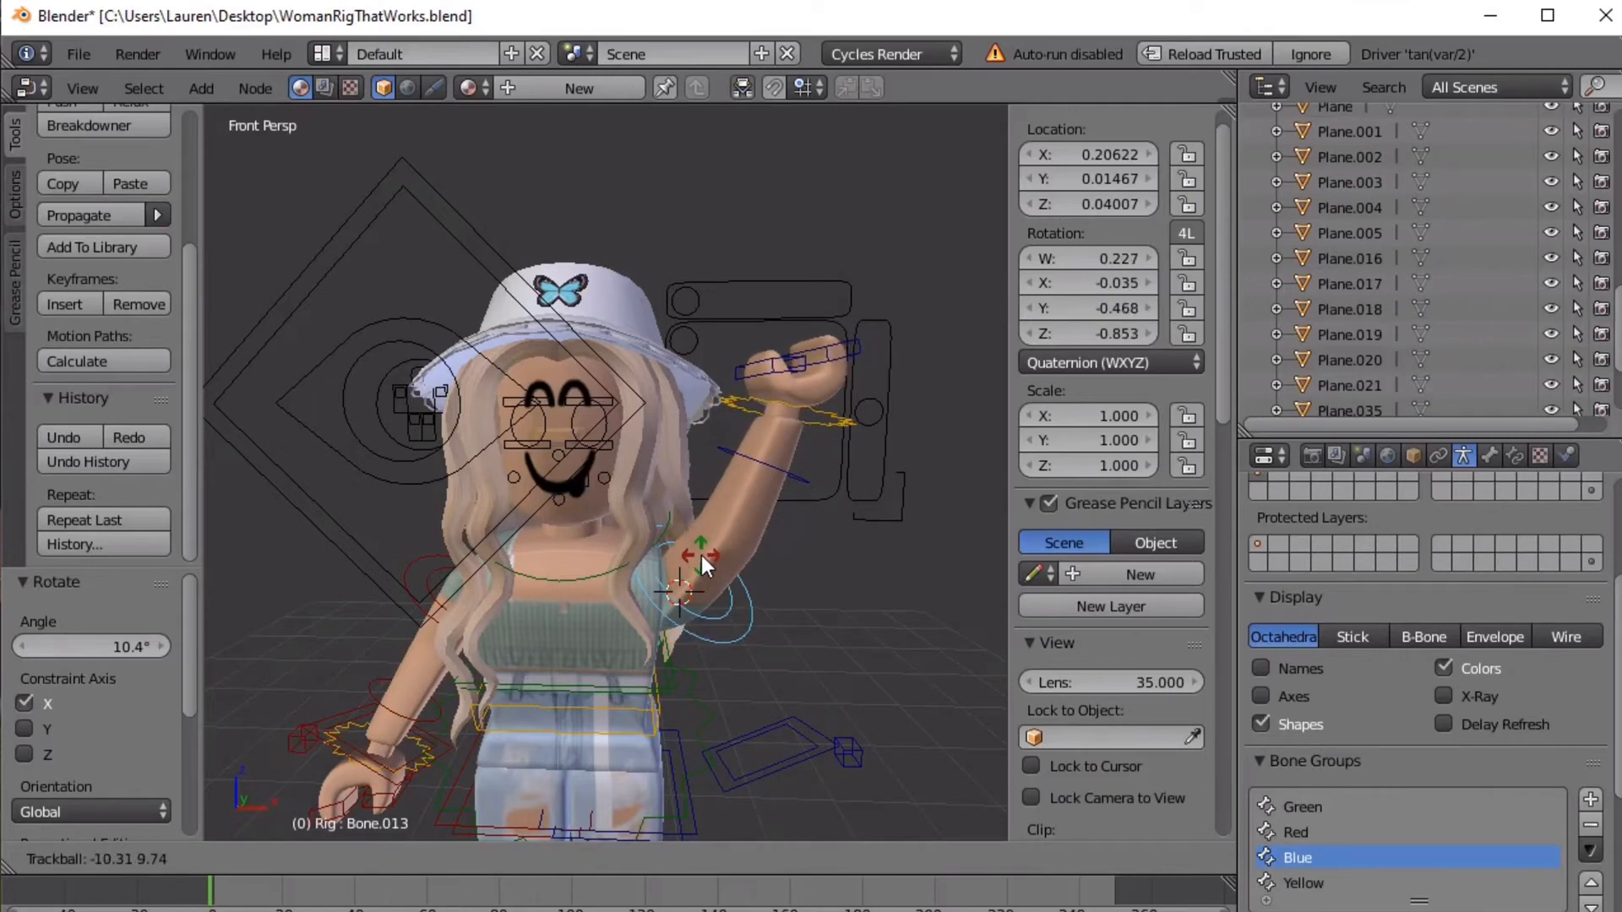
click(701, 555)
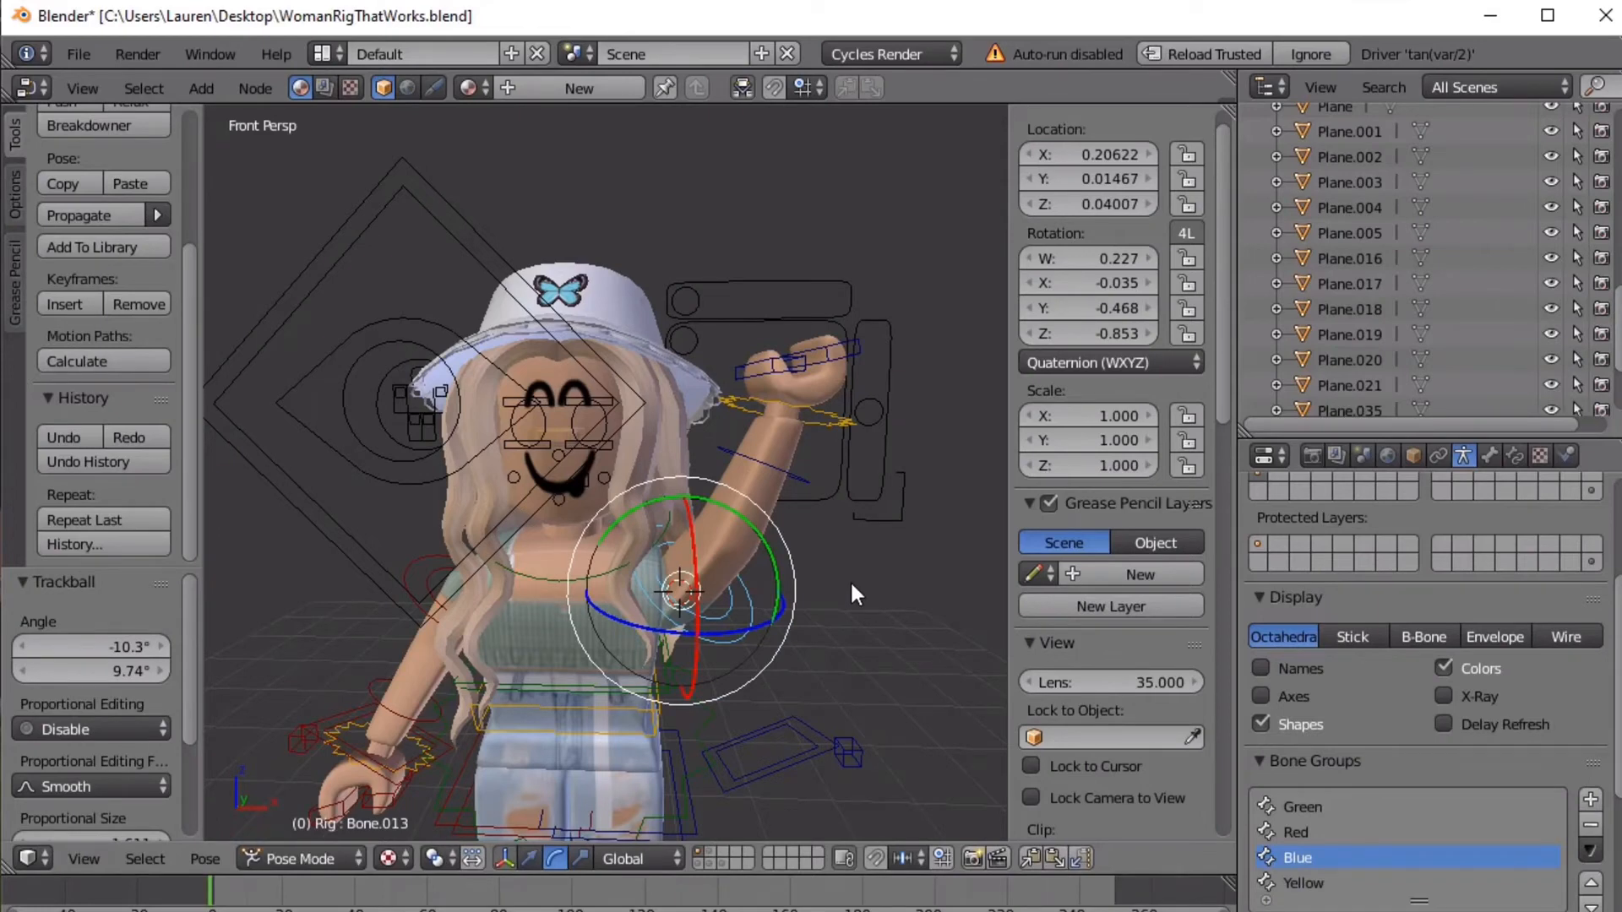
Select the forearm bone on the character's right side and trackball-rotate it about 33.2° and 29.2° to bend the elbow
click(850, 583)
key(shift+f)
mouse_move(849, 583)
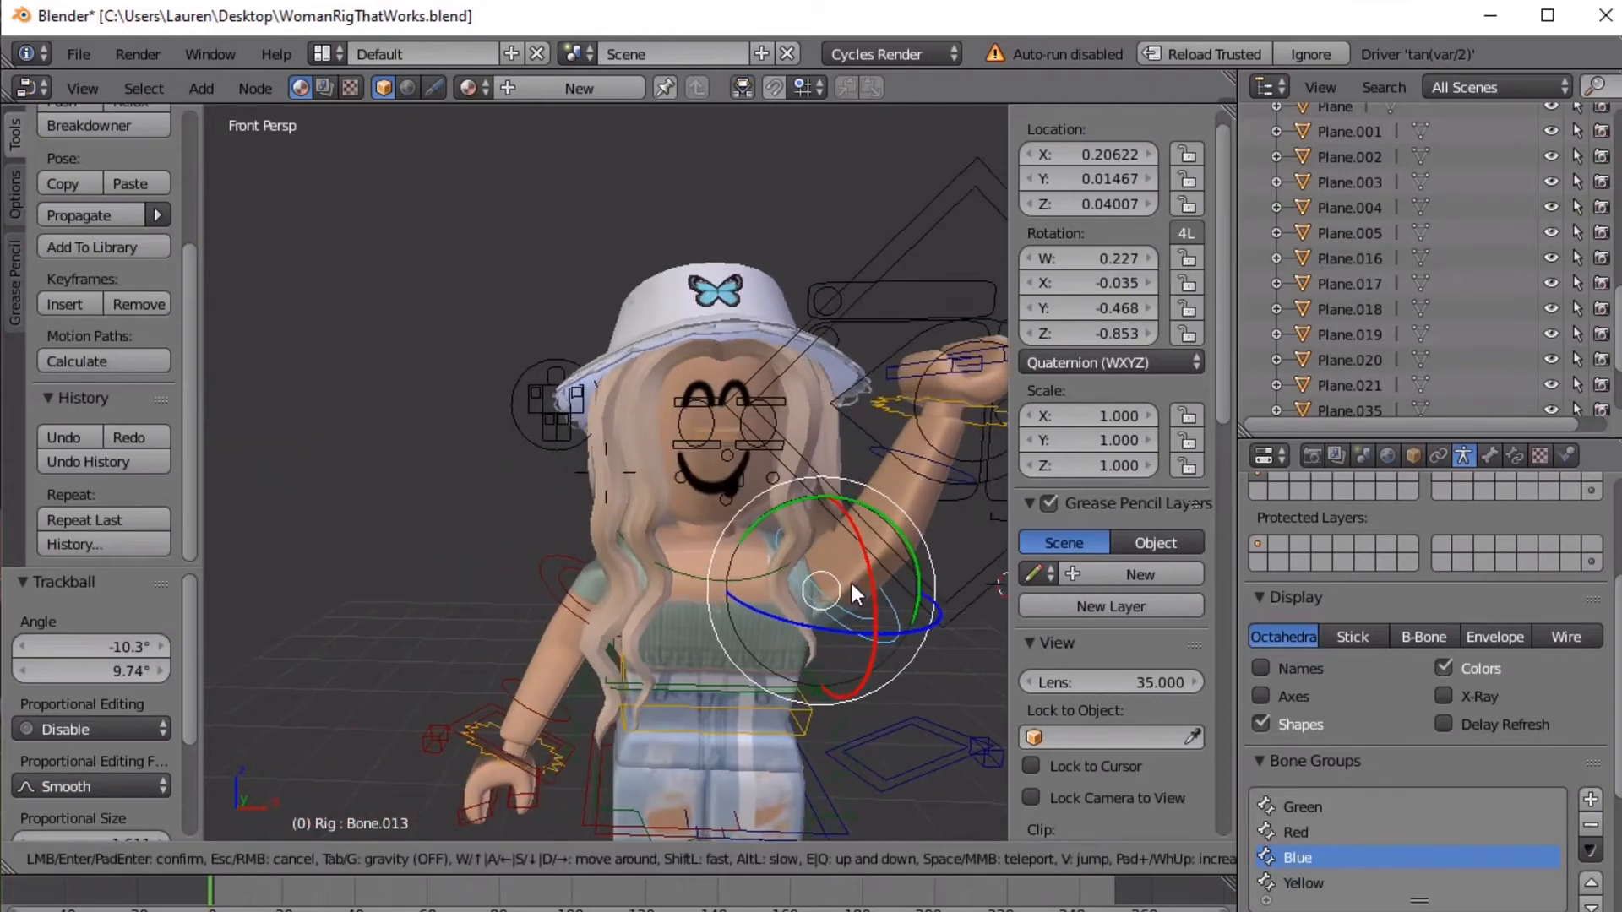
key(d)
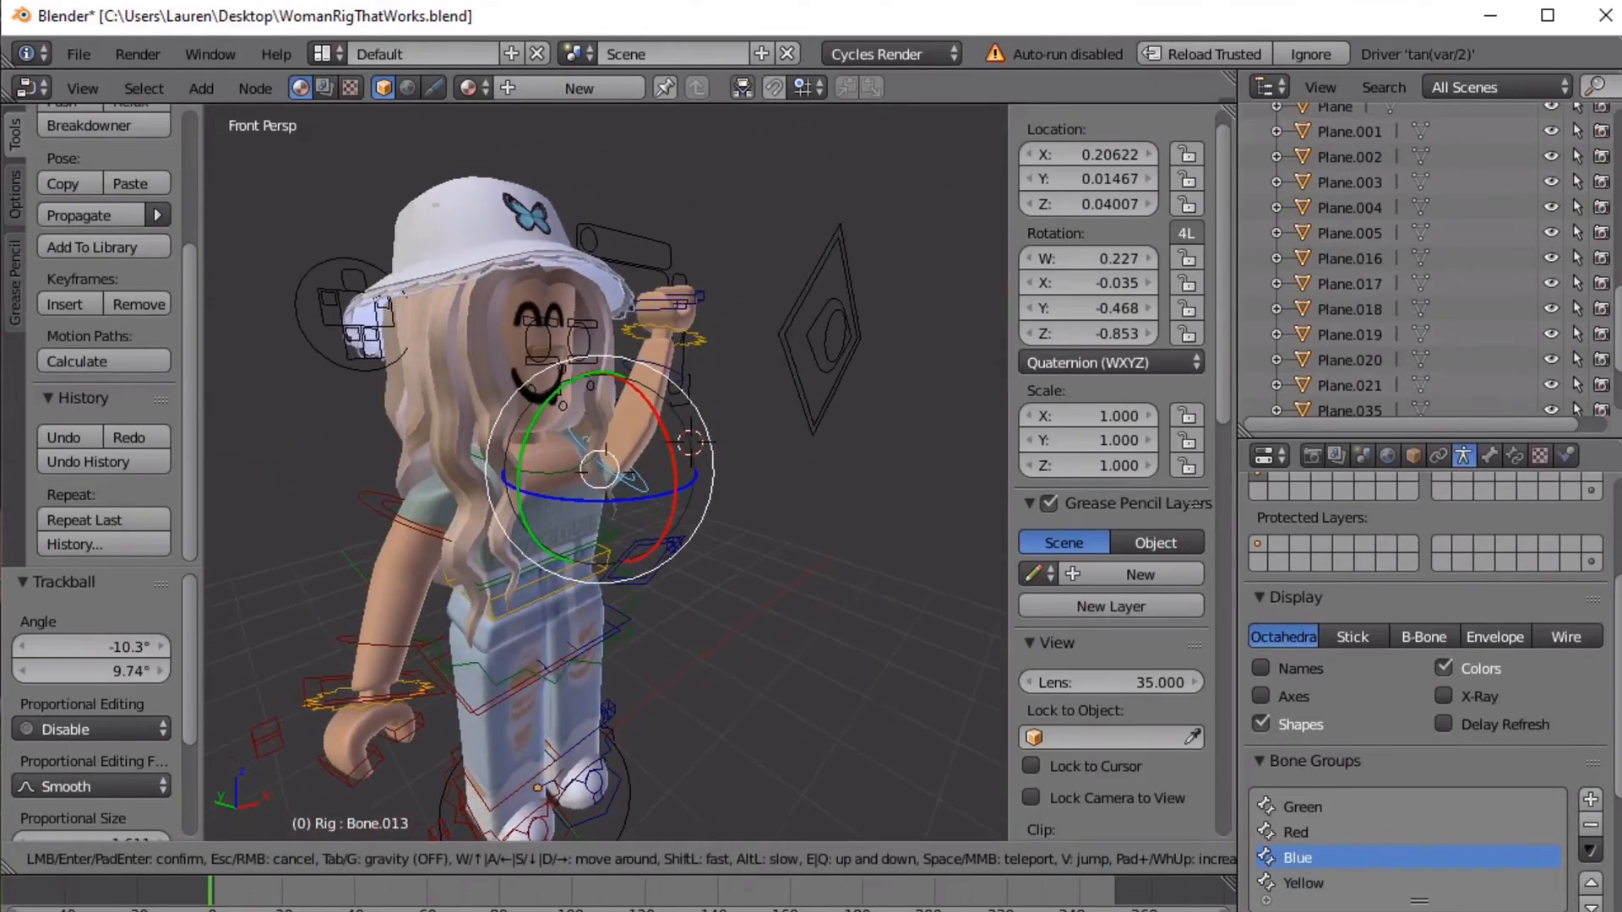
key(w)
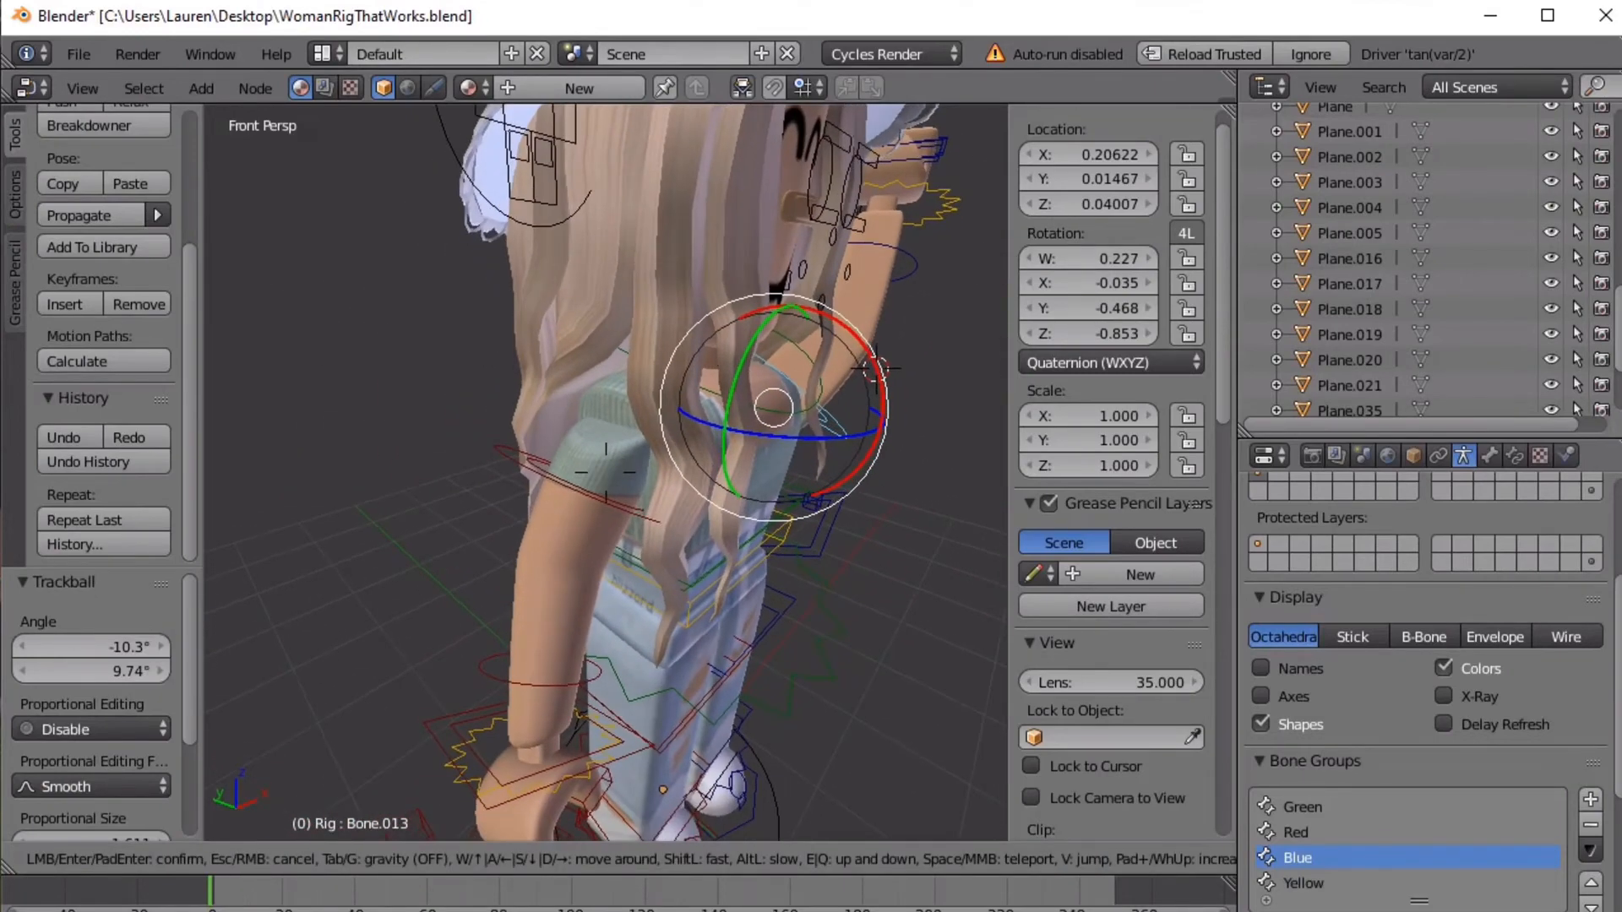
click(556, 676)
right_click(556, 679)
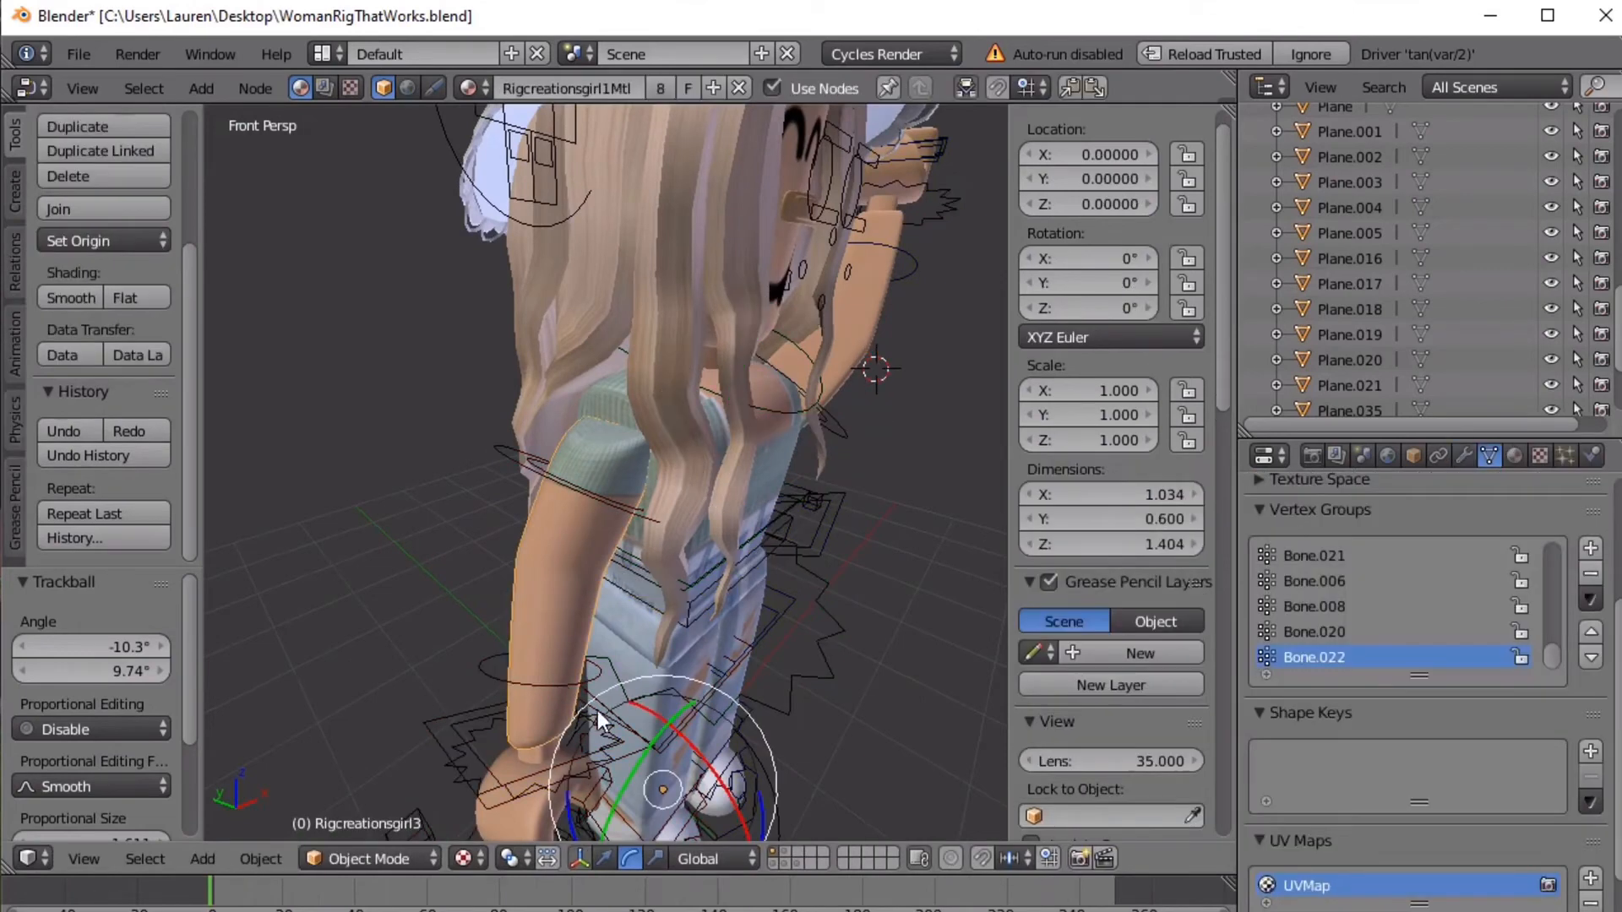
right_click(555, 684)
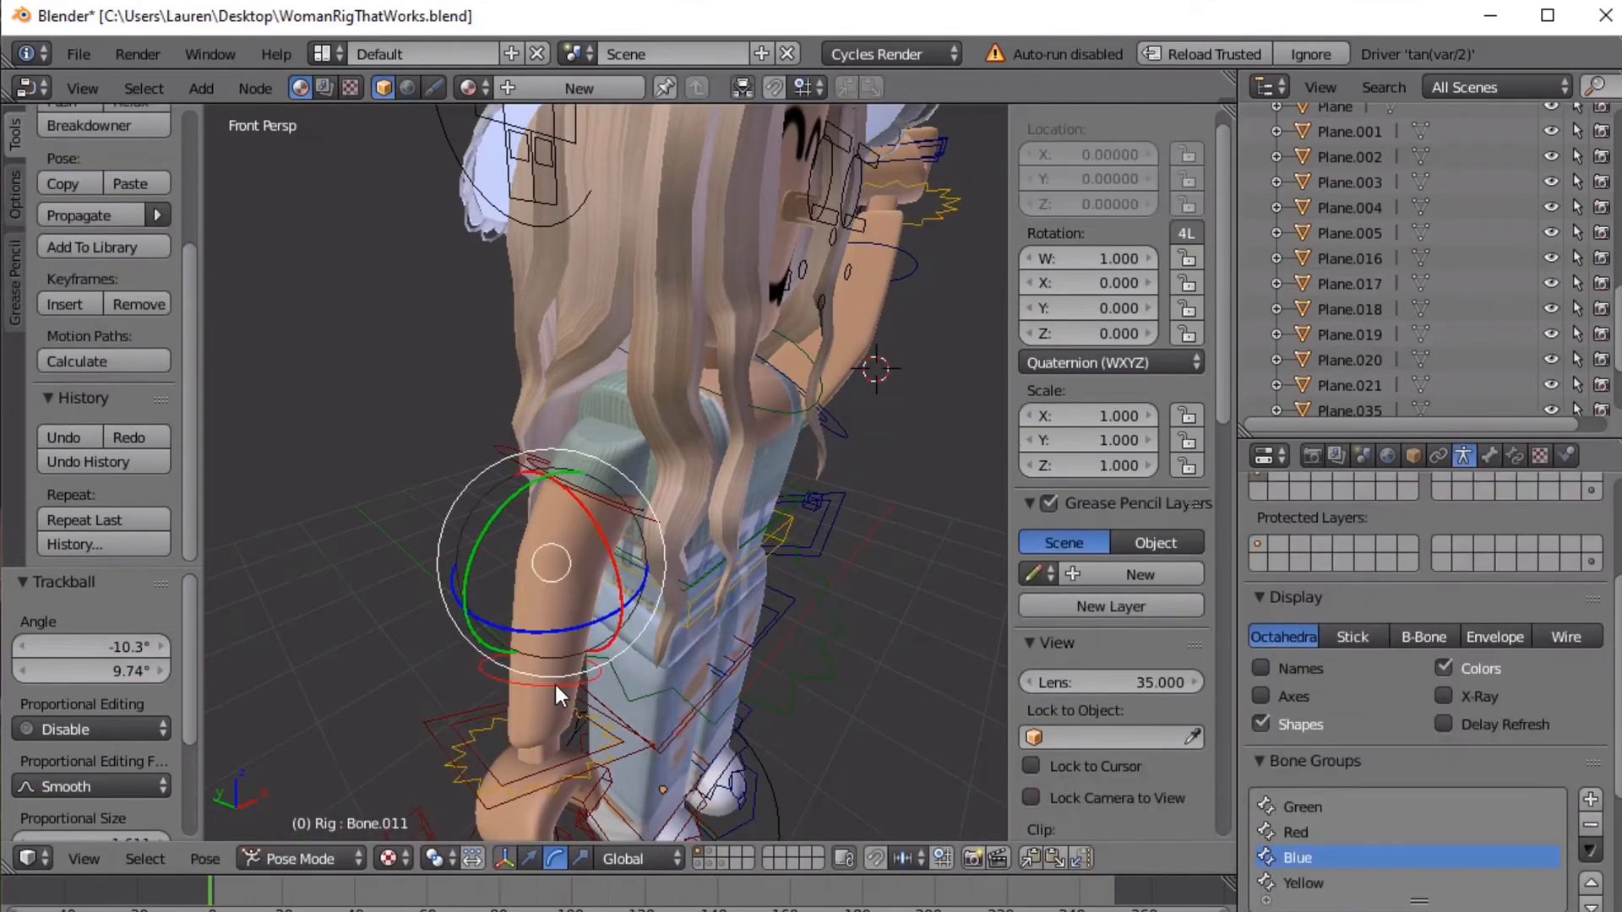
drag(543, 561, 621, 631)
click(621, 631)
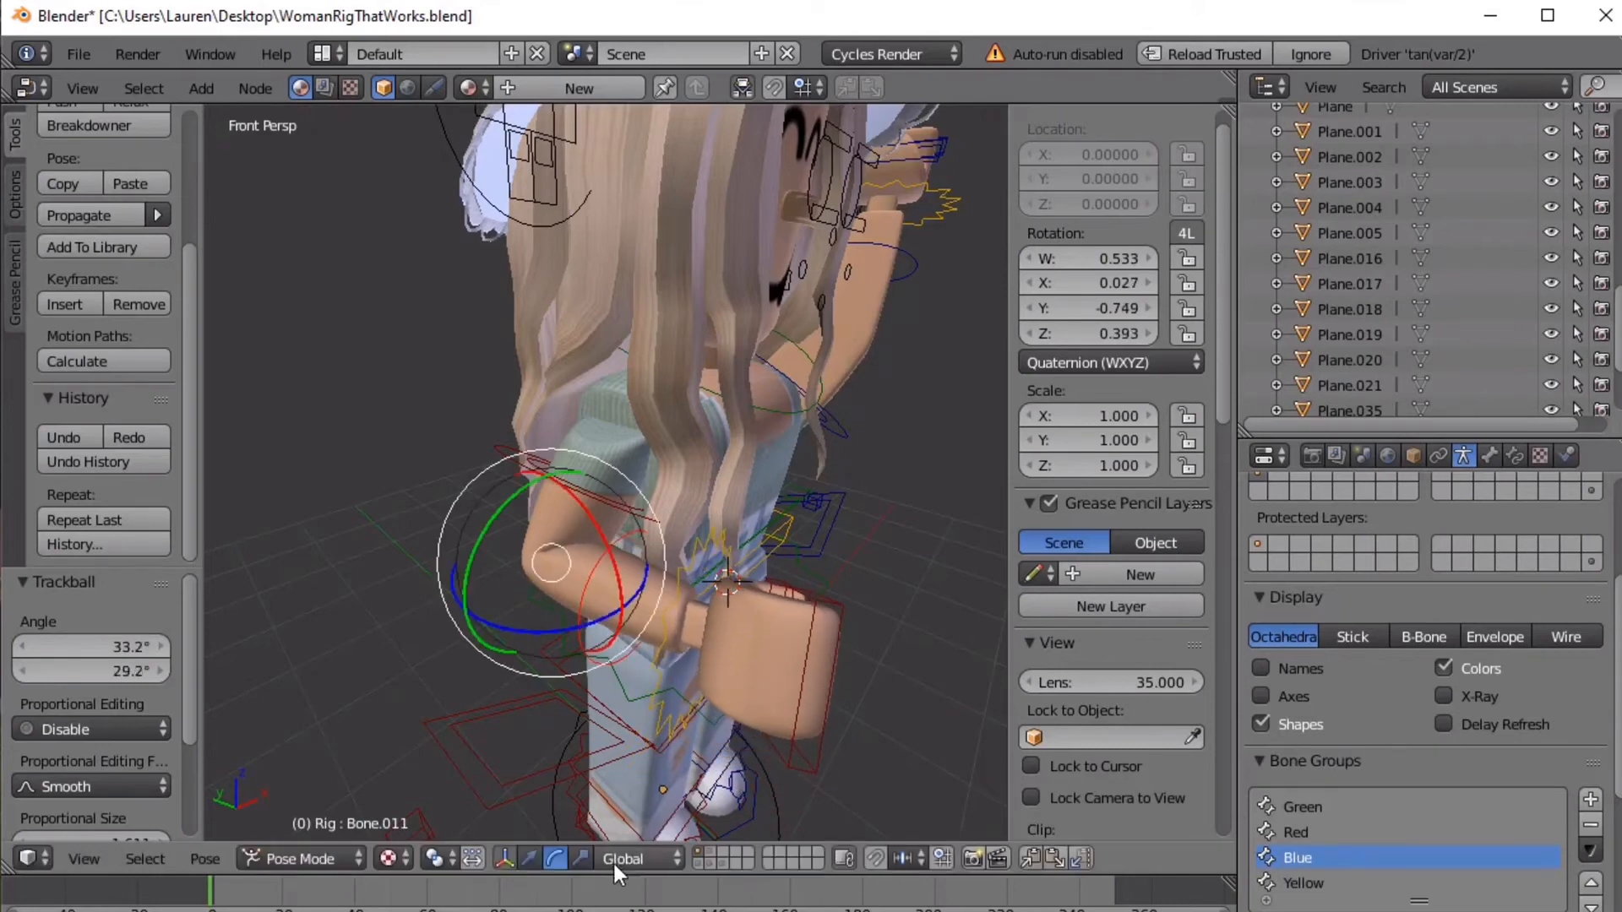
Switch to the translate manipulator and swing the right forearm bone by about -0.367 on the global Y axis
click(532, 850)
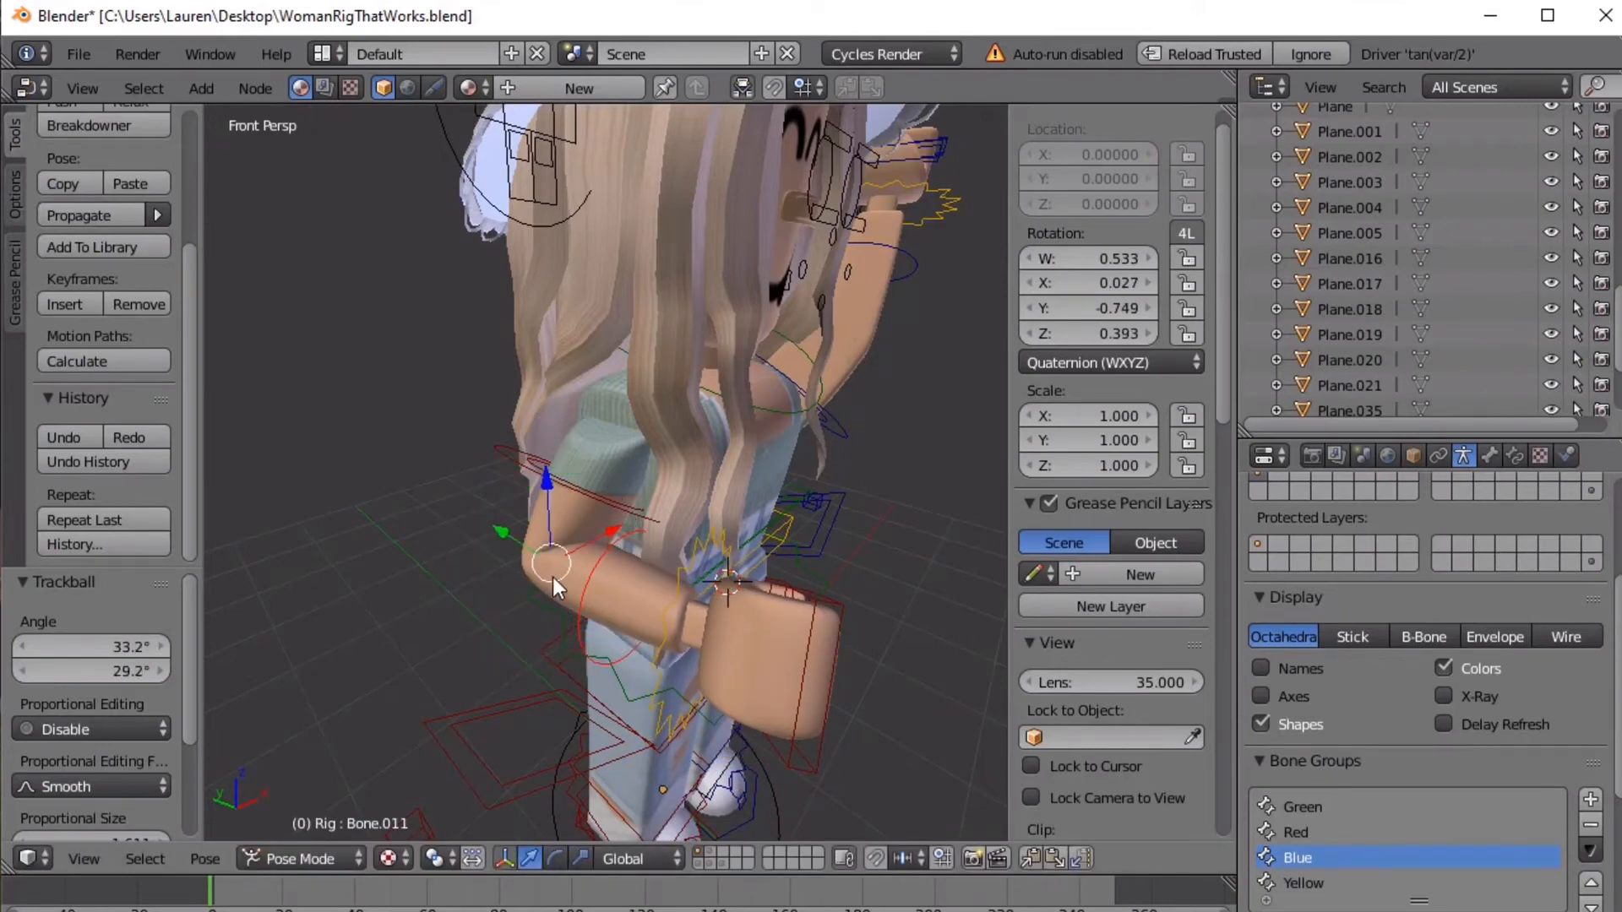
key(r)
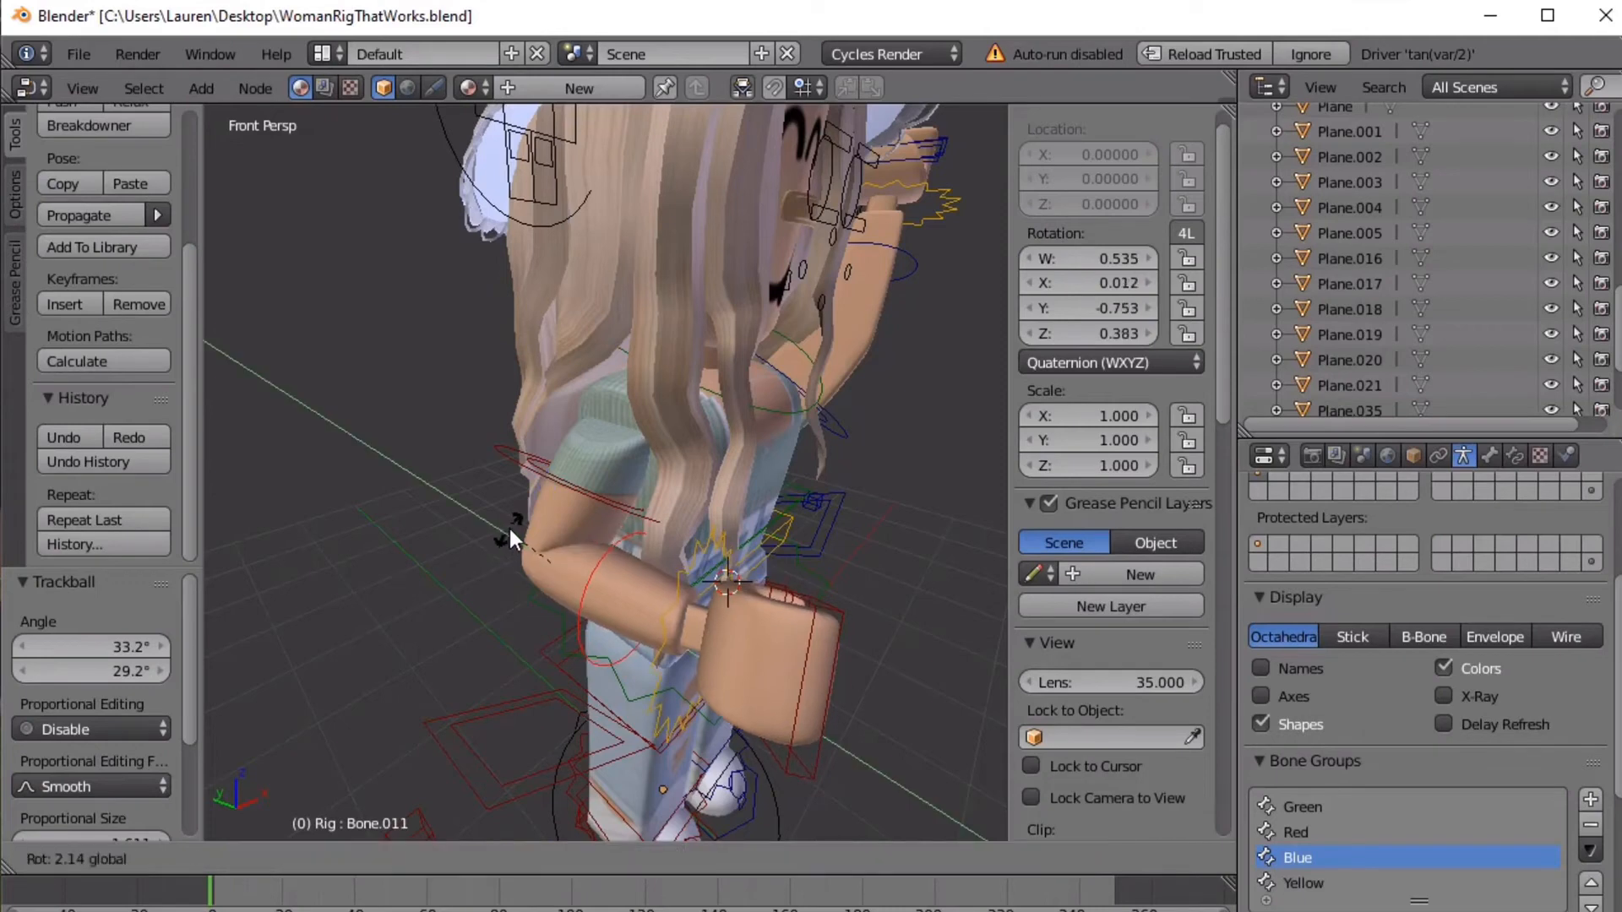
key(Escape)
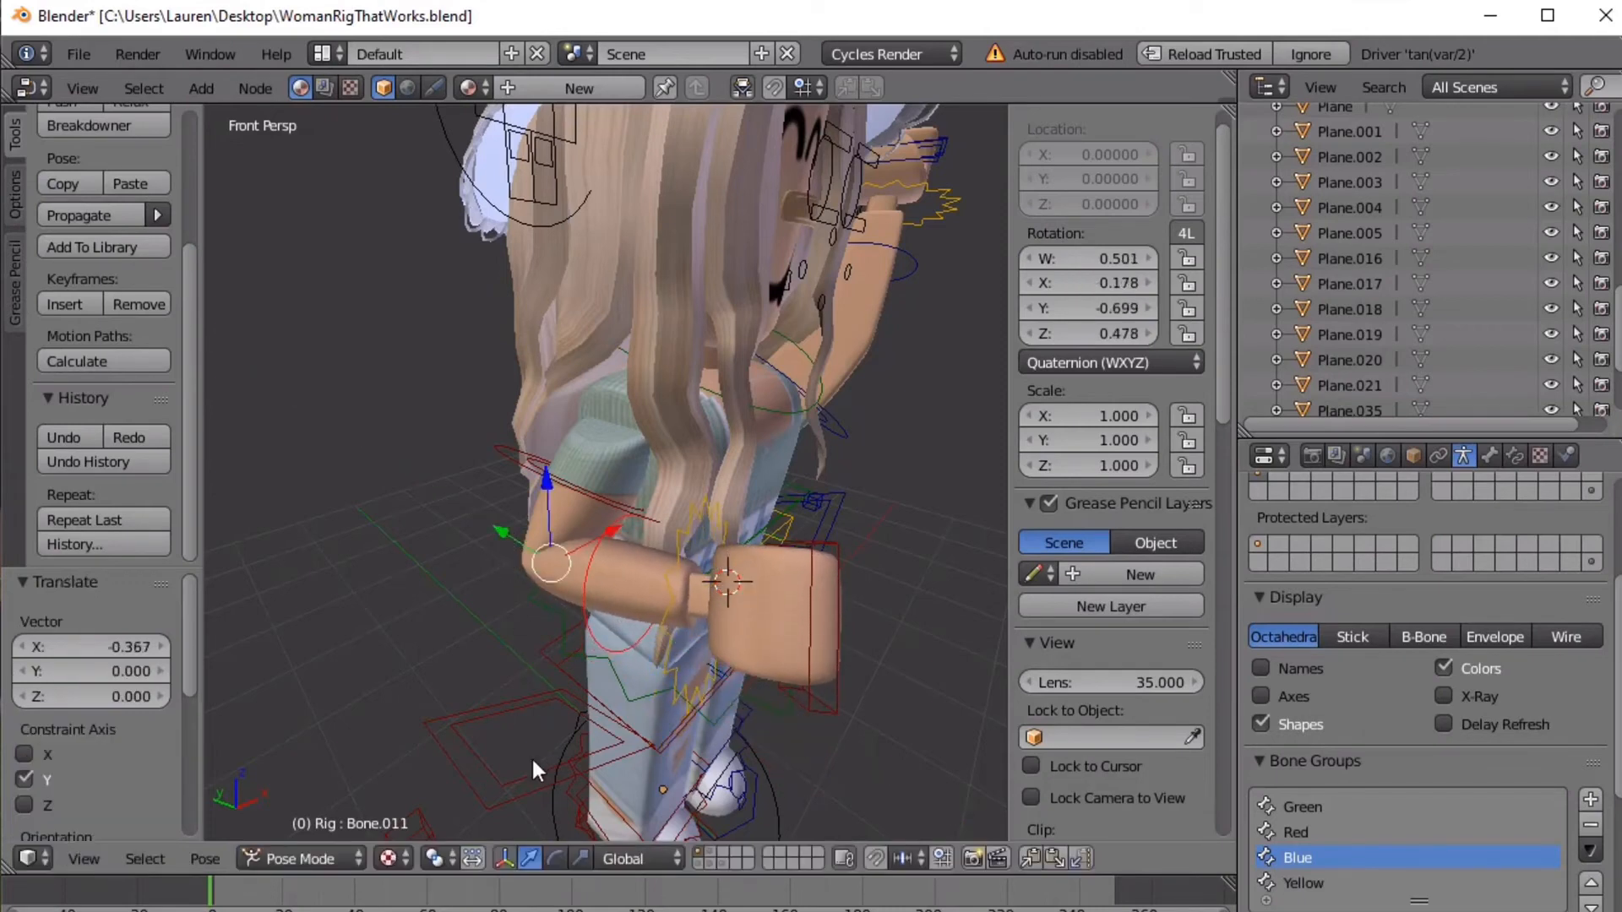
Select the right upper-arm bone and shift it about -0.086 along Y
right_click(598, 500)
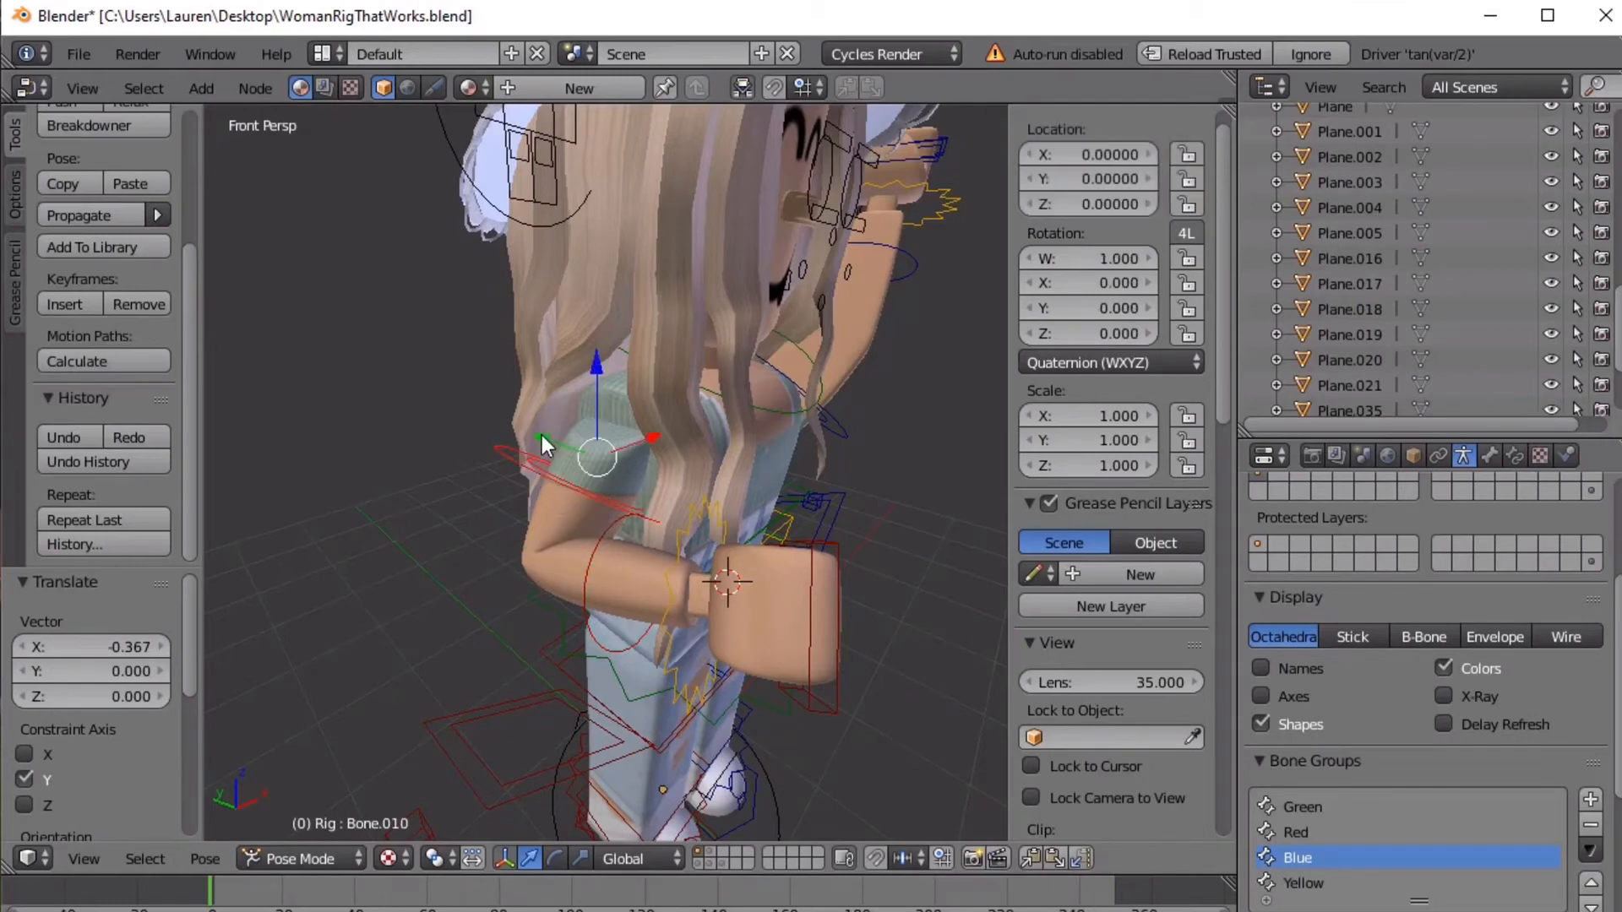
drag(542, 435, 554, 435)
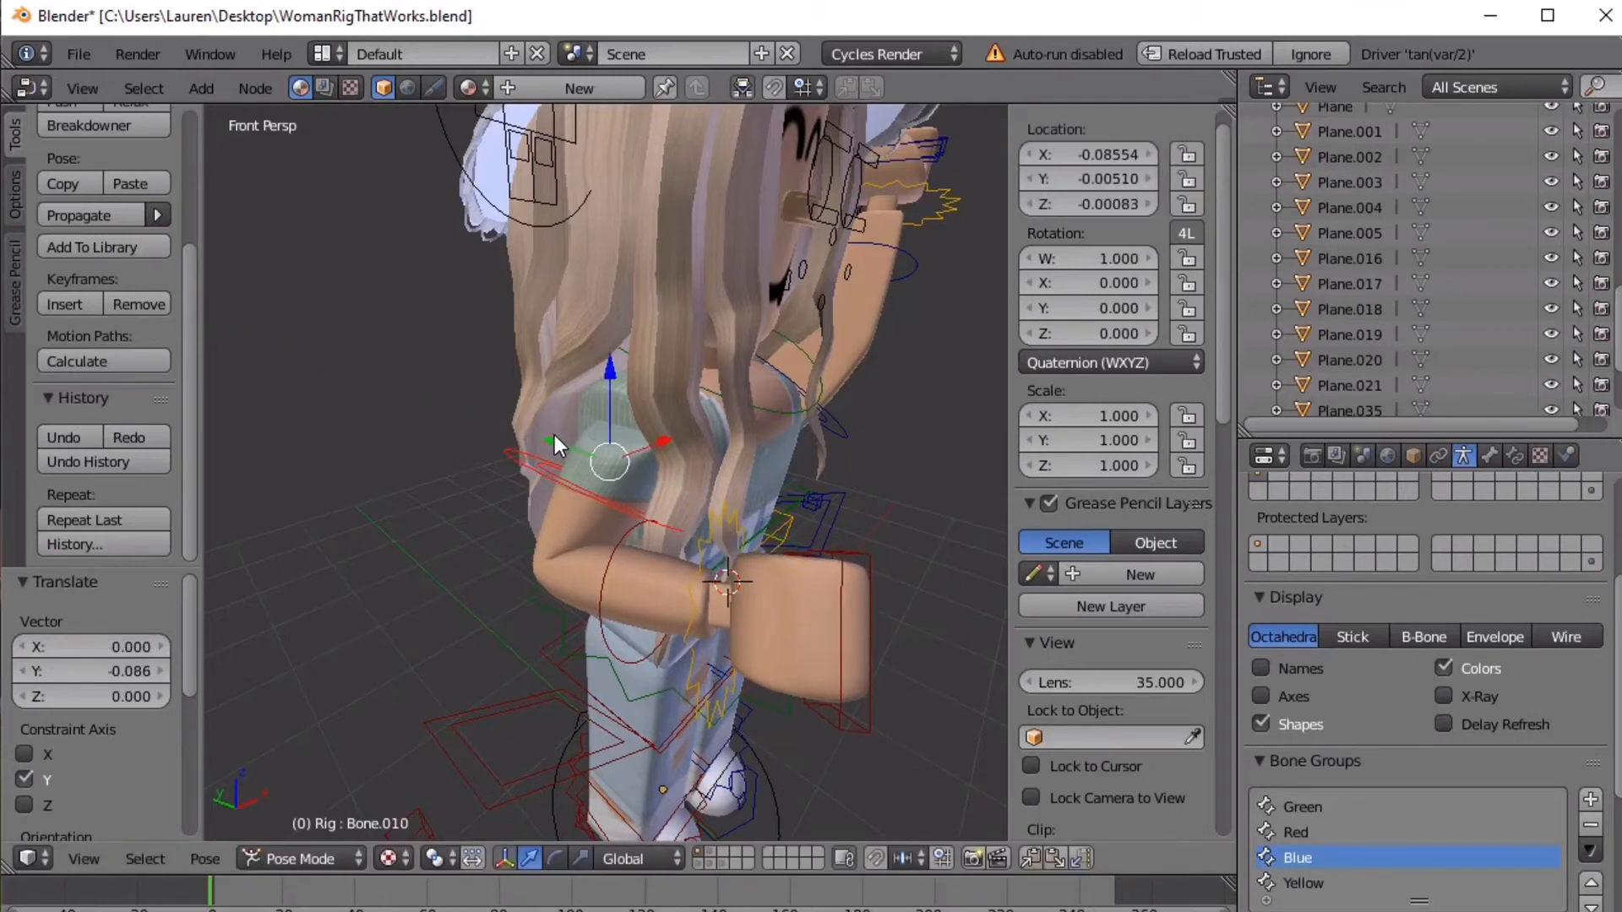
key(shift+f)
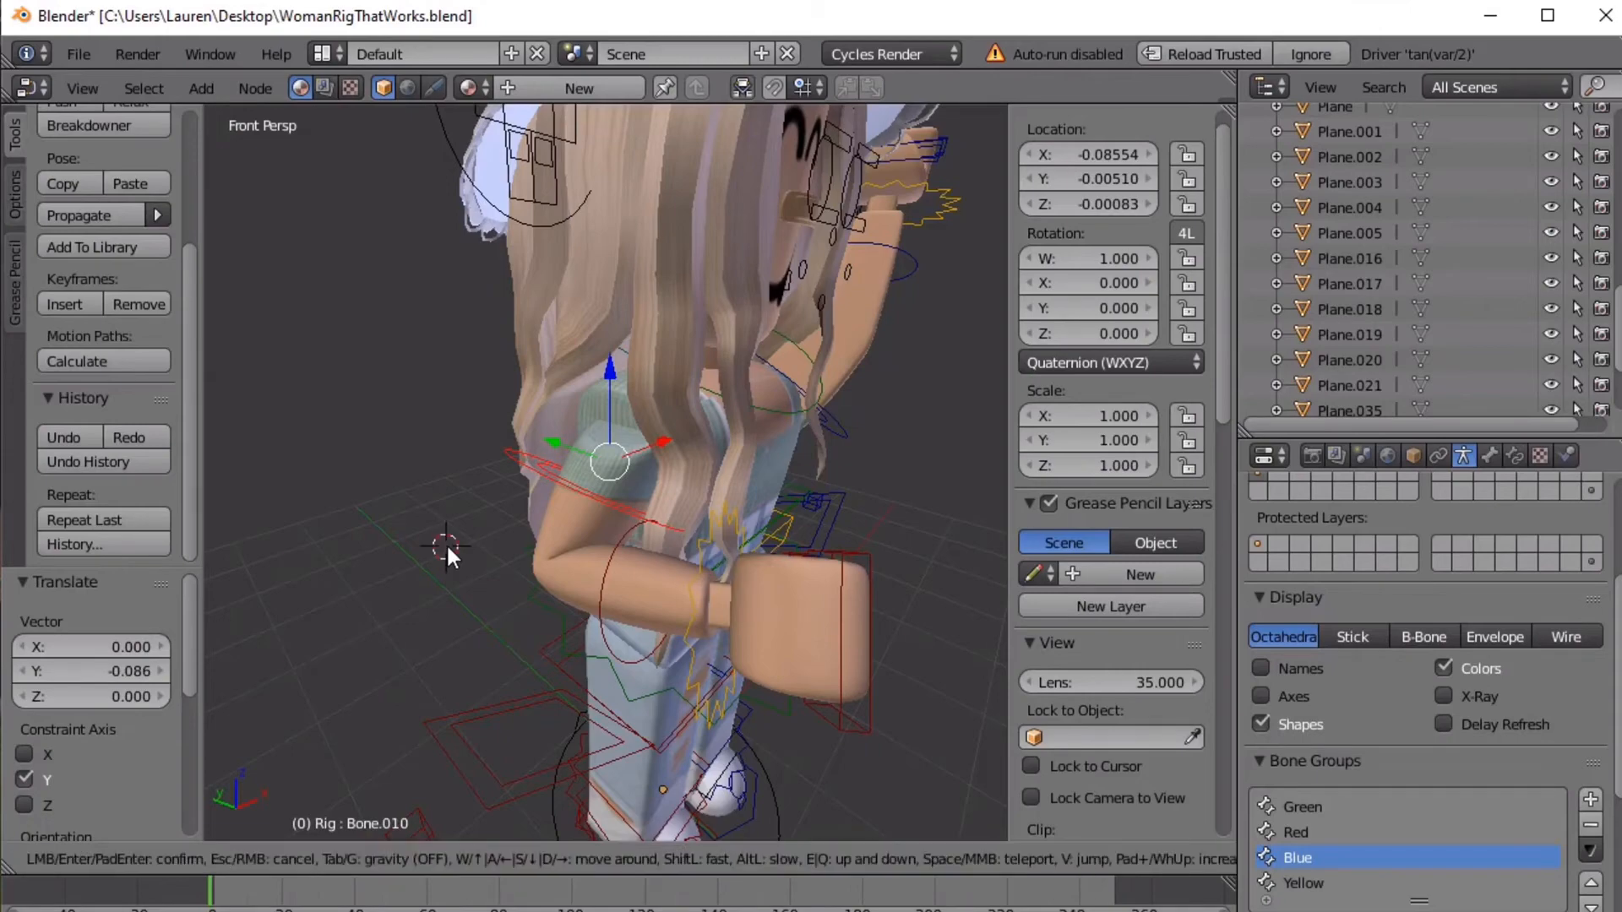
Trackball-rotate the right upper-arm bone about 11.5° and 52.1°, then restore the translate manipulator
key(w)
key(s)
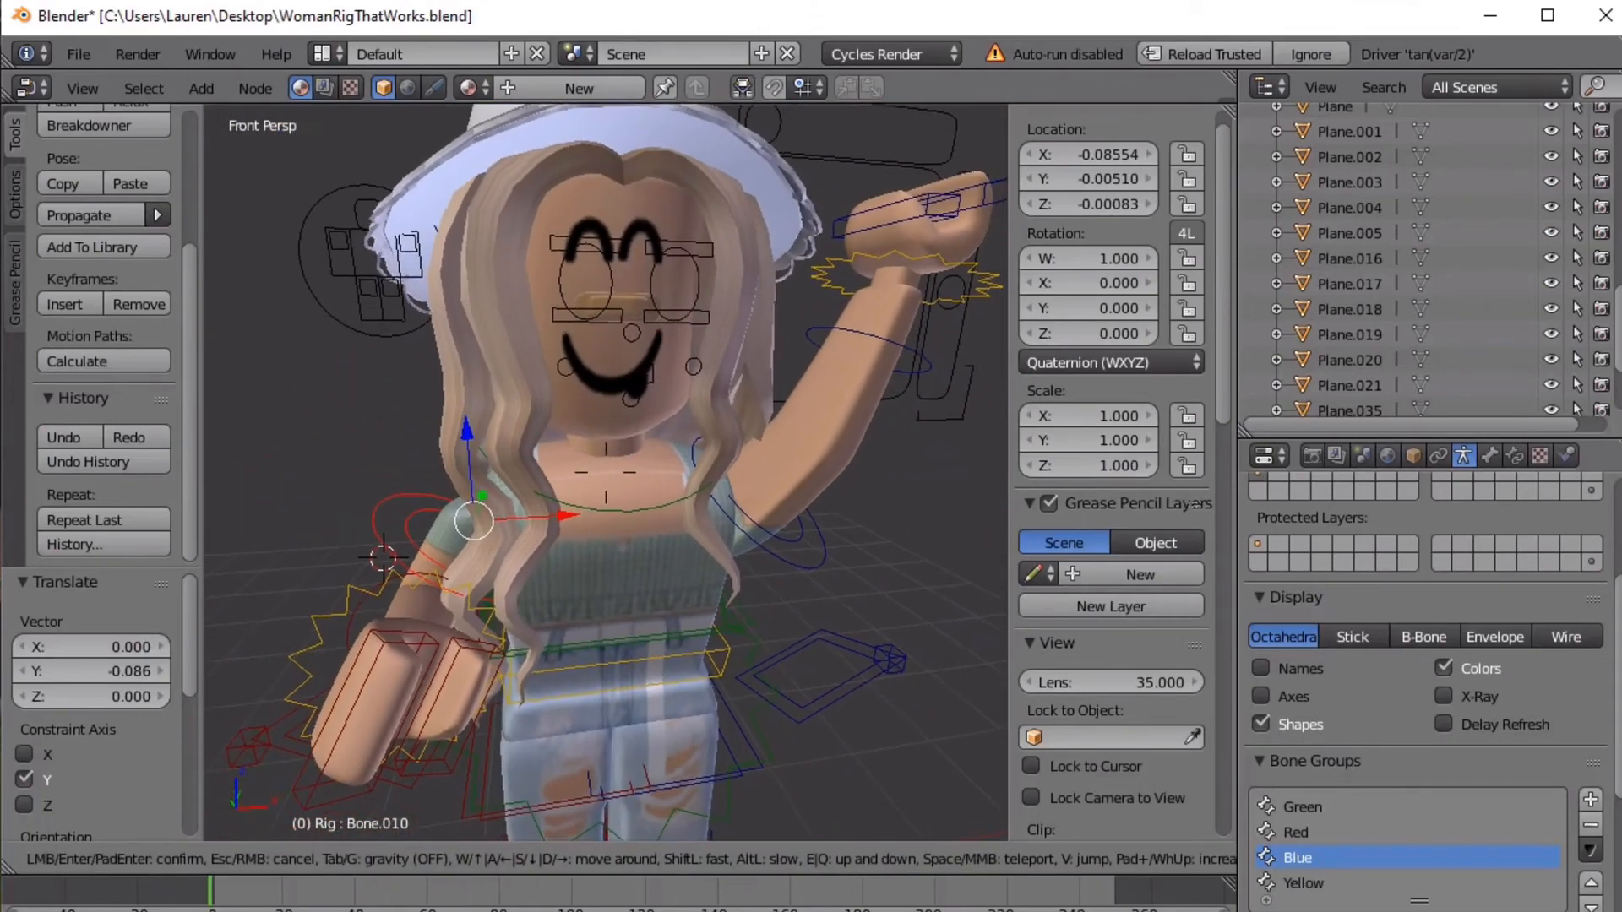
click(535, 477)
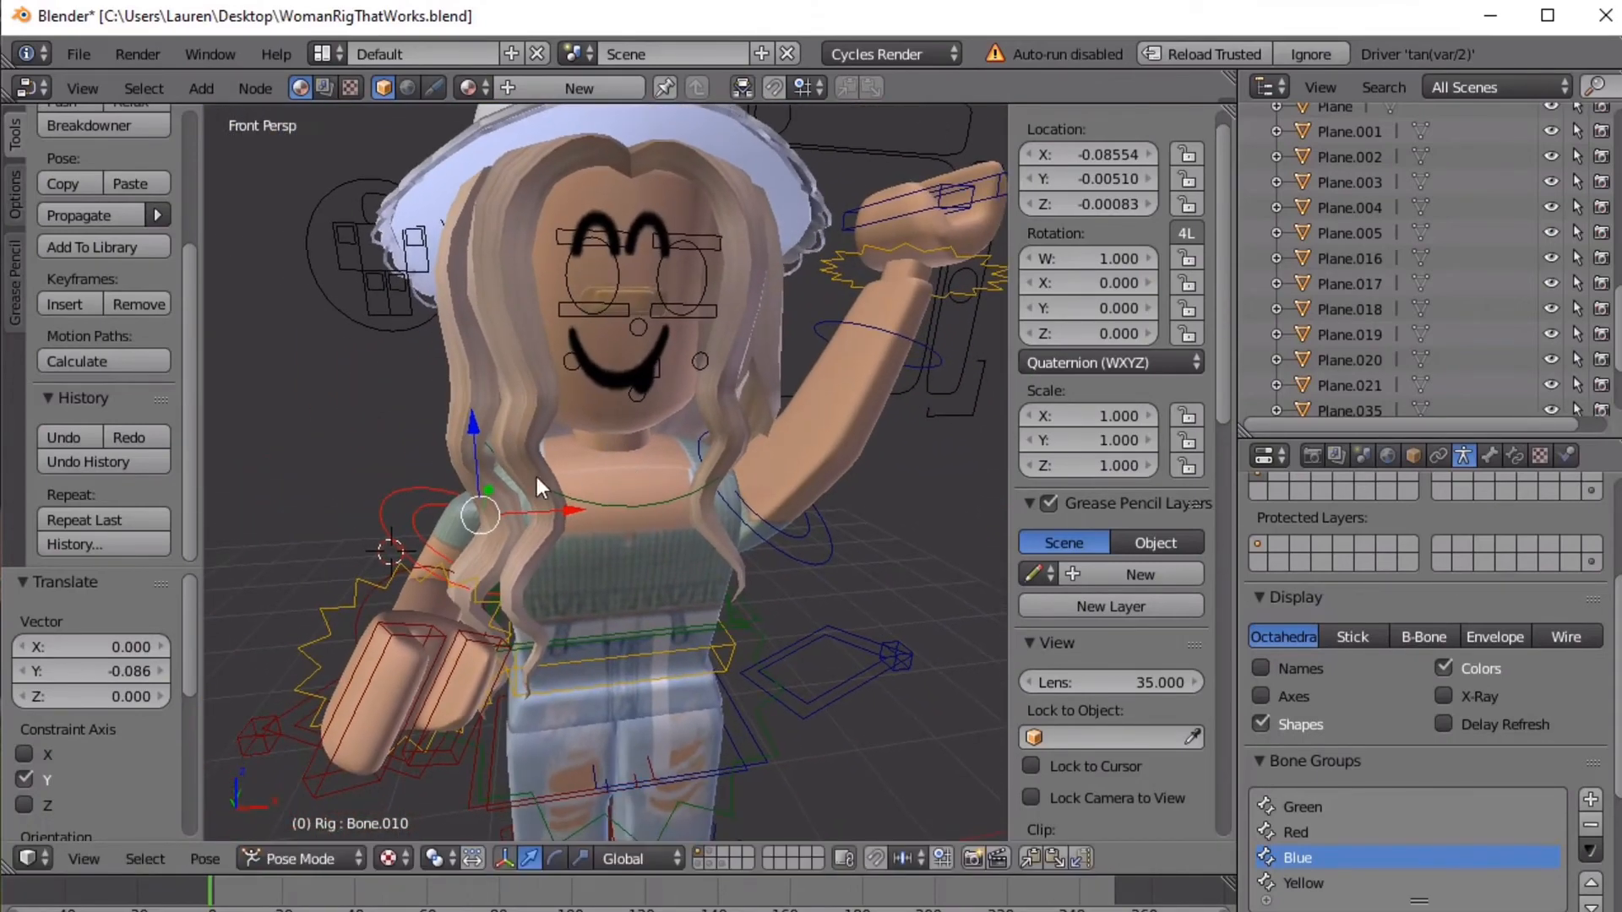
click(554, 858)
drag(479, 521, 590, 547)
click(589, 546)
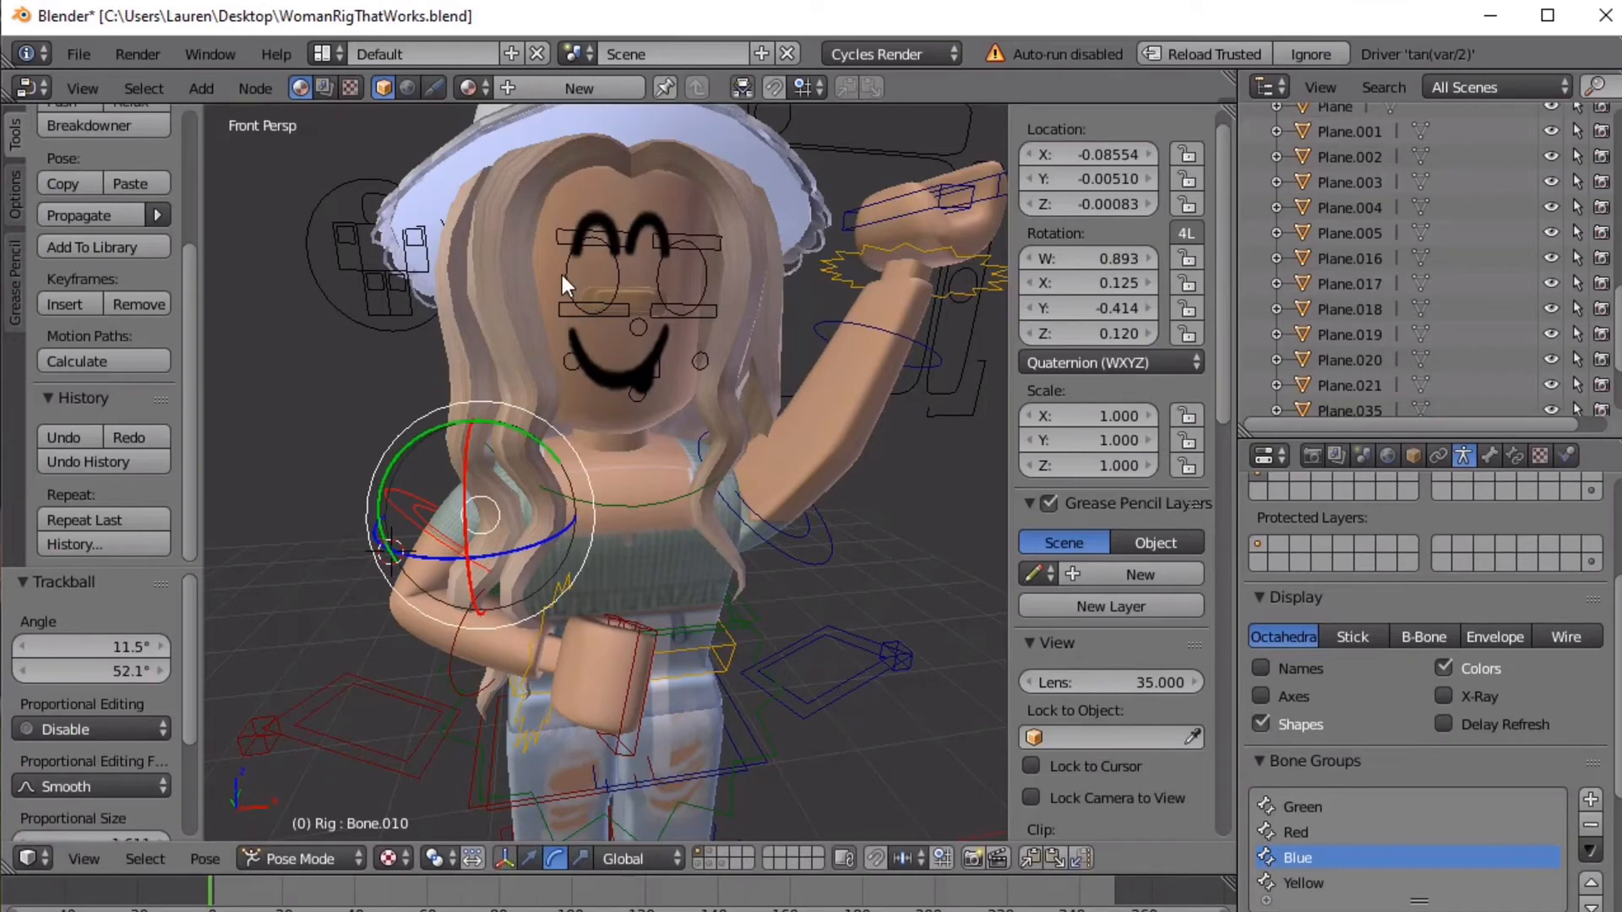
click(529, 858)
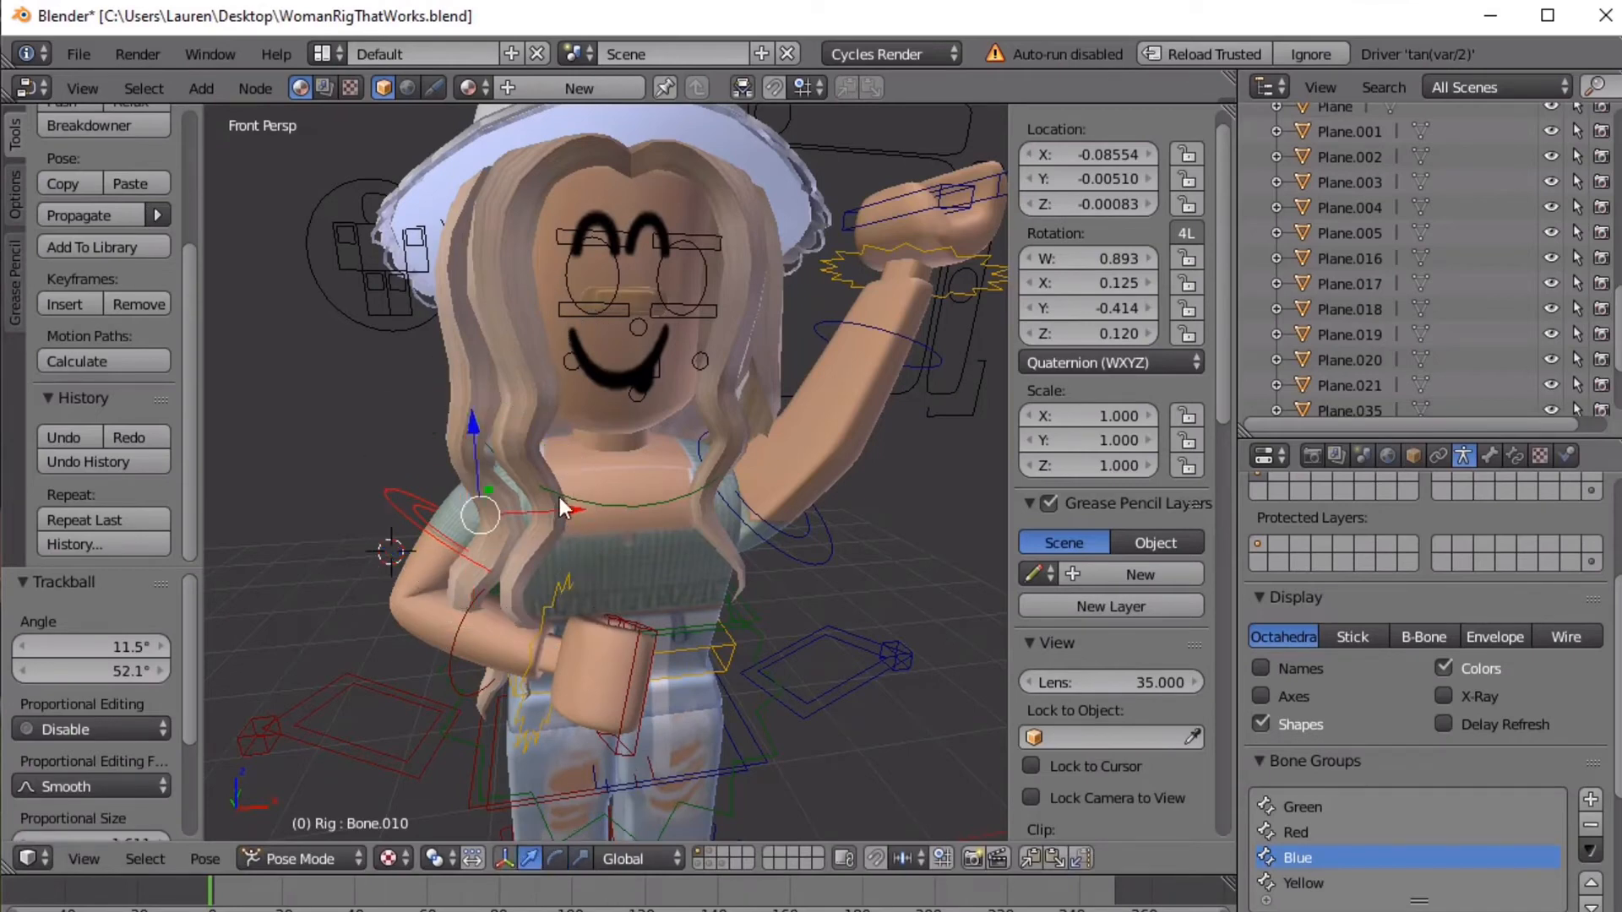
Try to nudge the hair and hat mesh about -0.023 along the global Y axis, then undo the move
right_click(549, 265)
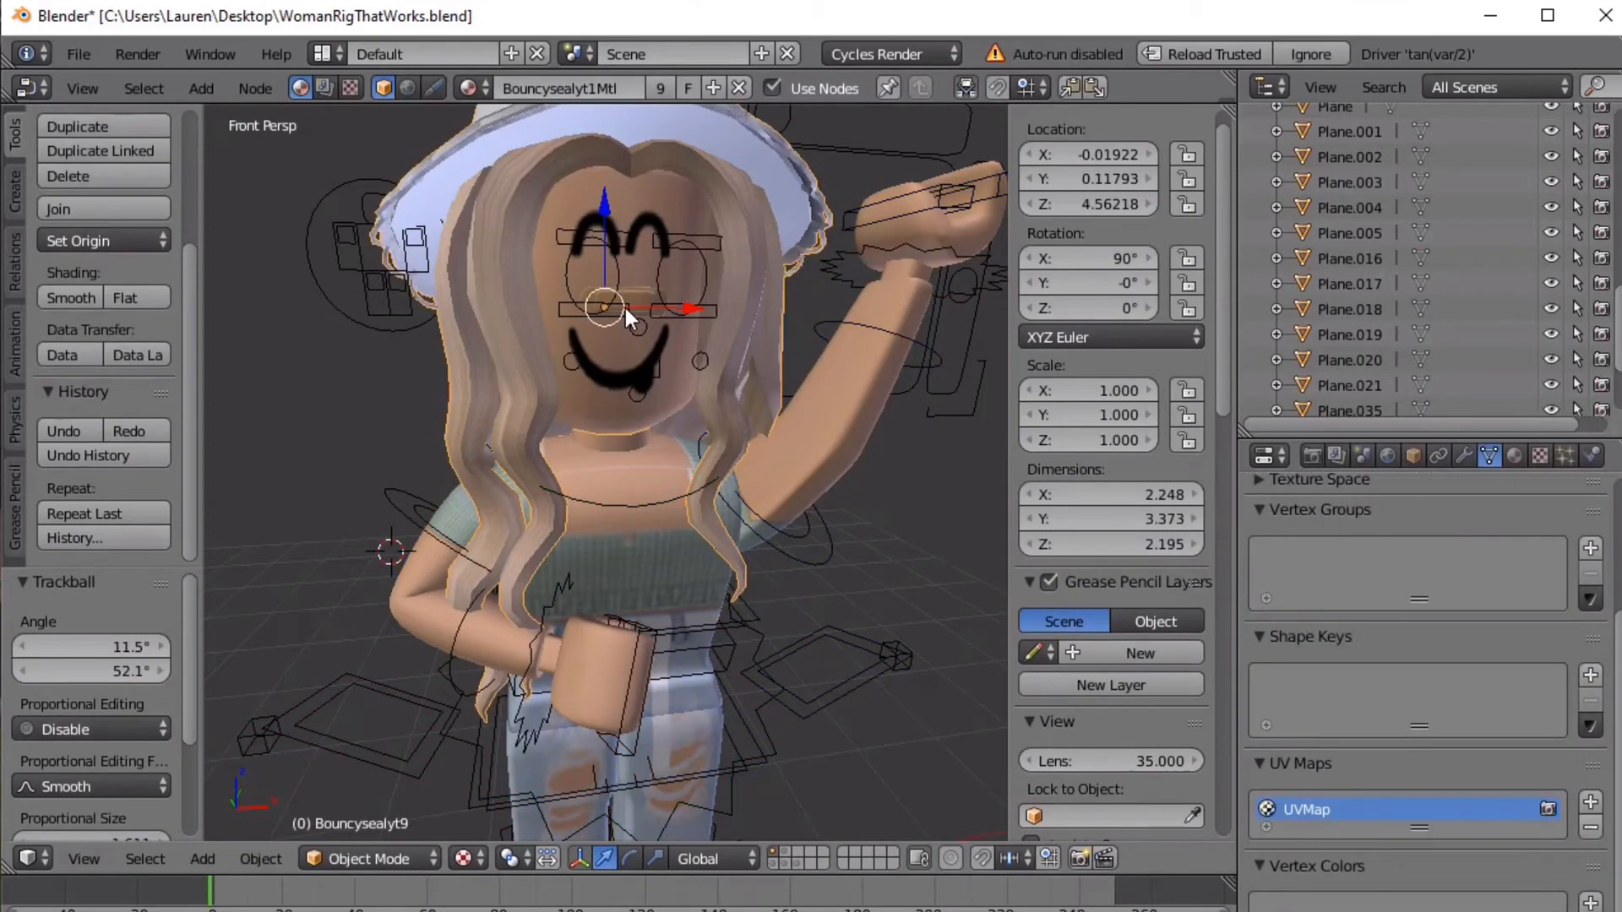
key(shift+f)
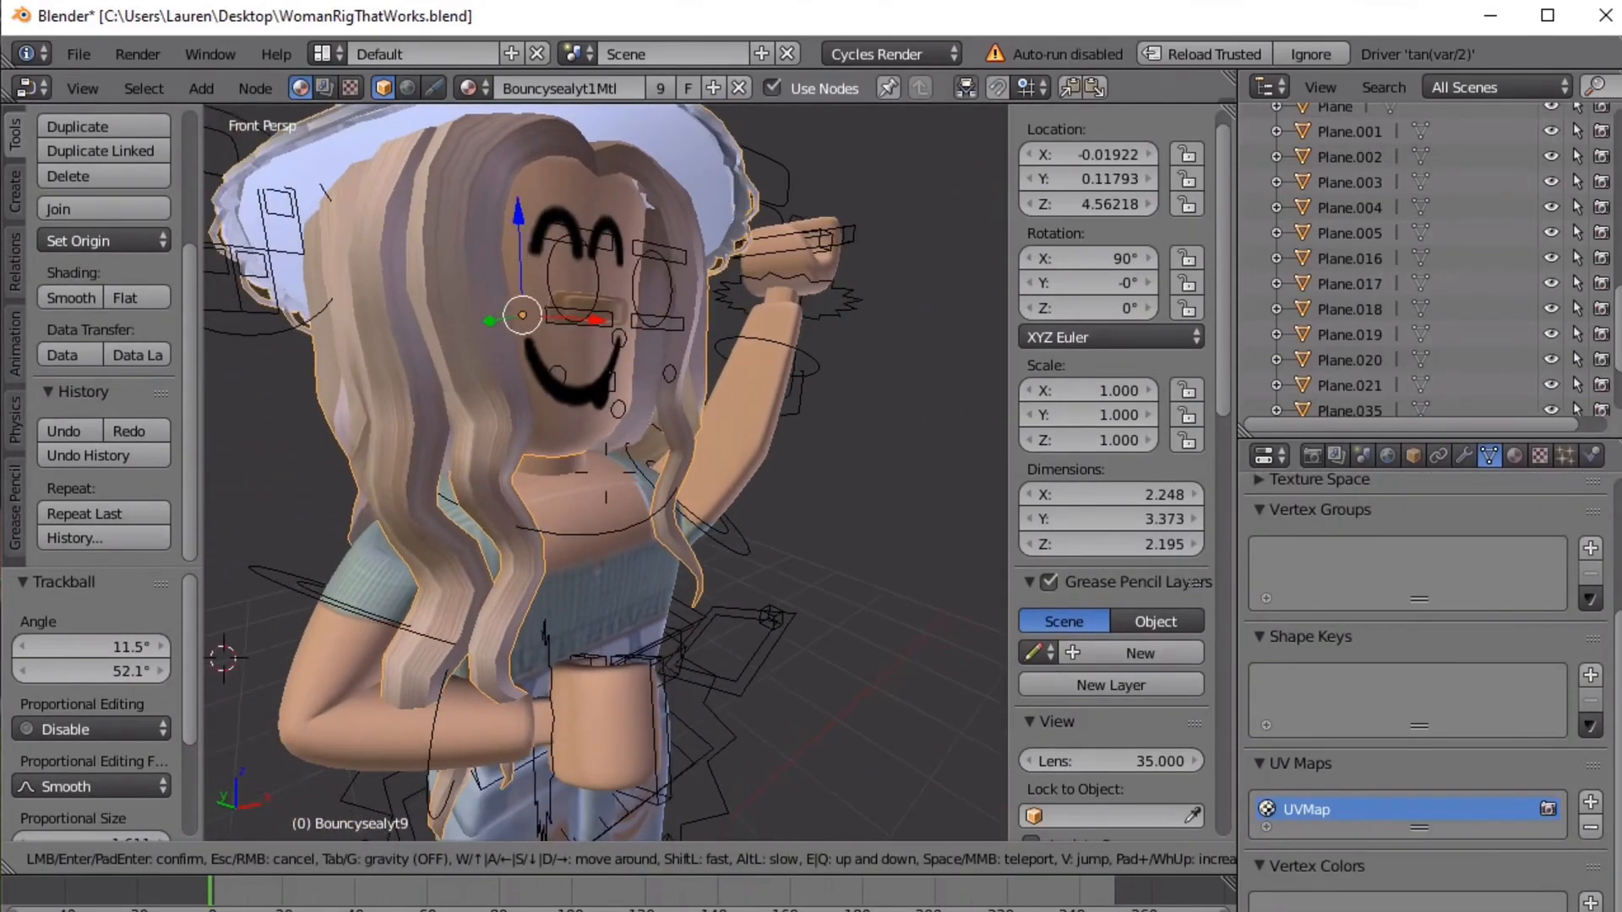
key(s)
click(585, 453)
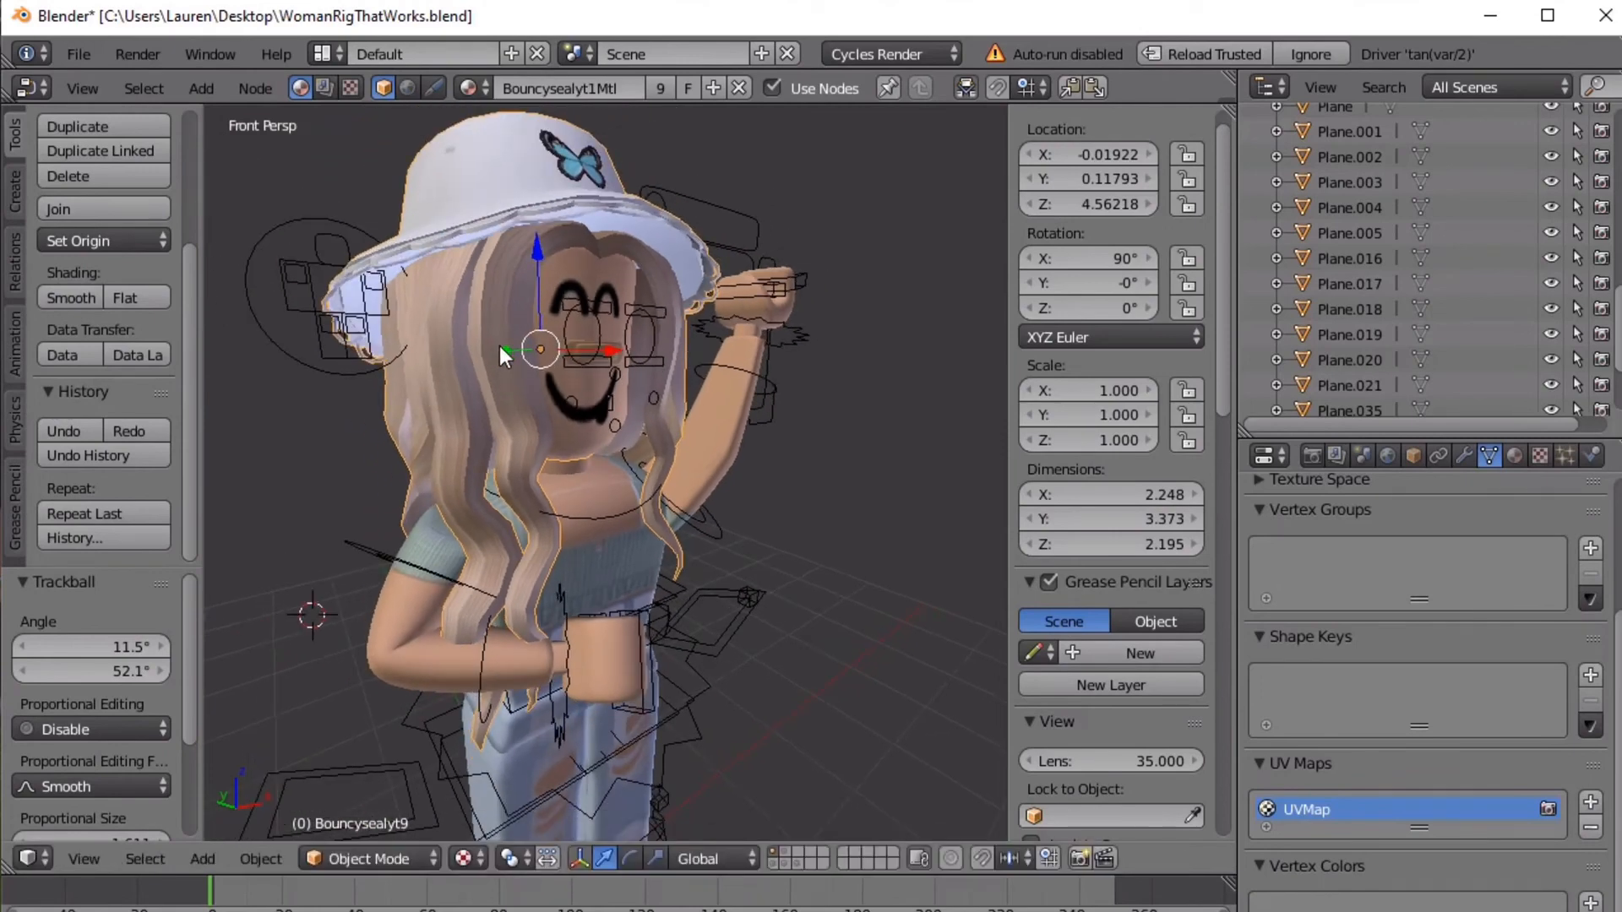
drag(499, 346, 500, 340)
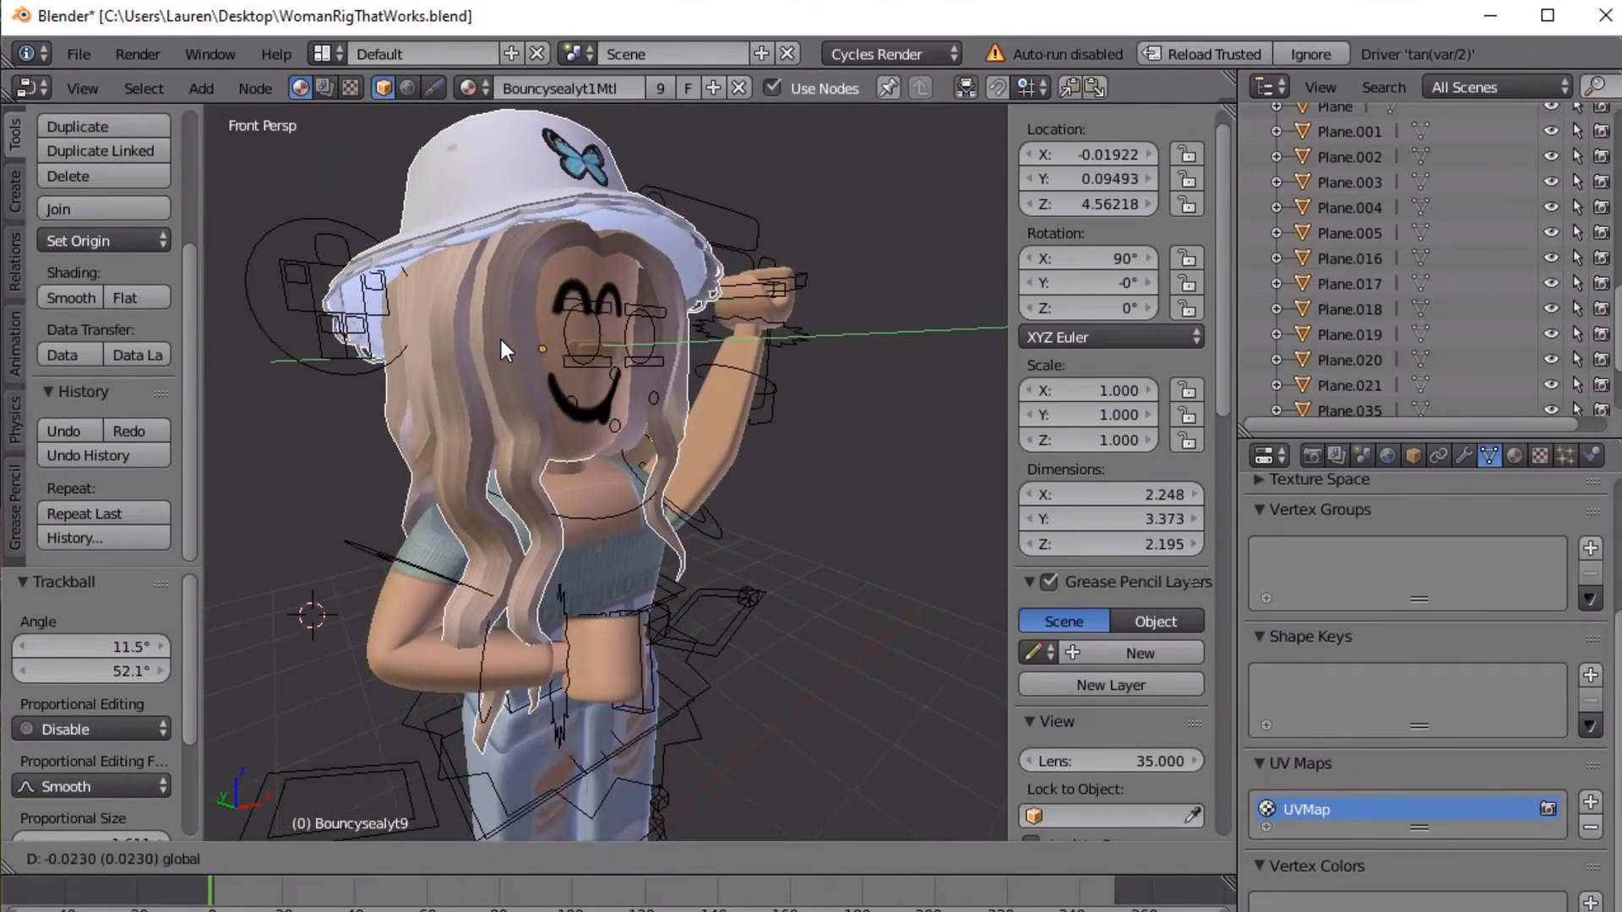
click(500, 339)
click(59, 432)
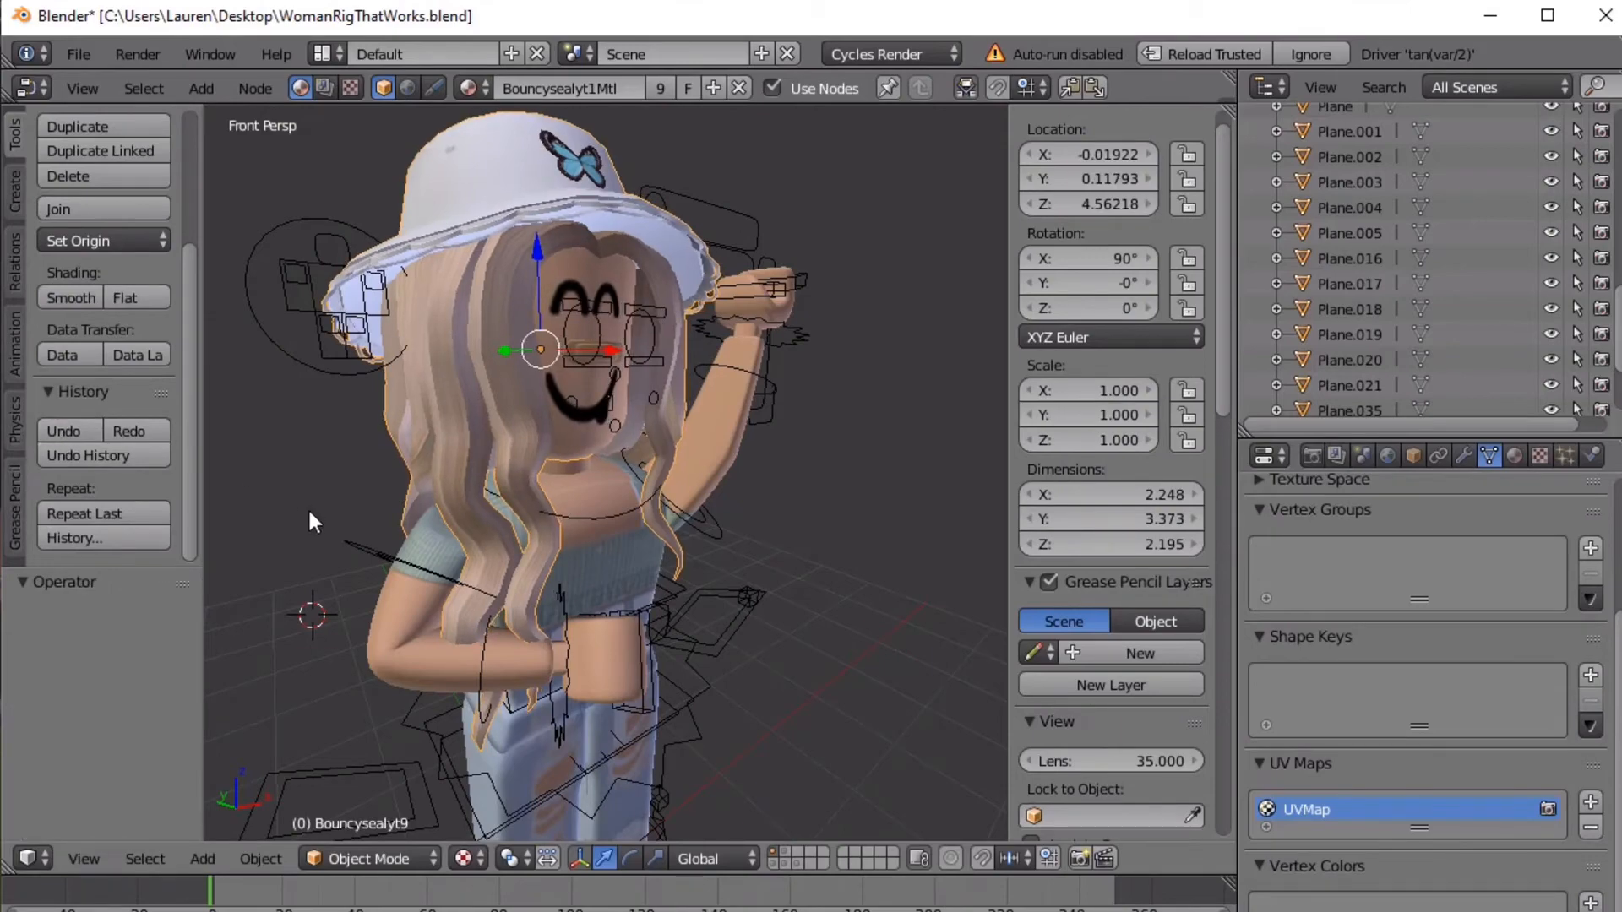
Frame the character from the front in the viewport, showing it from the hat down to the shoes
key(shift+f)
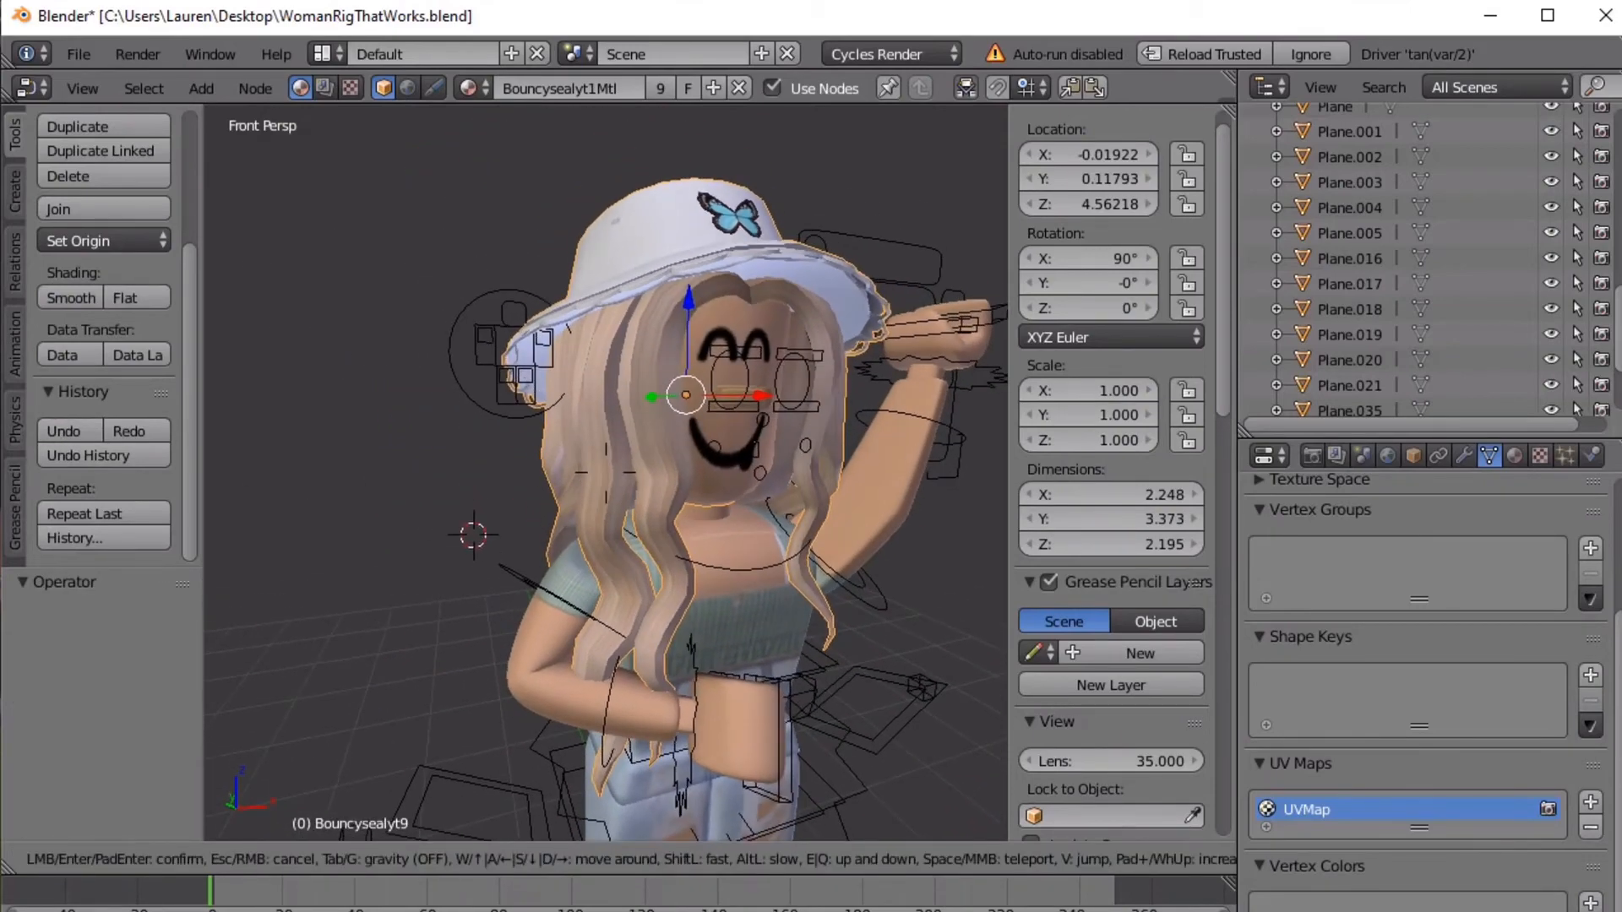
key(d)
key(s)
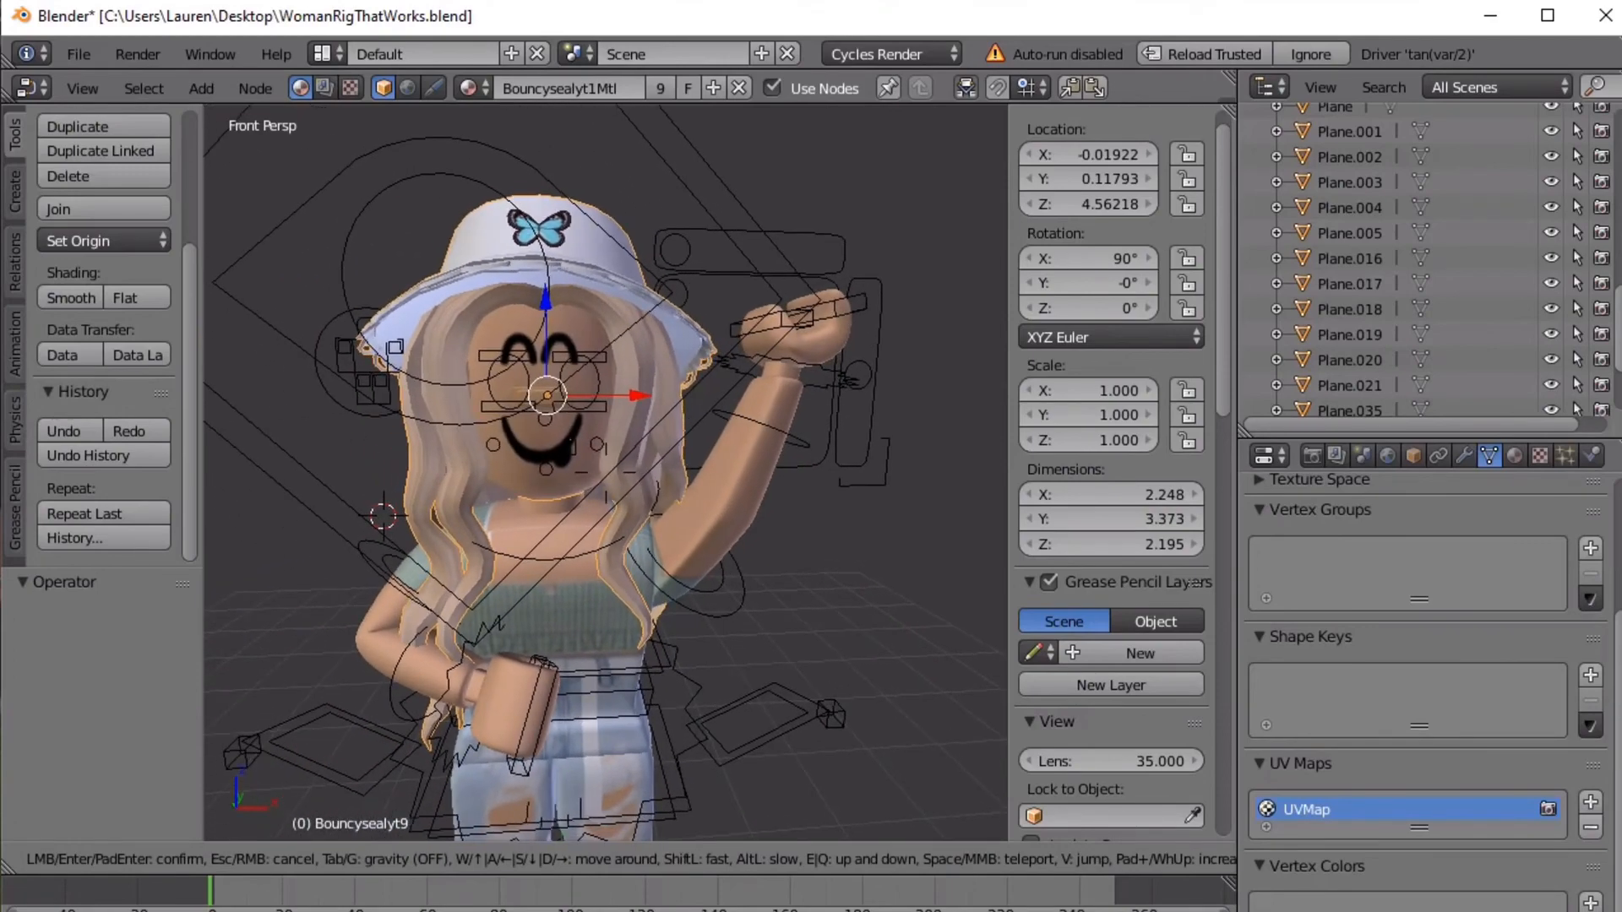
key(s)
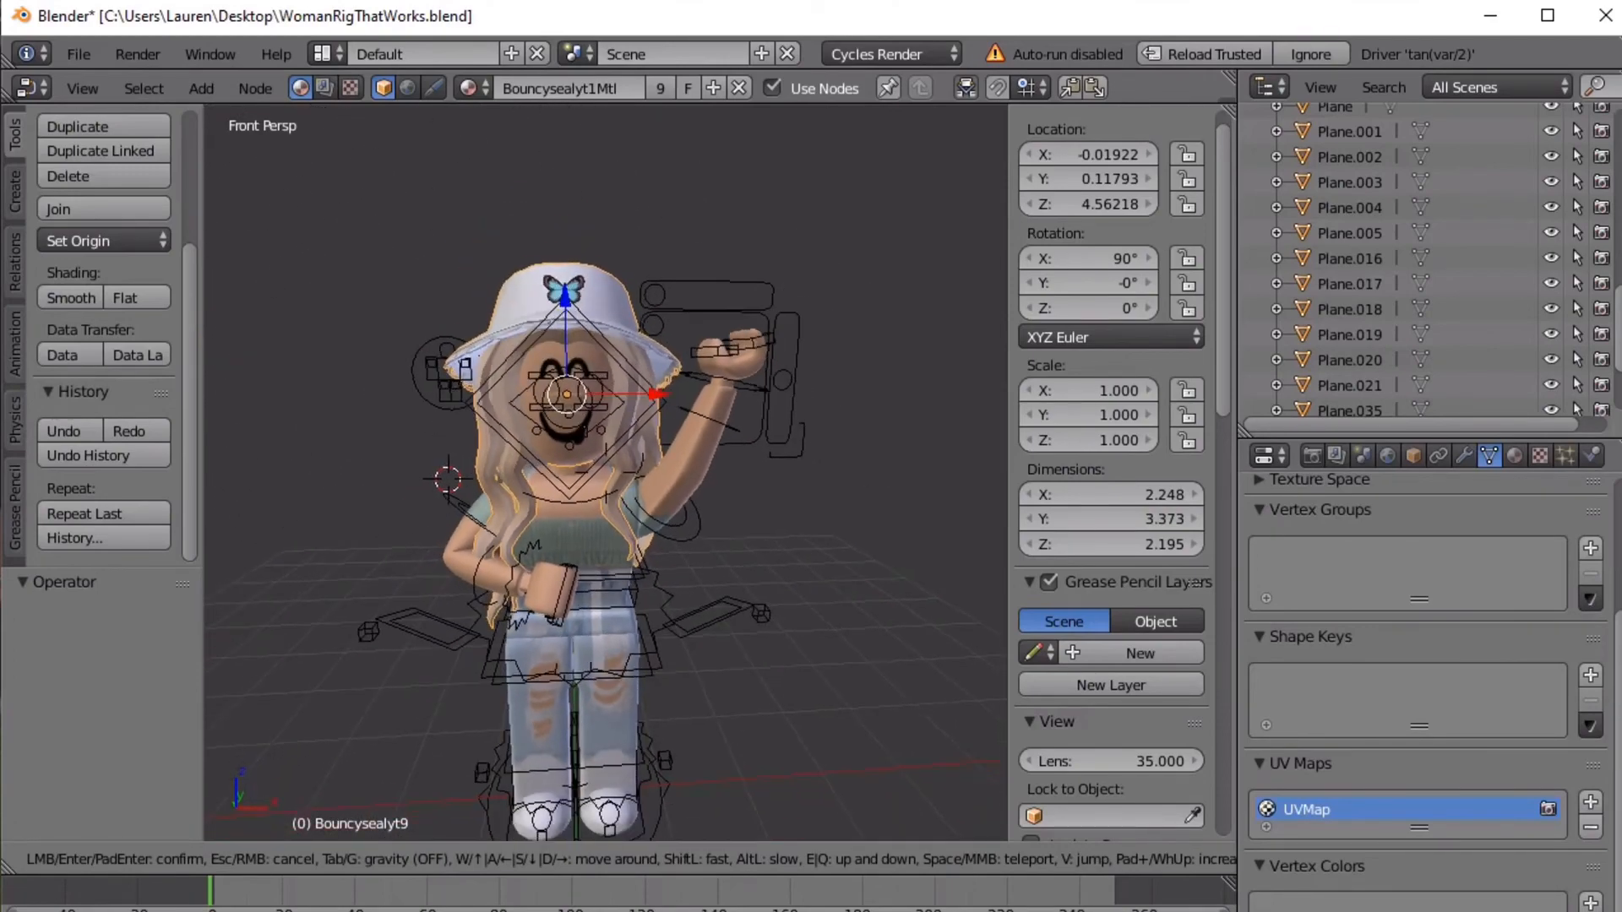
key(a)
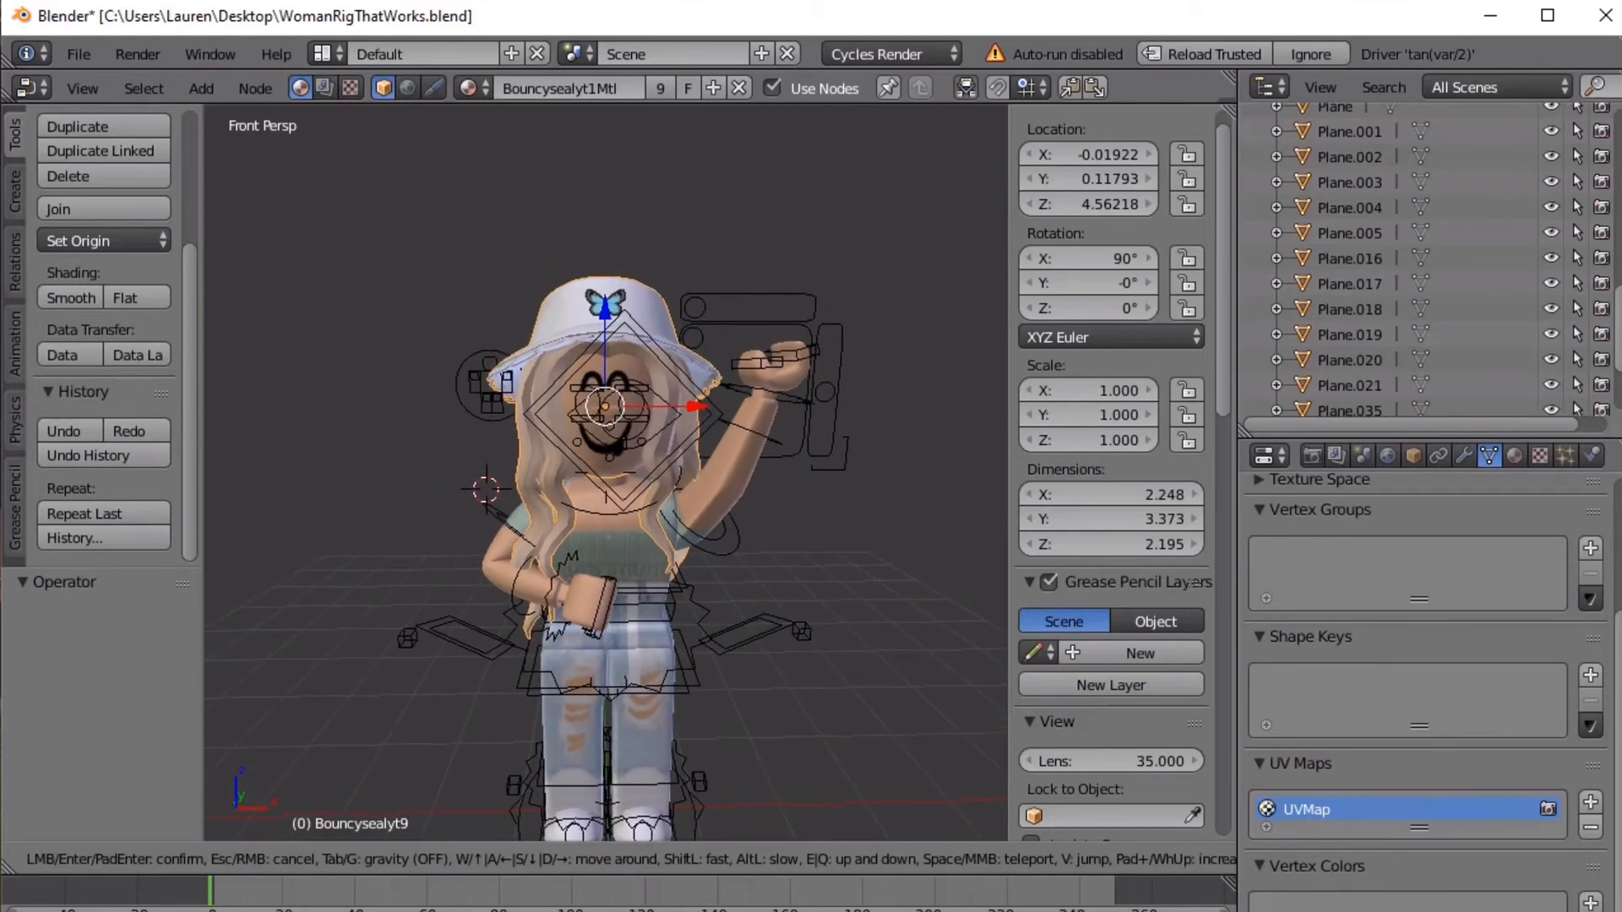
click(608, 480)
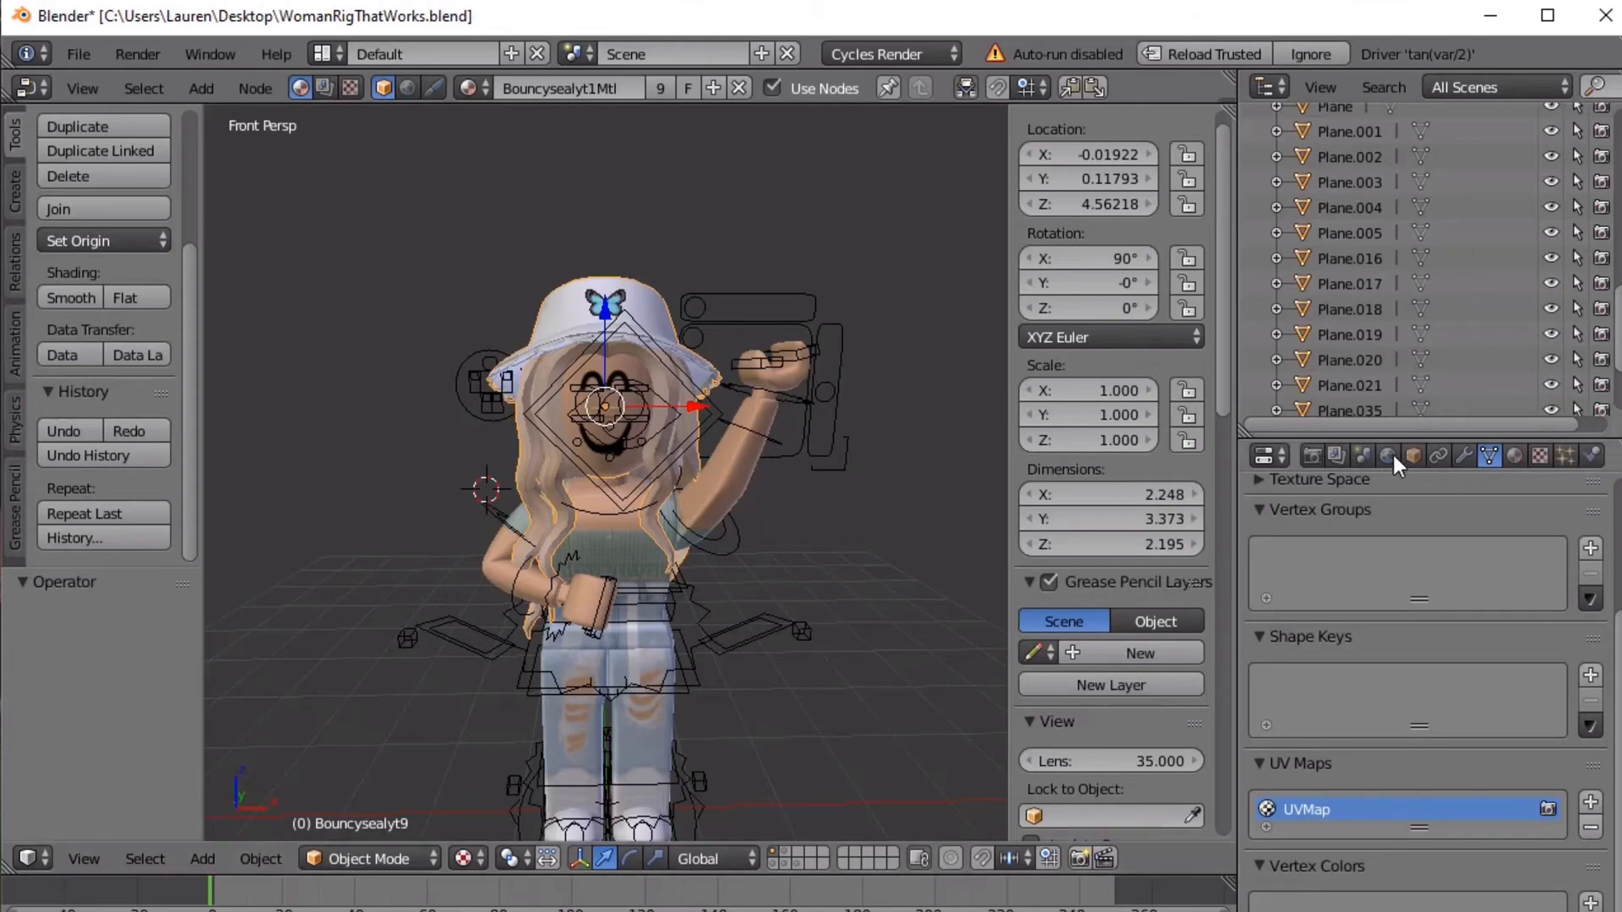
Set the render resolution to 2000 by 2000 px, keeping the scale at 100%
click(1312, 456)
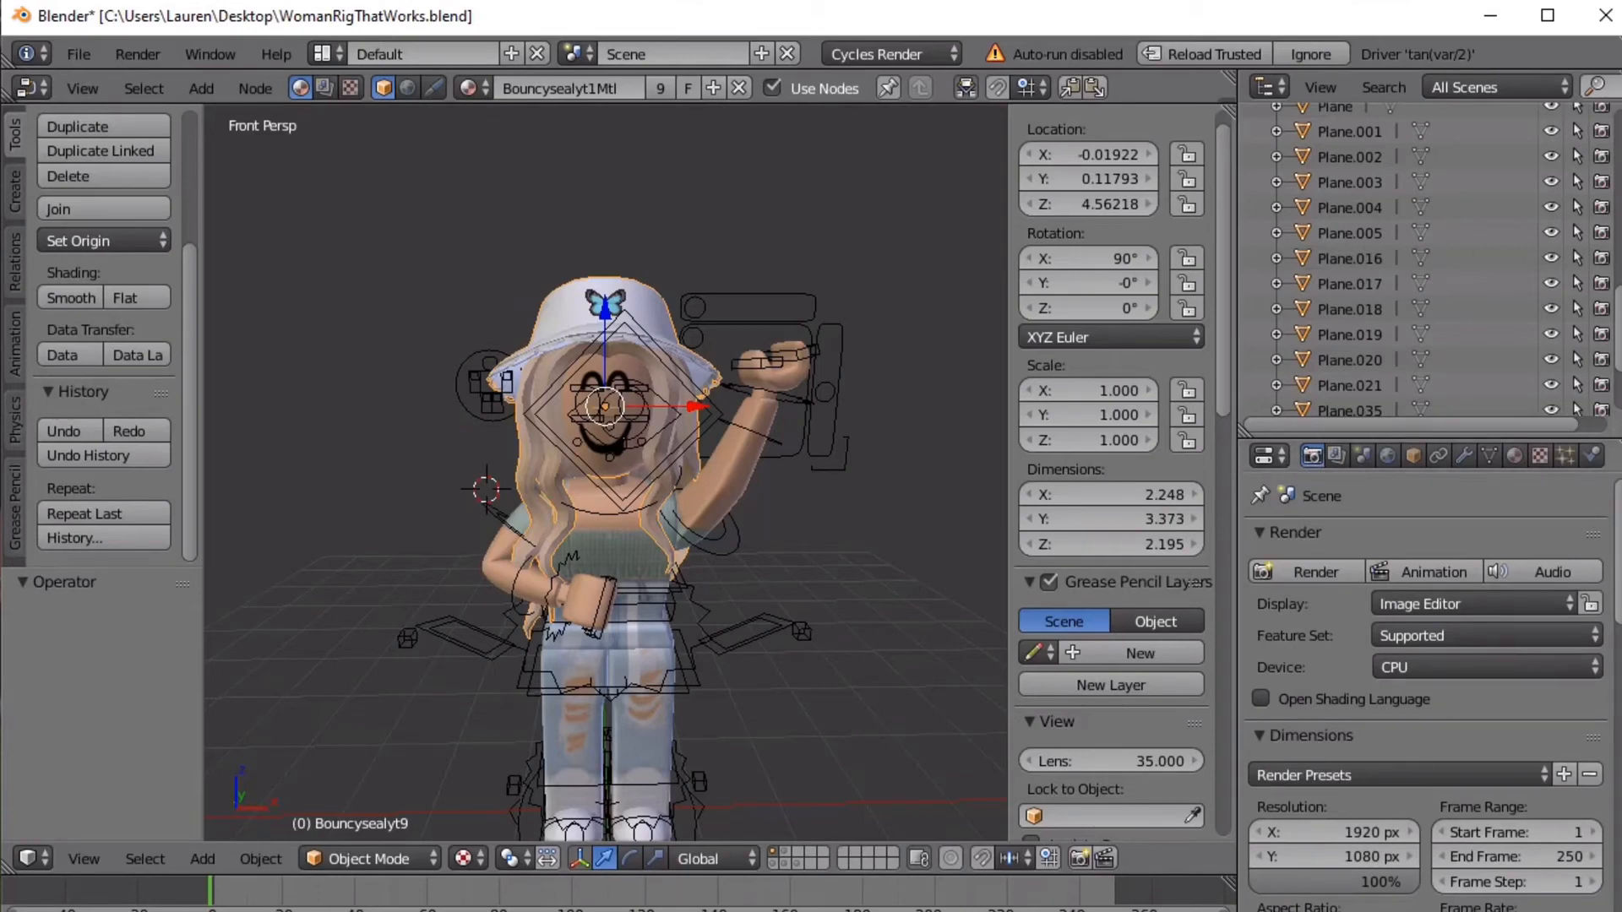
scroll(1427, 693, down, 5)
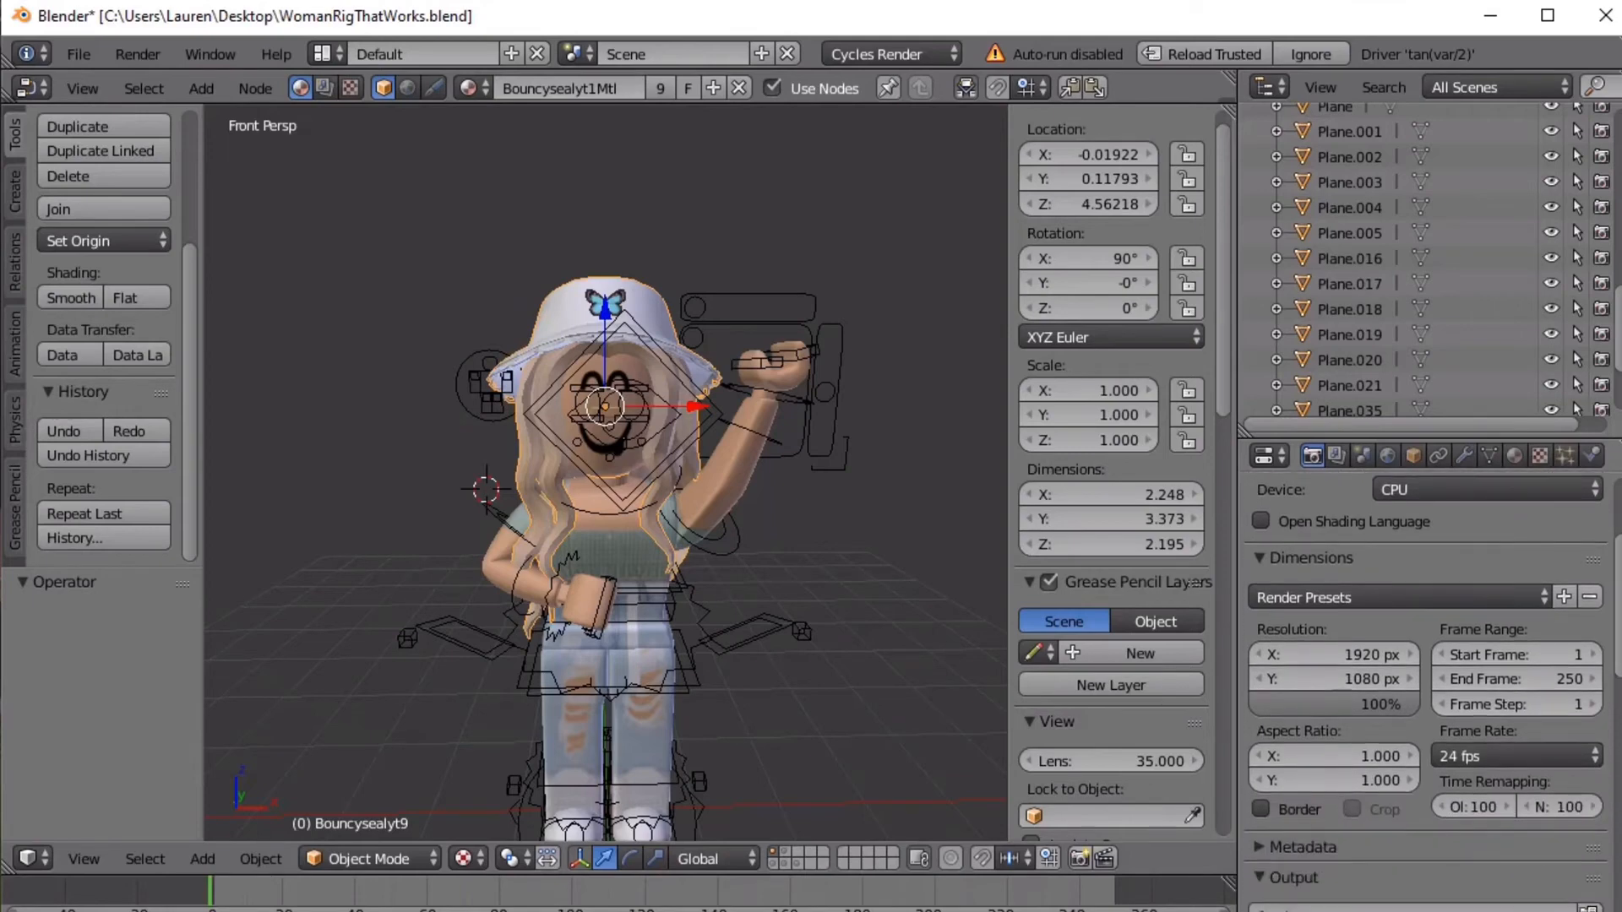
click(1355, 656)
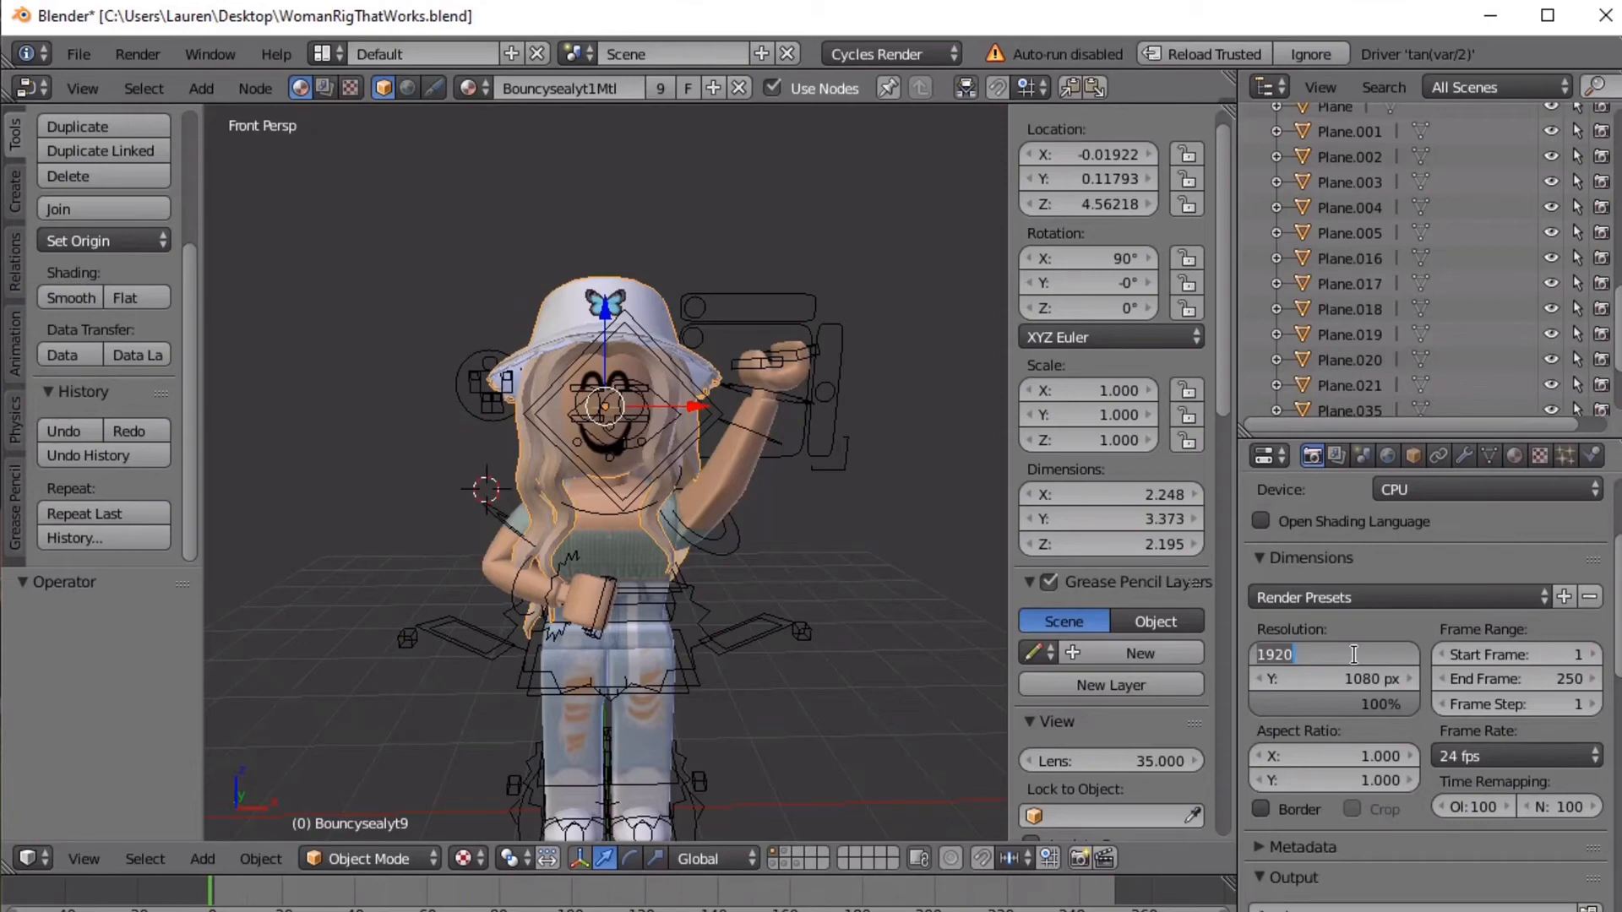
text(2000)
key(Return)
click(1357, 676)
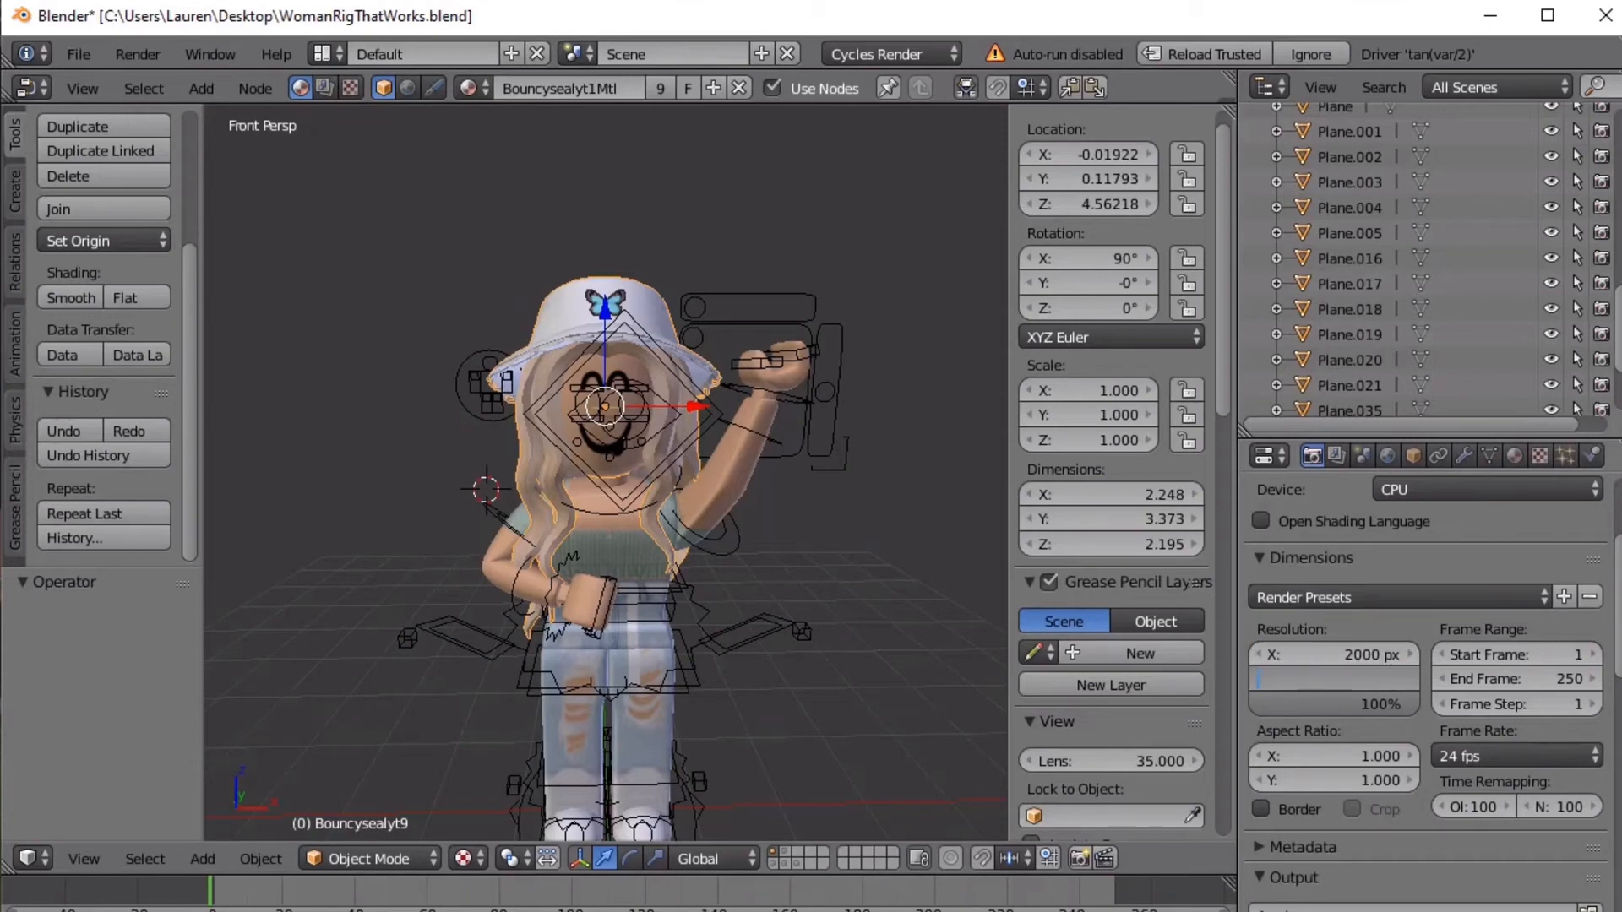
text(2000)
key(Return)
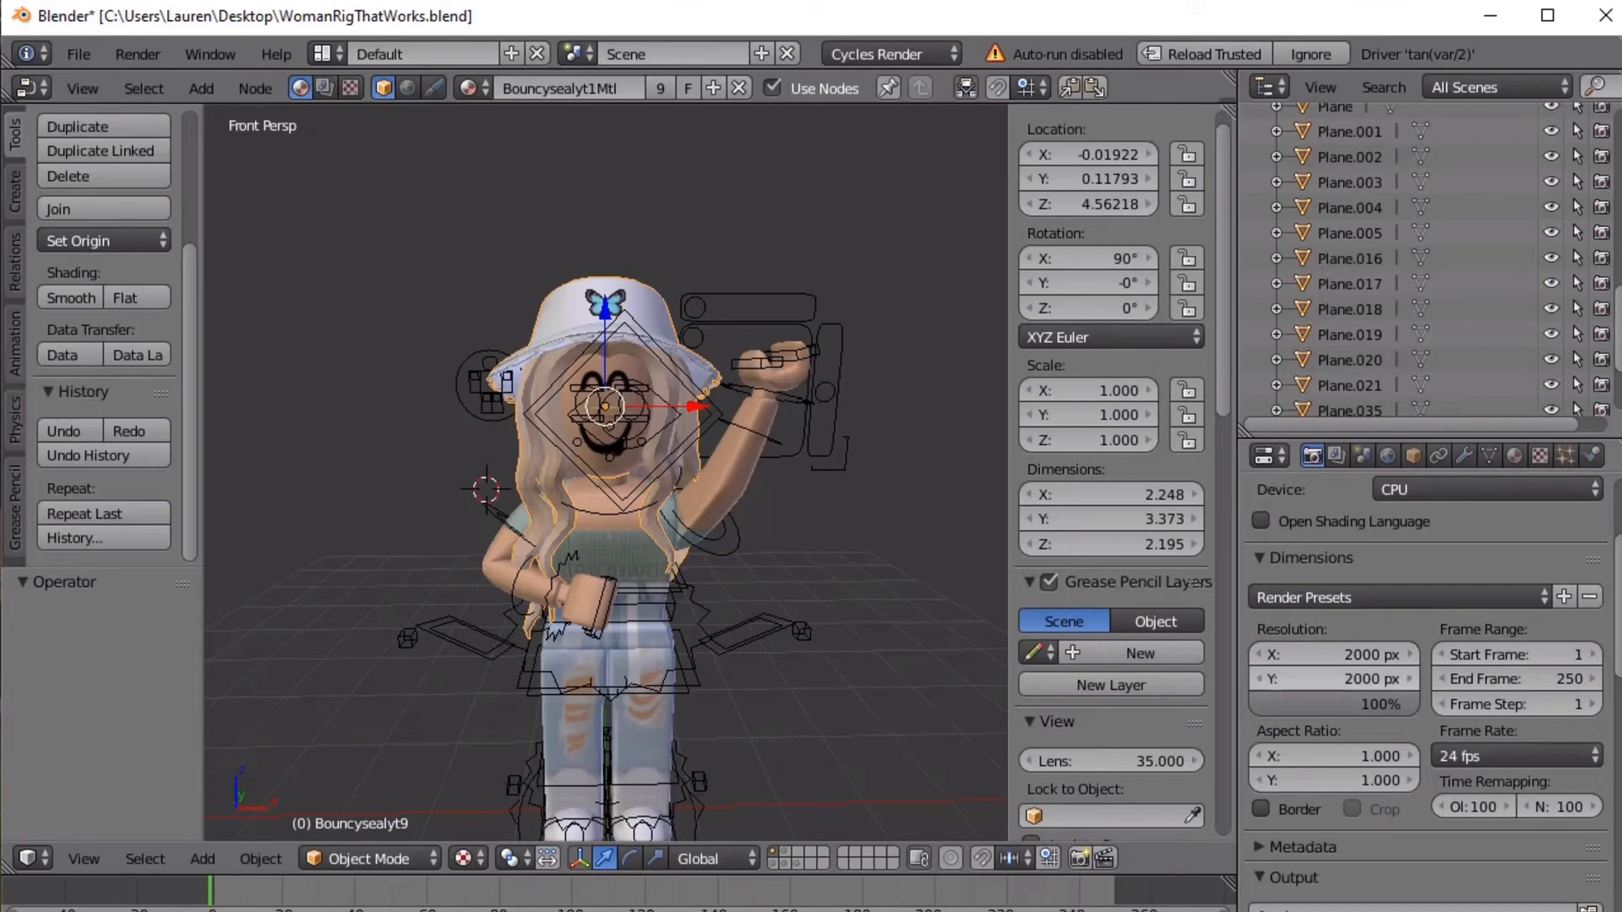
click(1336, 703)
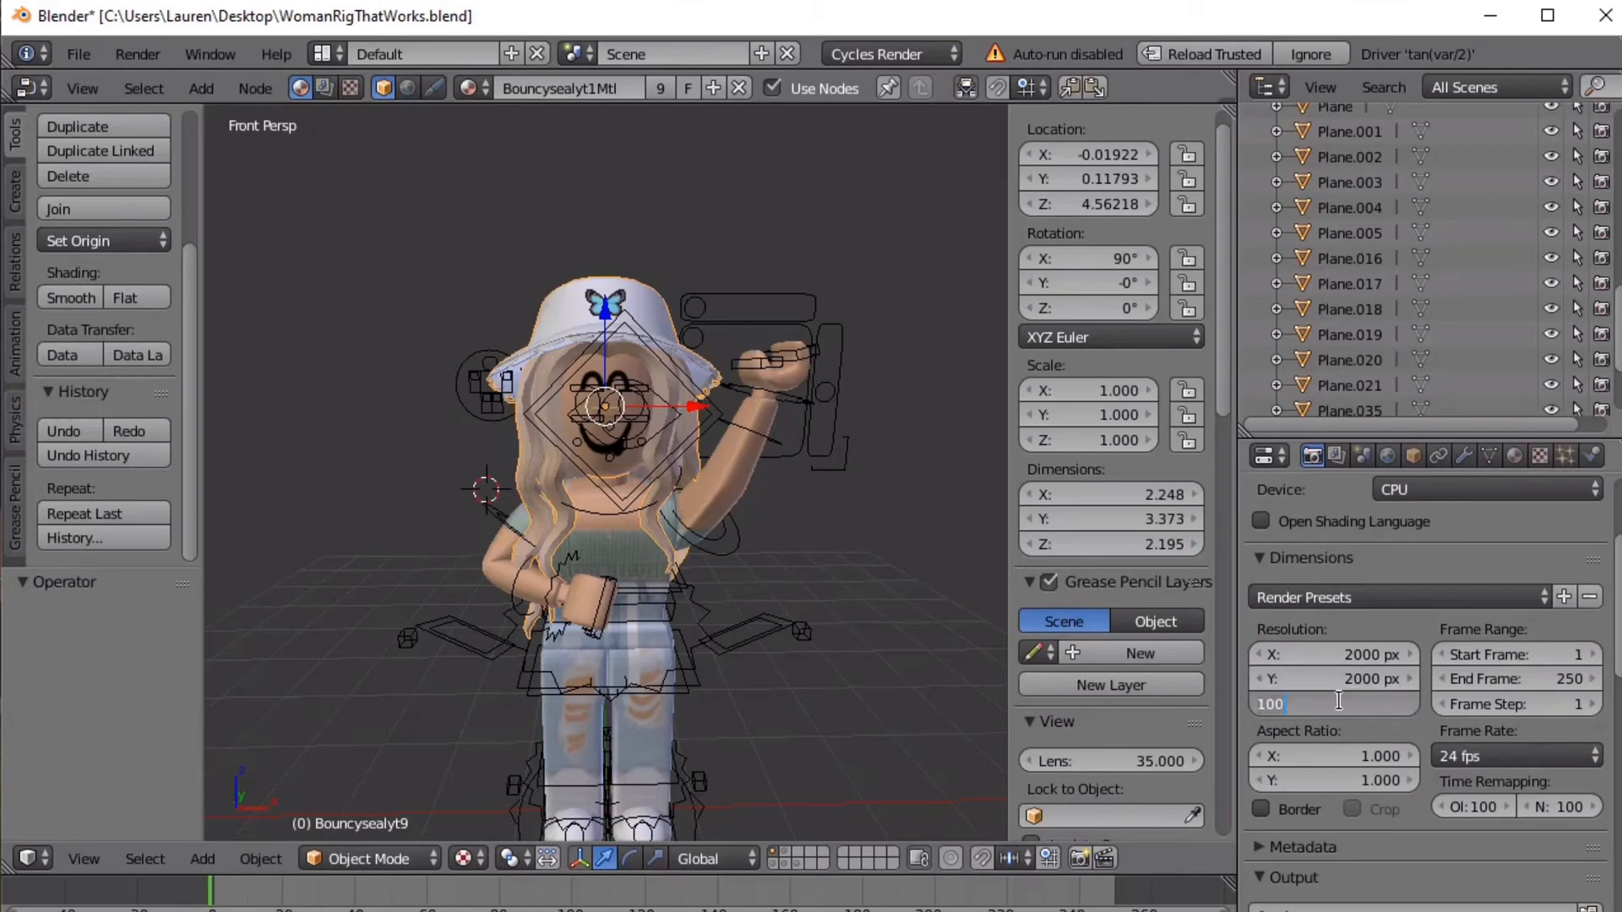
key(Return)
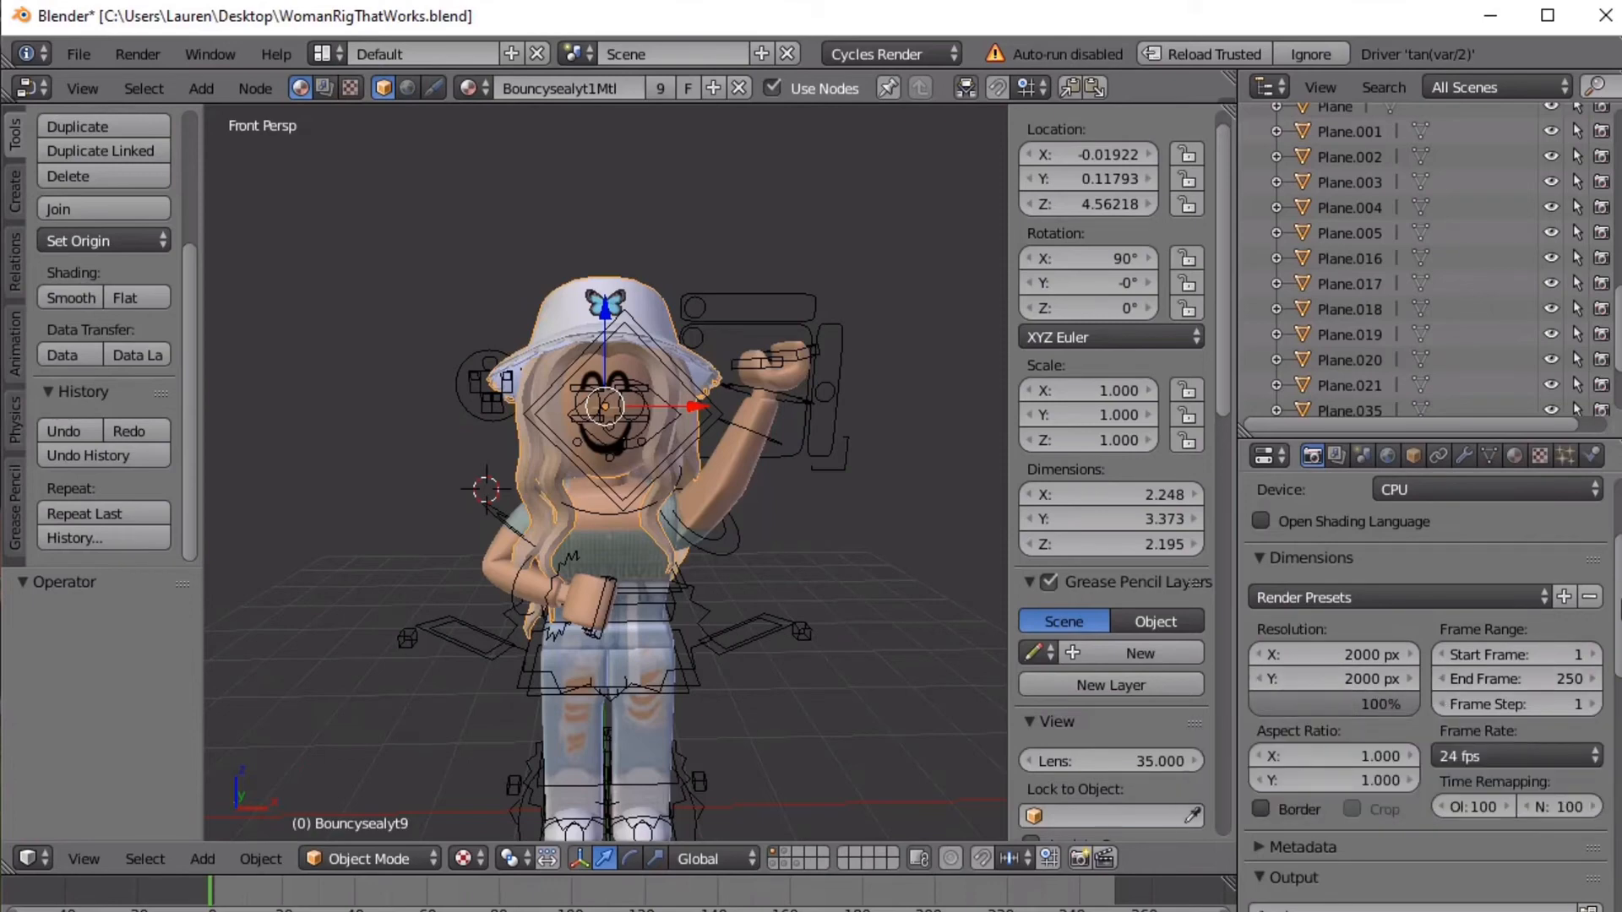
Set the render output format to PNG with RGBA color
scroll(1428, 675, down, 6)
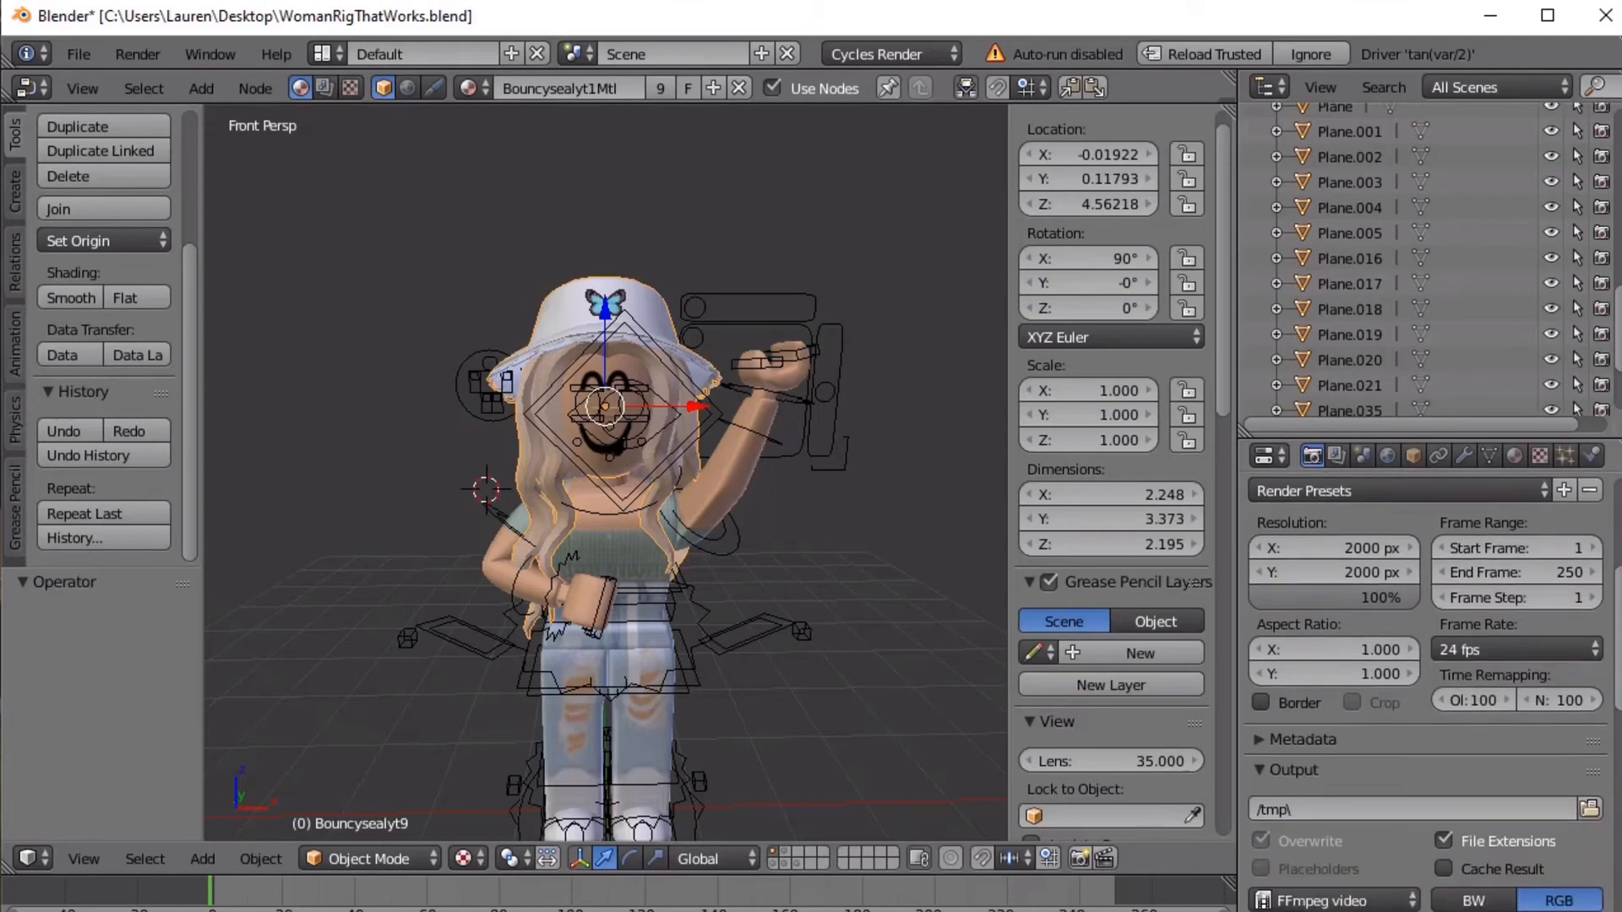
scroll(1427, 675, down, 1)
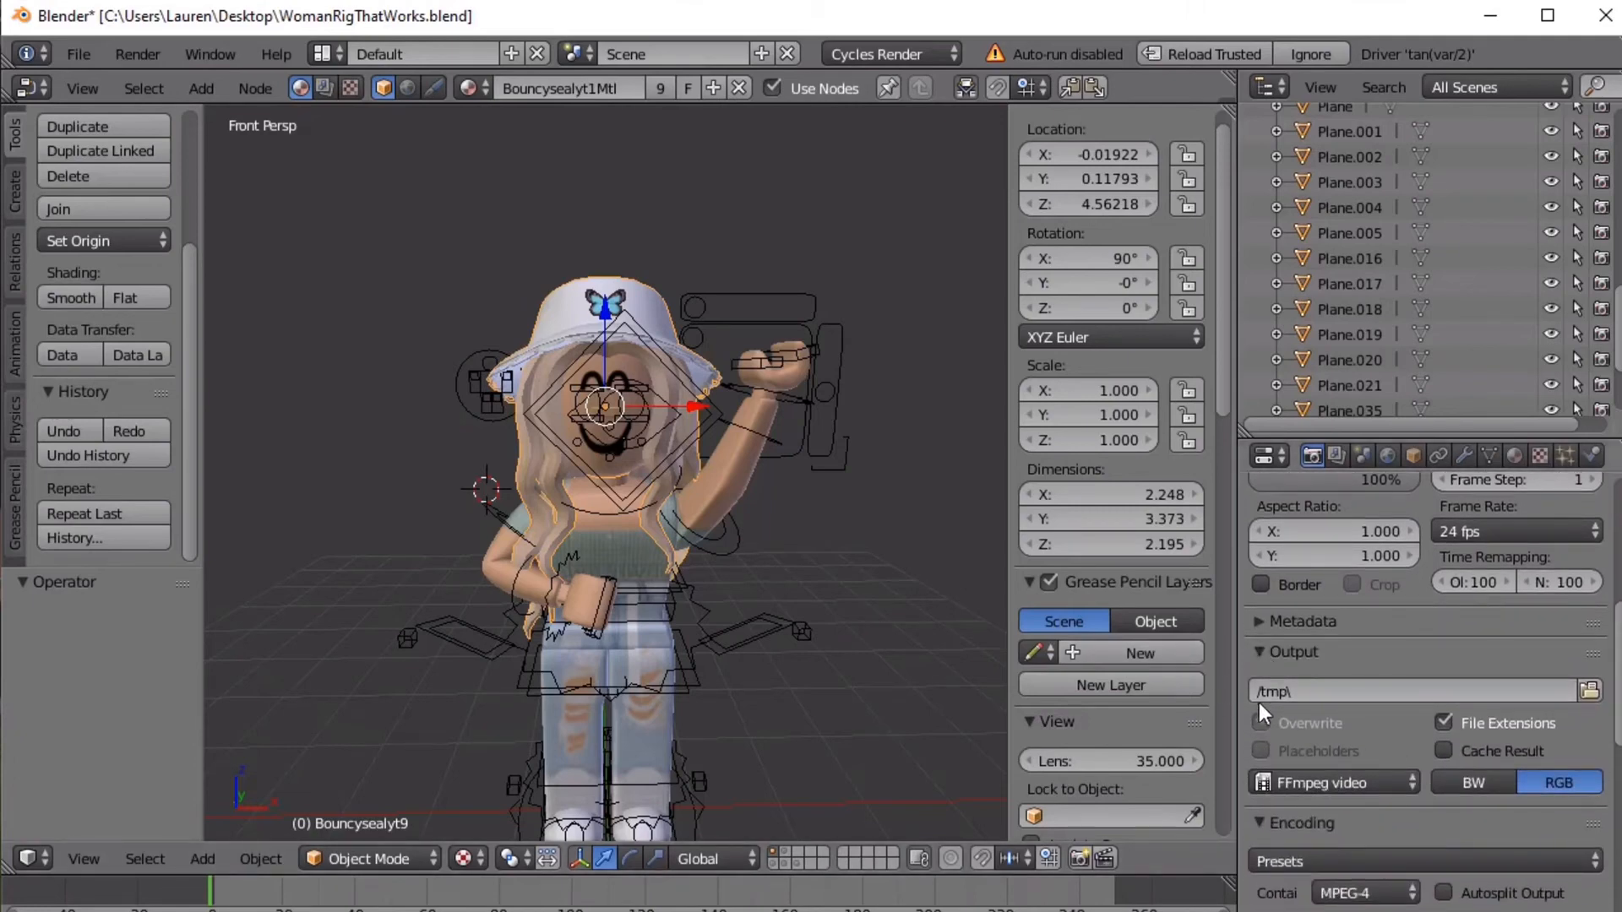
click(1259, 650)
click(1258, 650)
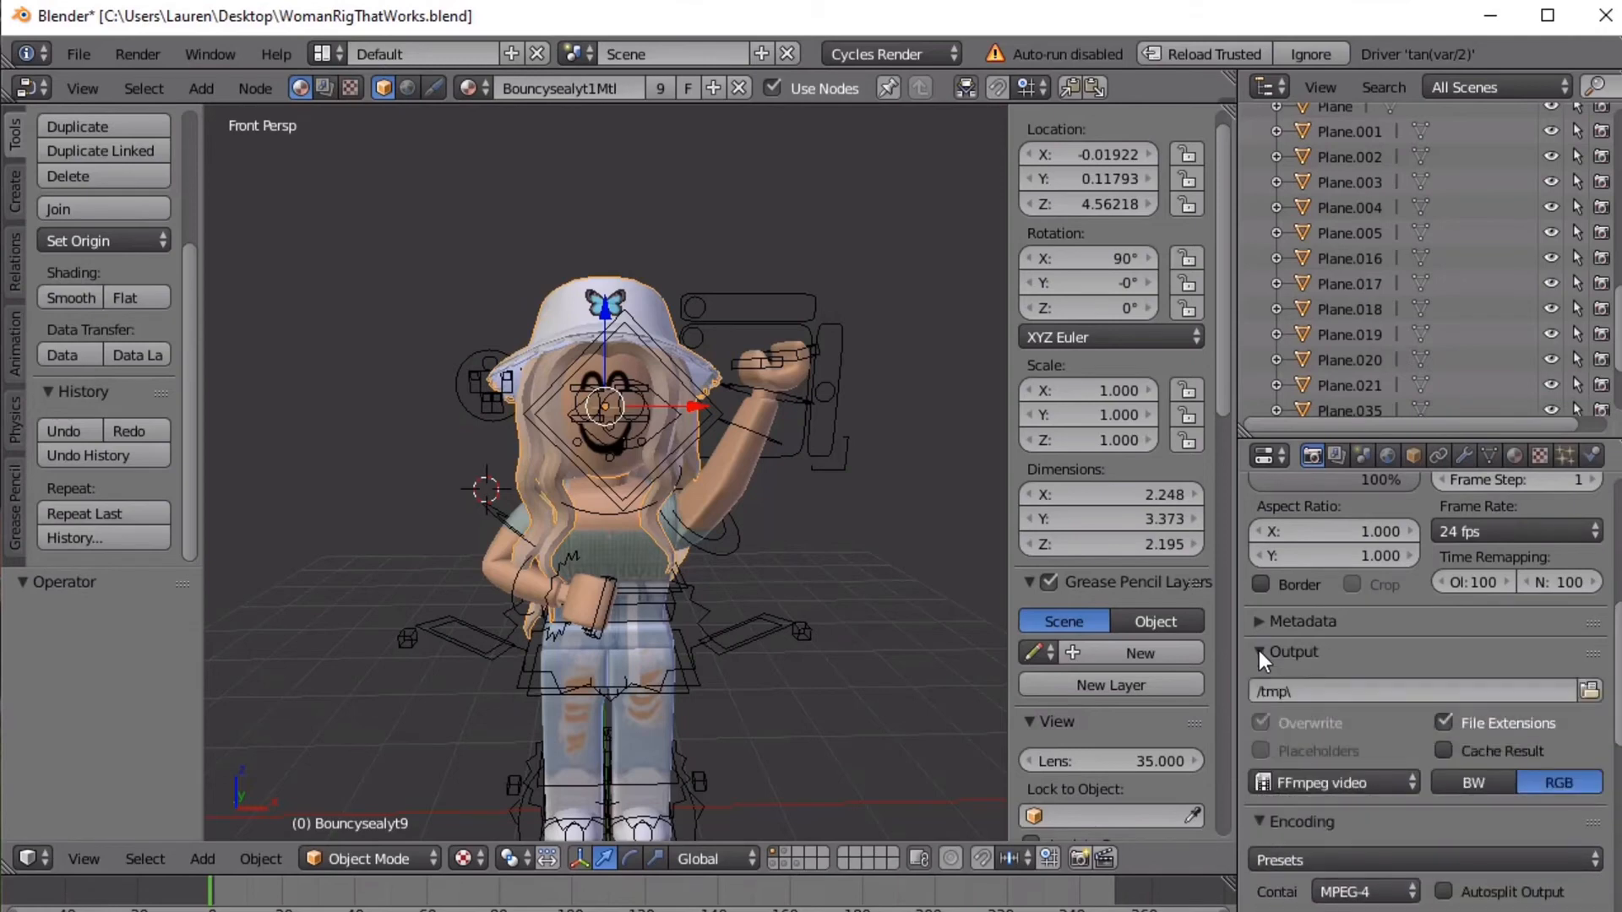
click(1338, 781)
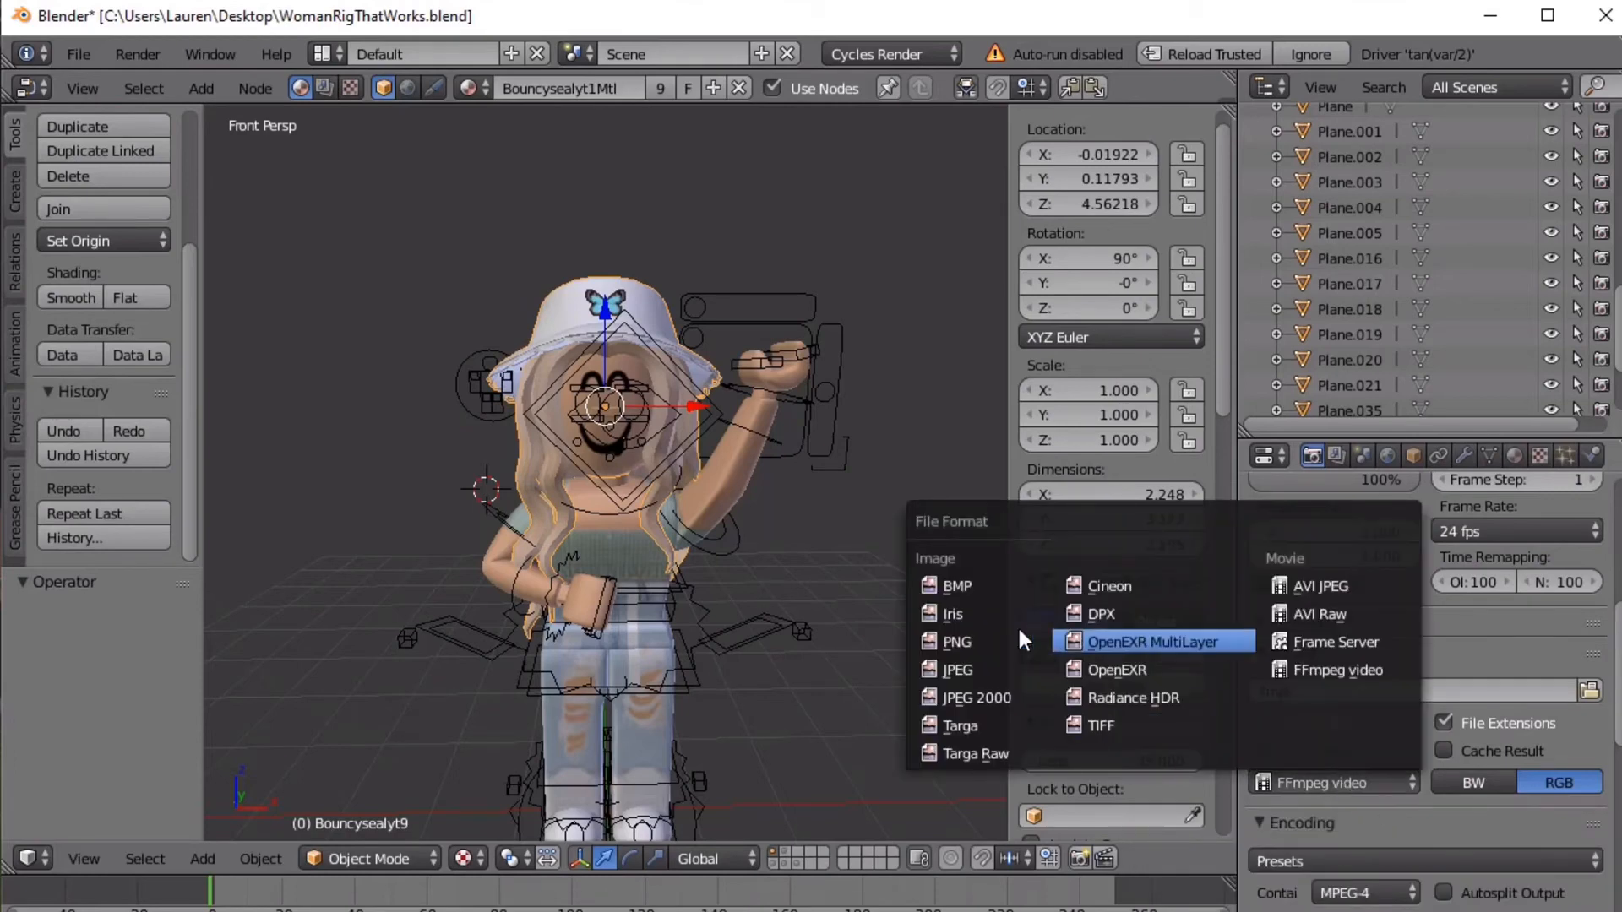
click(965, 641)
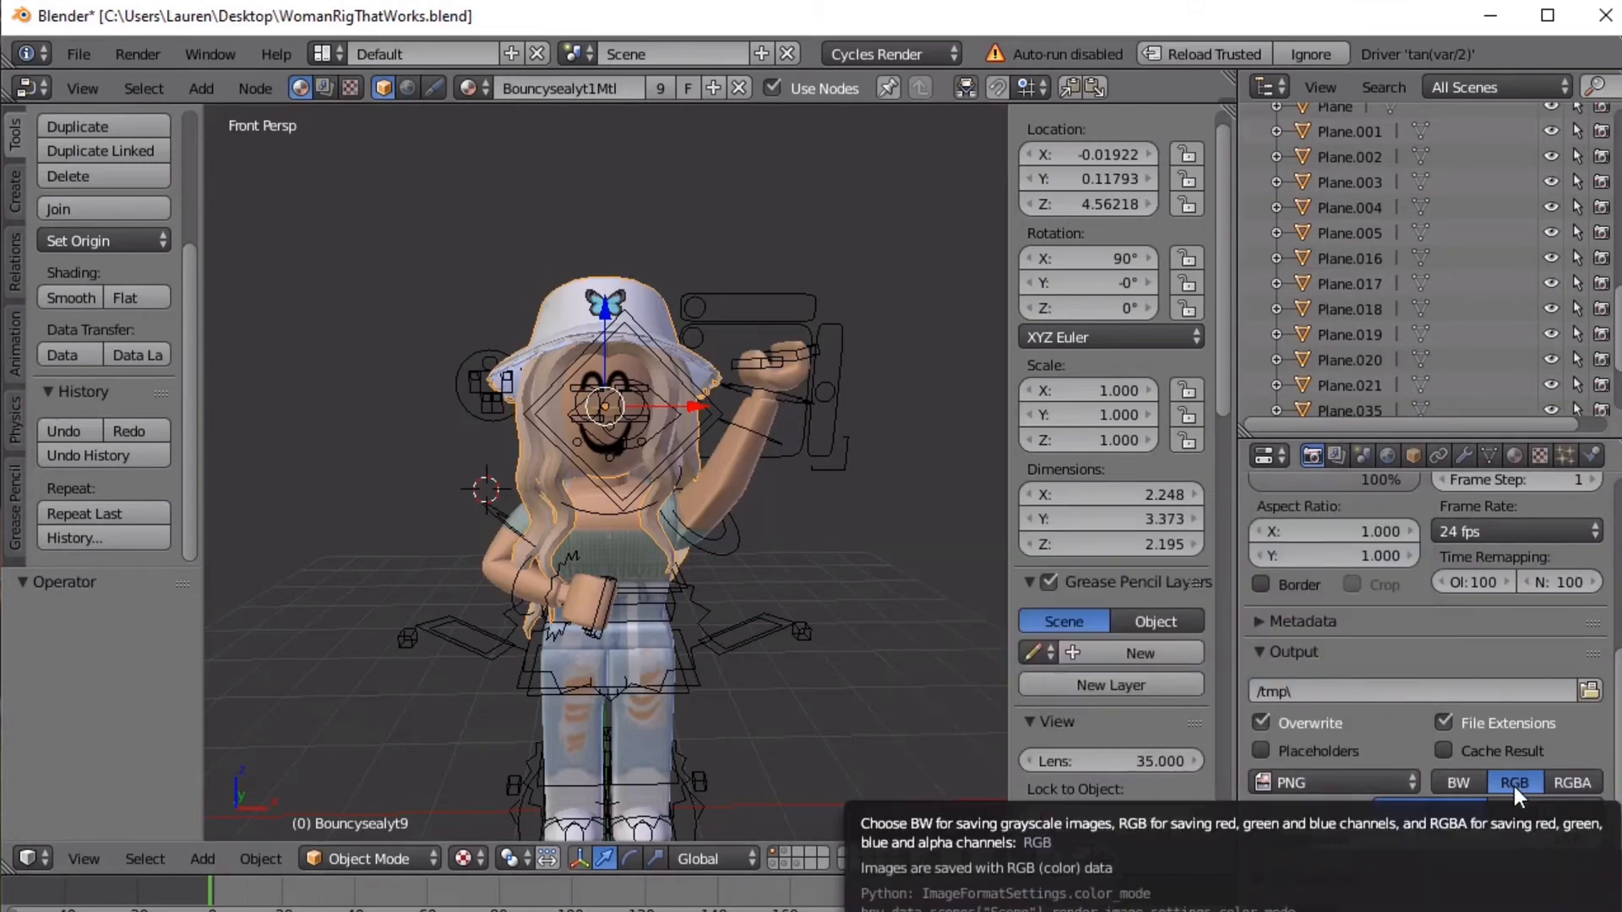
click(1583, 780)
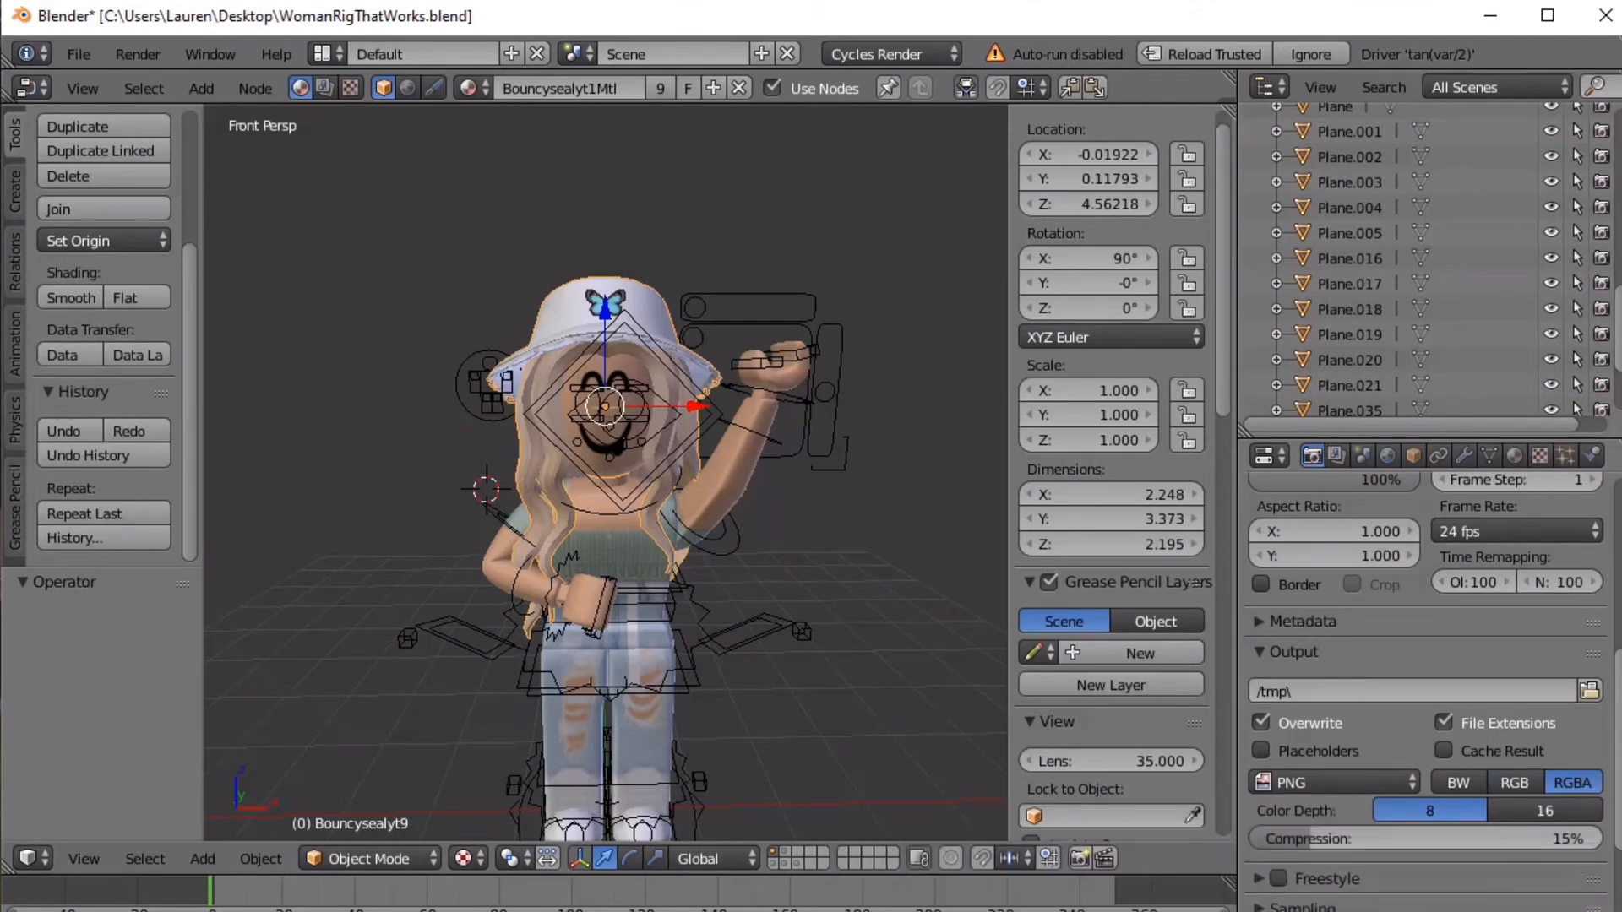
Enable the transparent film background for the render
scroll(1428, 693, down, 5)
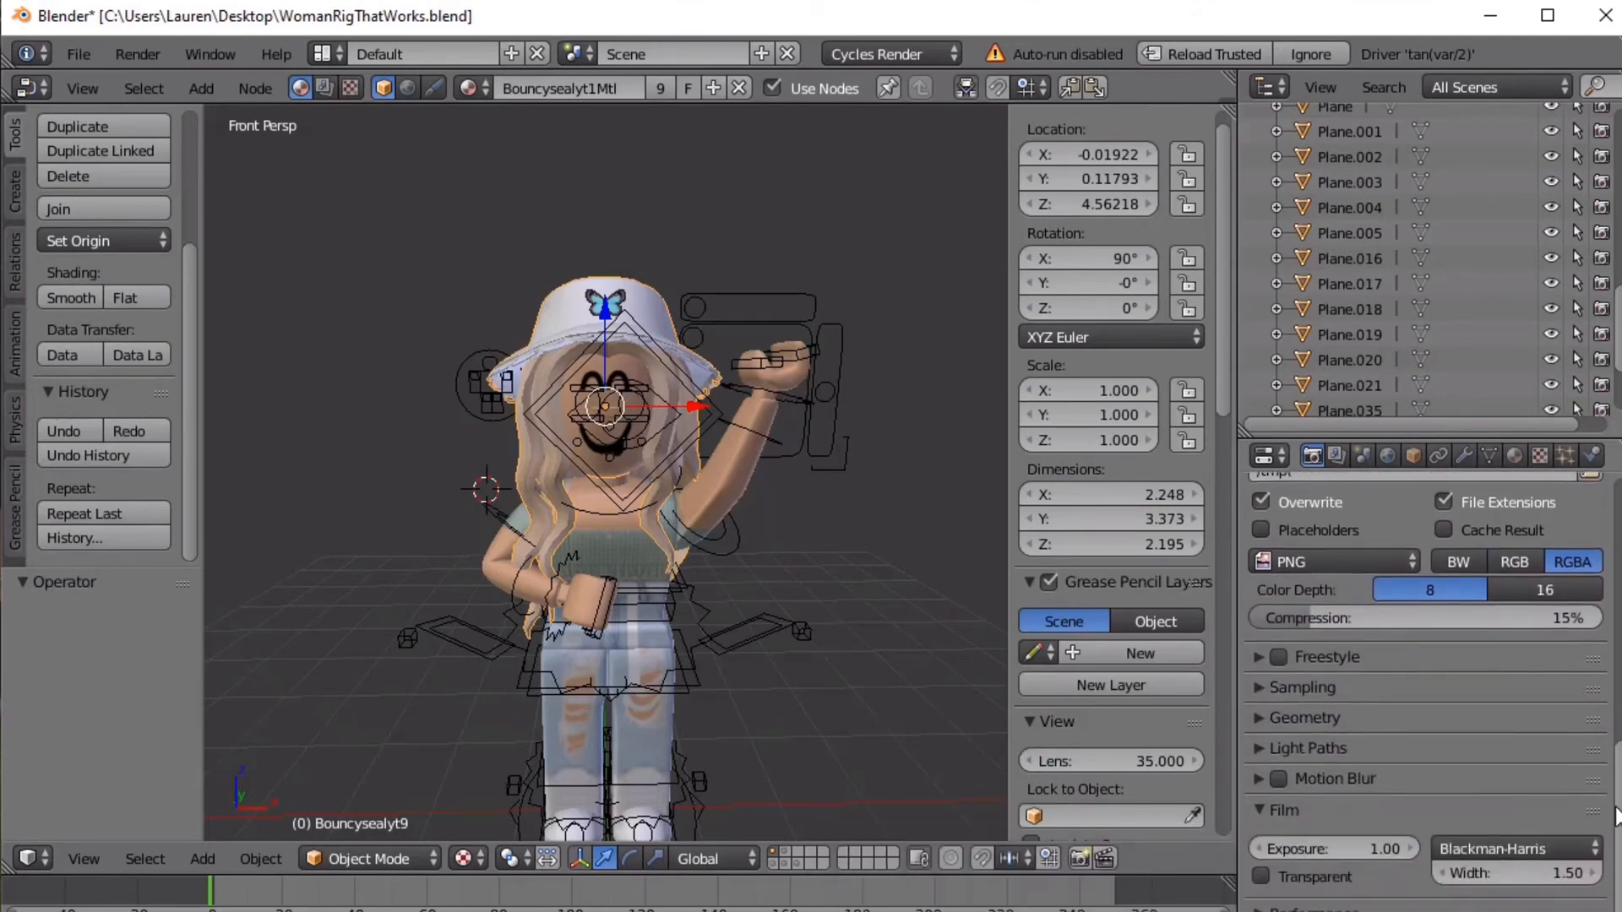
scroll(1428, 692, down, 2)
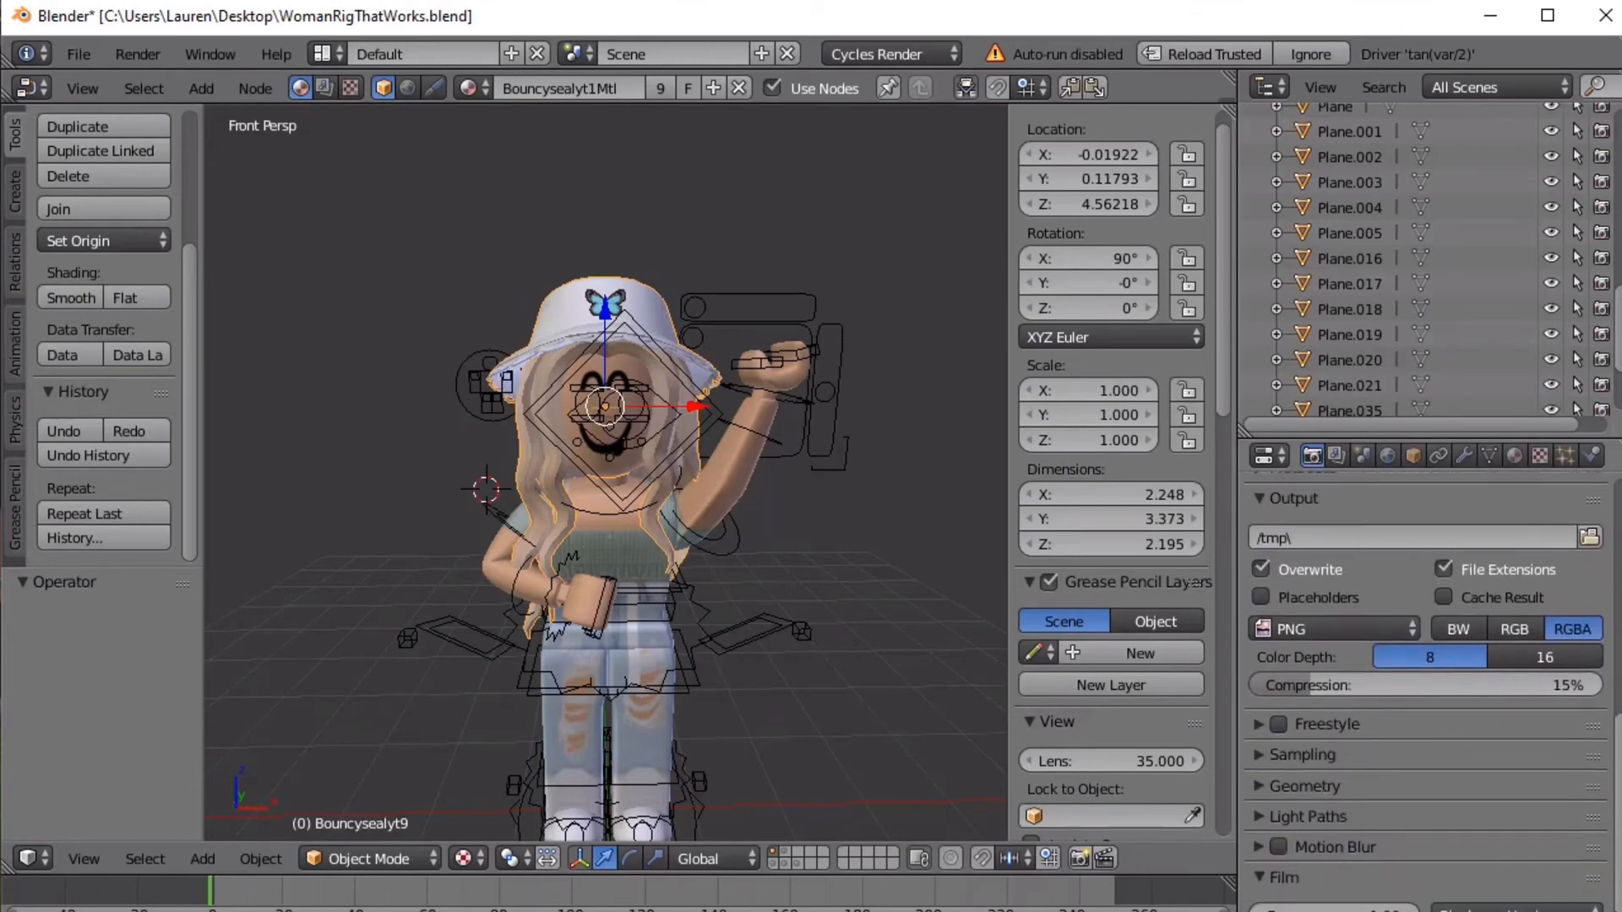
scroll(1352, 760, down, 1)
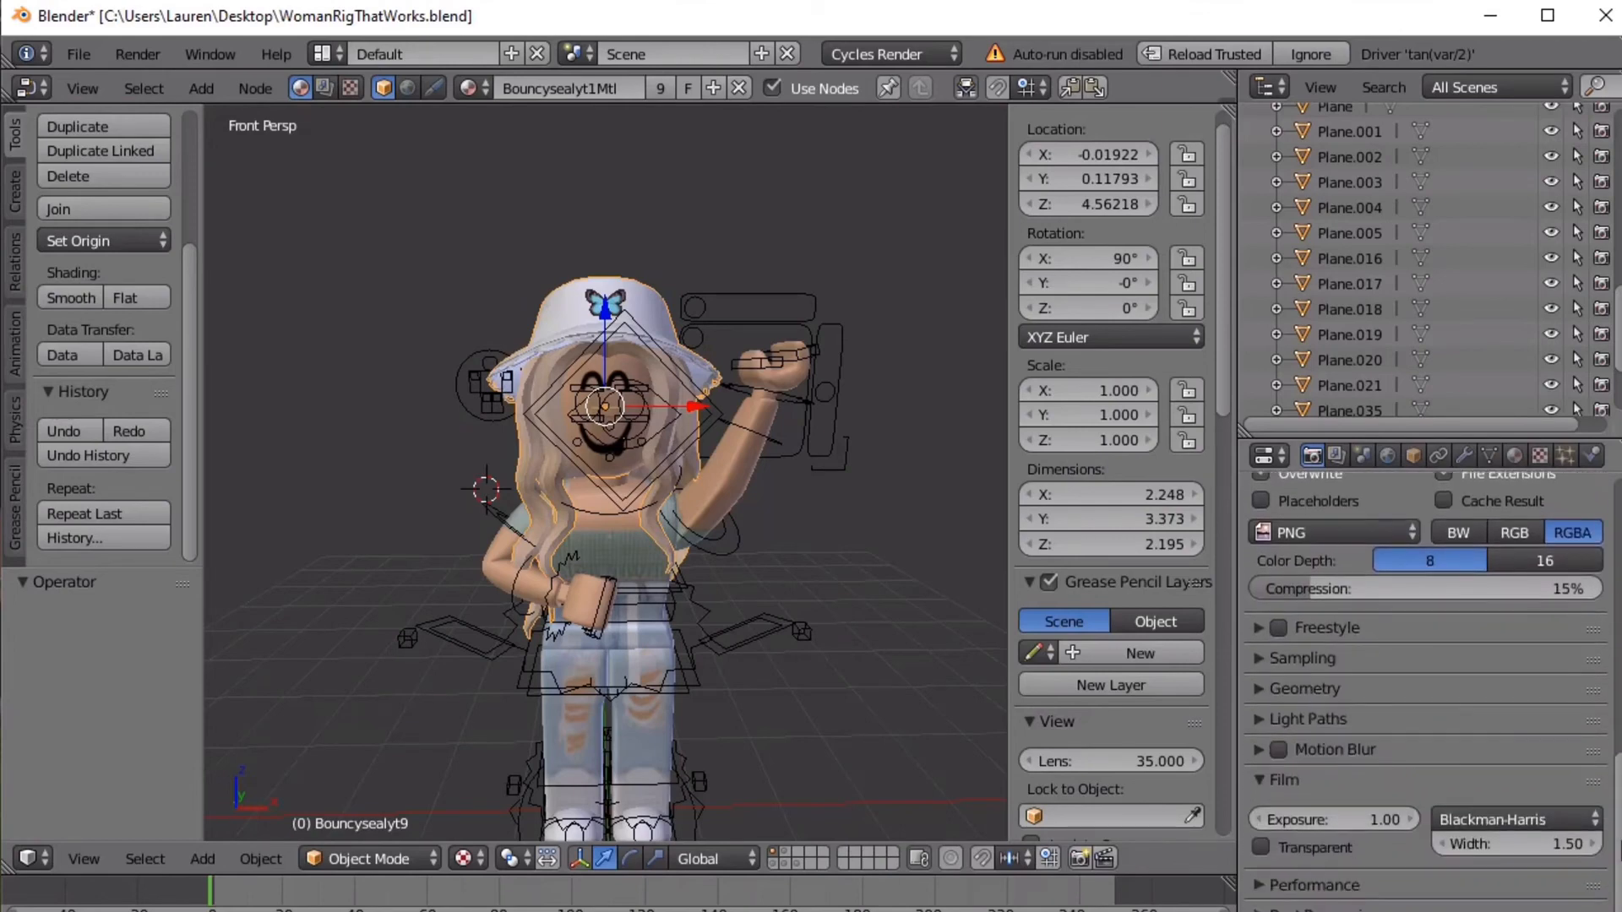
click(1260, 847)
scroll(1352, 718, up, 10)
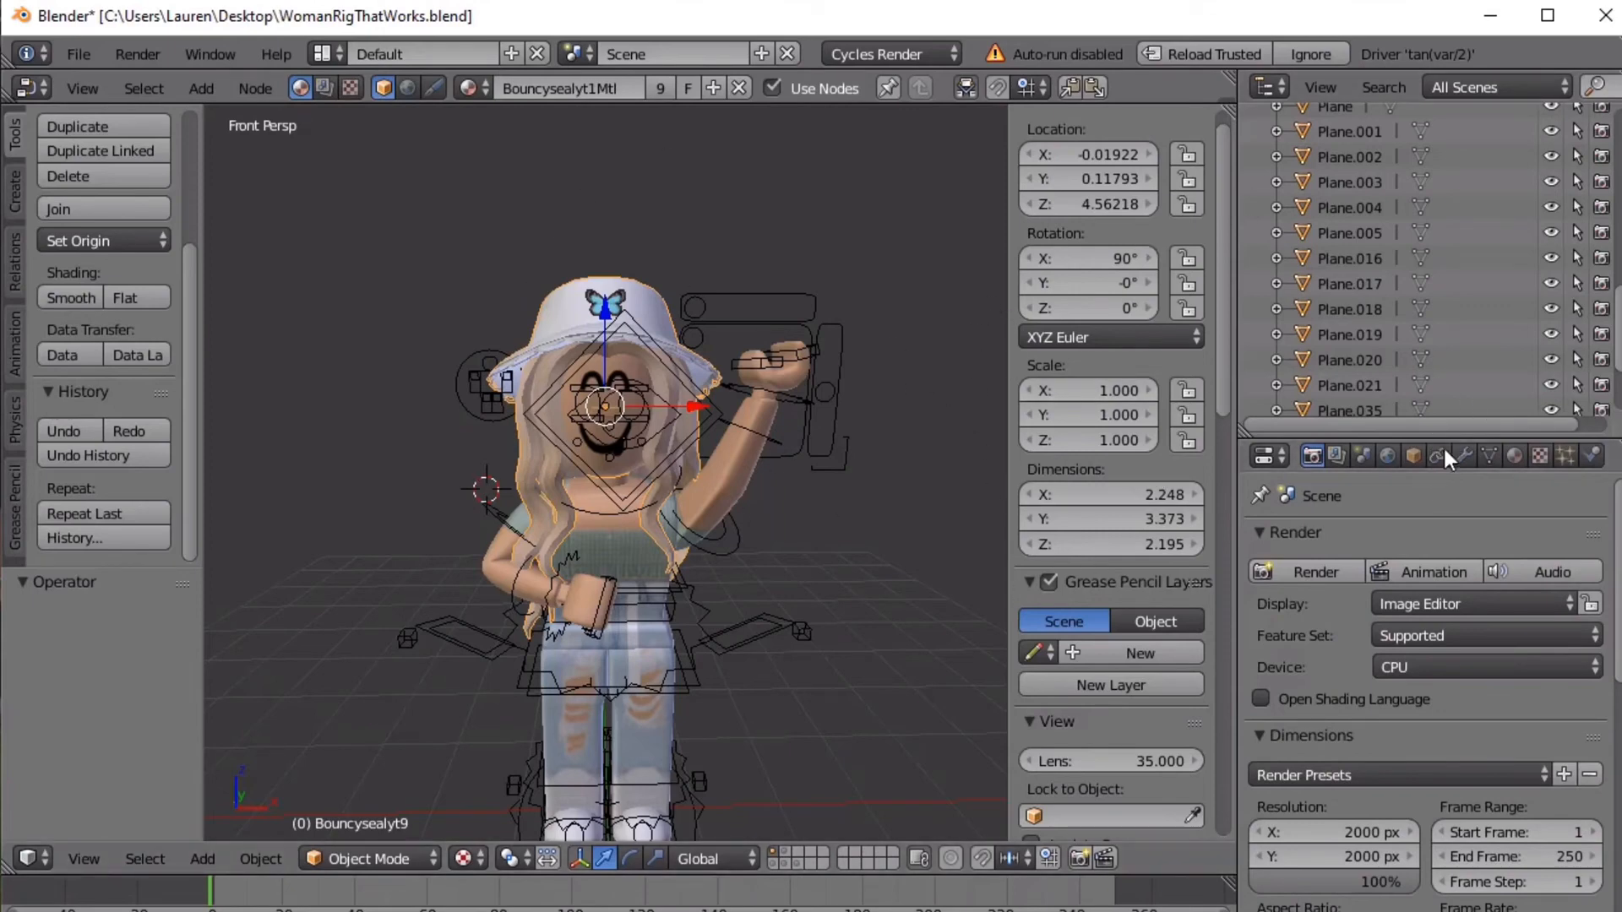
Enable Ambient Occlusion for the world and return to the render settings
click(1387, 456)
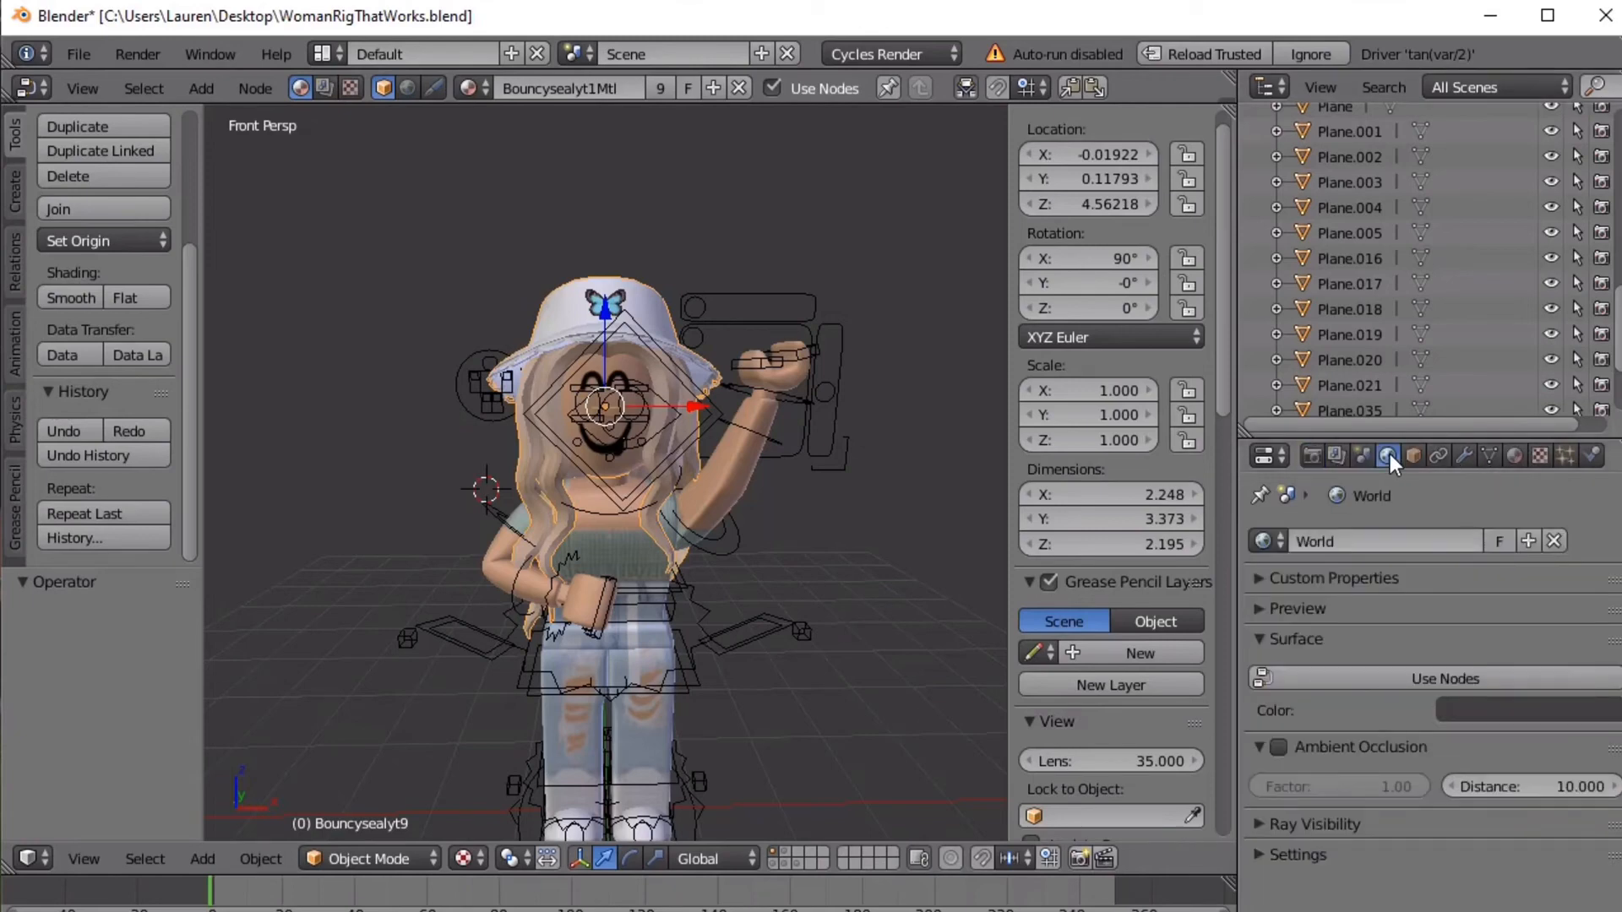
click(1279, 746)
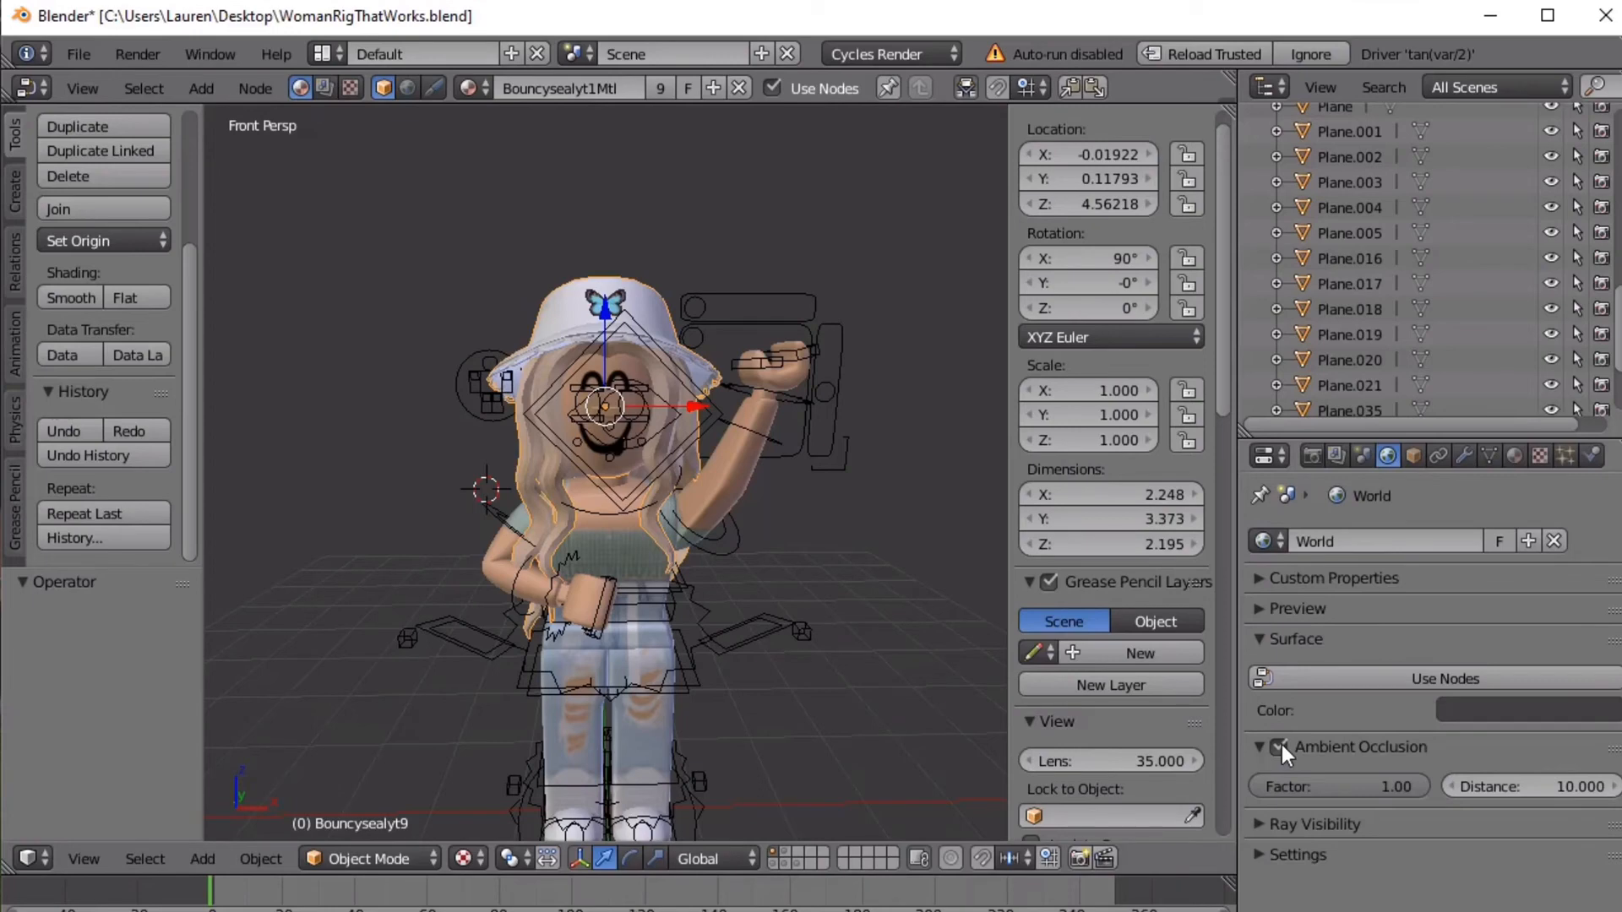
click(1311, 456)
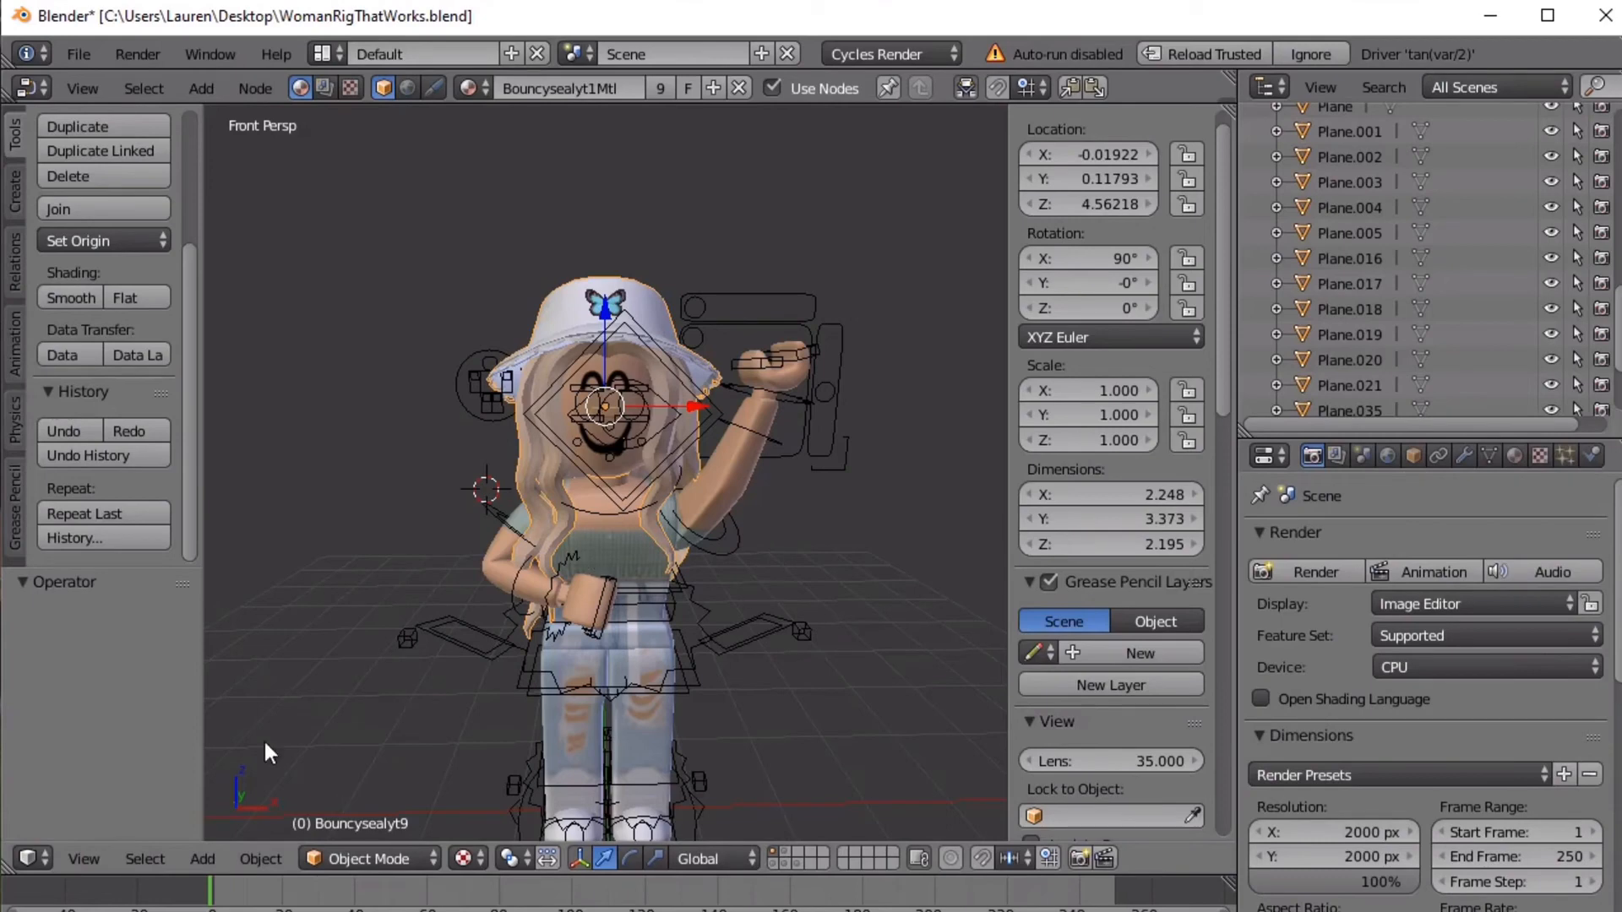
click(72, 859)
click(108, 764)
key(ctrl+z)
key(ctrl+z)
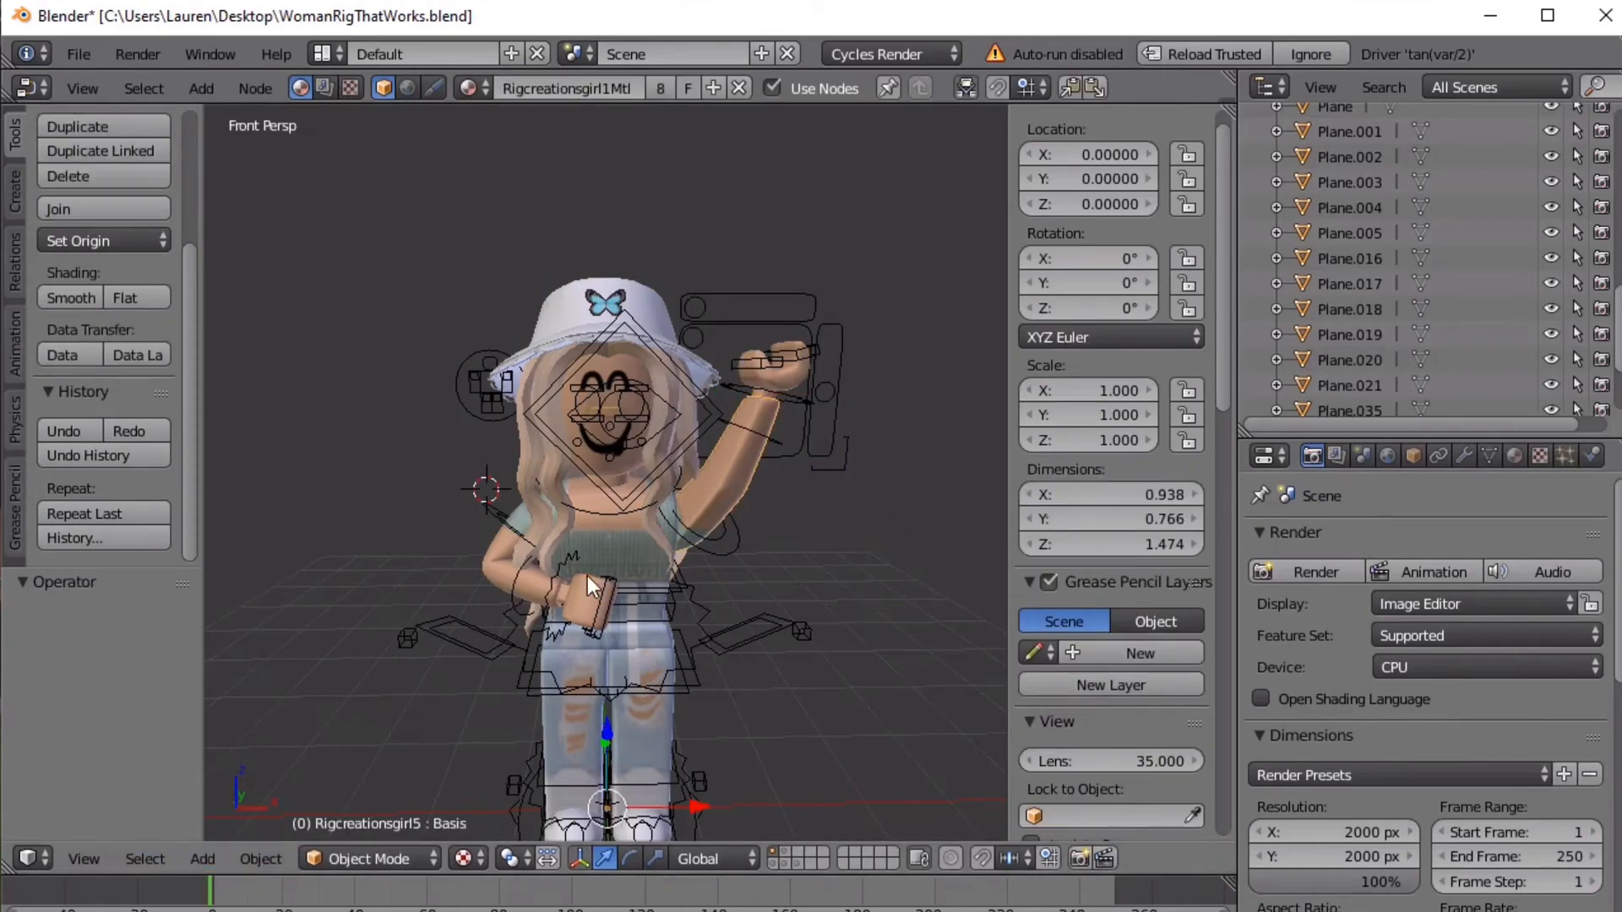
Add a camera to the scene and switch the viewport shading to Rendered
key(shift+a)
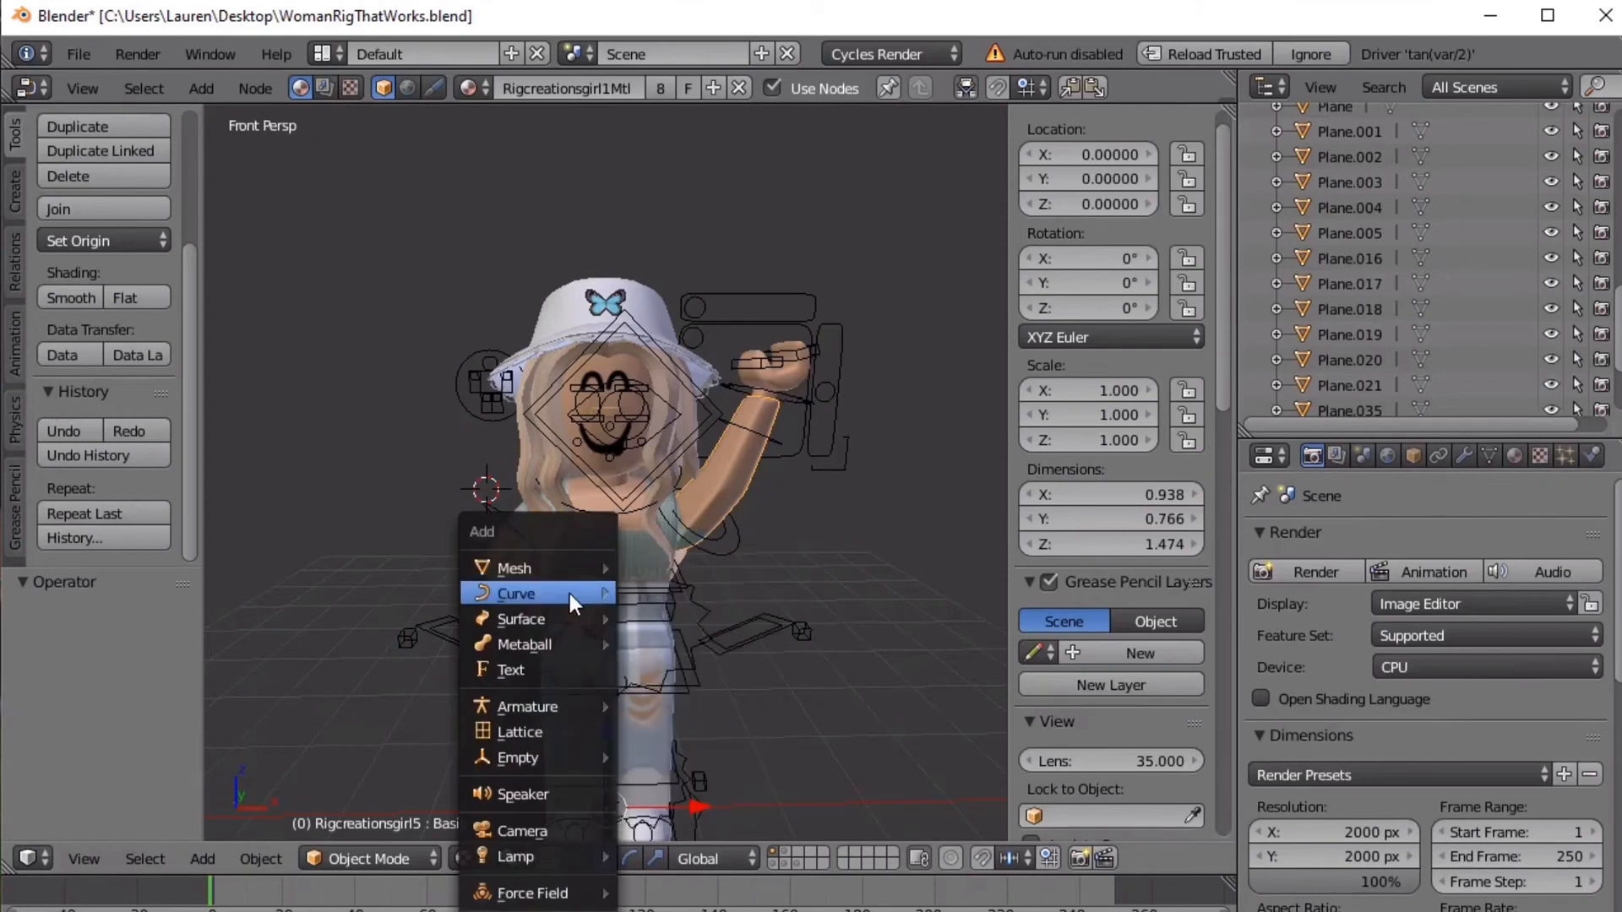
click(539, 833)
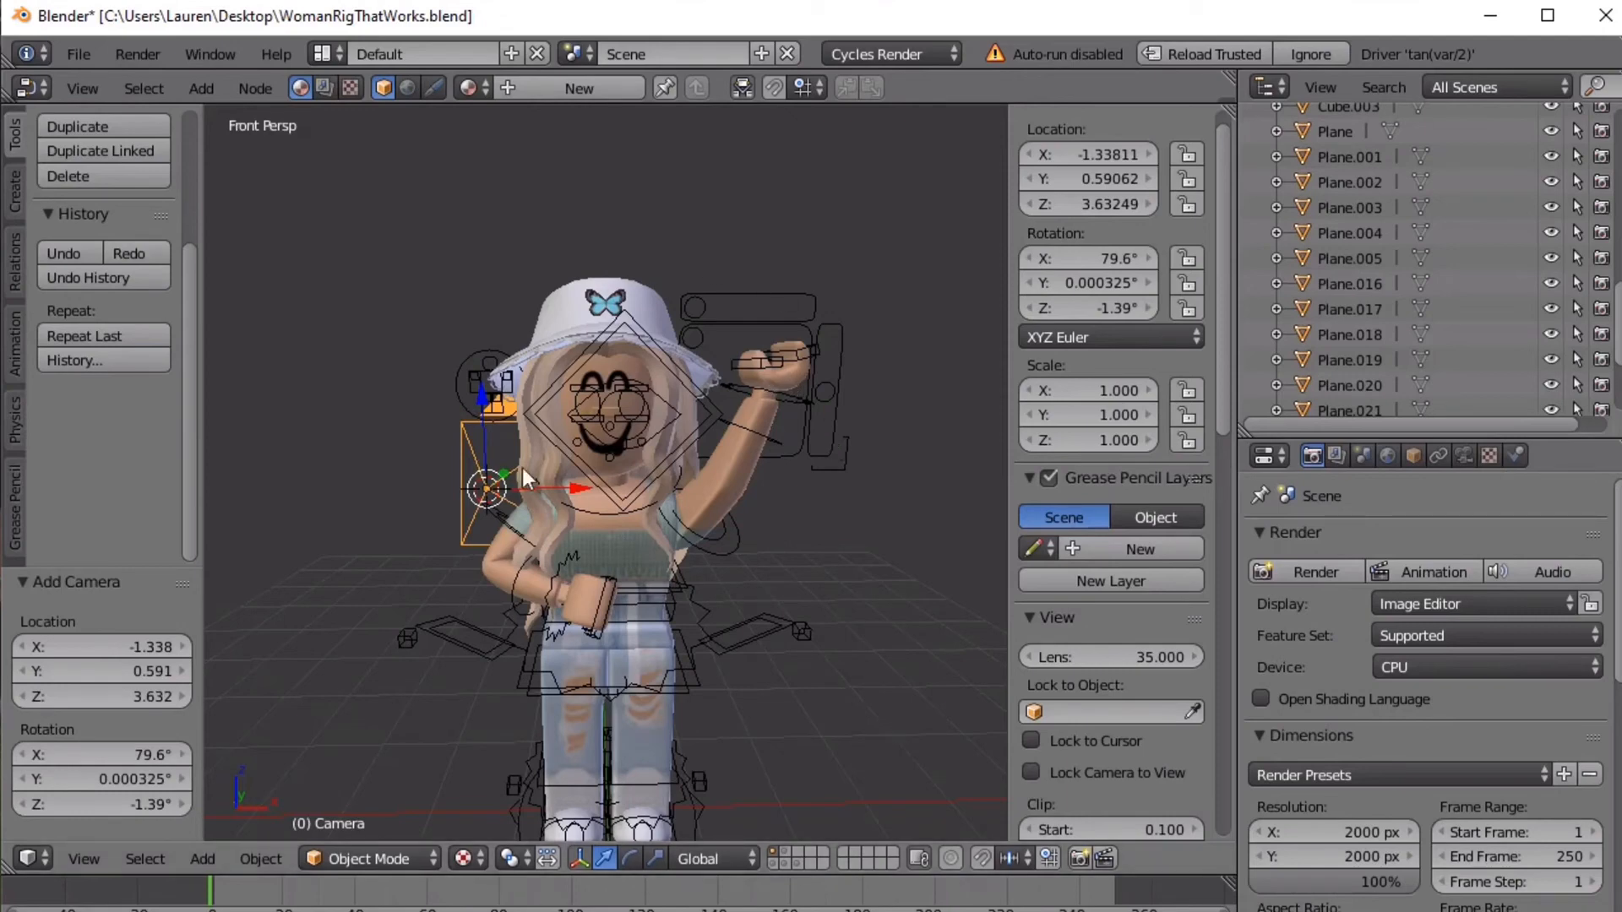
click(474, 854)
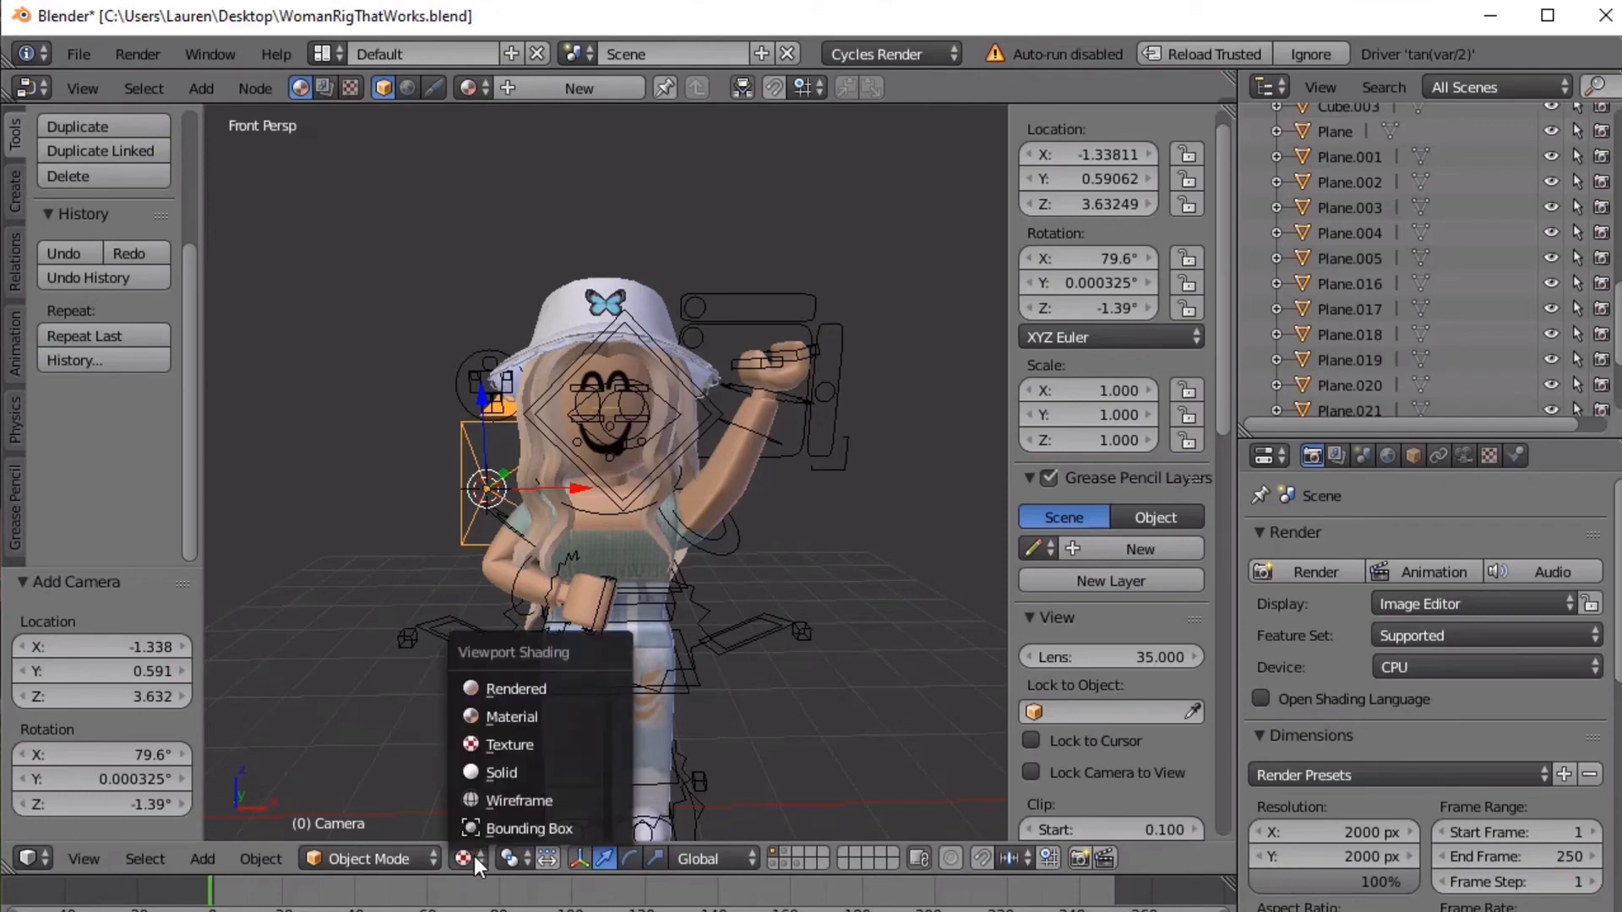
click(498, 684)
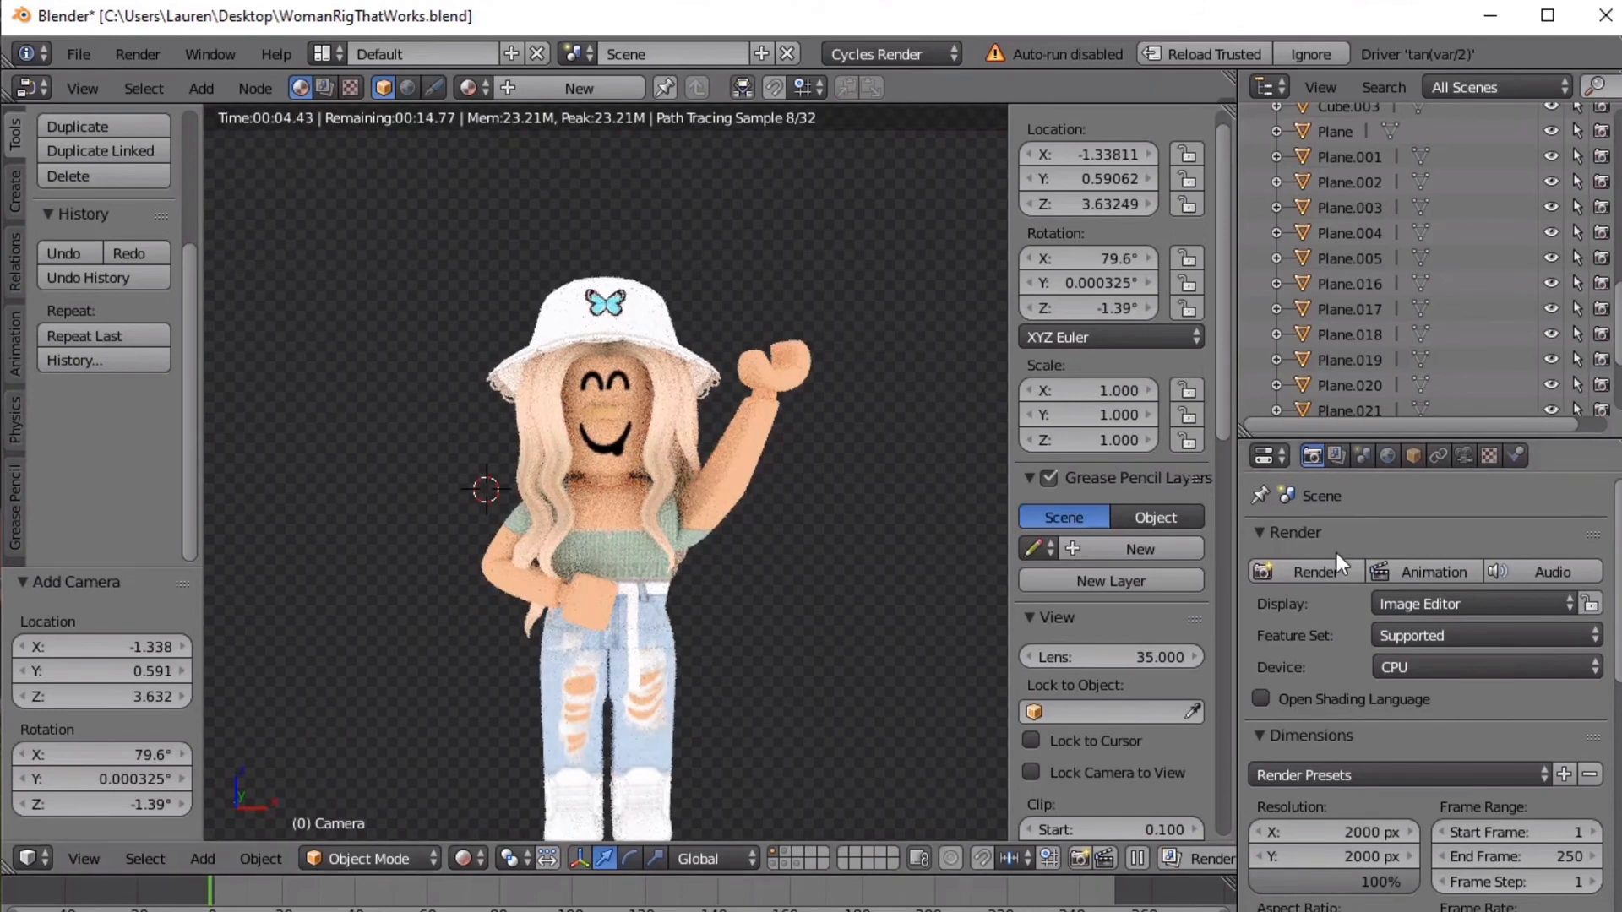
Brighten the world's surface color to a light gray of about 0.638 in R, G and B
click(1388, 455)
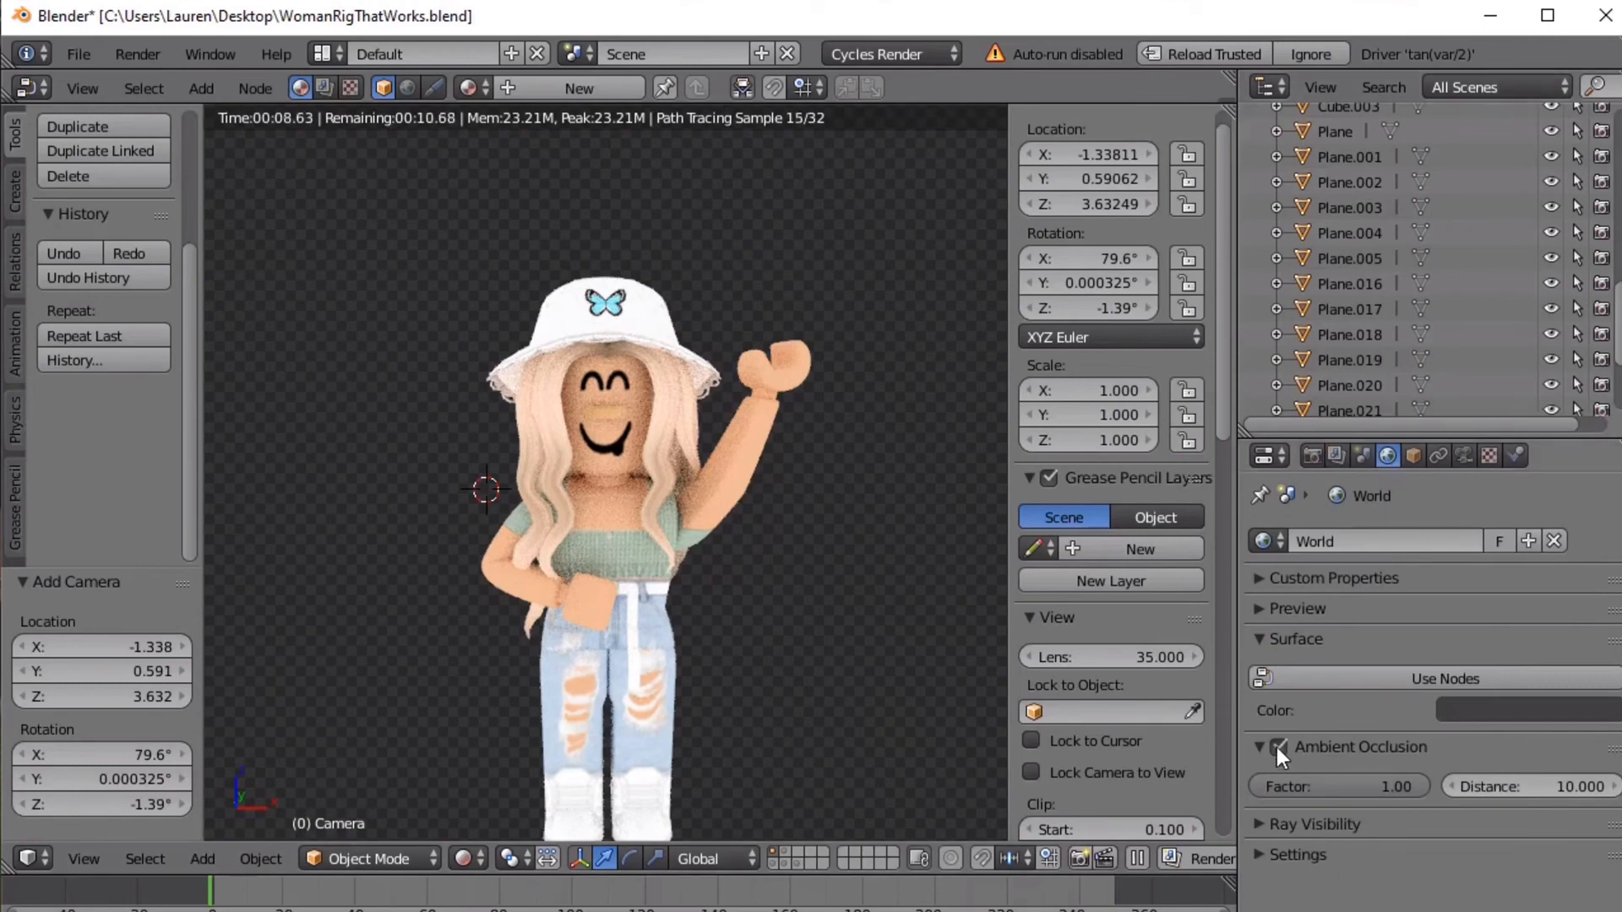
click(1260, 638)
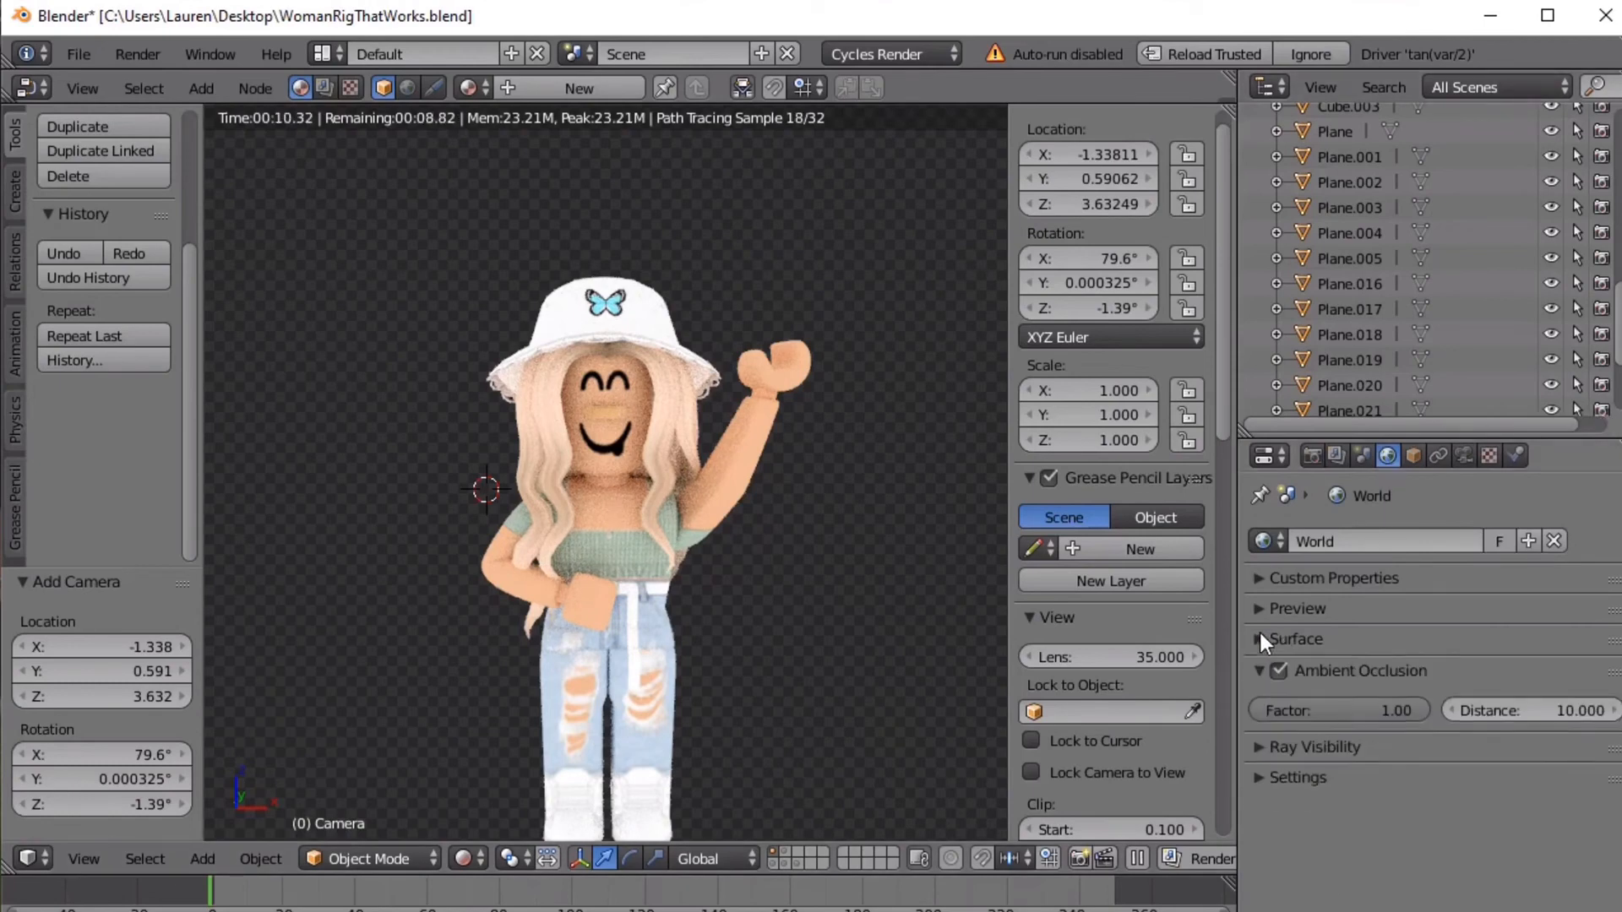
click(1261, 637)
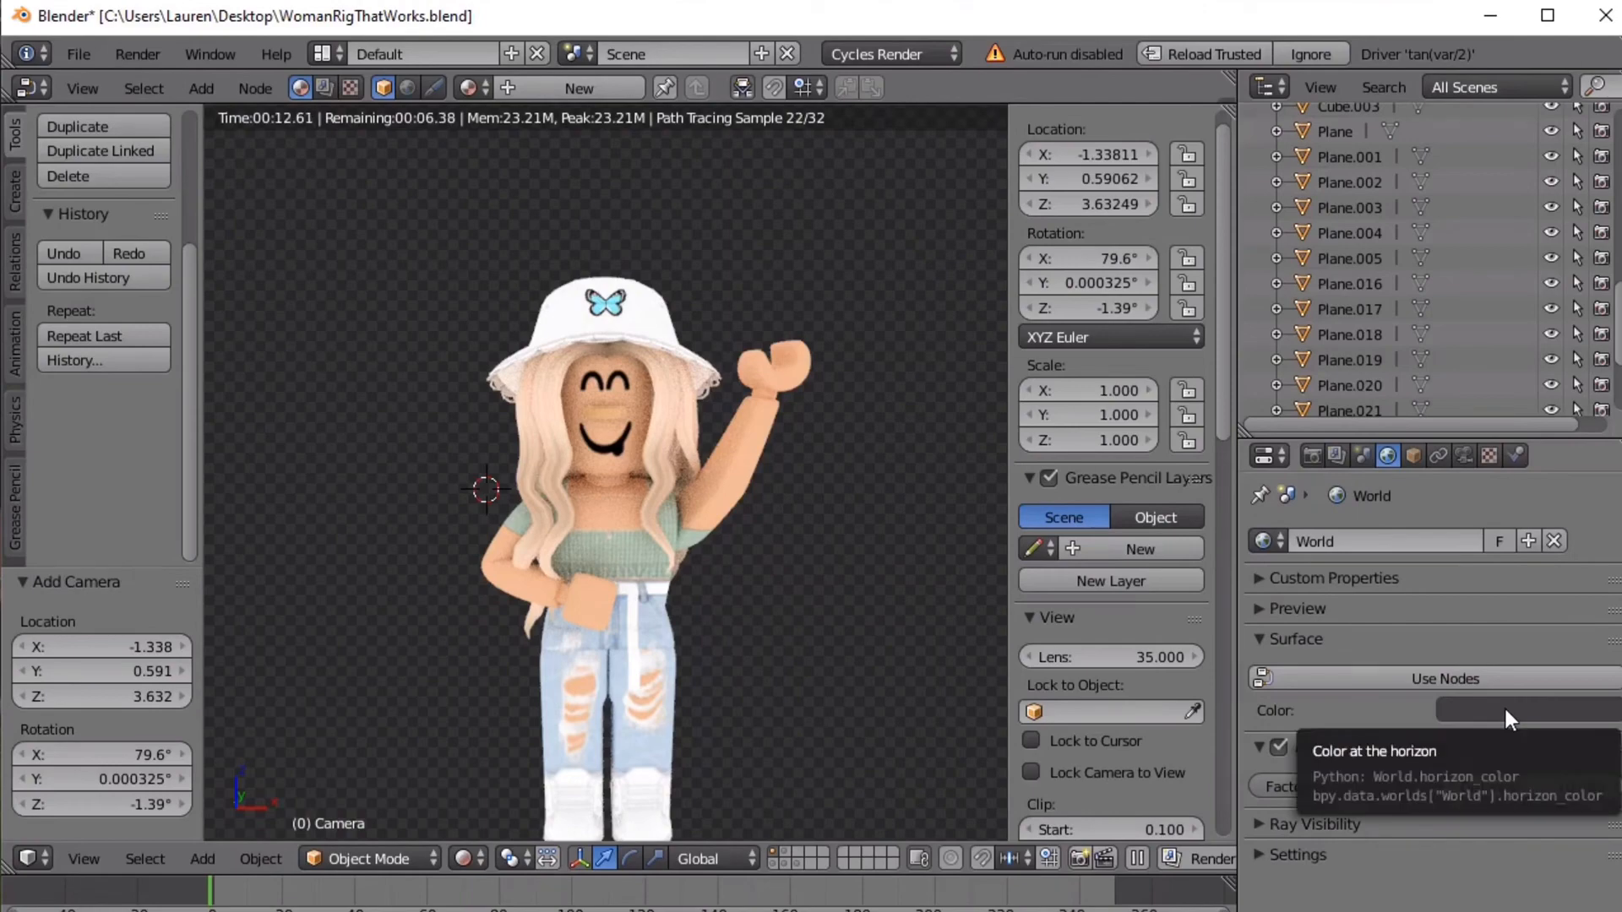
ctrl+scroll(1534, 696, down, 1)
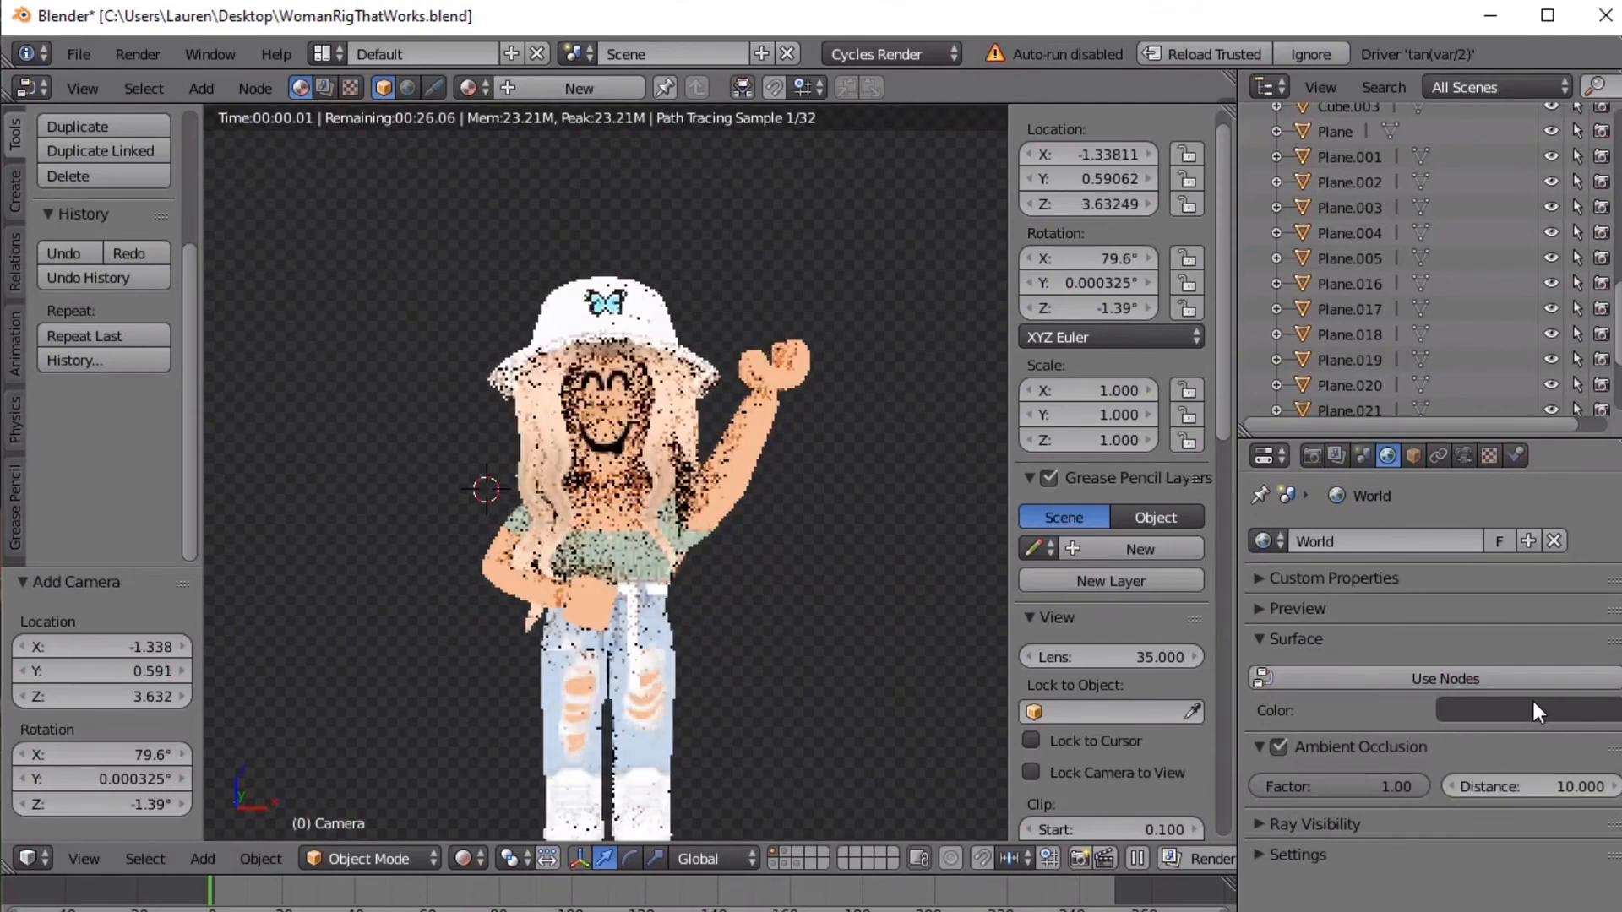
click(1532, 706)
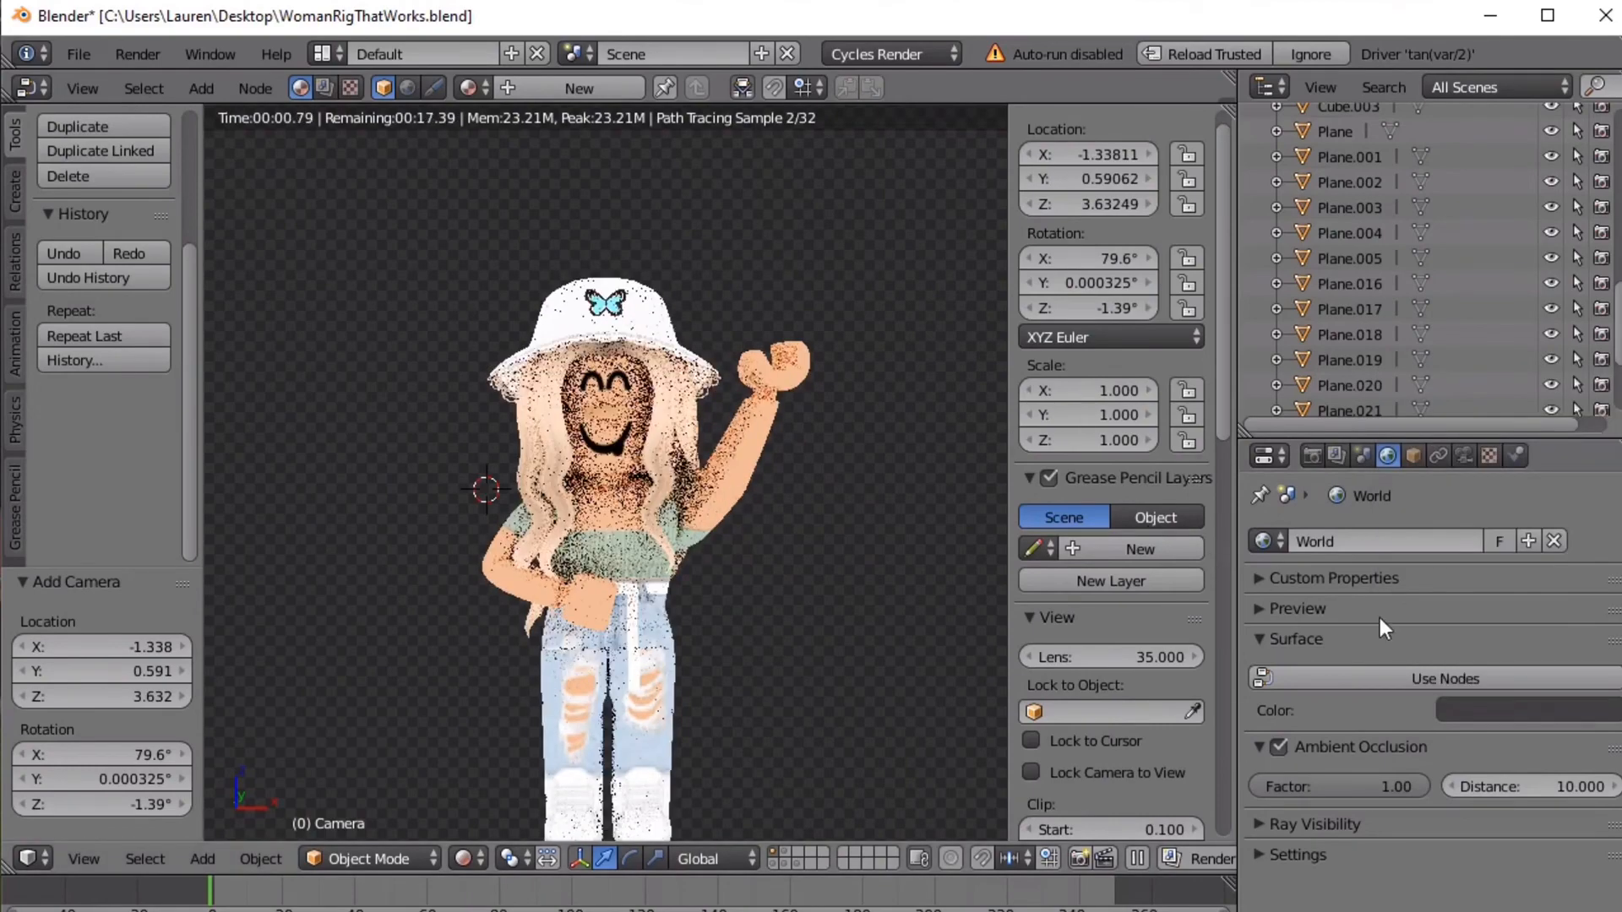
click(1458, 708)
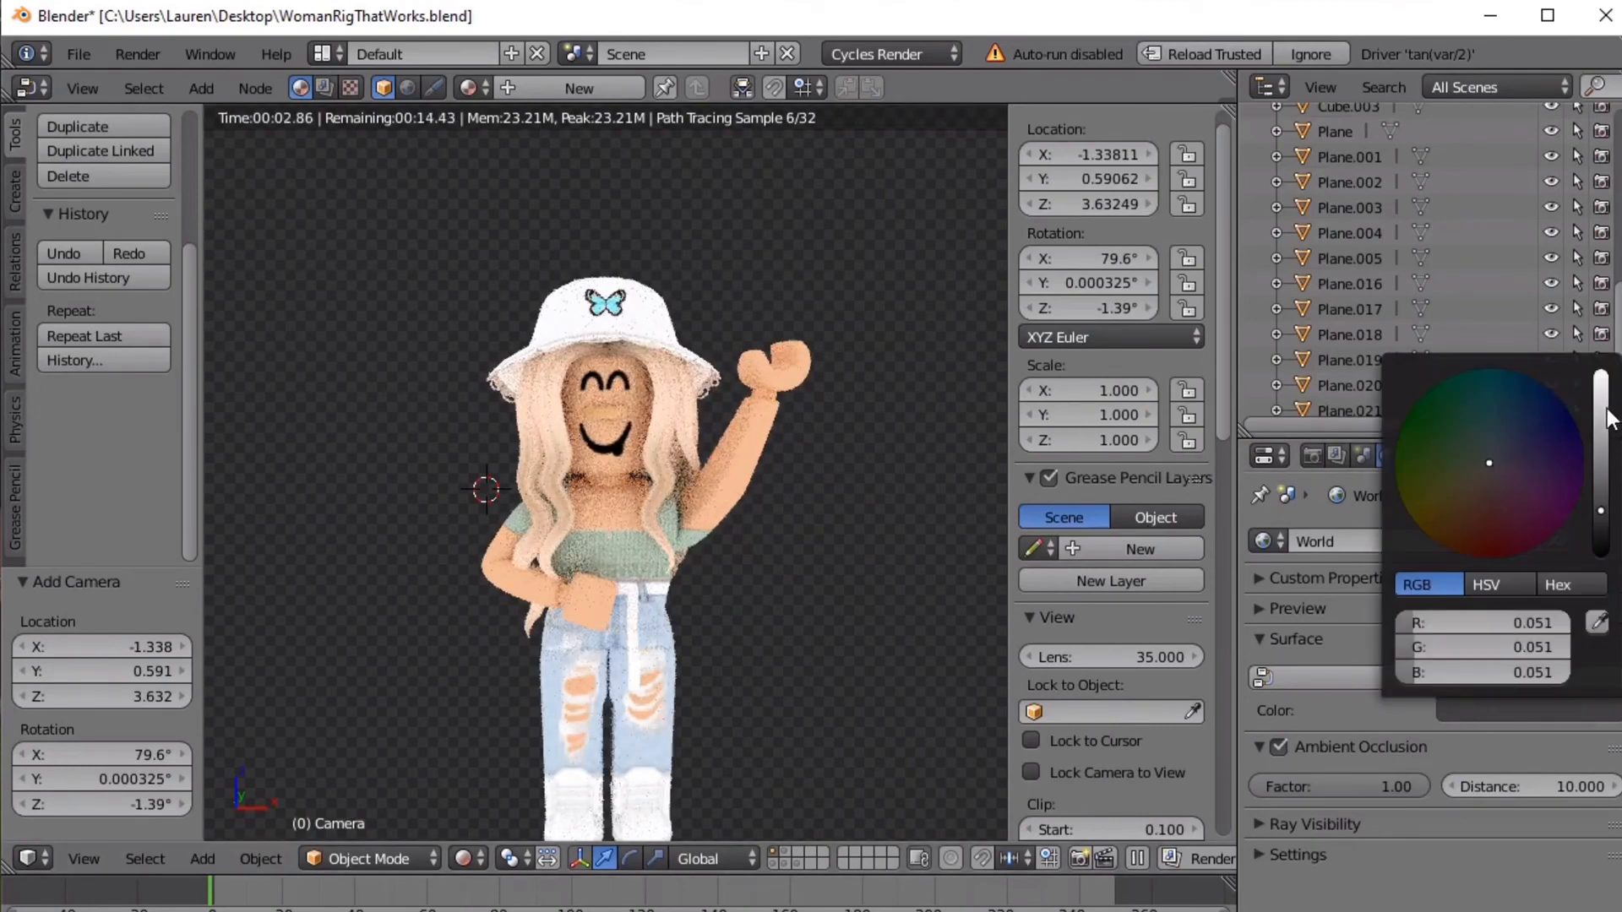
drag(1599, 511, 1599, 402)
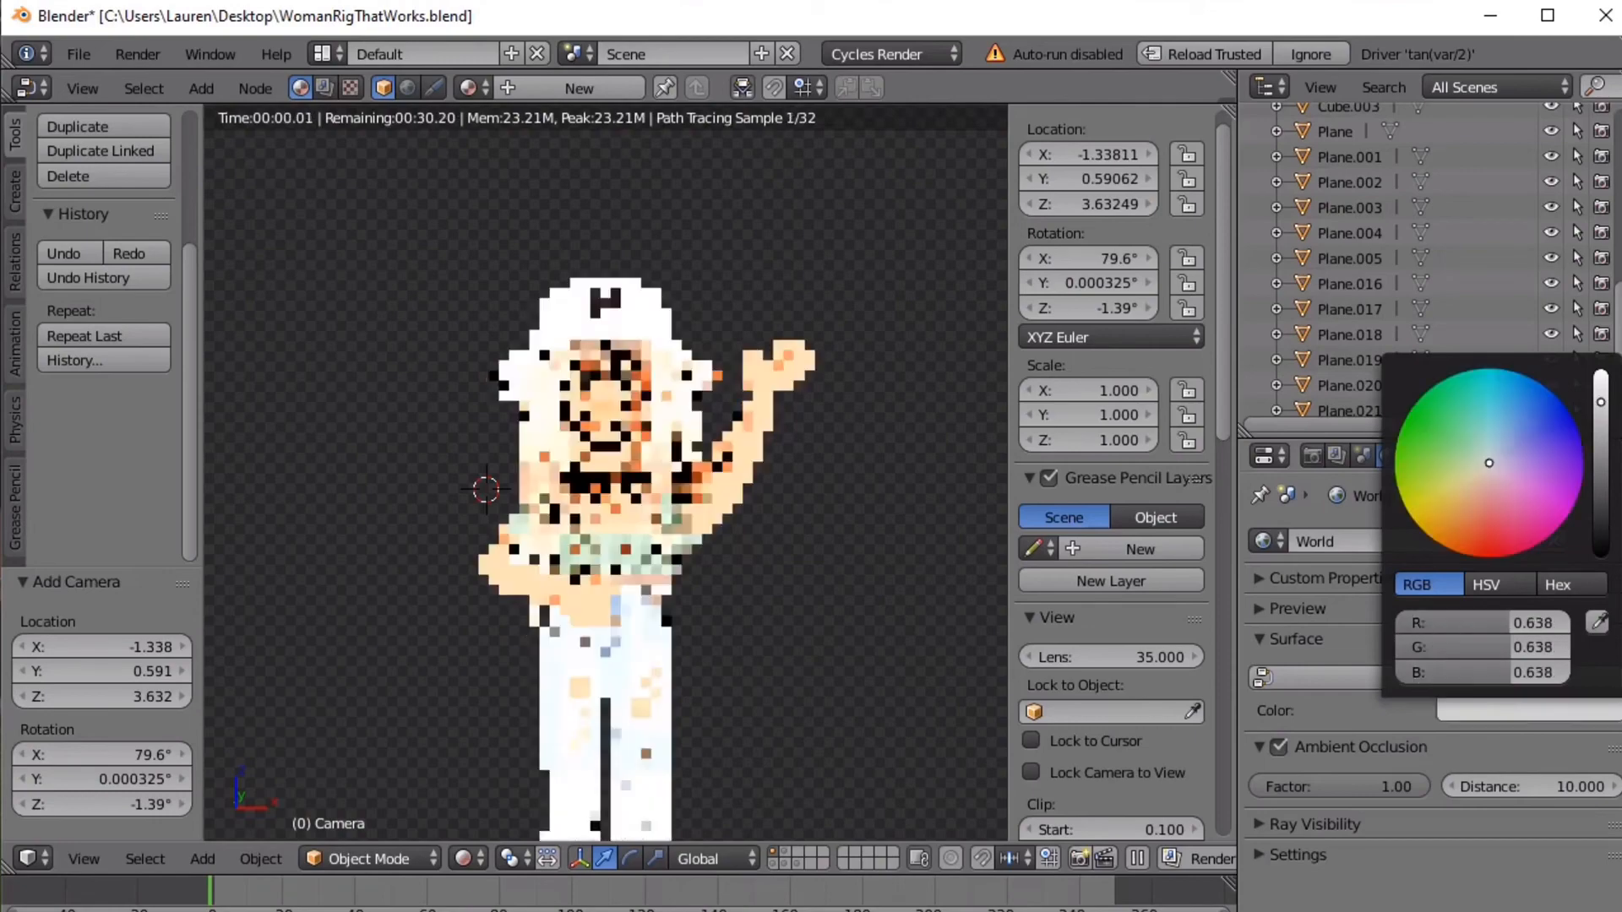
Tint the world's surface color orange and raise its brightness to nearly full
click(1448, 541)
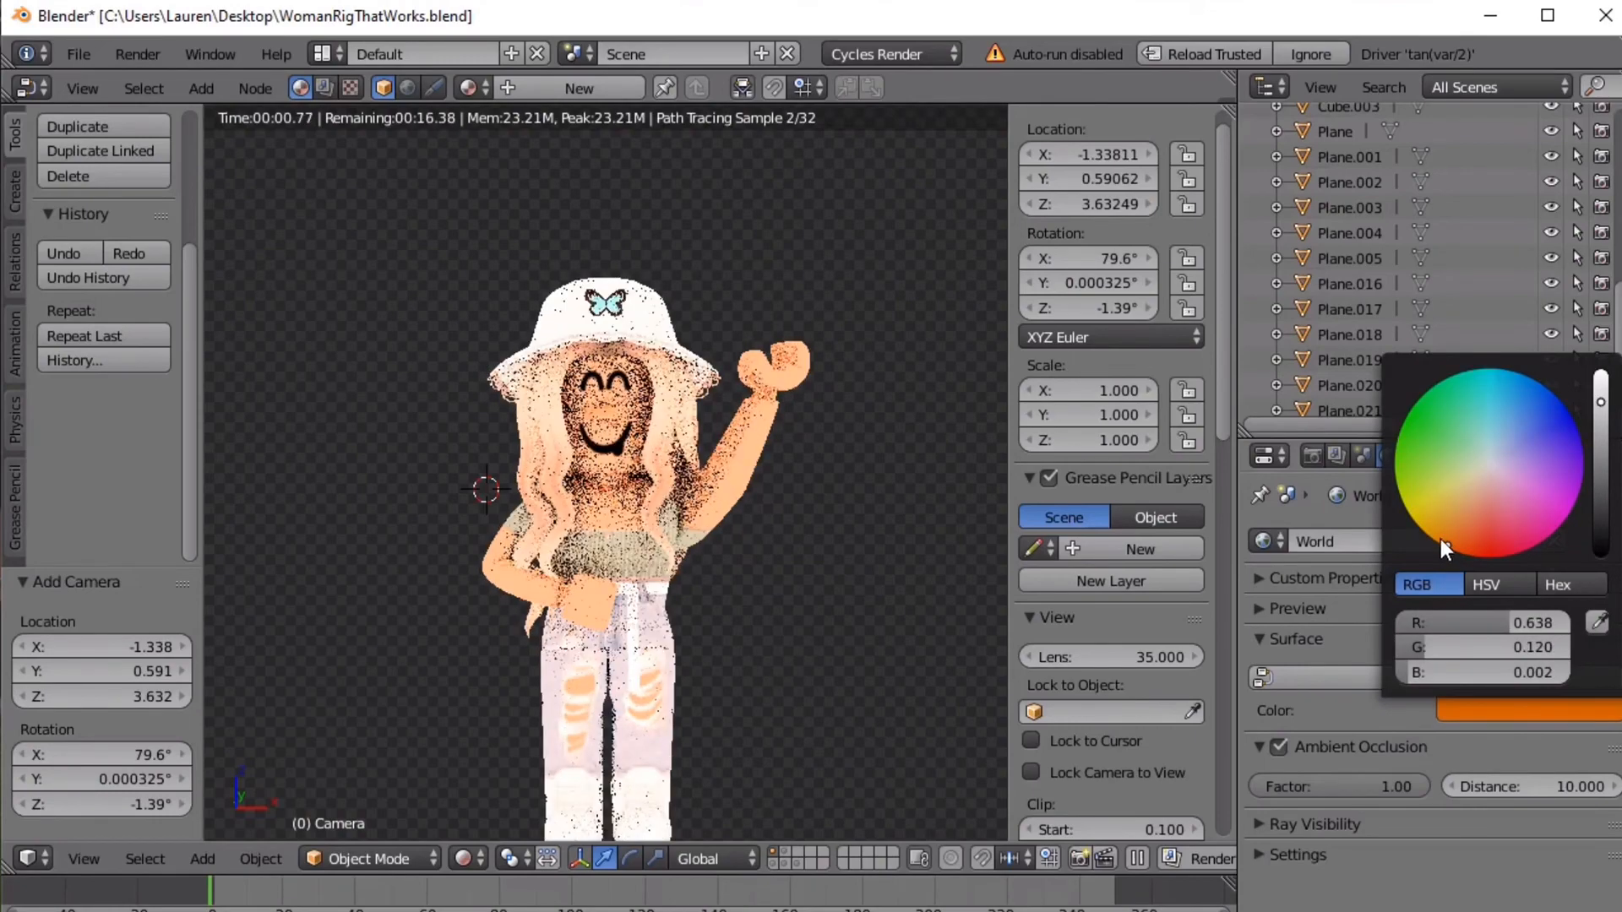
drag(1436, 530, 1438, 541)
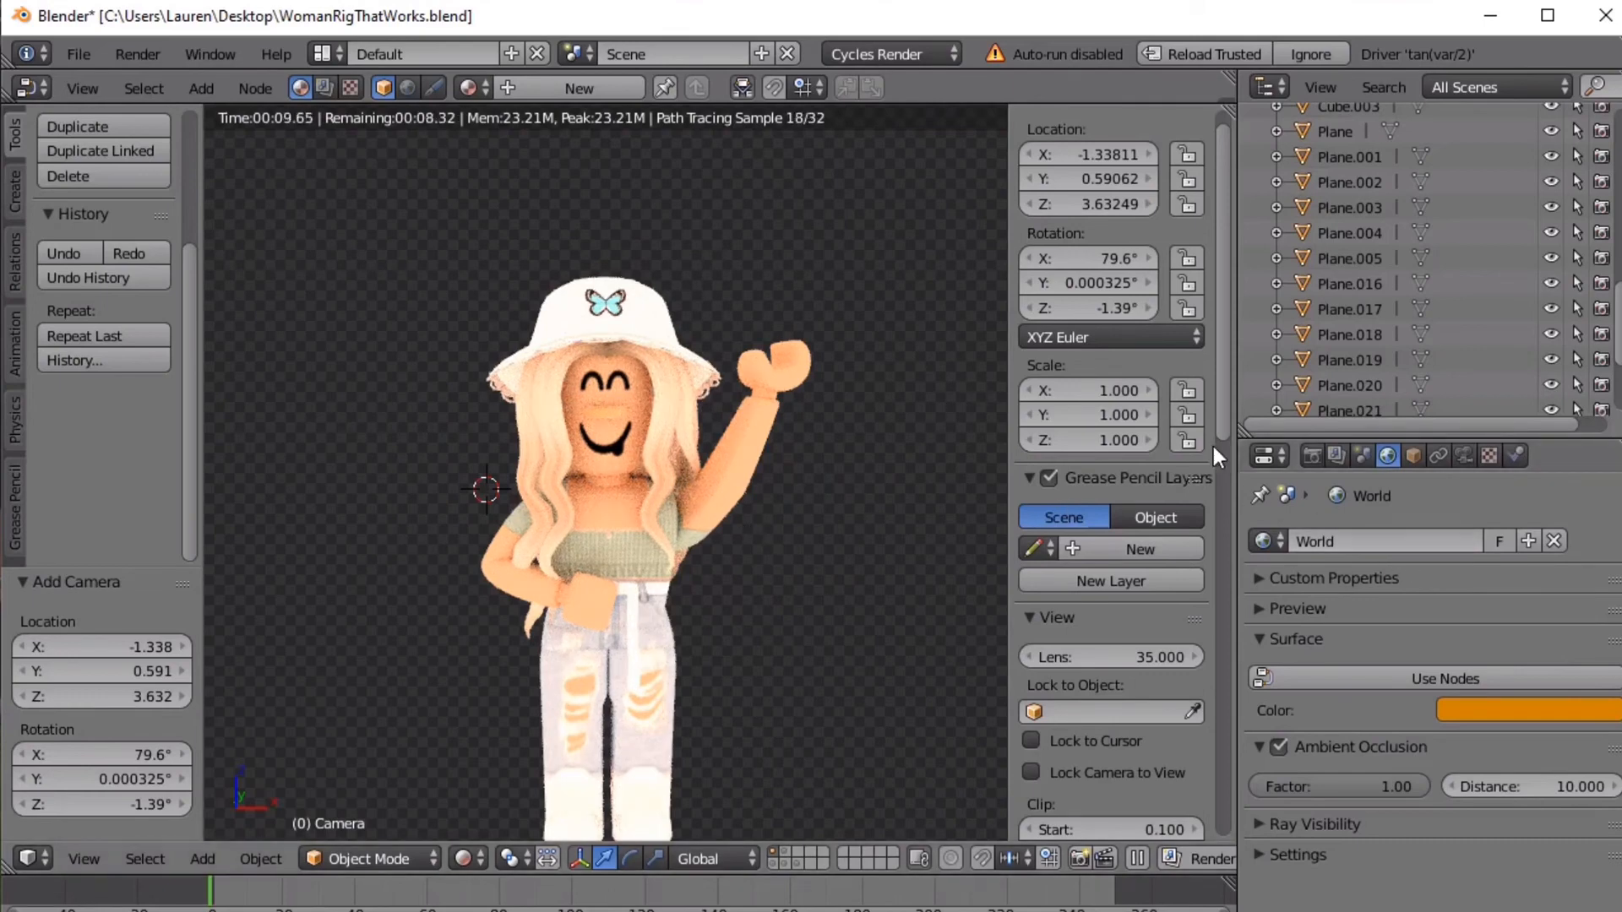
click(1466, 713)
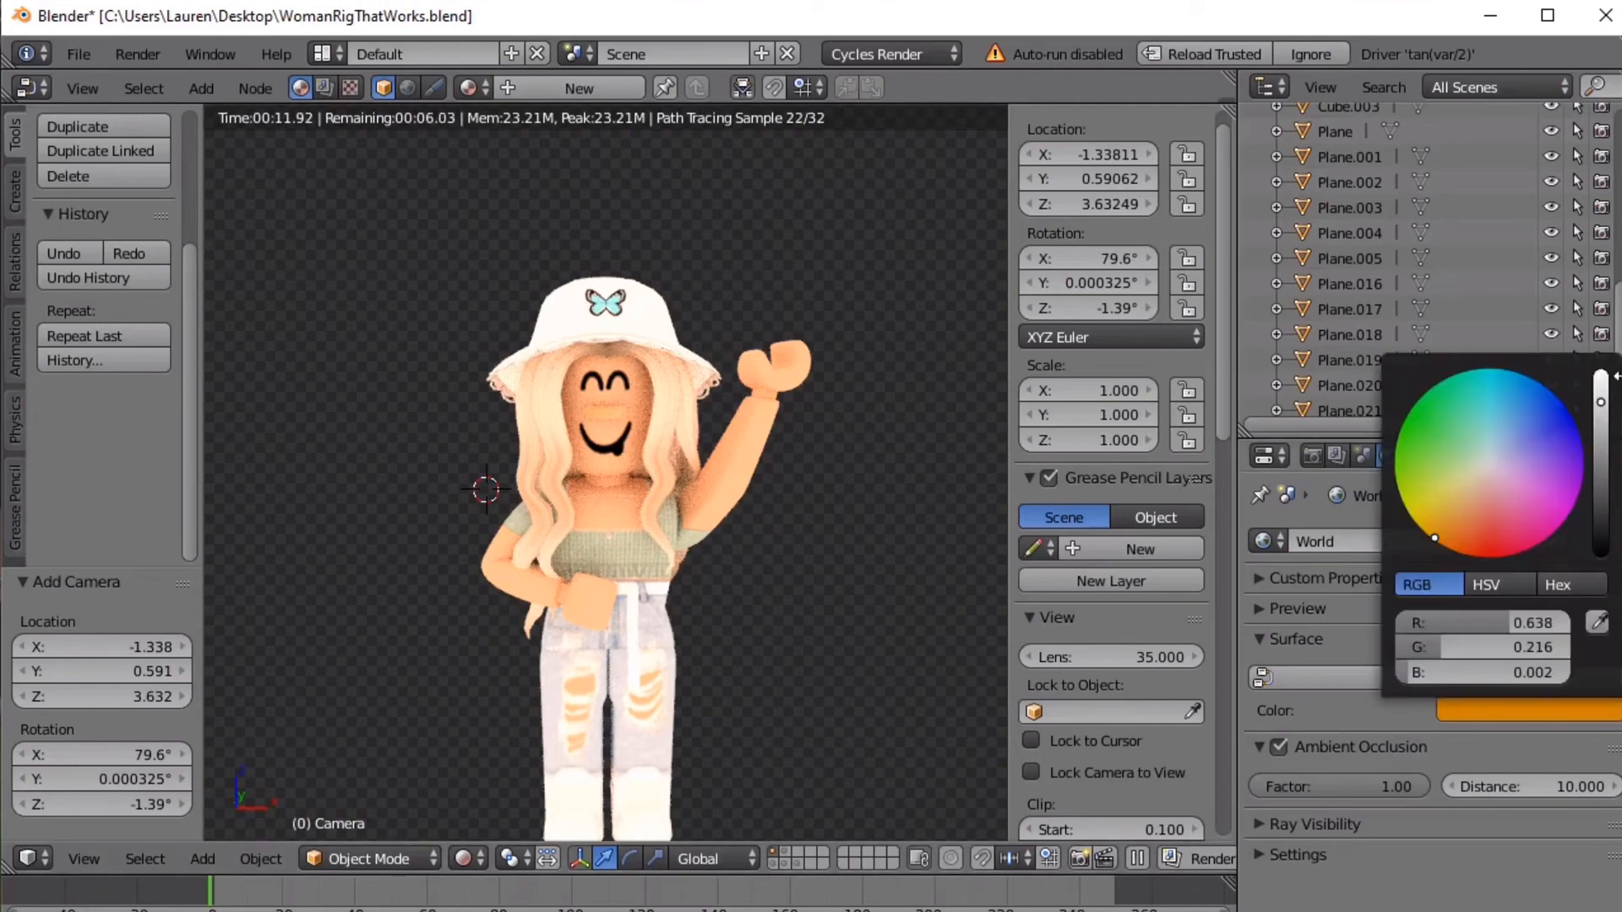
drag(1600, 401, 1599, 379)
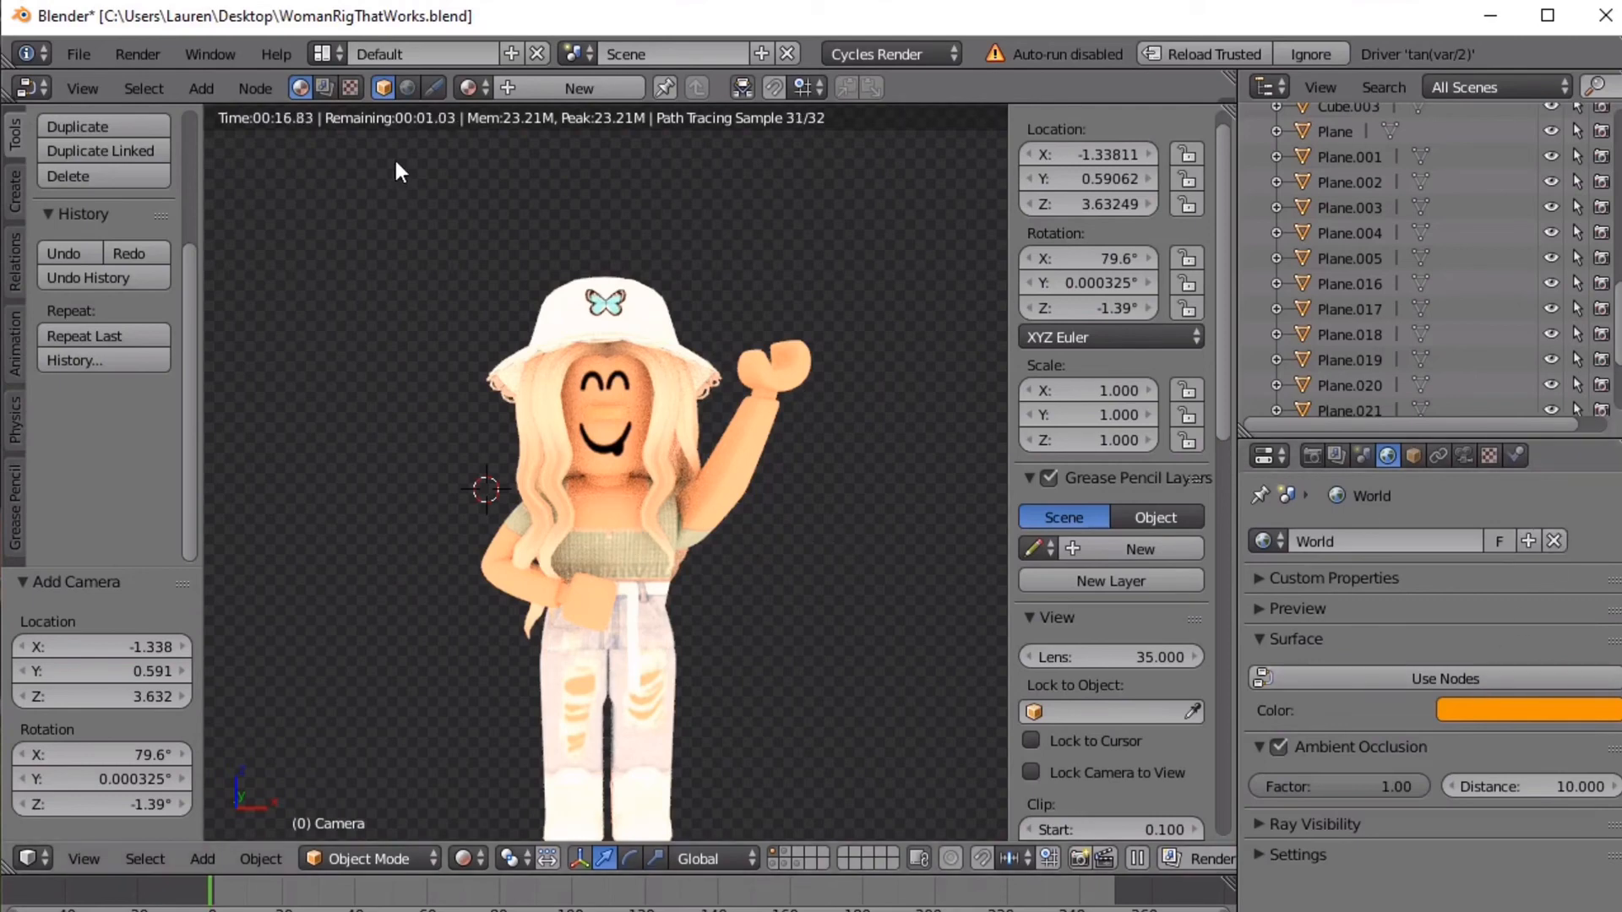
Look through the camera and fly it backwards until the avatar comes into view
click(75, 853)
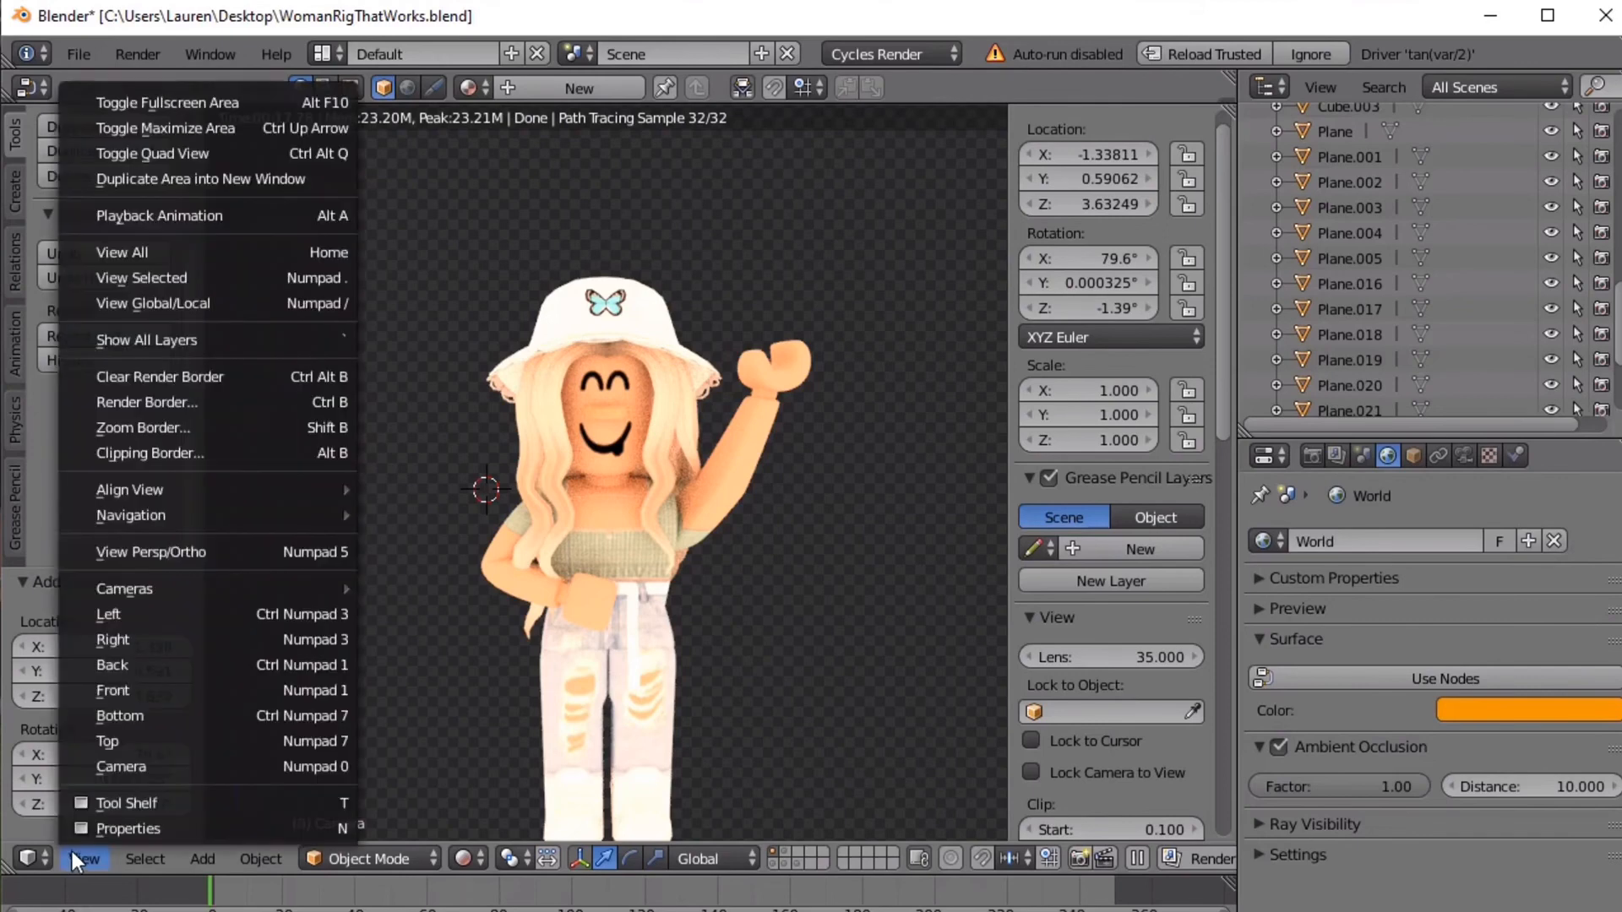
click(120, 765)
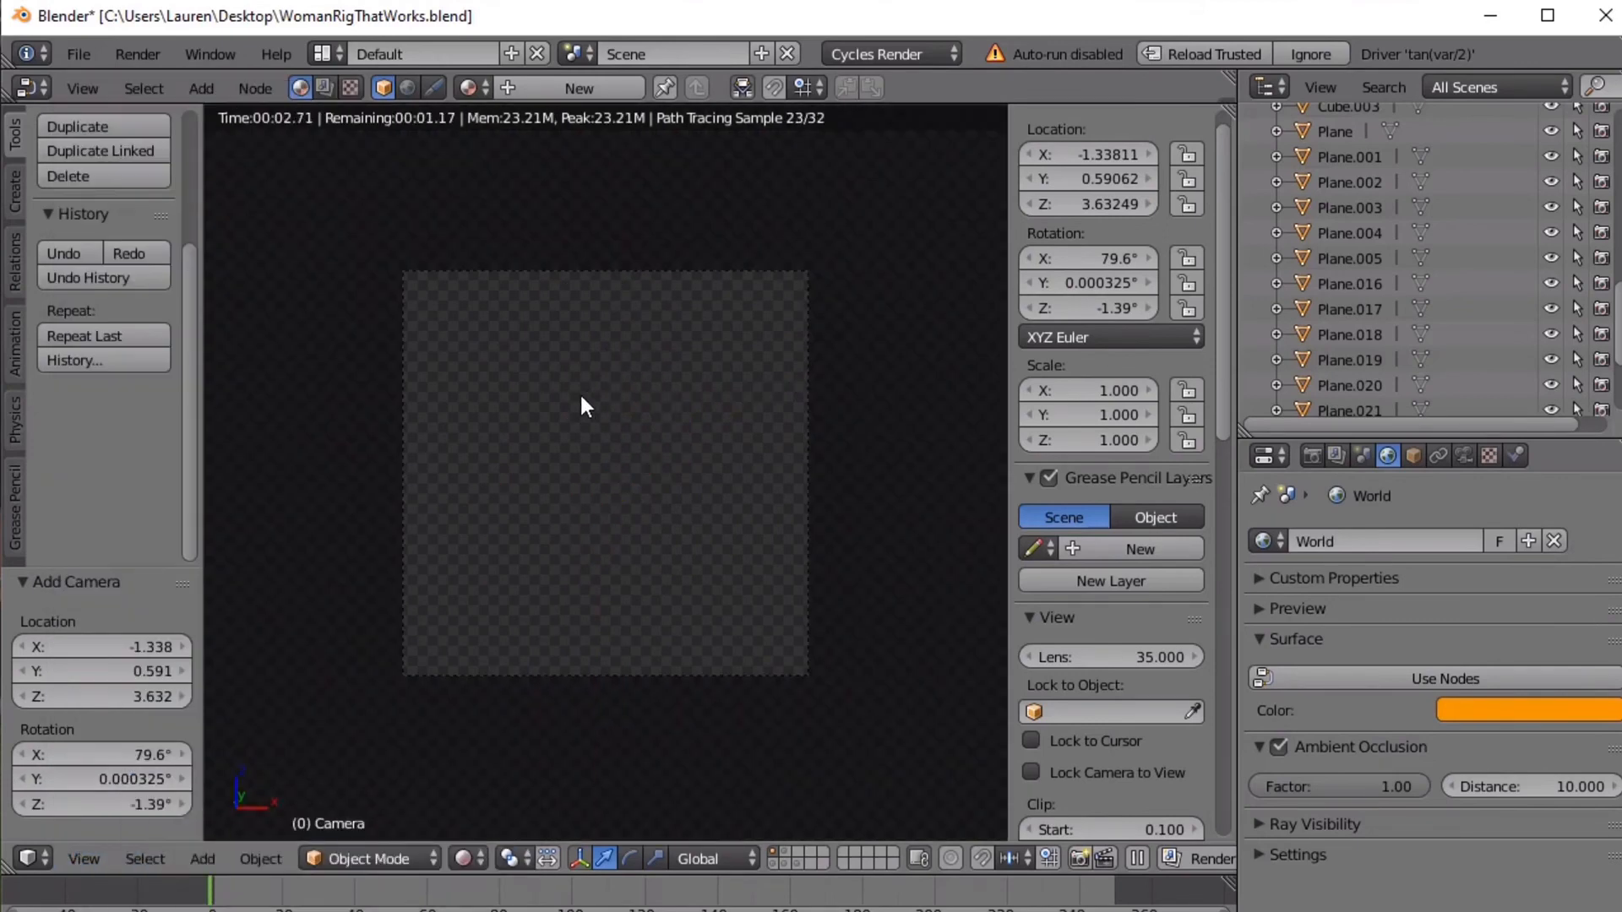
key(shift+f)
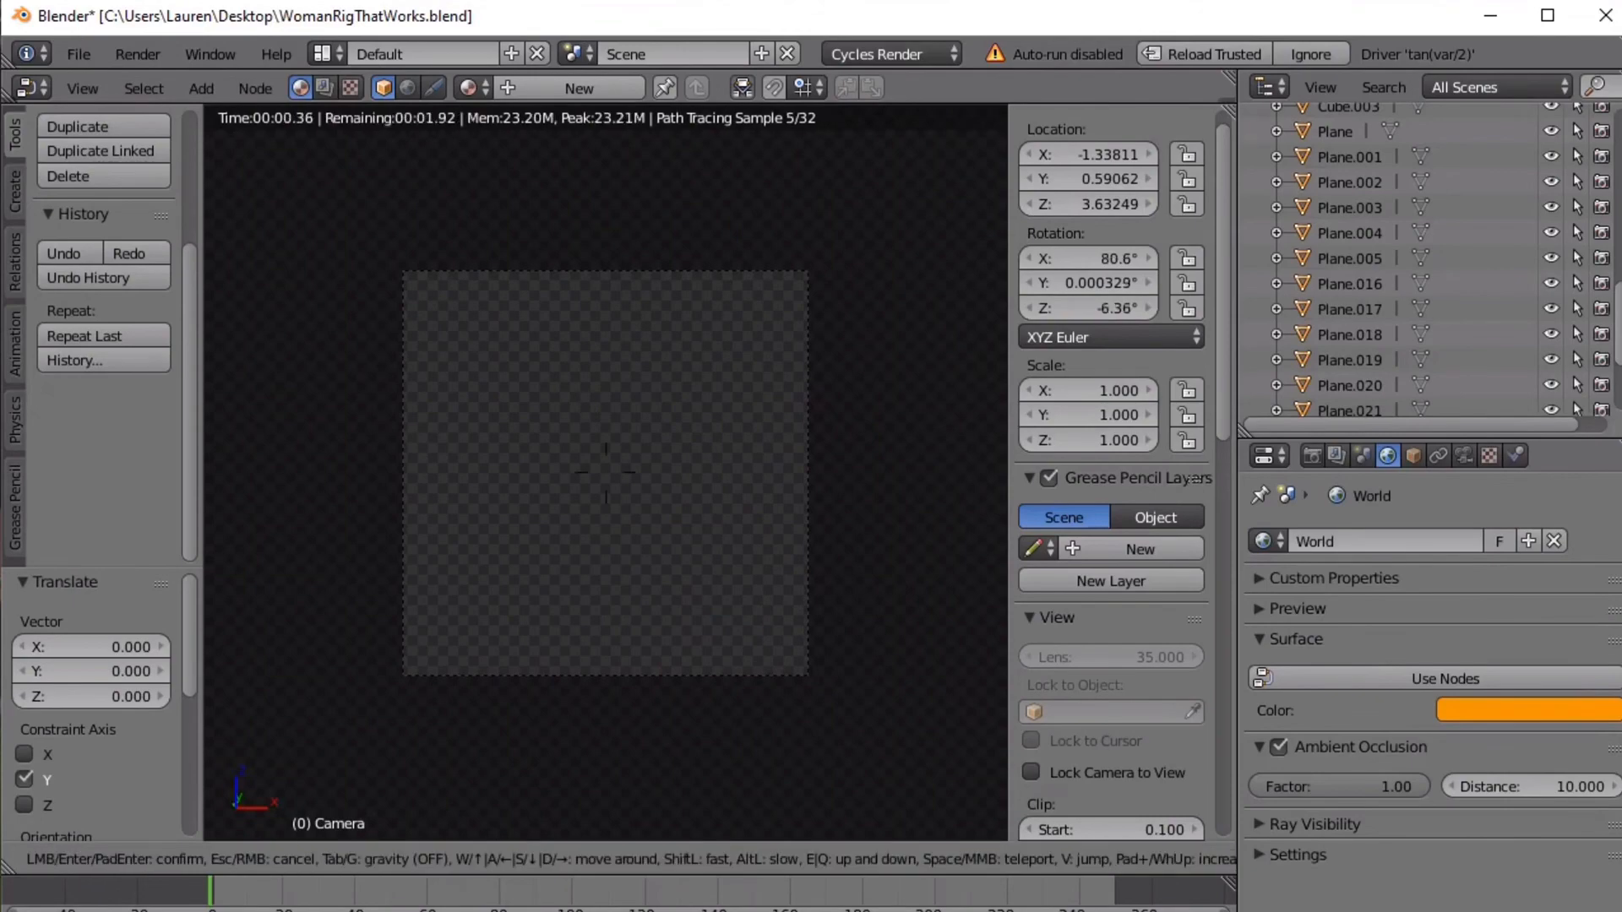
key(s)
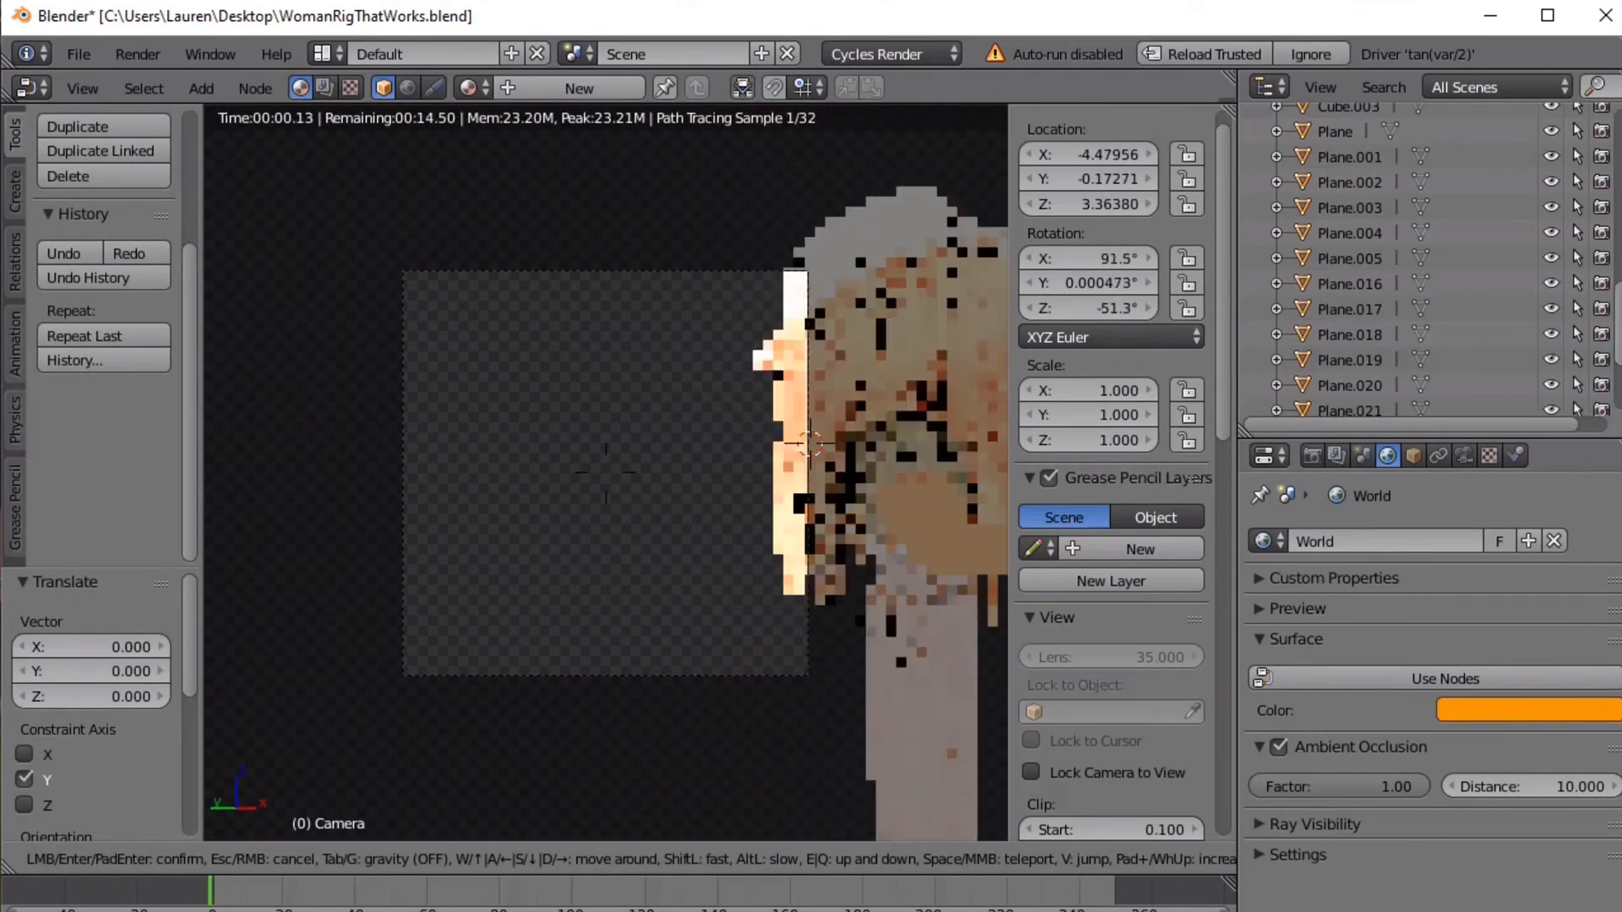
click(605, 469)
Switch the viewport shading to Material and fly the camera to frame the avatar from the front, at about X 0.24, Y -5.61, Z 4.05
click(455, 865)
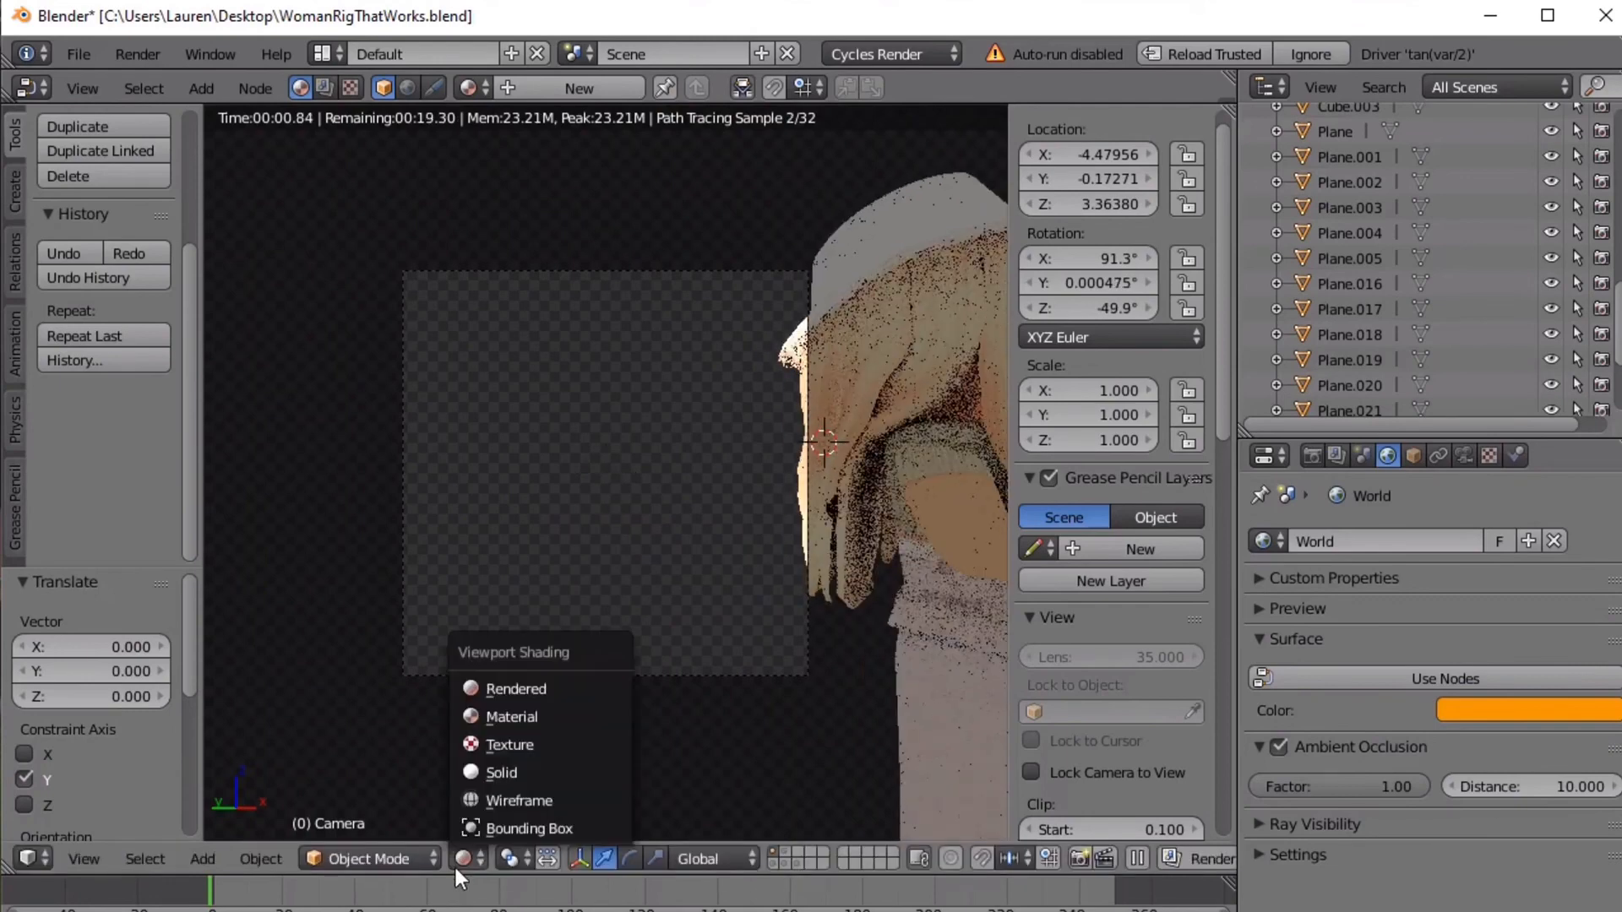
click(491, 718)
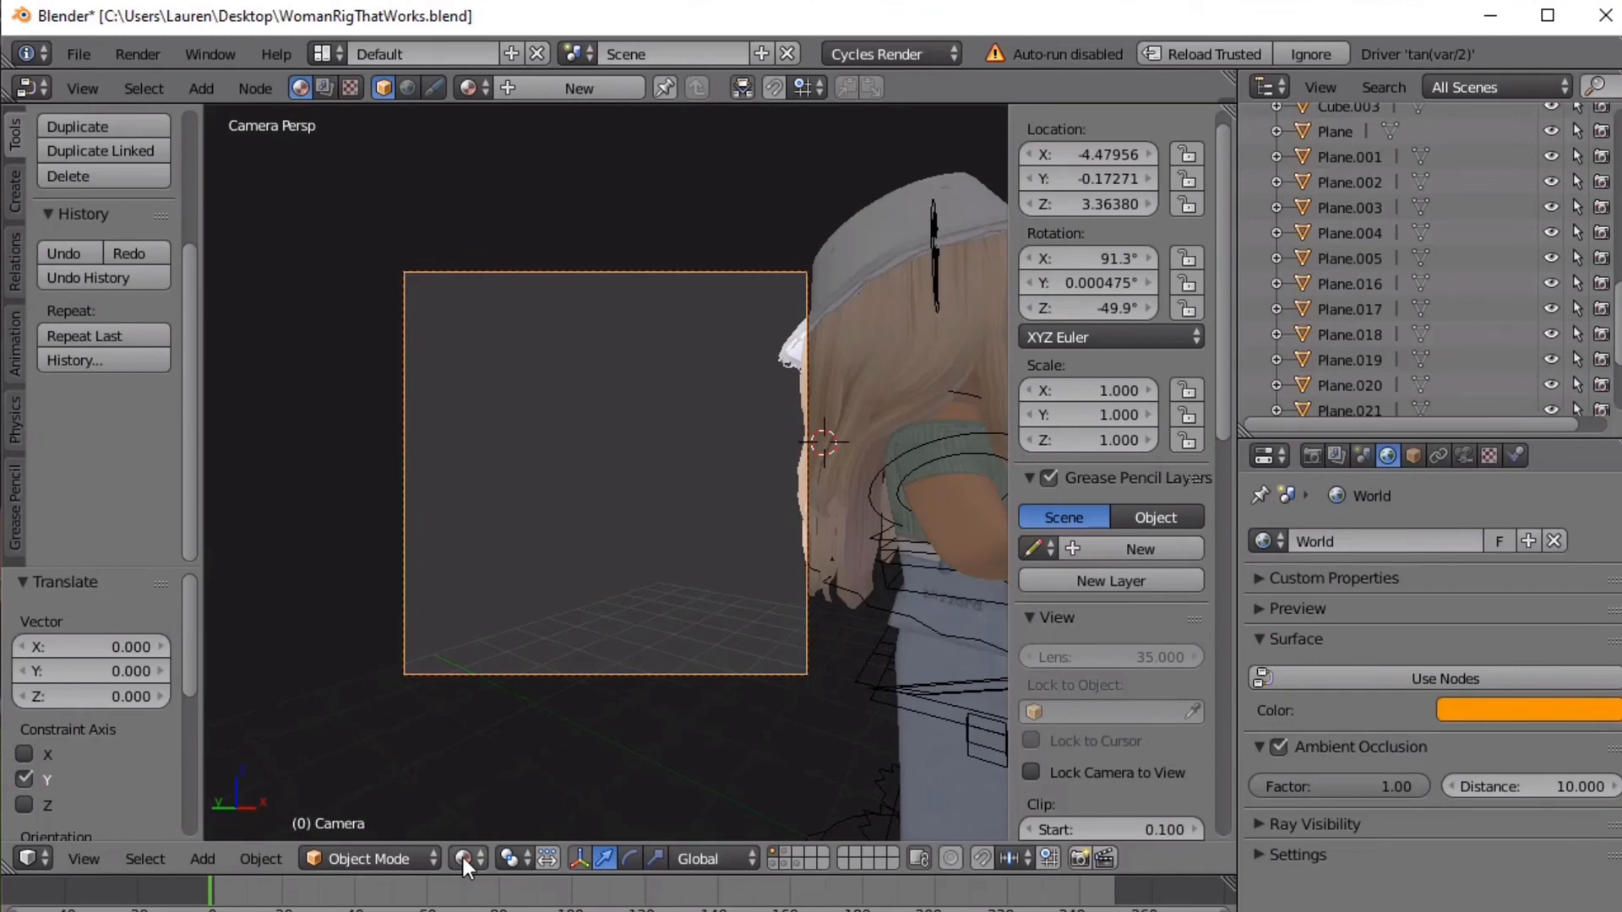
key(shift+f)
key(d)
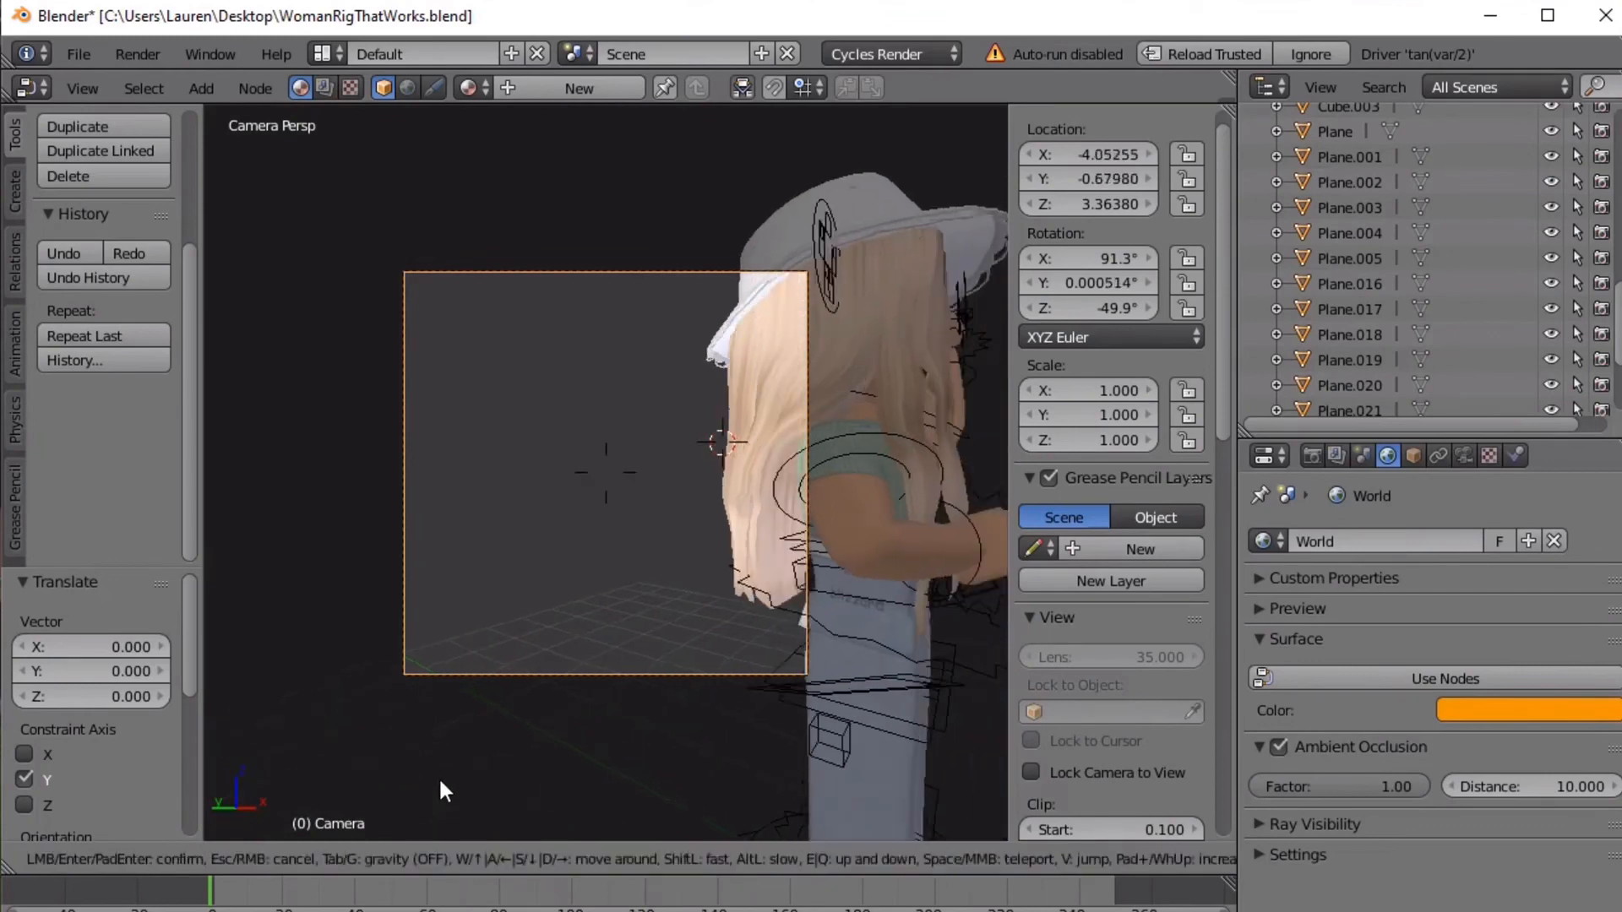
key(d)
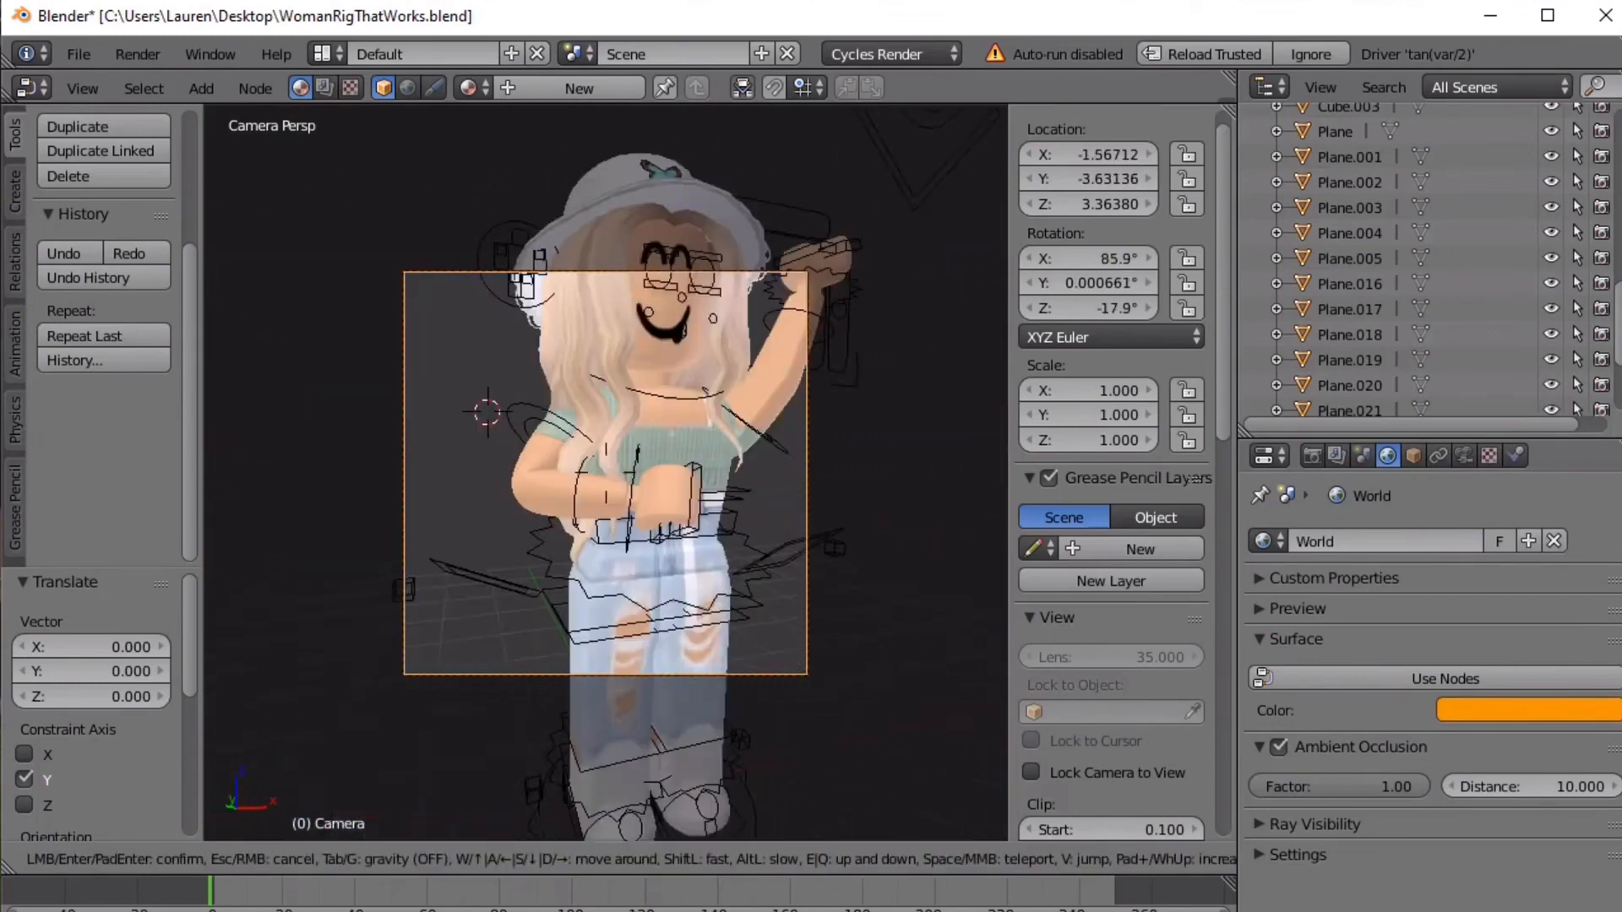
key(s)
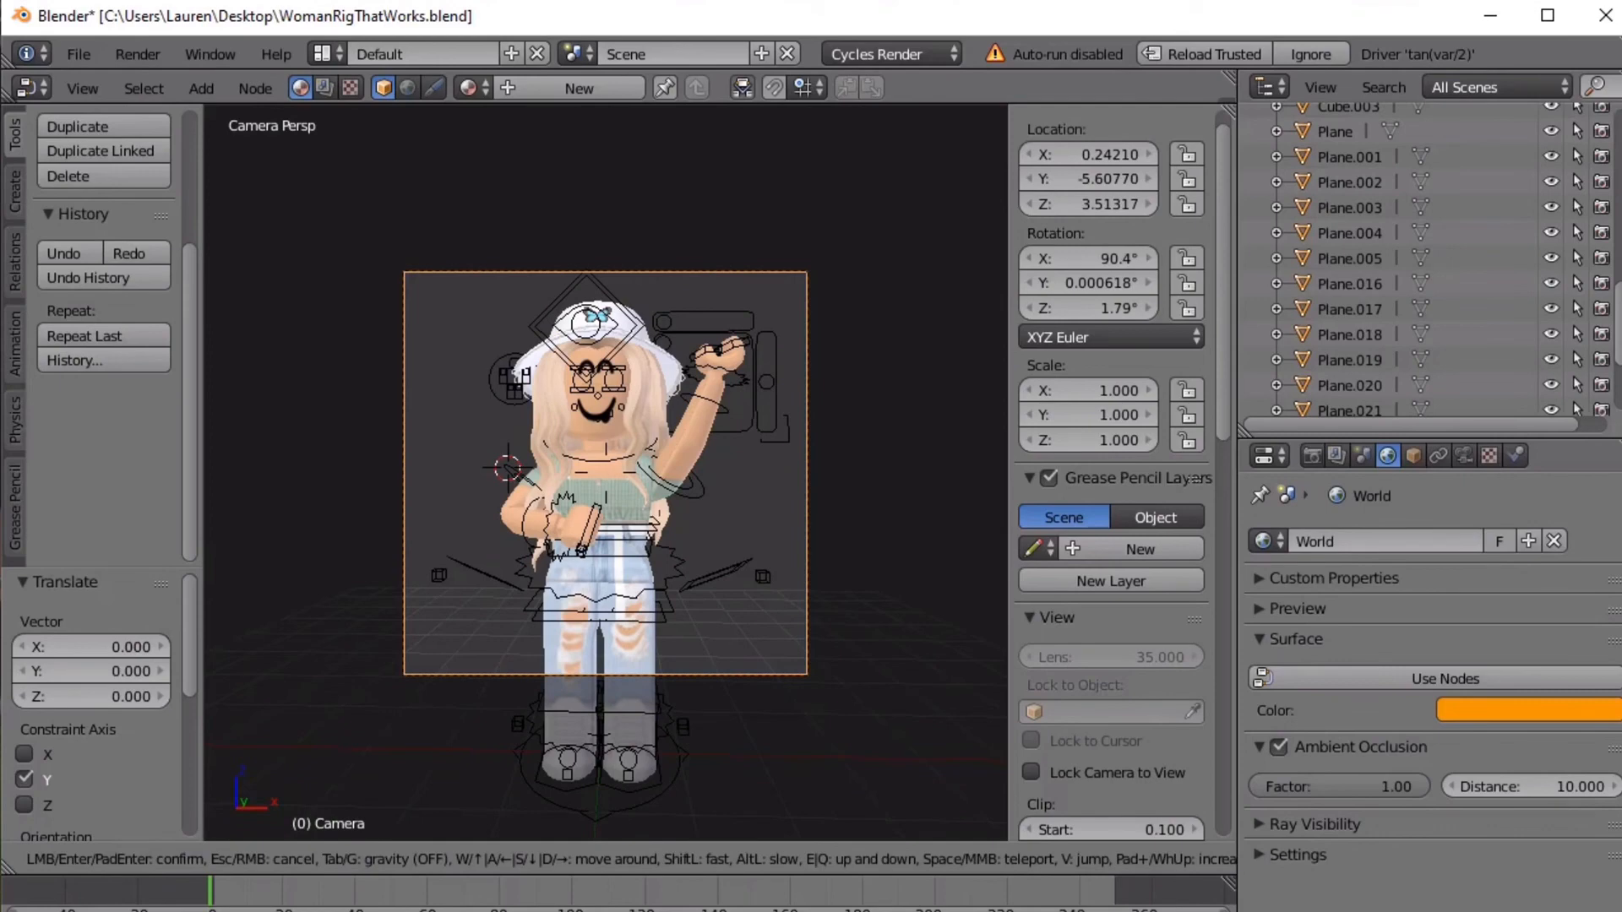
key(e)
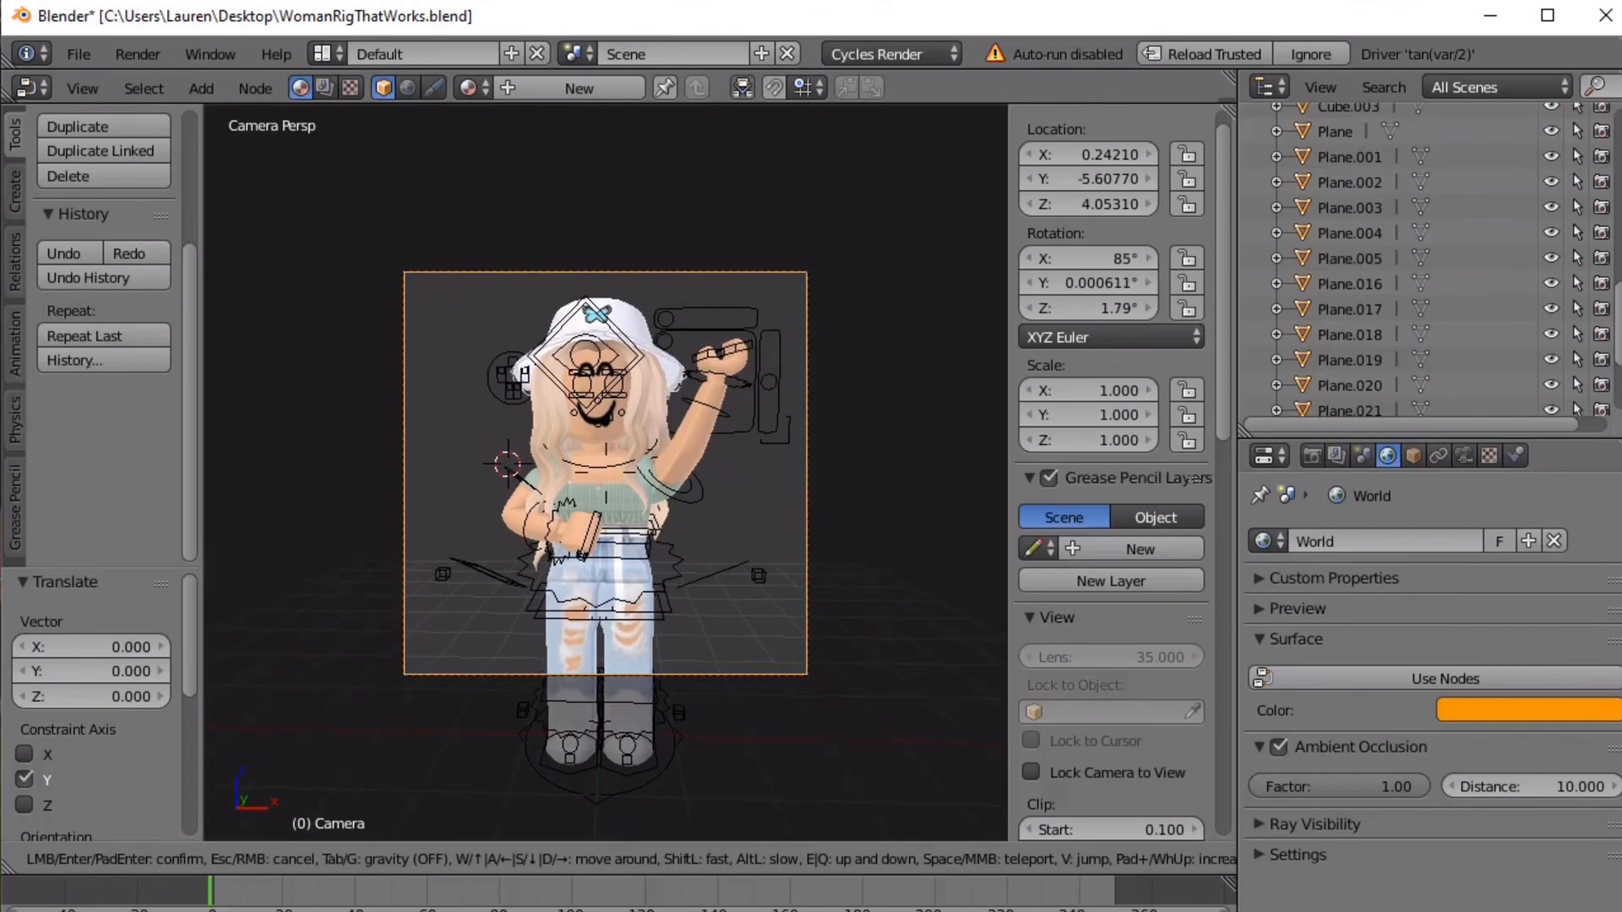
click(605, 473)
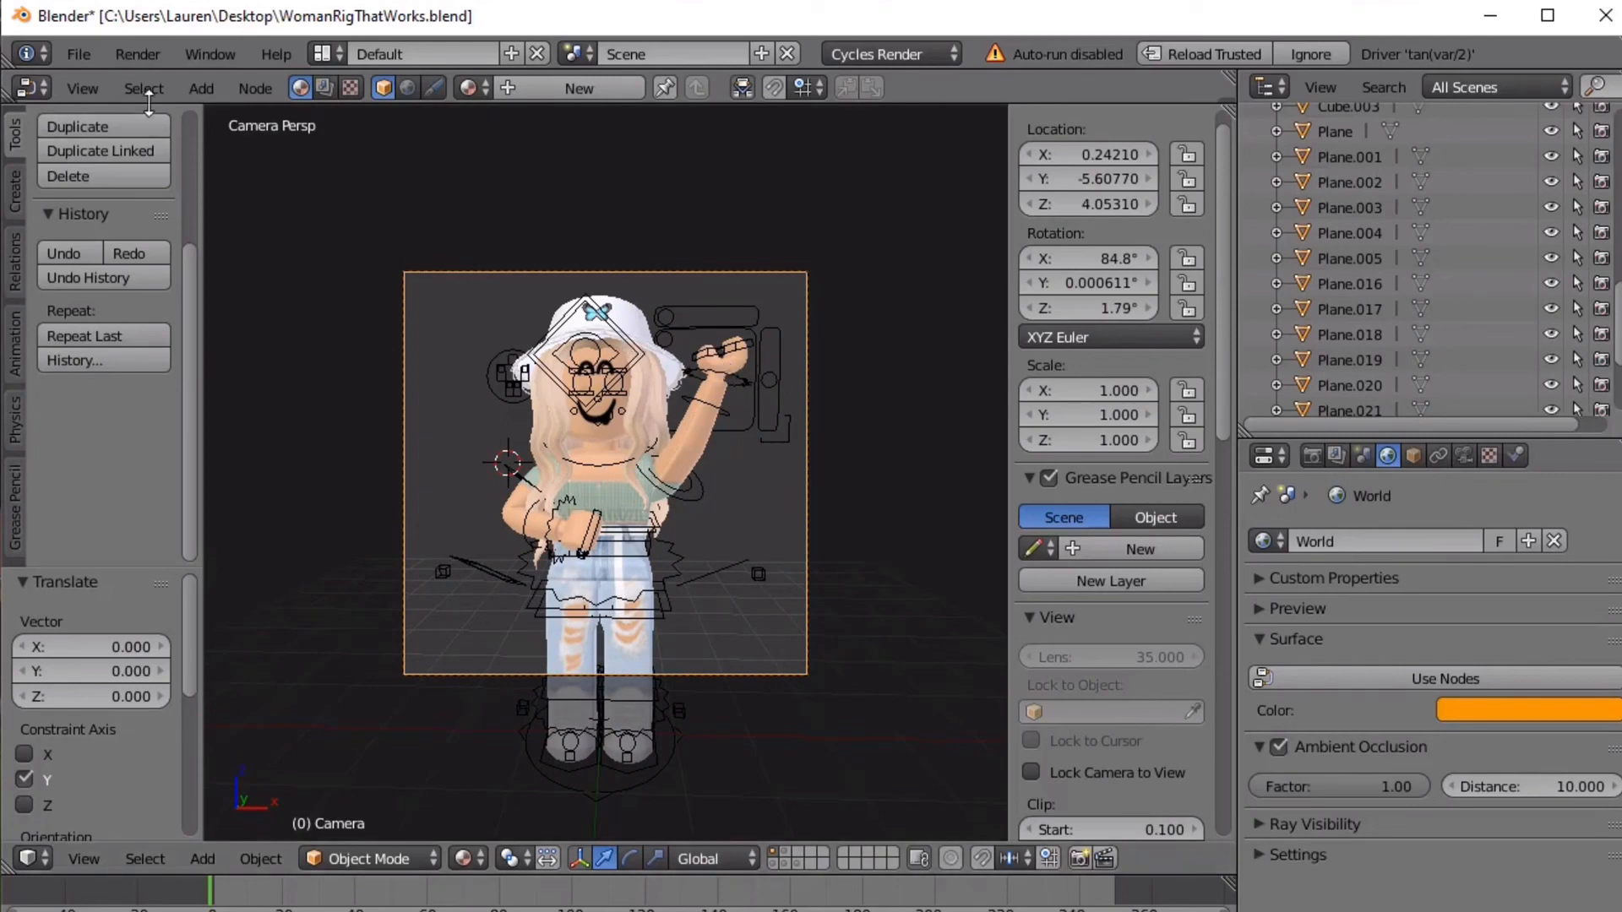
Render a still image of the avatar from the camera
click(135, 55)
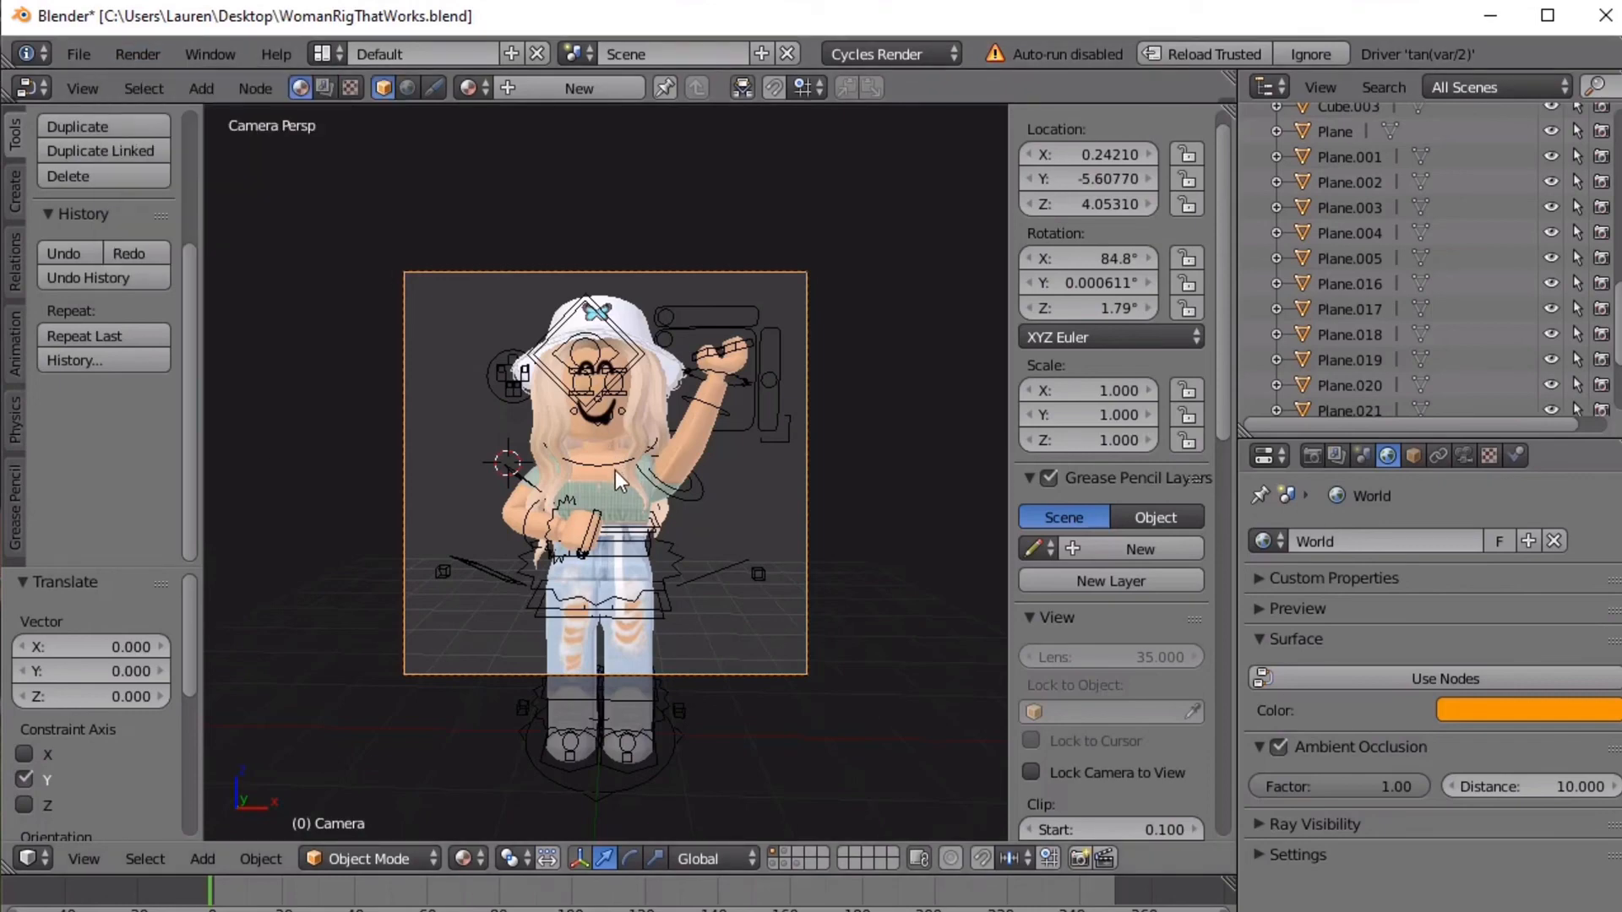
click(138, 54)
click(179, 79)
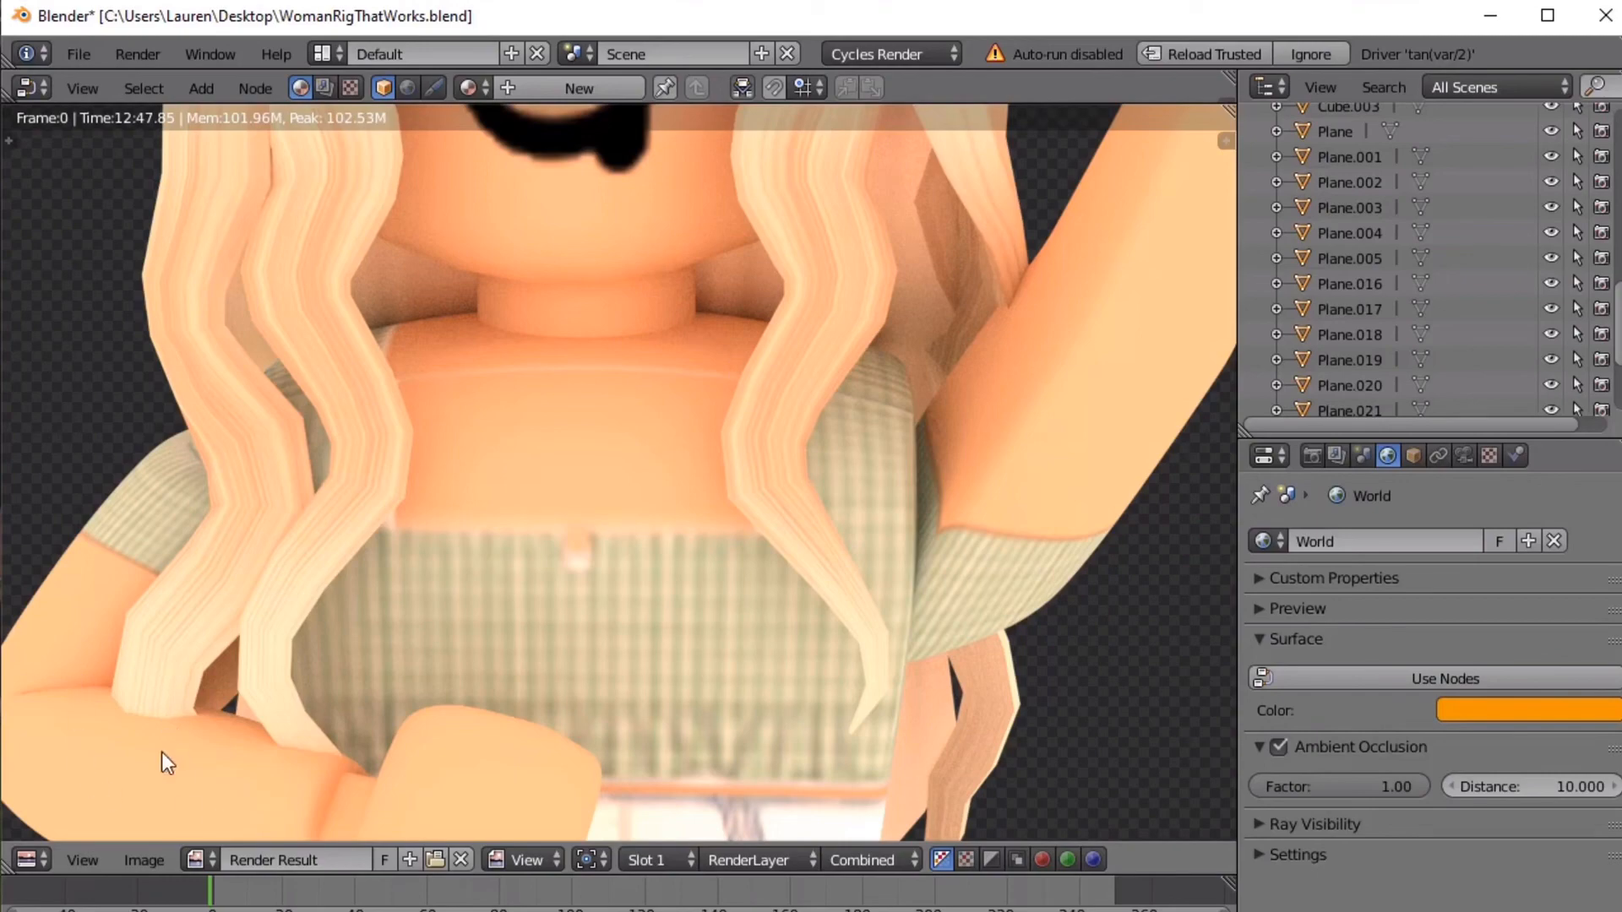
Start saving the render result as an image file and go to a recent folder as its destination
click(141, 860)
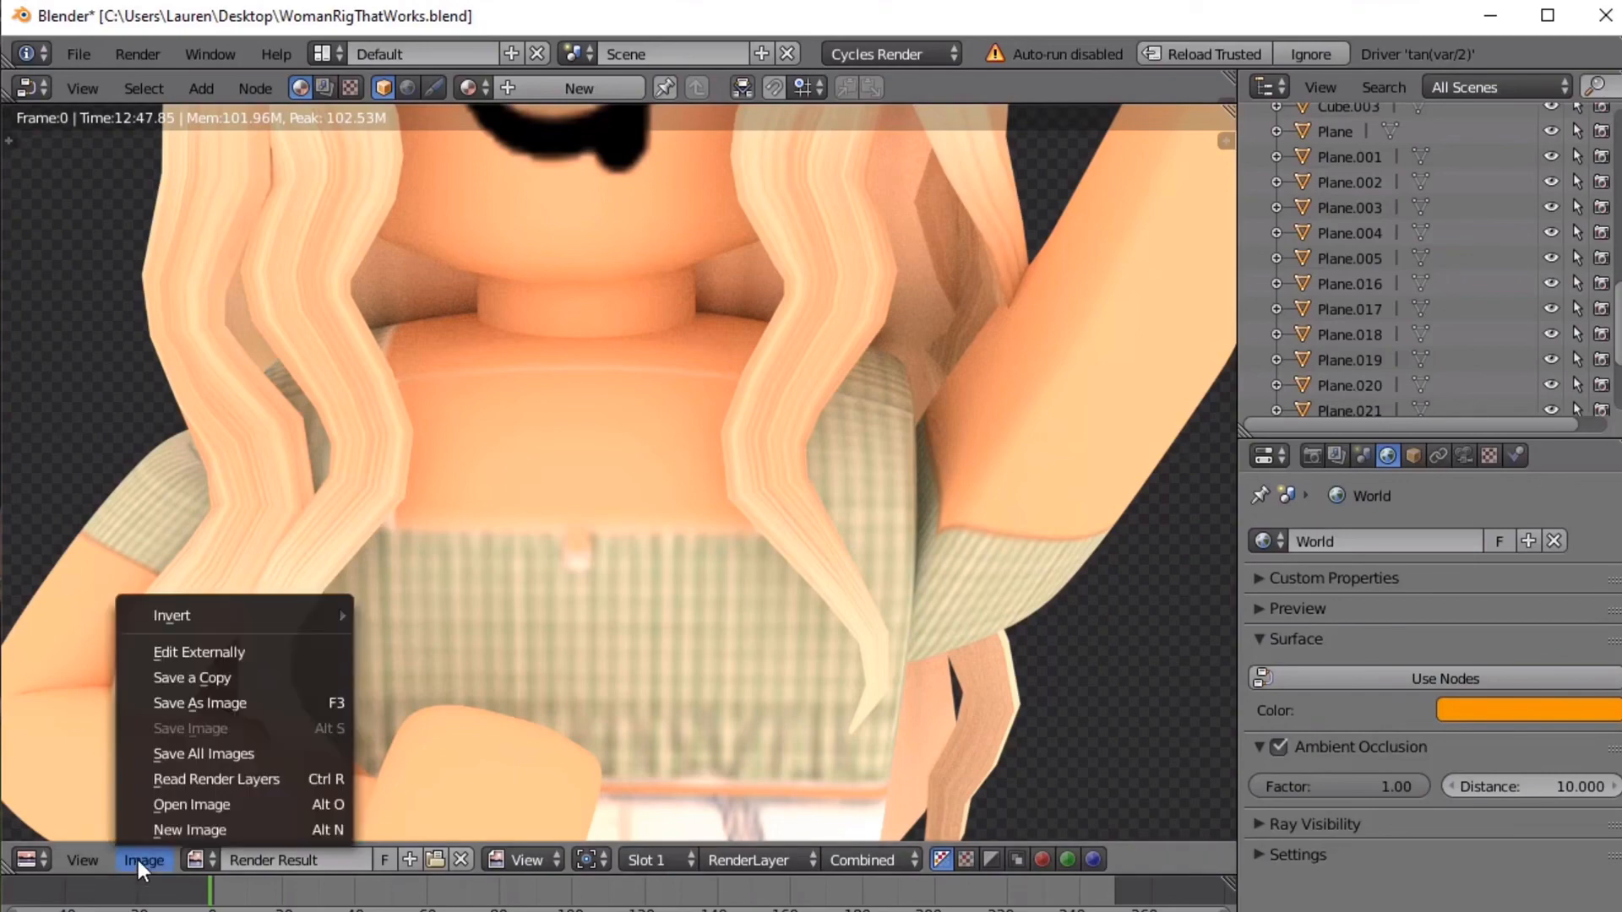
click(171, 701)
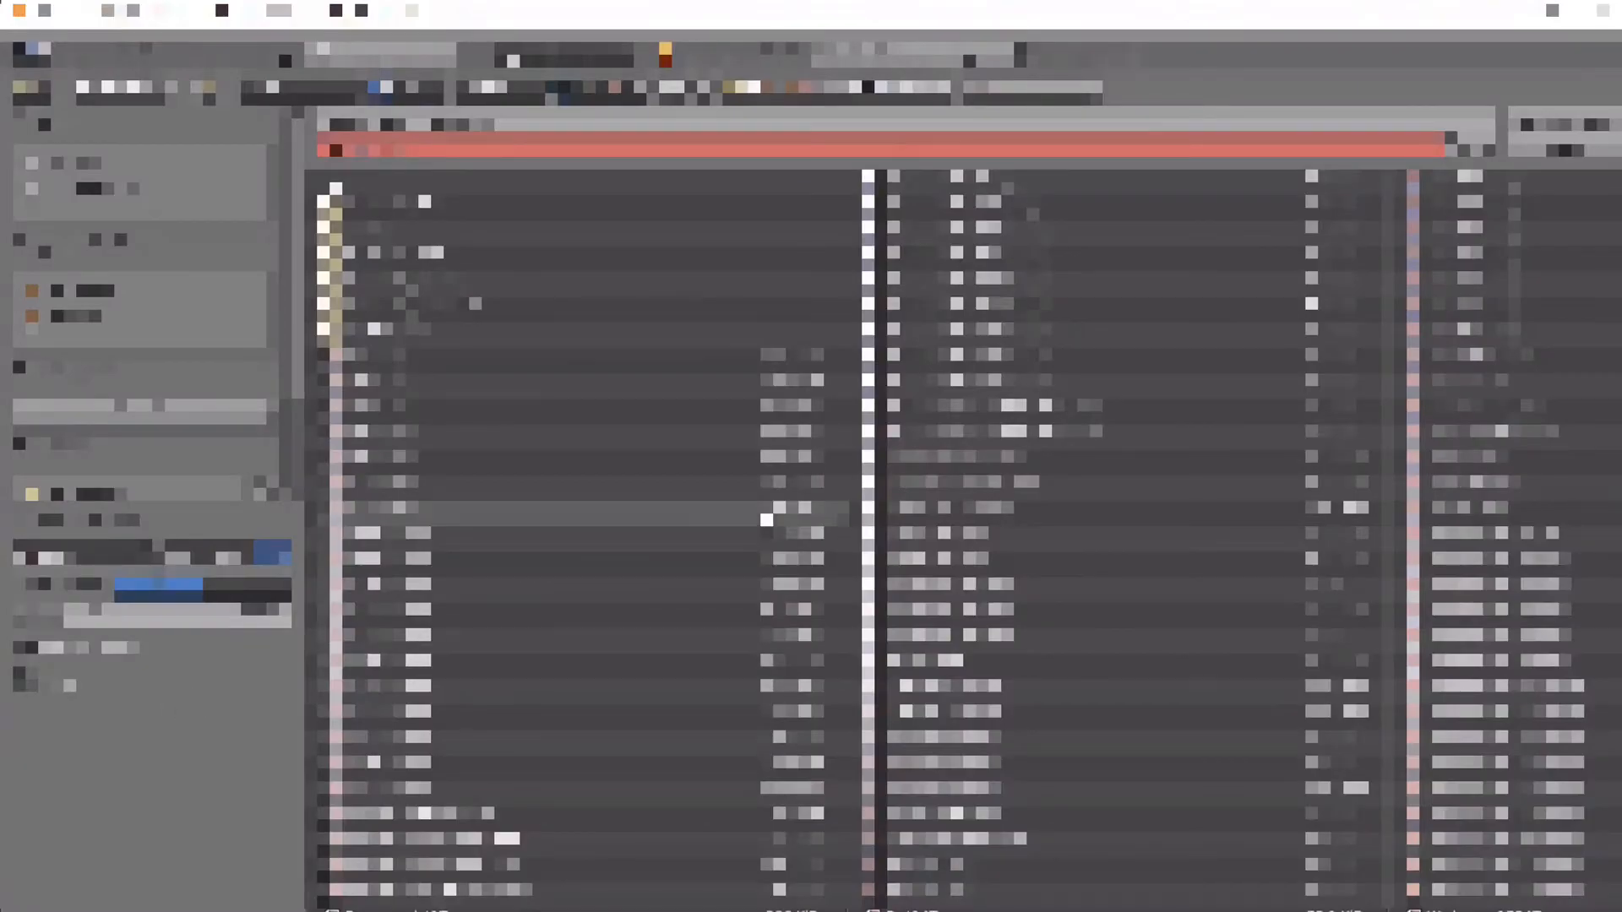
click(94, 495)
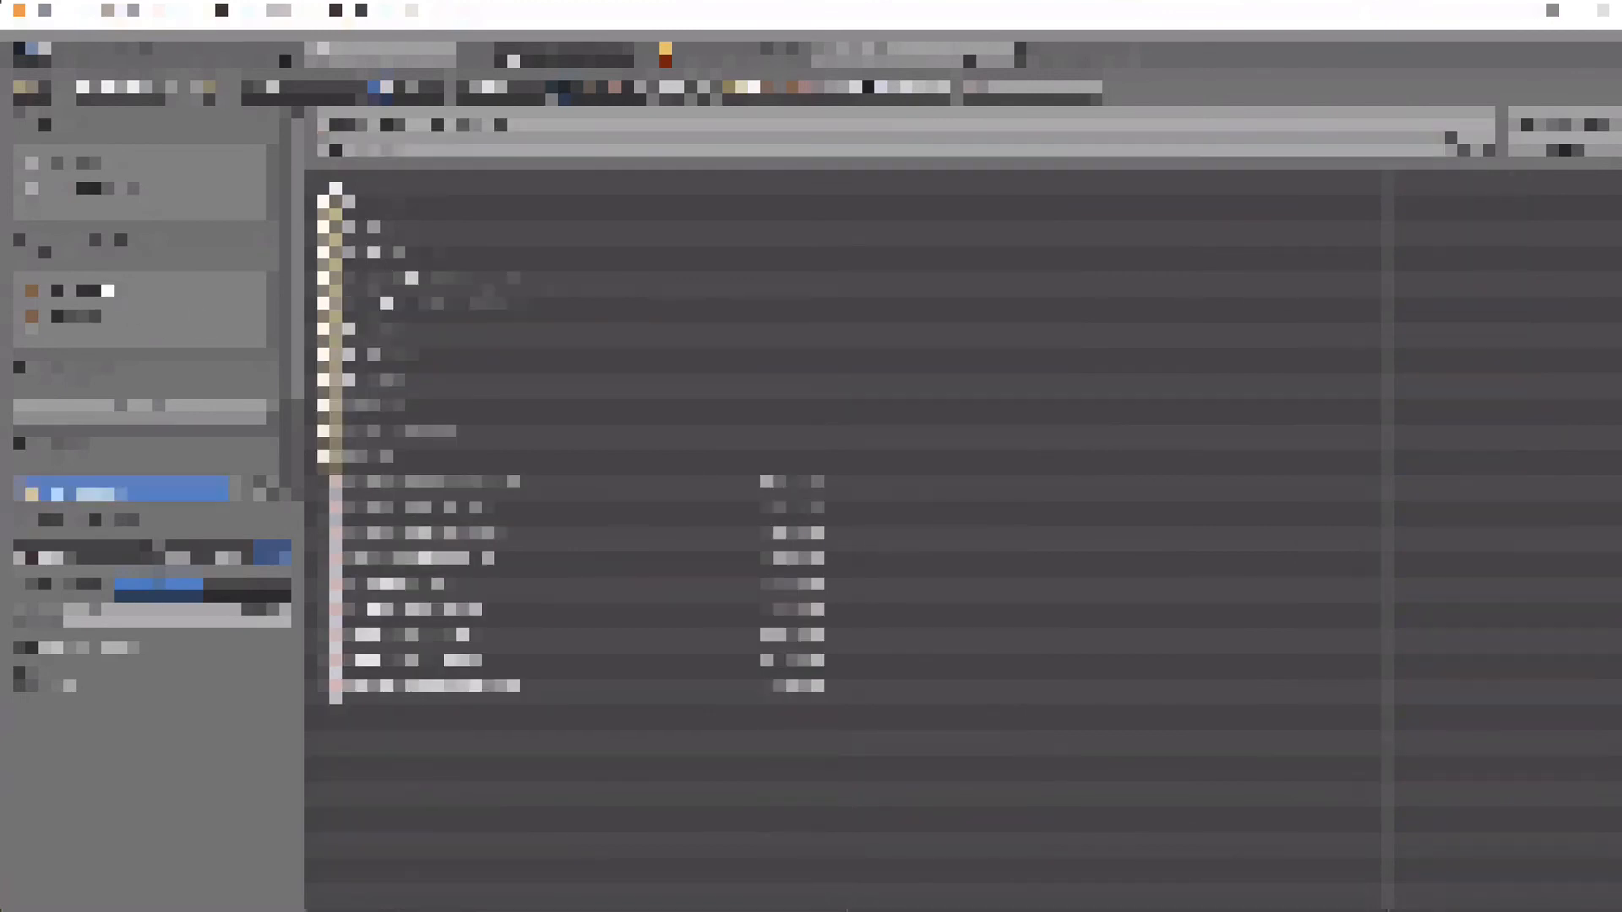